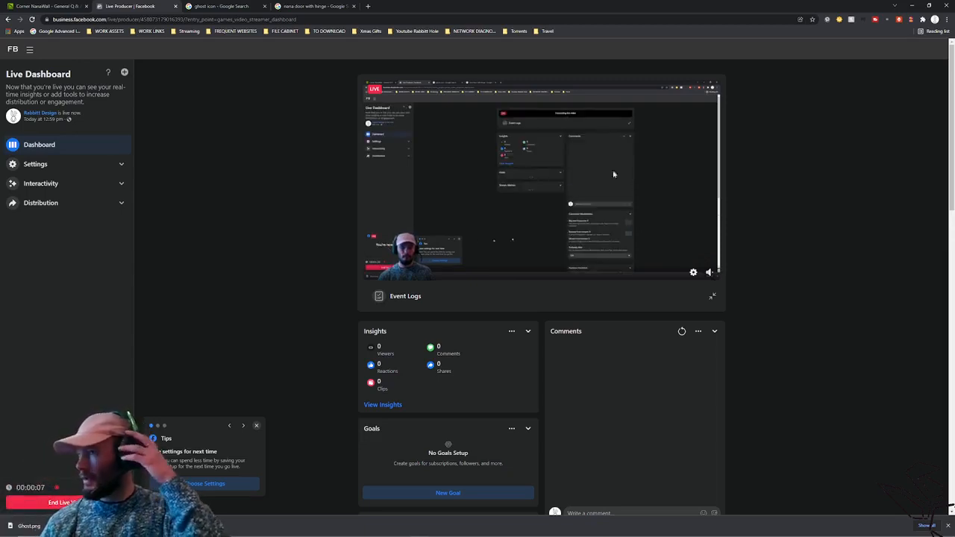
Step: Check the OBS streaming window, then switch from the browser to the blank working plan in Chief Architect
mouse_move(563, 525)
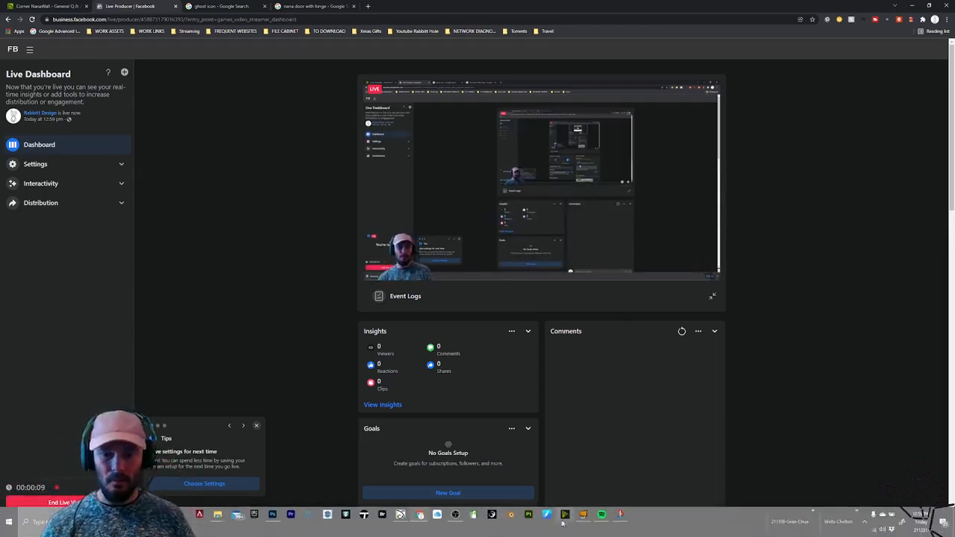
click(456, 515)
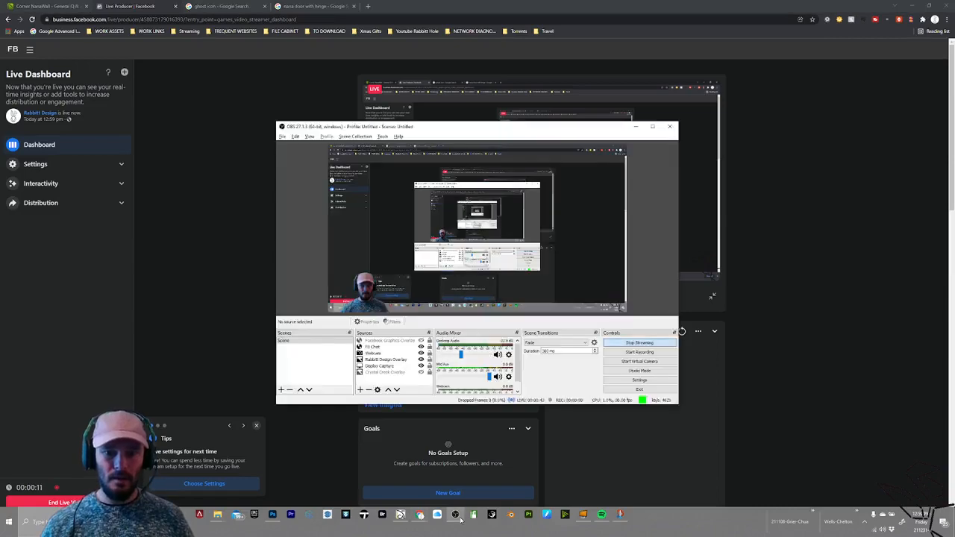
click(458, 517)
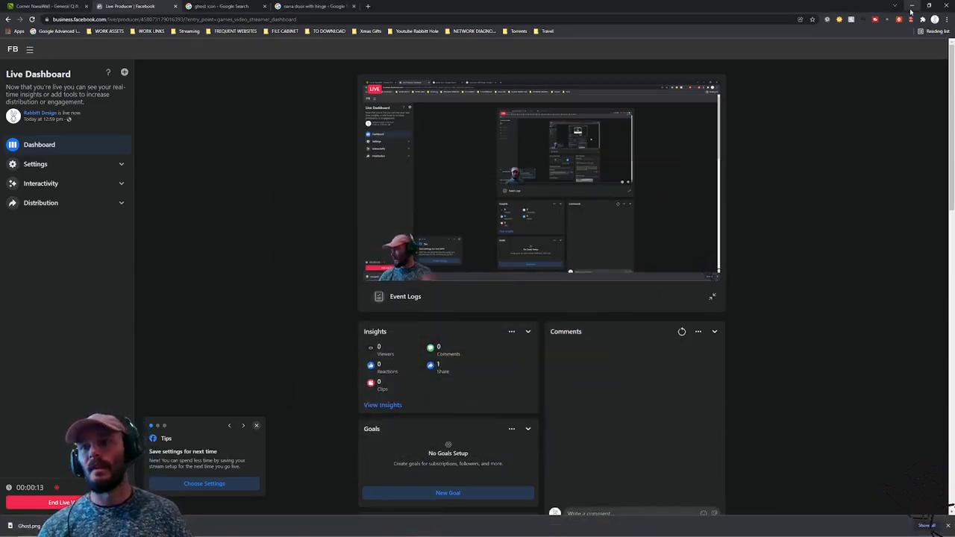
click(911, 6)
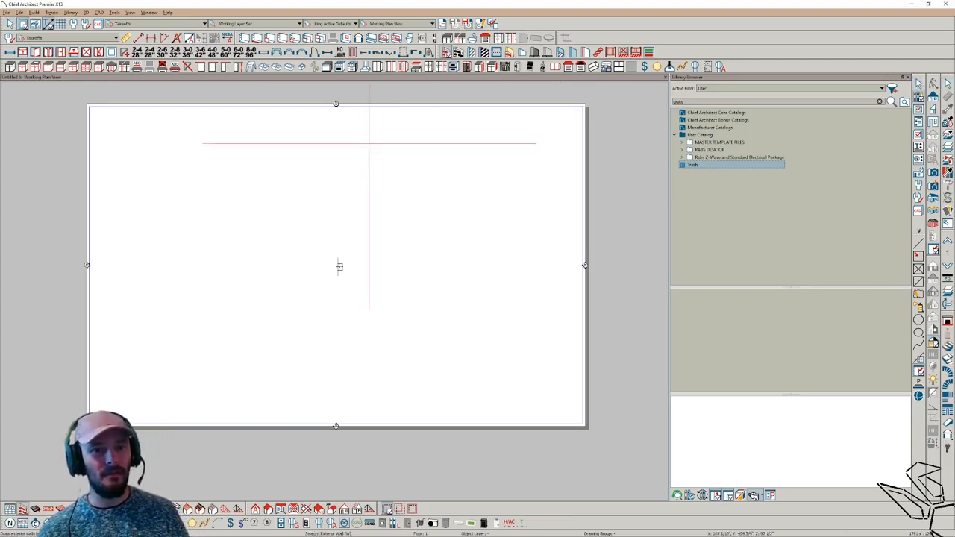
Step: Draw a rectangular building with straight exterior walls in the plan and open a full camera view of it
mouse_move(292, 184)
mouse_down()
mouse_move(403, 183)
mouse_move(405, 324)
mouse_move(278, 323)
mouse_move(299, 173)
mouse_move(278, 185)
mouse_up()
scroll(389, 168, up, 3)
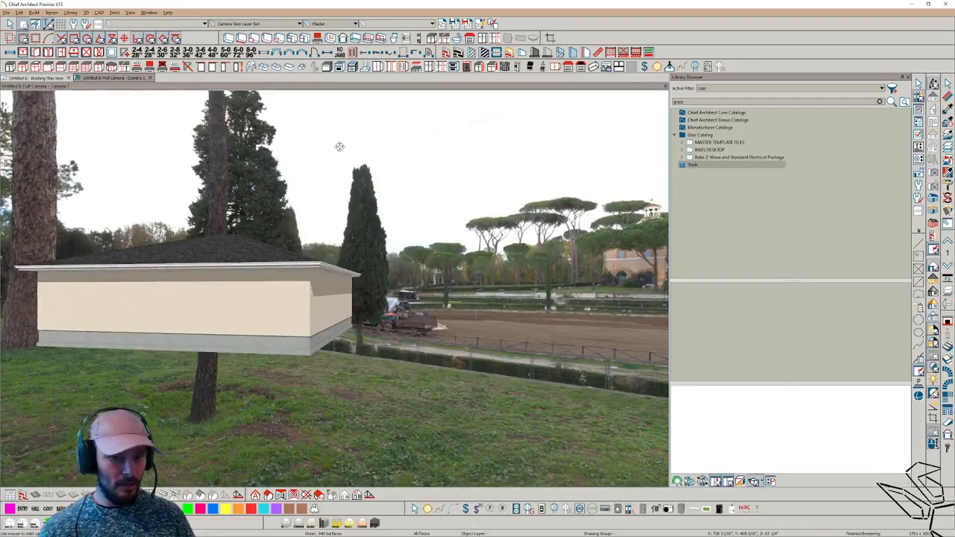
Step: Create a terrain perimeter around the building in the camera view
drag(363, 253, 149, 142)
click(51, 12)
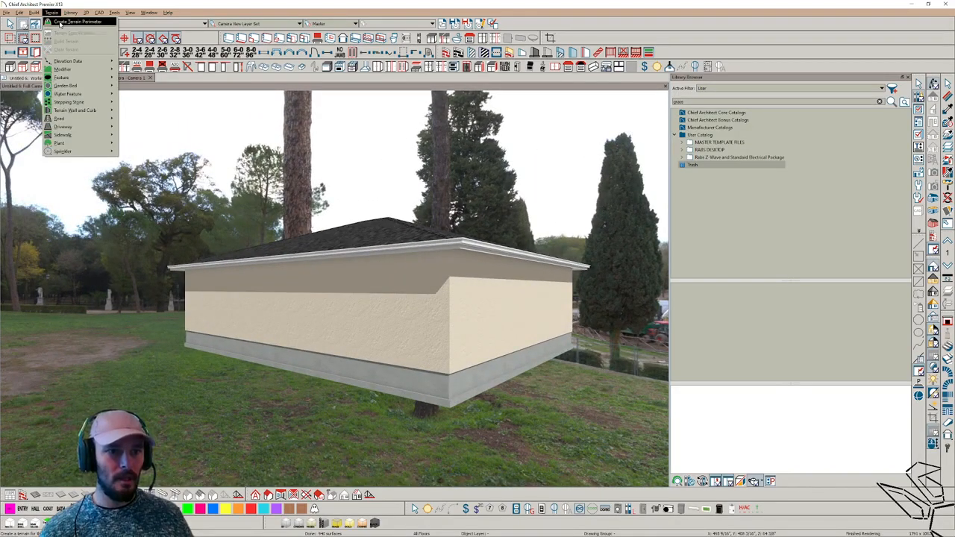
click(59, 23)
drag(465, 216, 536, 236)
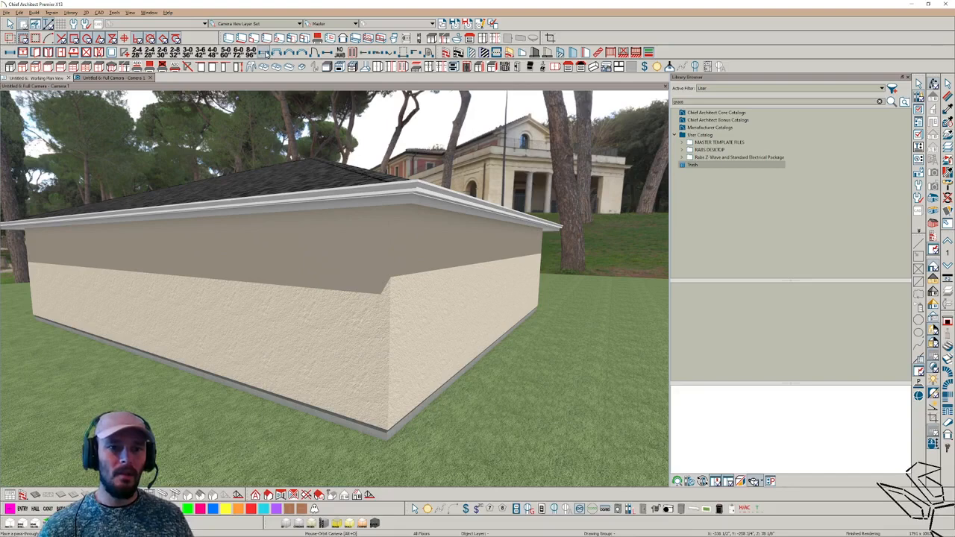
Step: Place a pass-through opening in the long exterior wall close to the building's front corner and select it
click(333, 287)
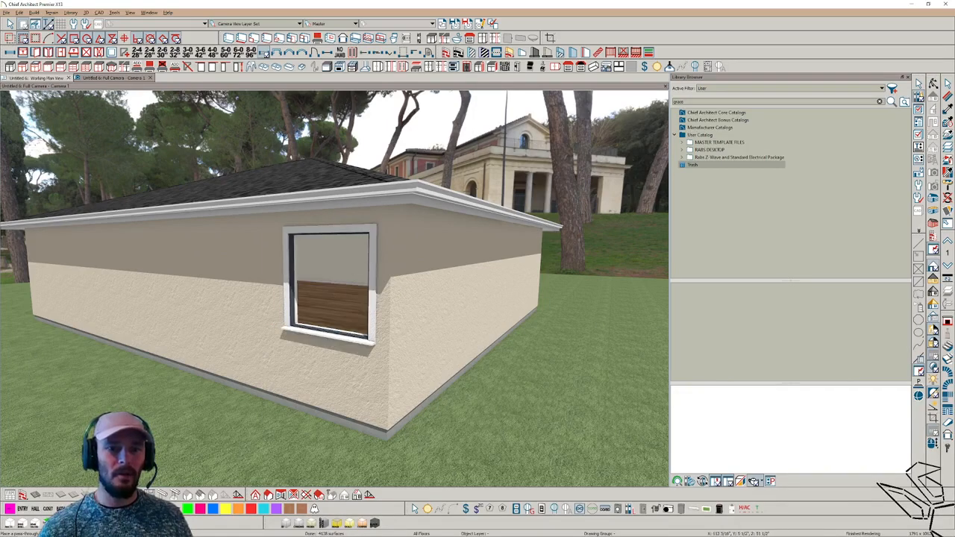
click(363, 259)
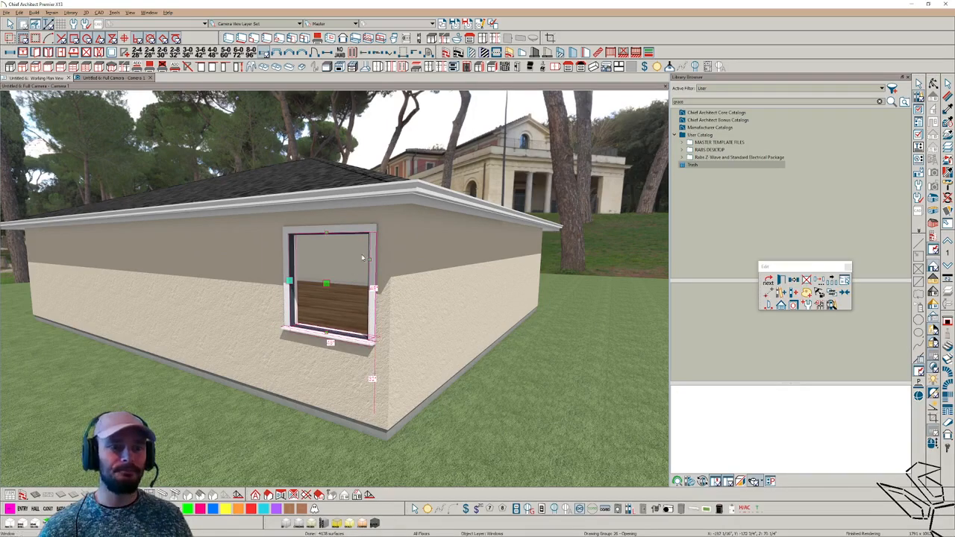
Step: In the working plan view, slide the pass-through along its wall until it sits against the building's corner
click(43, 77)
scroll(254, 373, up, 3)
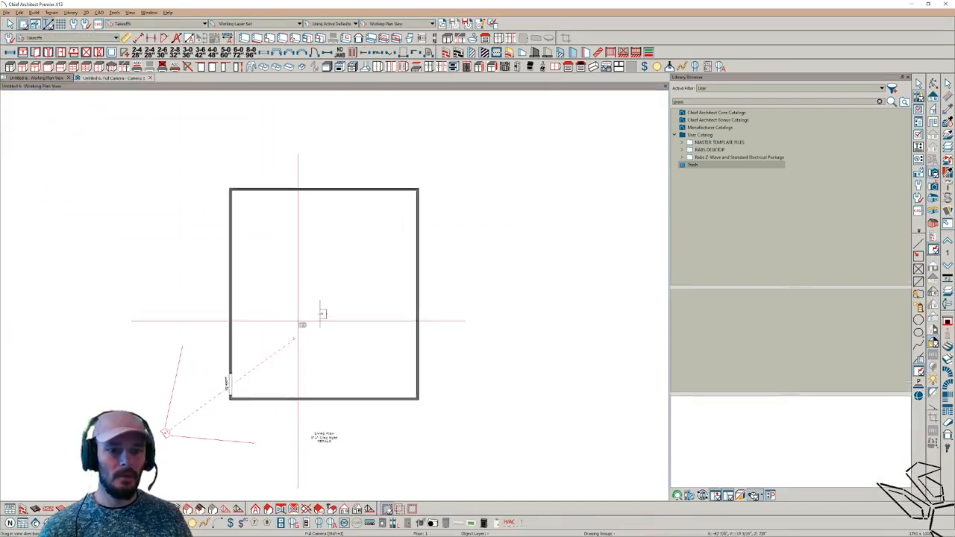
scroll(240, 393, up, 5)
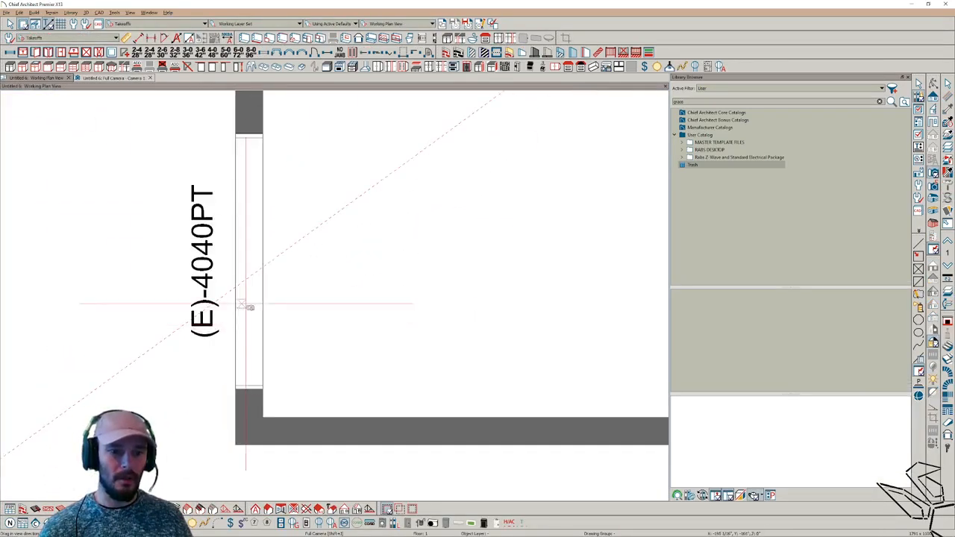
key(space)
click(230, 288)
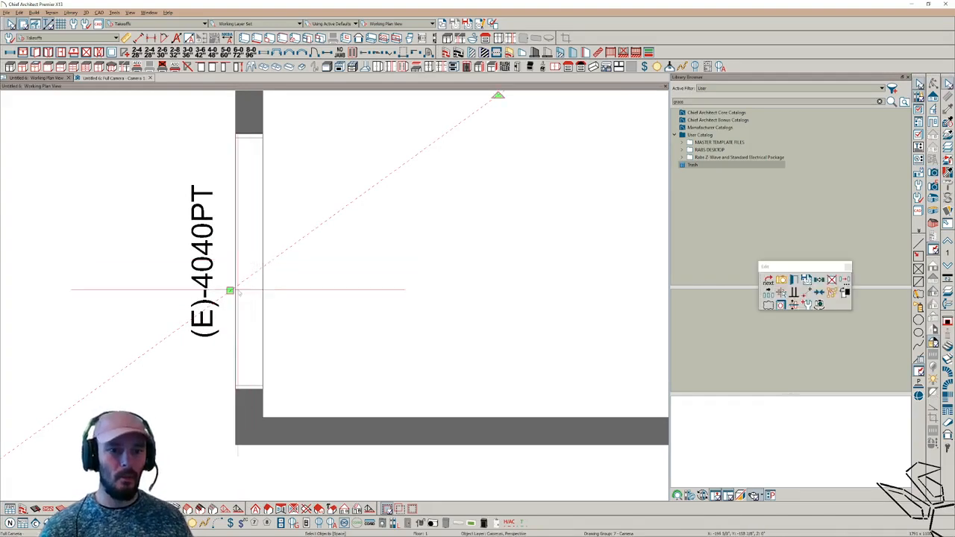
click(248, 263)
drag(249, 260, 243, 316)
scroll(242, 316, down, 5)
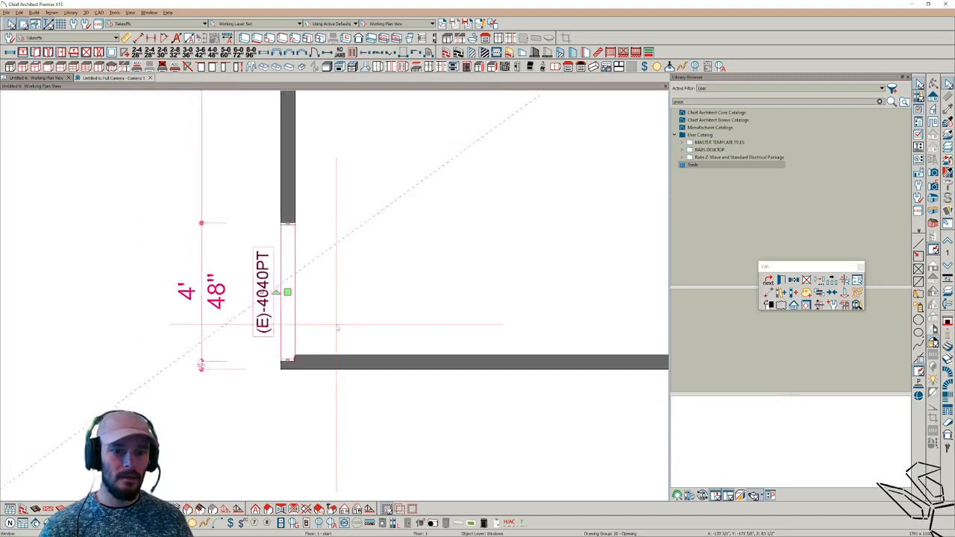
scroll(389, 238, down, 1)
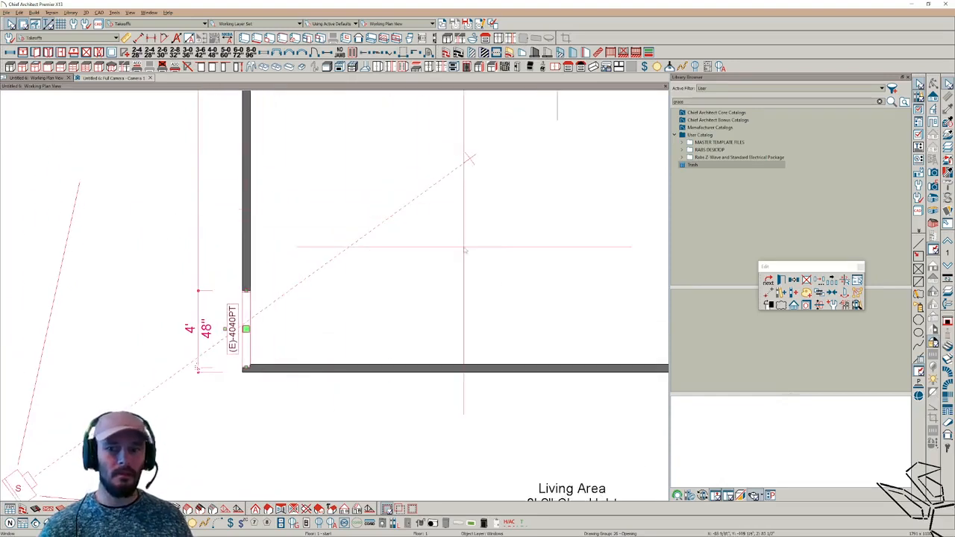
Step: Draw a CAD line running diagonally outward at 45° from the outside wall corner
key(l)
drag(242, 372, 135, 462)
key(space)
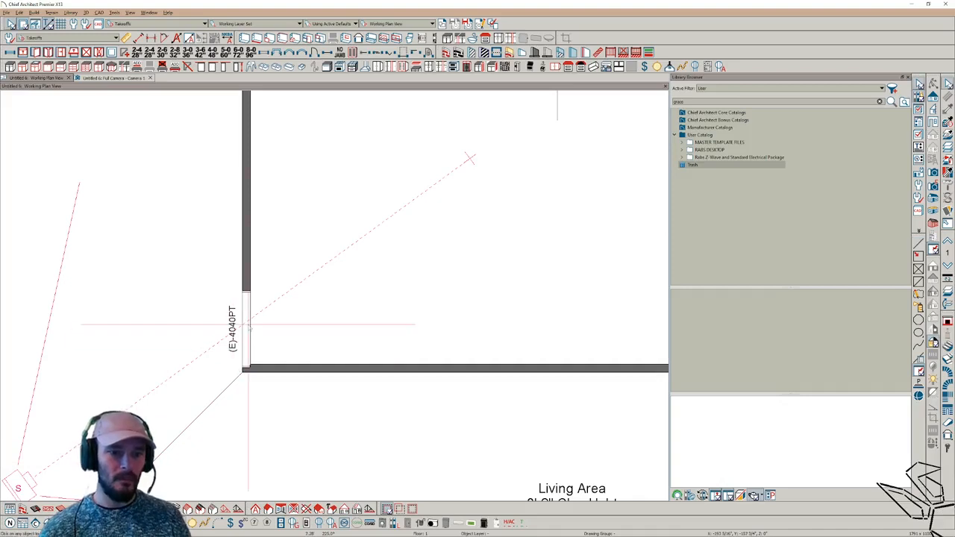
Step: Reflect a copy of the pass-through about the diagonal line onto the adjoining wall
click(249, 325)
click(240, 325)
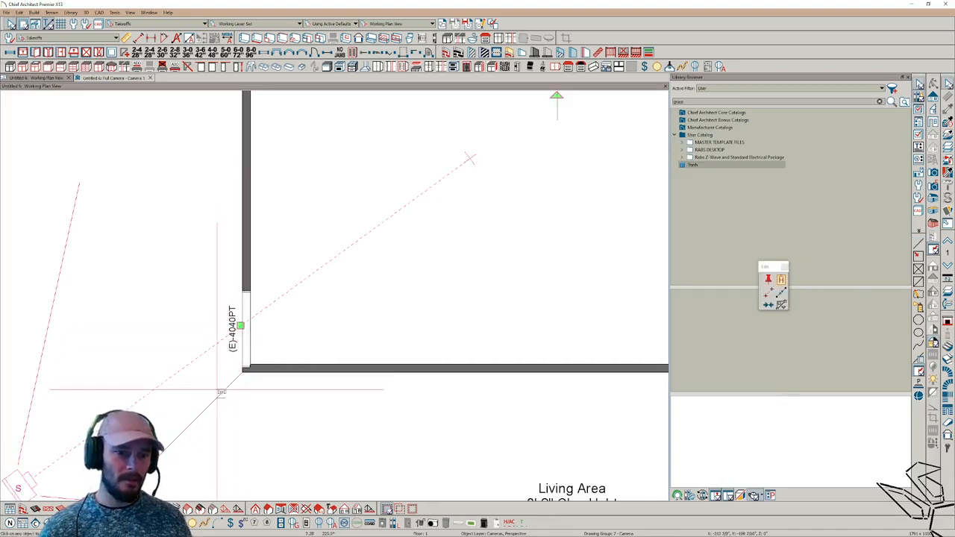
key(Escape)
key(Escape)
click(245, 339)
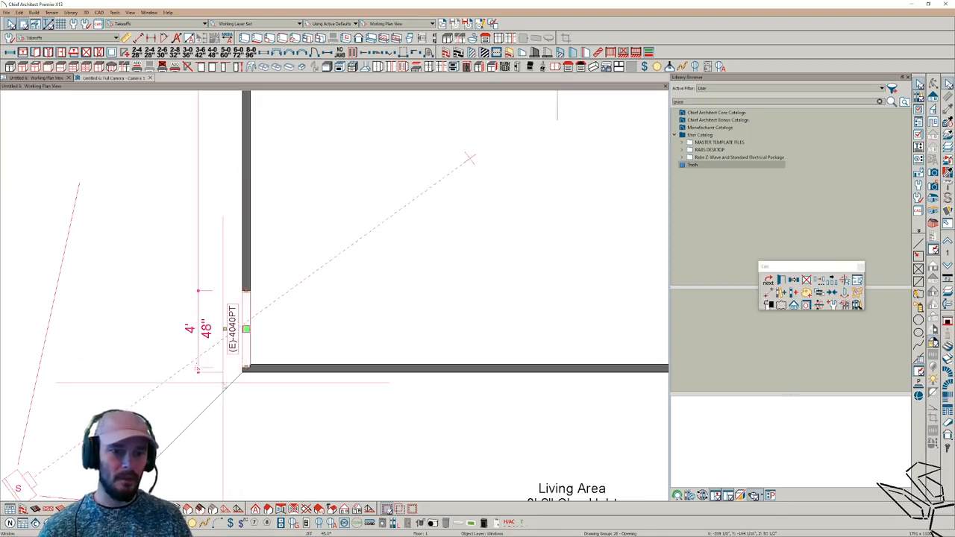
click(218, 401)
click(216, 399)
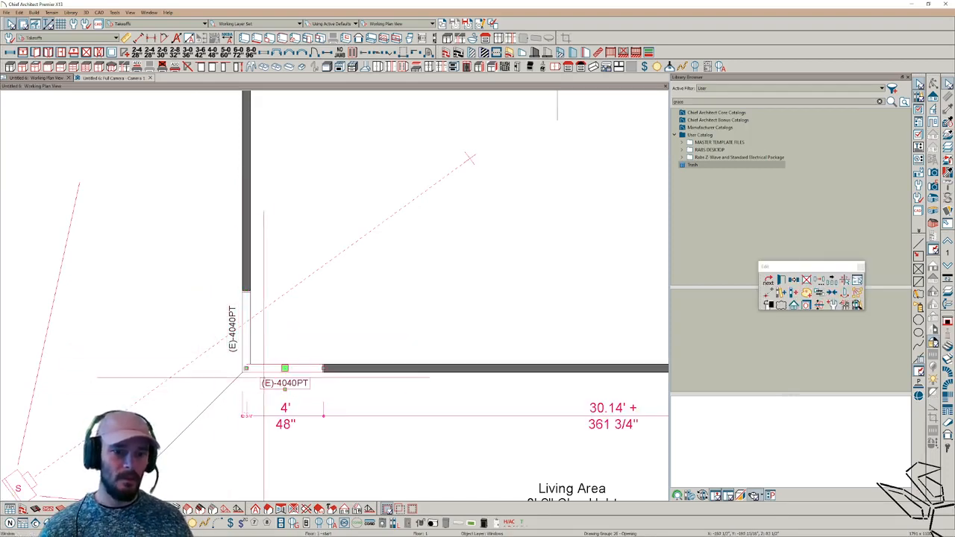
Step: Shift both pass-throughs along their walls away from the shared corner
scroll(270, 328, up, 3)
mouse_move(285, 396)
mouse_down()
mouse_move(312, 397)
mouse_move(275, 396)
mouse_up()
scroll(222, 406, up, 1)
scroll(222, 406, up, 3)
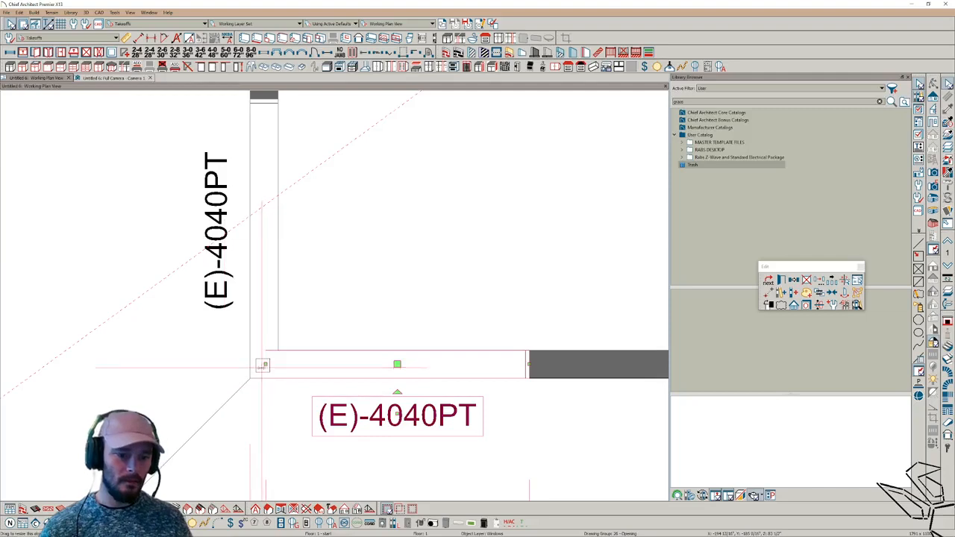
mouse_move(397, 365)
mouse_down()
mouse_move(453, 364)
mouse_move(412, 366)
mouse_up()
click(276, 258)
drag(264, 234, 265, 216)
Step: Slide both pass-throughs toward the corner until each meets the inner face of the adjoining wall
click(392, 365)
mouse_move(412, 365)
mouse_down()
mouse_move(383, 363)
mouse_move(427, 365)
mouse_move(396, 366)
mouse_up()
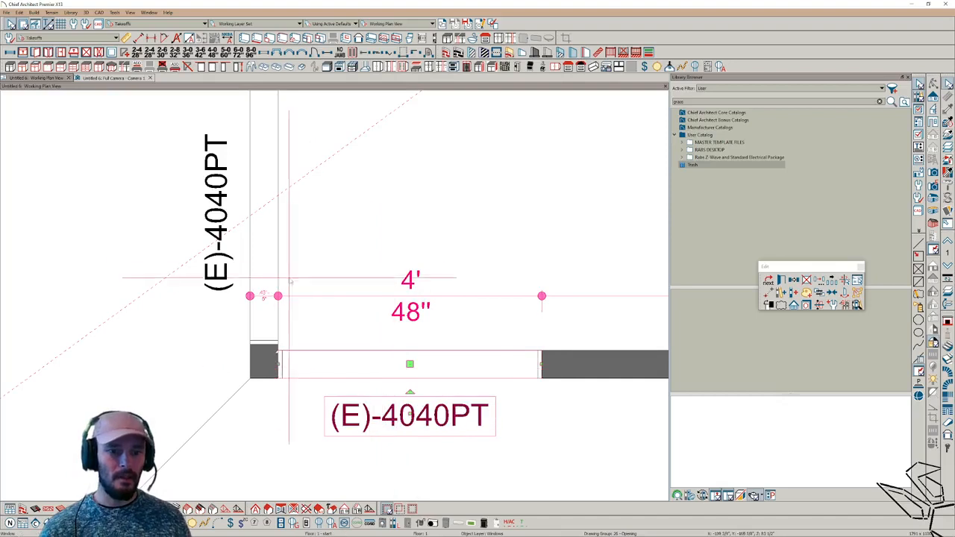
click(250, 237)
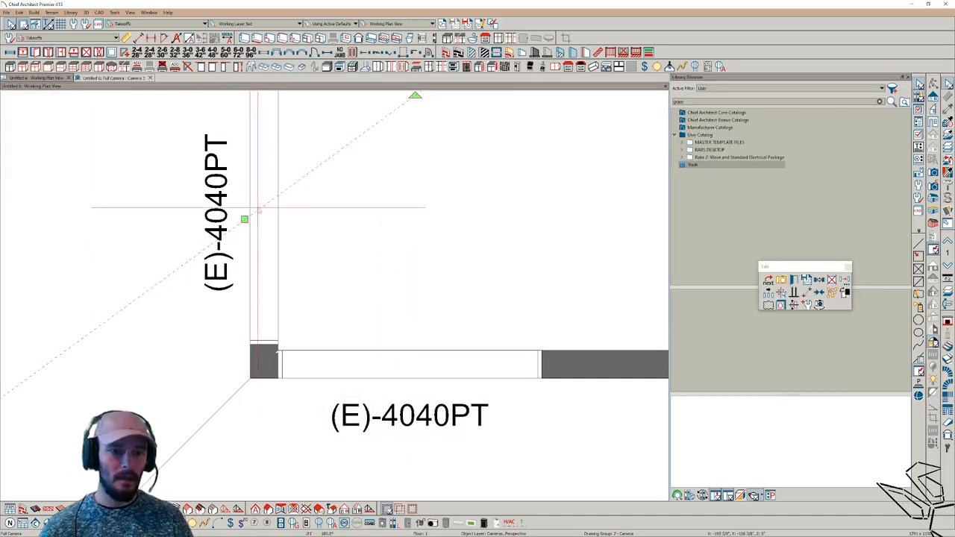
click(257, 242)
drag(256, 239, 257, 260)
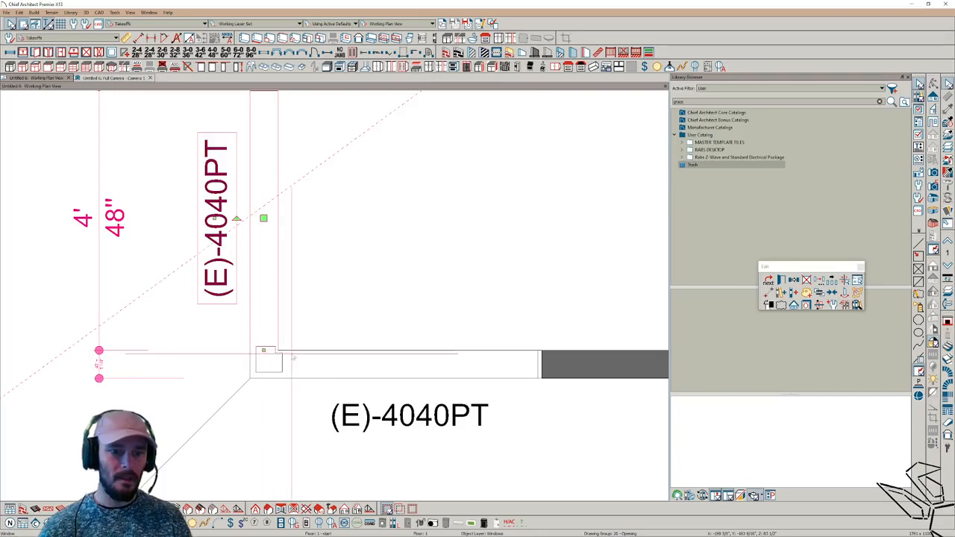
Step: In the camera view, examine the frame settings of the combined corner unit, including its corner post option, without changing them
click(131, 79)
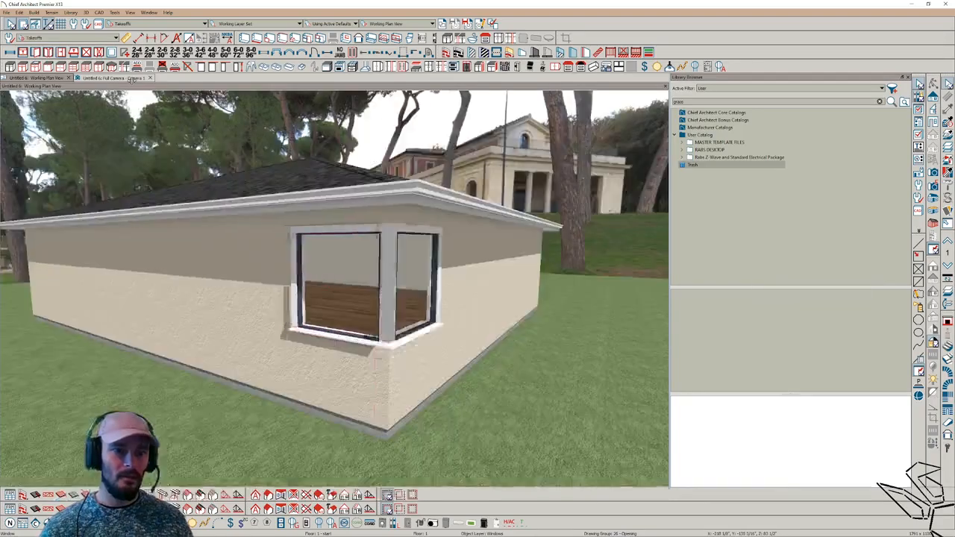
middle_drag(407, 243, 357, 313)
click(377, 387)
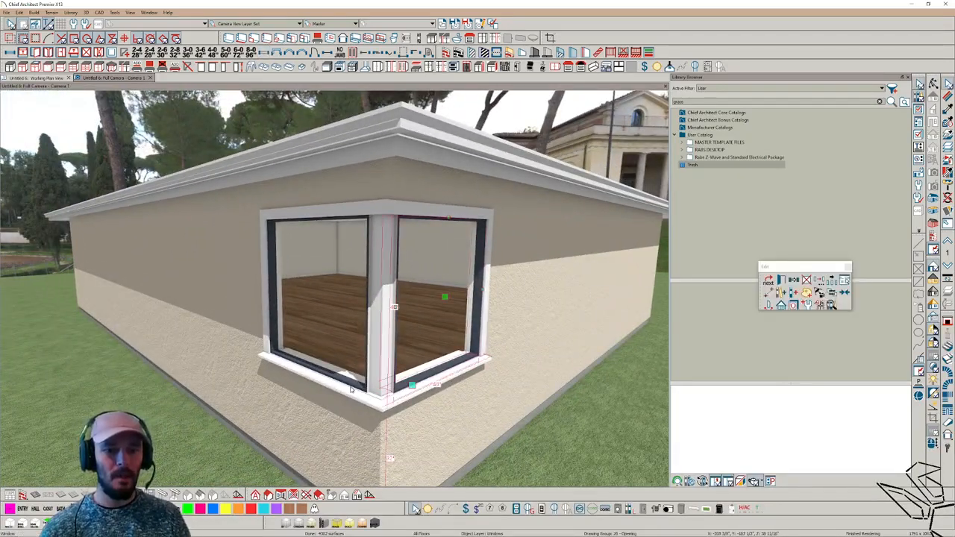
click(350, 389)
double_click(344, 381)
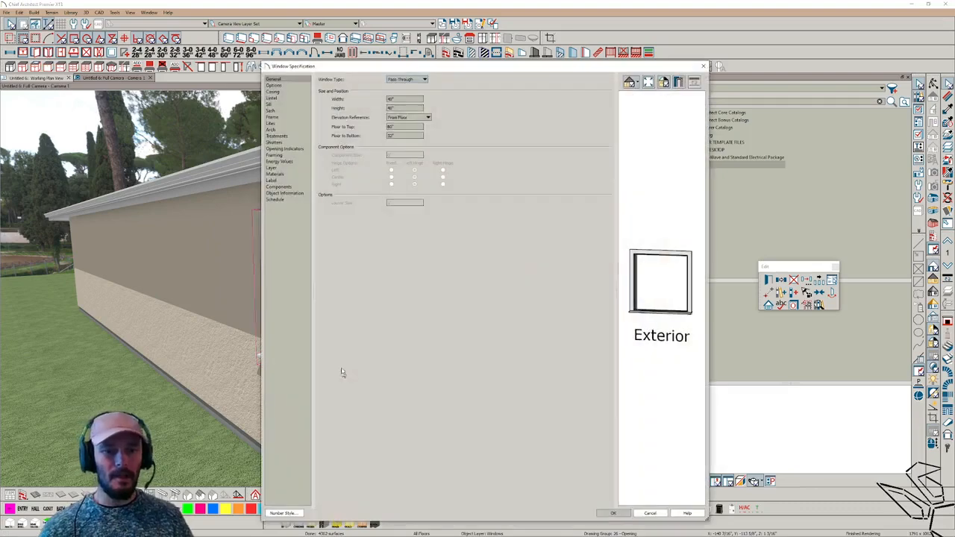
click(273, 117)
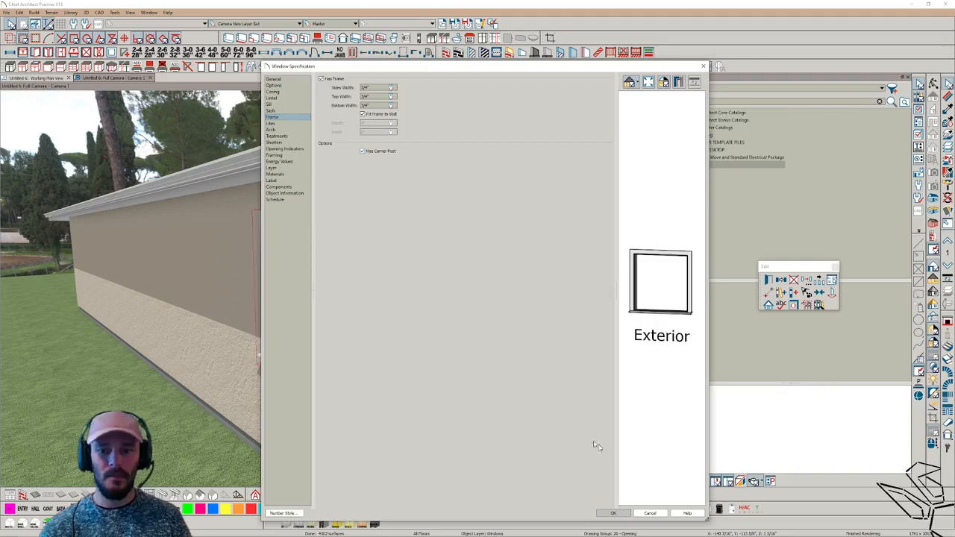
click(650, 513)
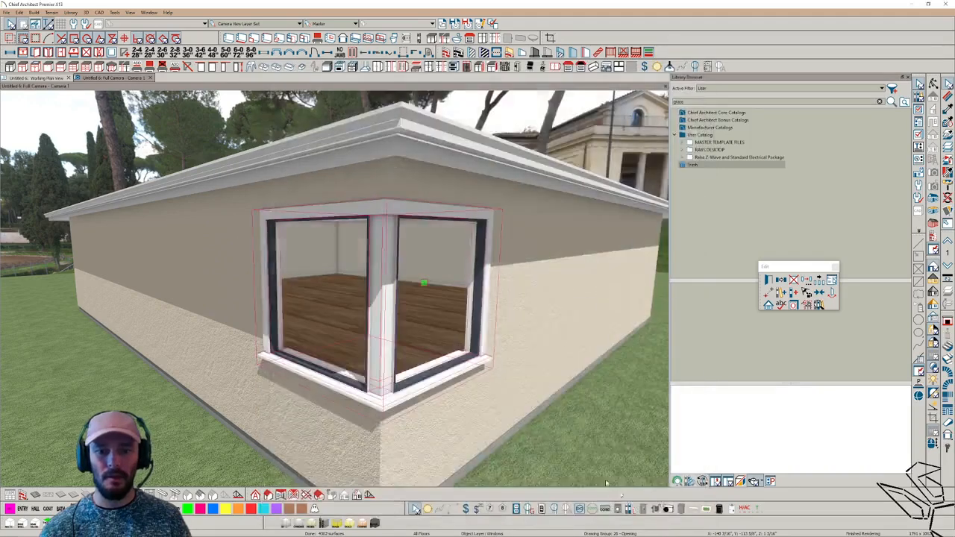
Step: Move the right-hand pass-through away from the corner and review the corner post option in its frame settings
key(Escape)
click(440, 302)
key(Escape)
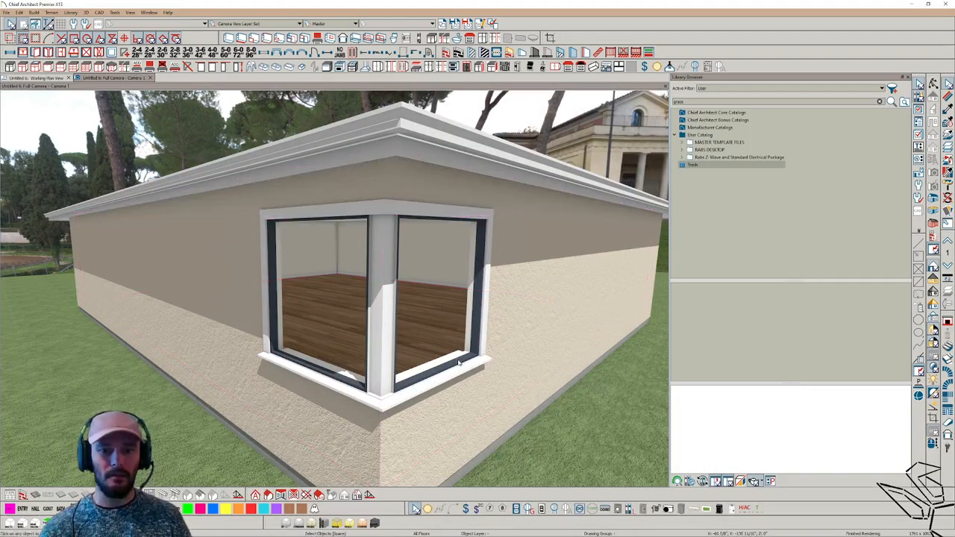
click(459, 362)
drag(443, 297, 459, 296)
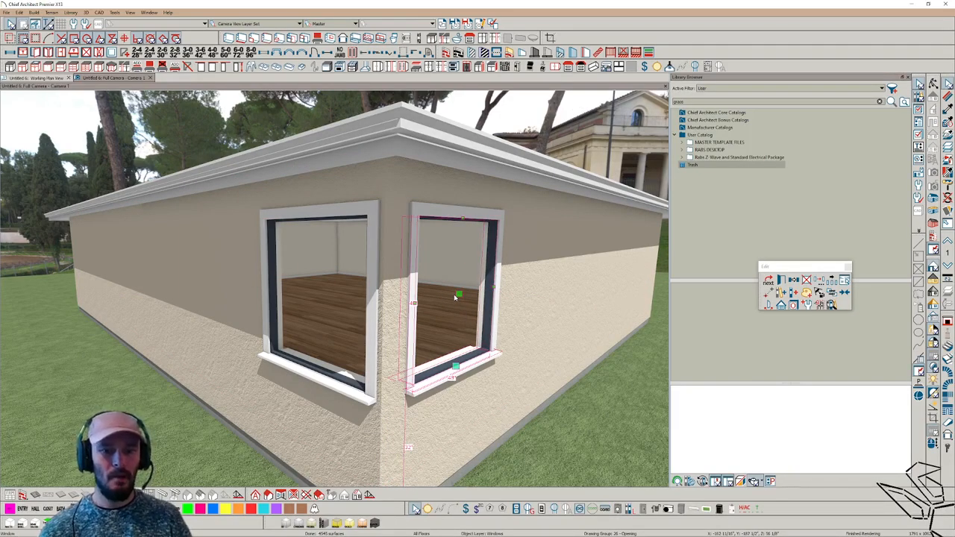
double_click(455, 297)
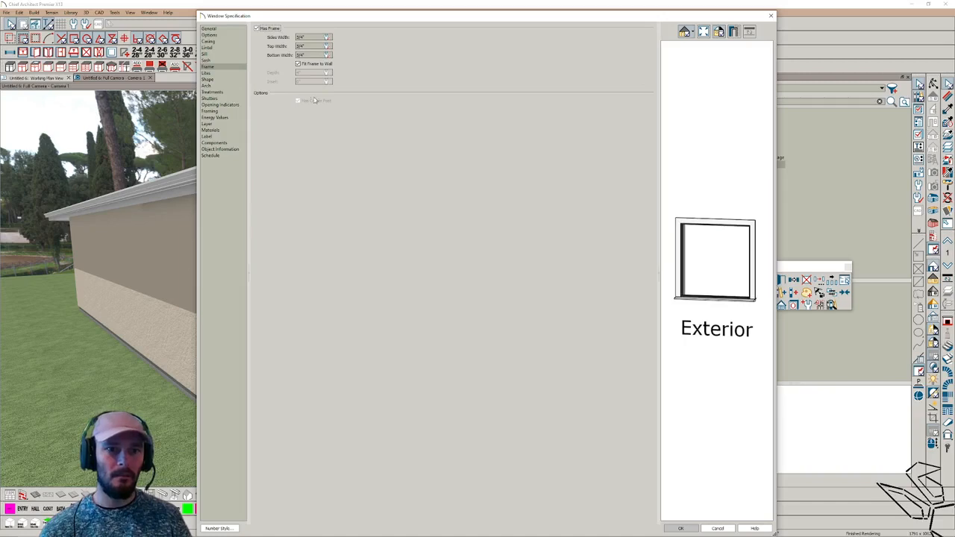
click(680, 529)
Step: Move the right-hand pass-through back against the corner and turn off Has Corner Post in its frame settings
drag(459, 294, 433, 300)
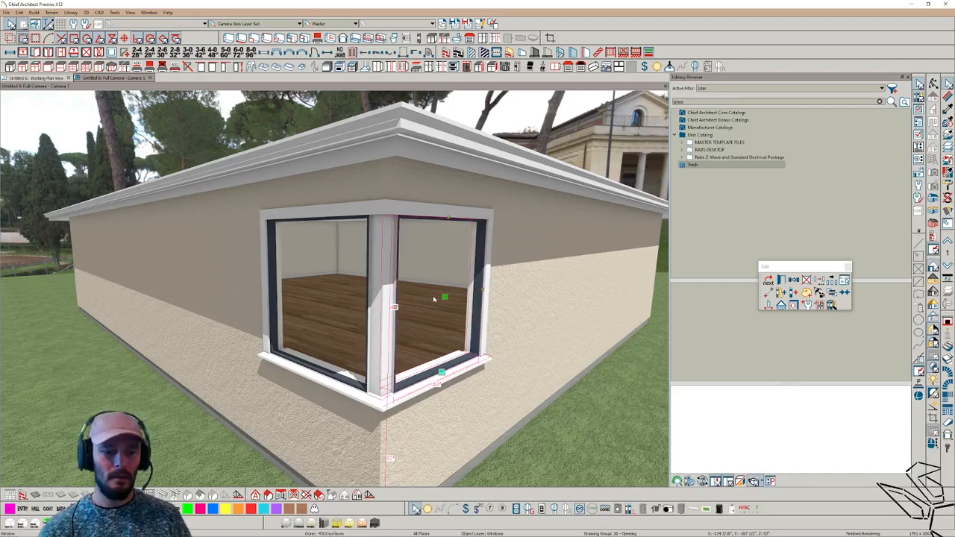
double_click(432, 273)
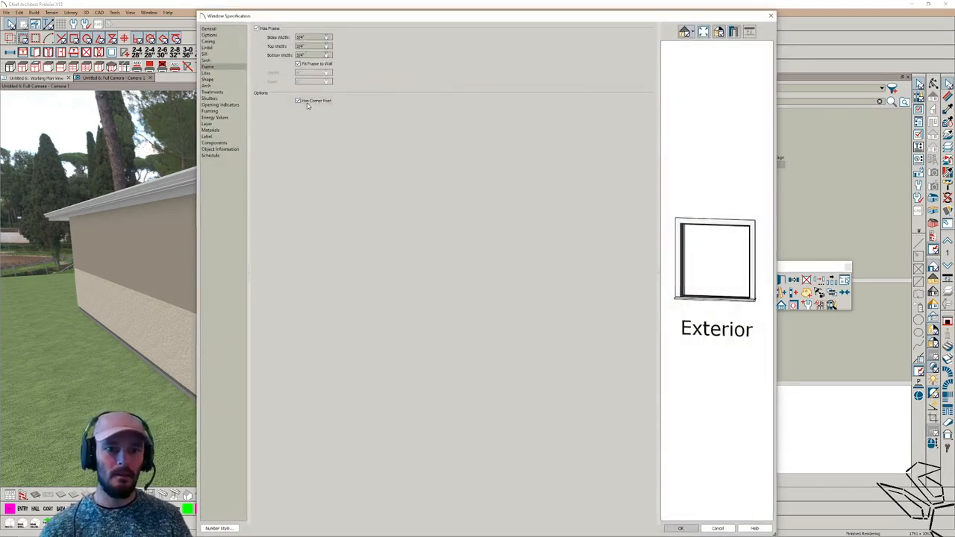
click(679, 528)
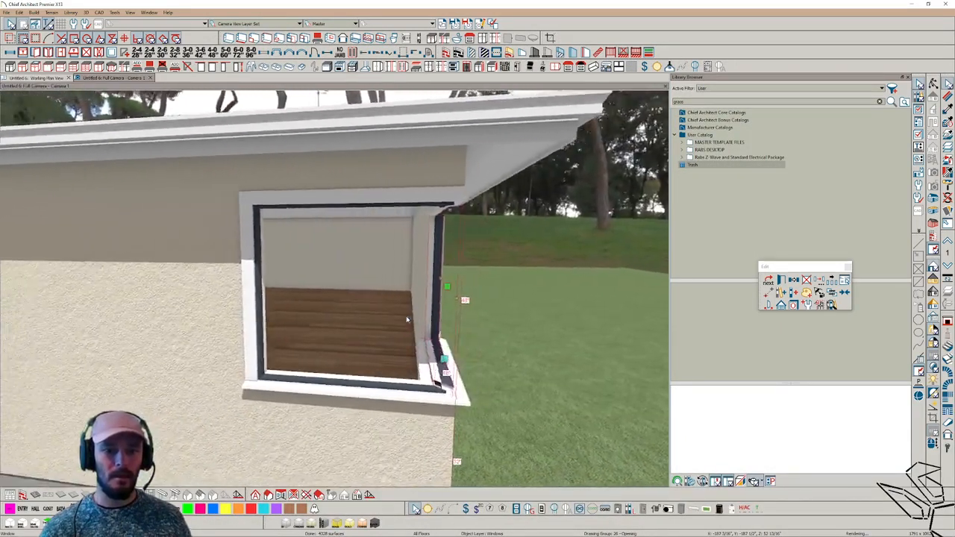
Step: Select the left-hand pass-through and stretch its bottom edge down to about floor level
key(Tab)
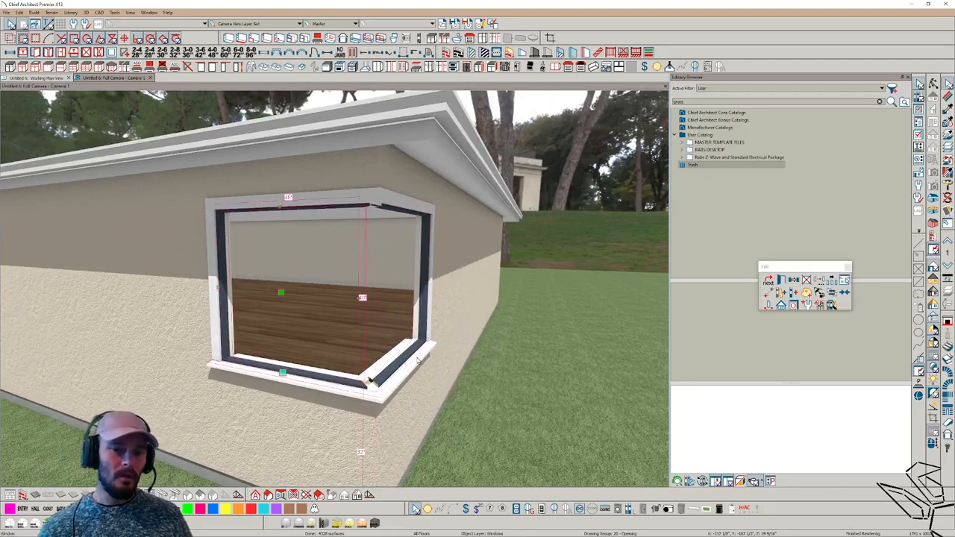
drag(282, 385, 275, 477)
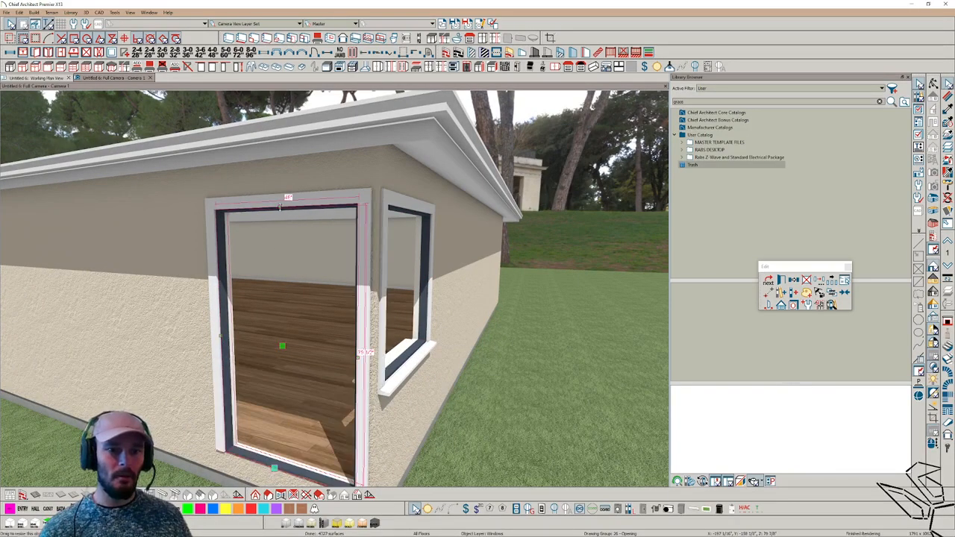
Step: Stretch the left-hand pass-through's top edge up to make it about 7'-4" tall, and delete the right-hand pass-through
drag(281, 177, 282, 174)
click(401, 208)
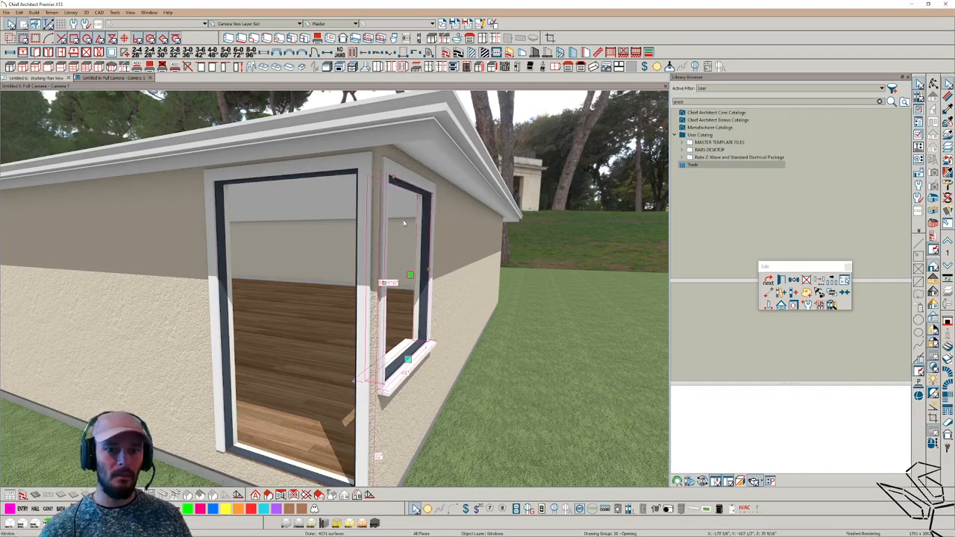
key(Delete)
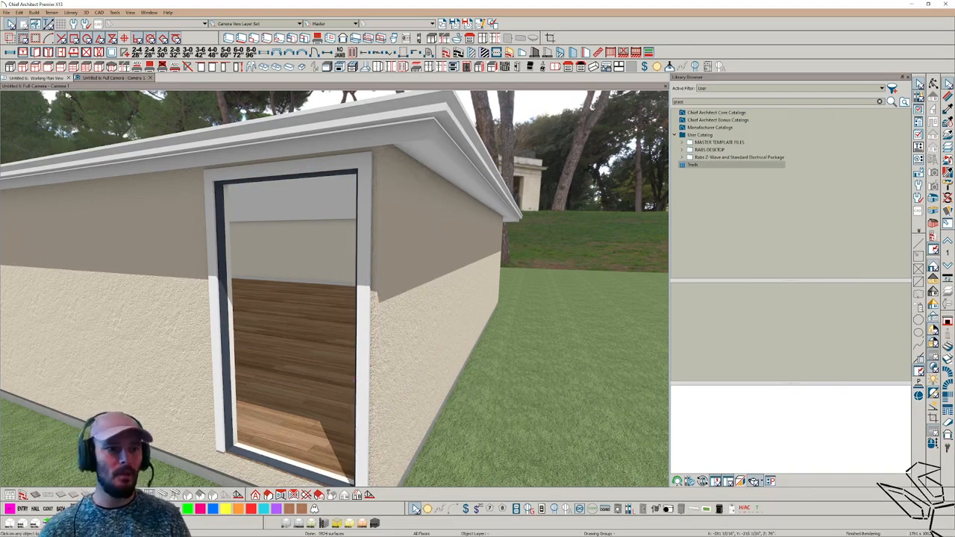
Step: In the plan view, mirror a copy of the pass-through about the diagonal corner line onto the adjoining wall and check it in the camera view
click(38, 78)
click(265, 224)
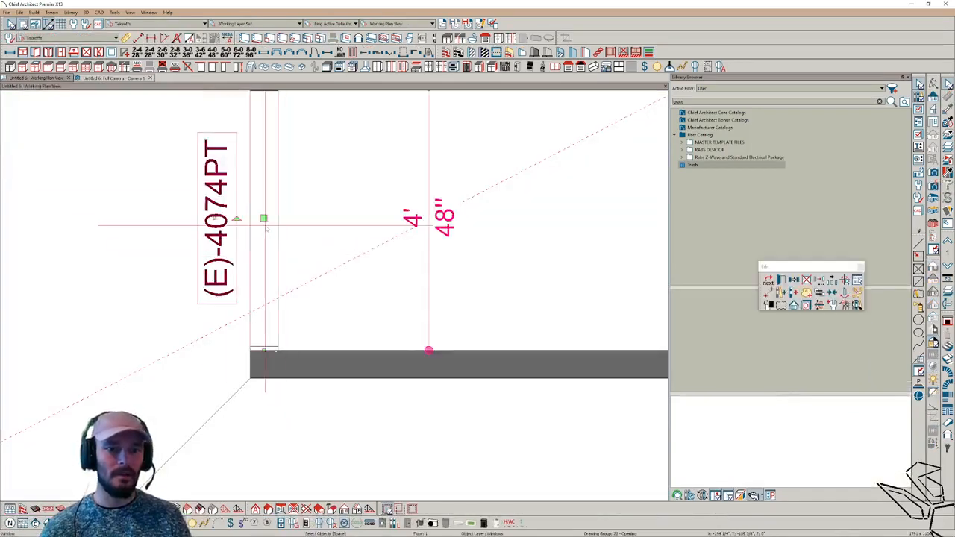
scroll(271, 225, down, 2)
click(249, 328)
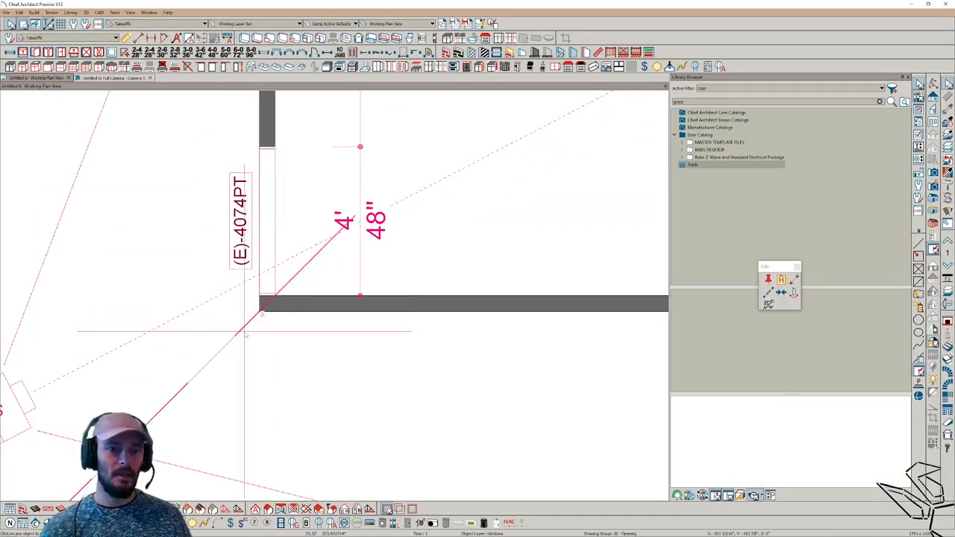
click(245, 332)
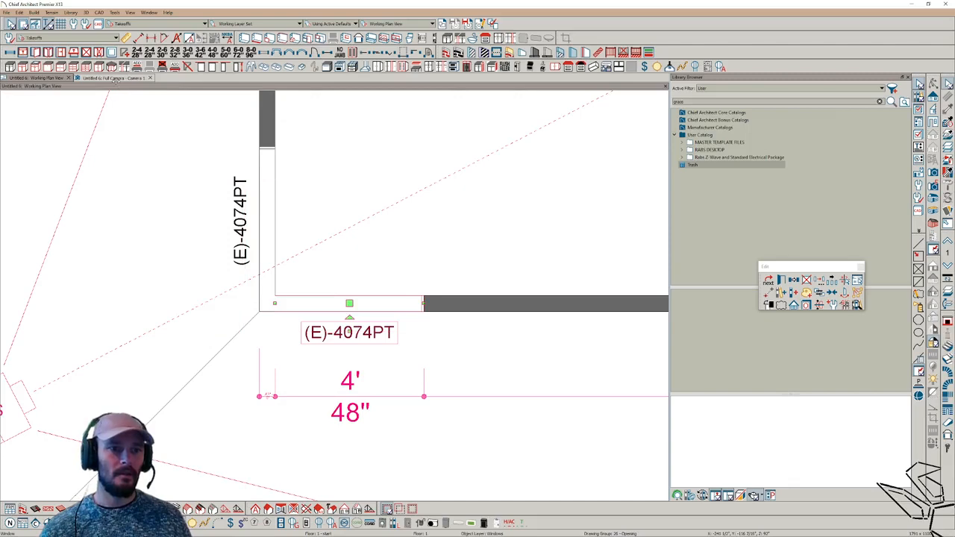
click(114, 77)
middle_drag(356, 407, 257, 229)
Step: In the plan view, place a 3068 hinged door in the wall beside the mirrored pass-through and move it into that opening near the corner
click(56, 77)
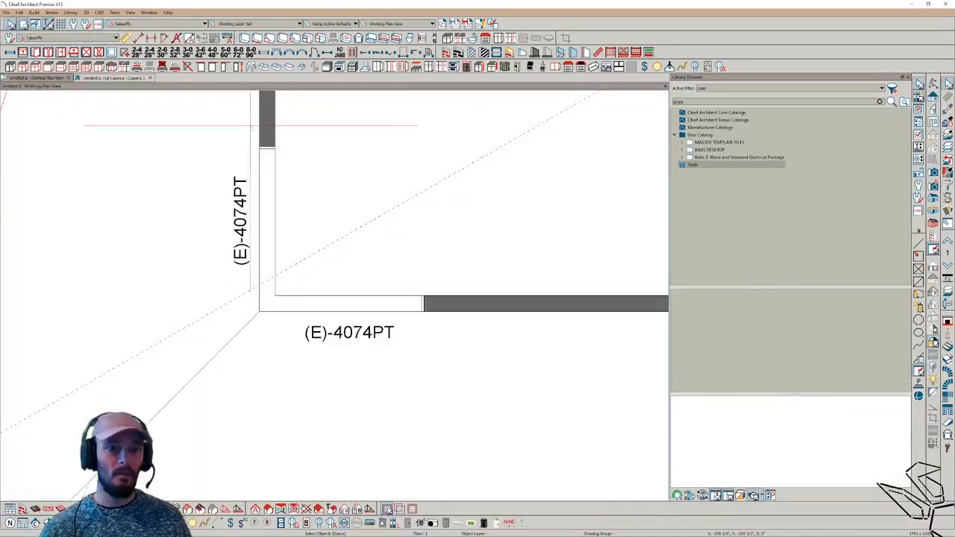
click(315, 52)
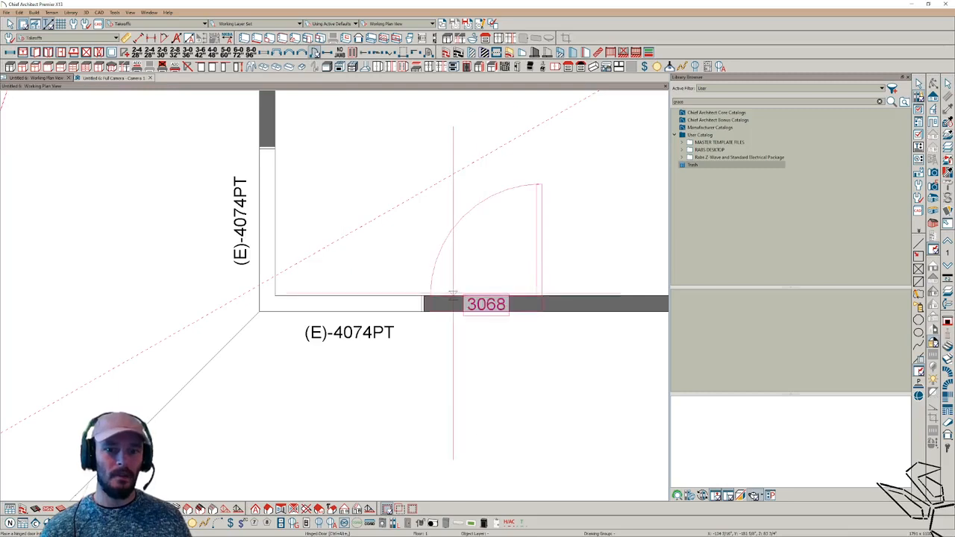
click(482, 303)
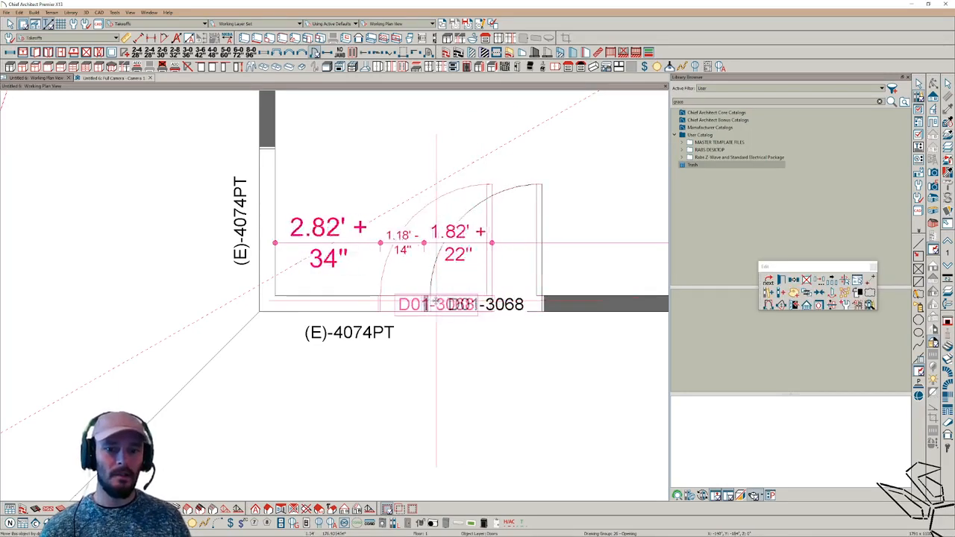
click(348, 306)
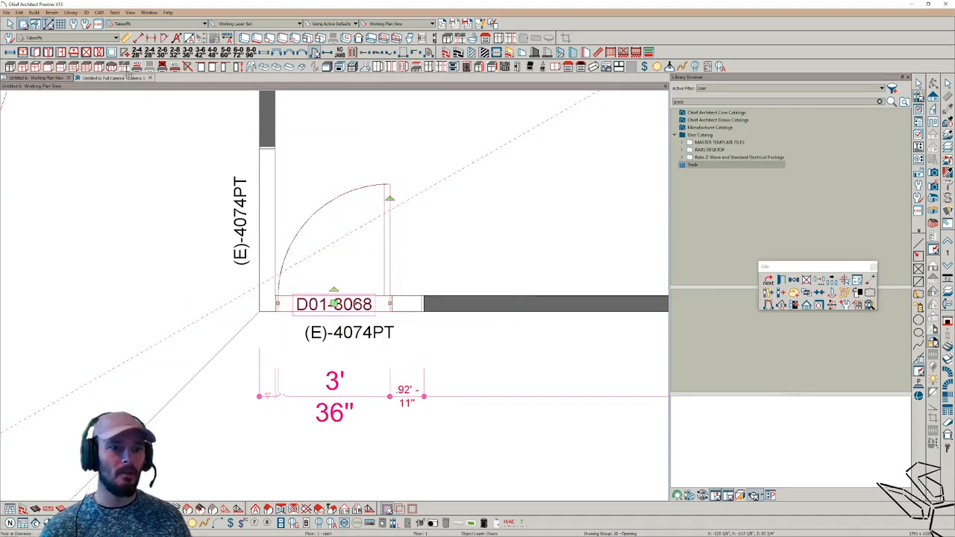
Step: From the camera view, turn off the exterior casing and the jamb in the hinged door's specification
click(129, 77)
middle_drag(309, 233, 360, 251)
double_click(345, 262)
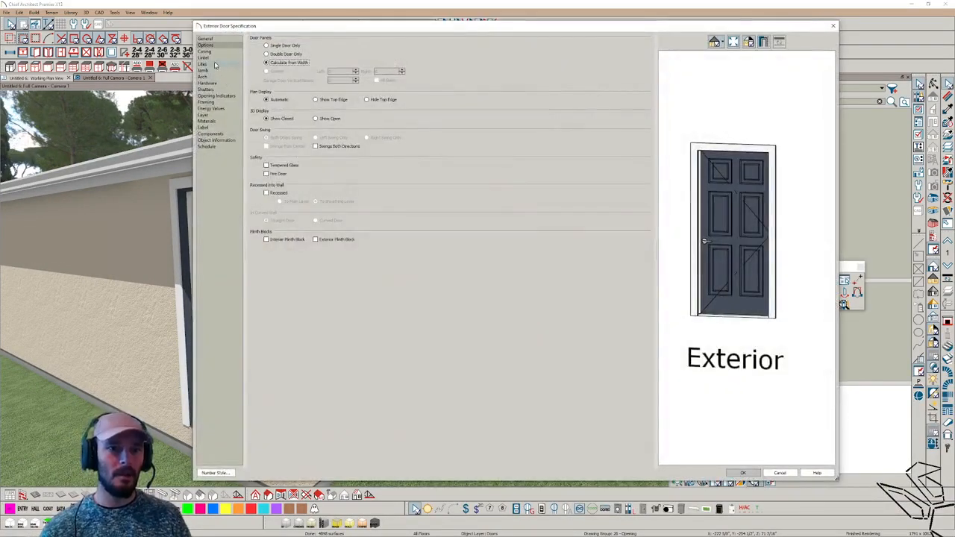
click(206, 51)
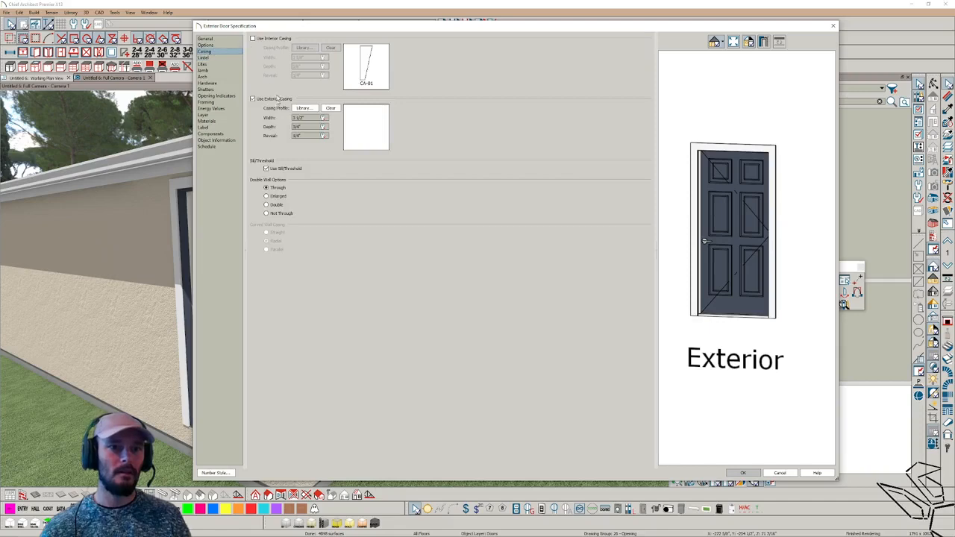
click(212, 71)
click(259, 40)
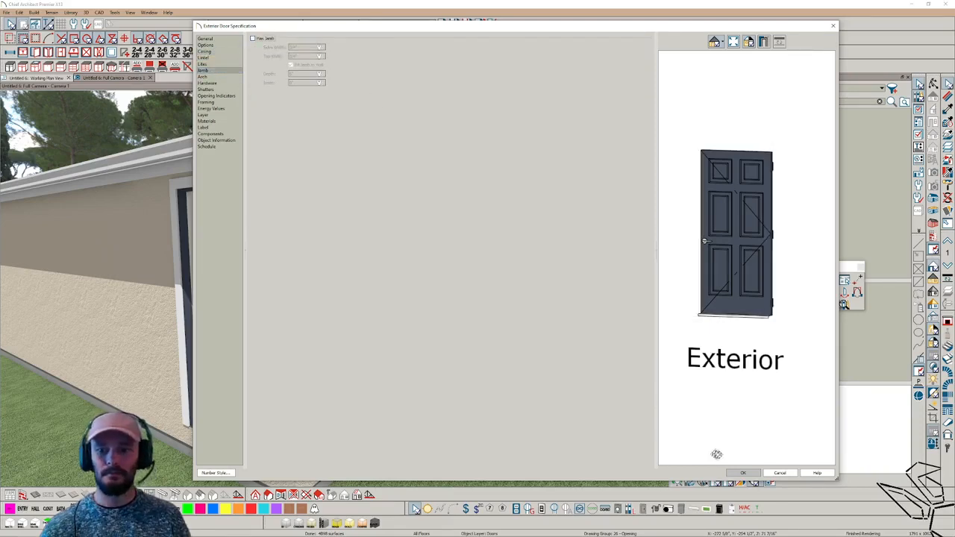
click(742, 473)
Step: Slide the hinged door along its wall away from the corner until it straddles the far side frame of the pass-through
middle_drag(378, 240, 433, 240)
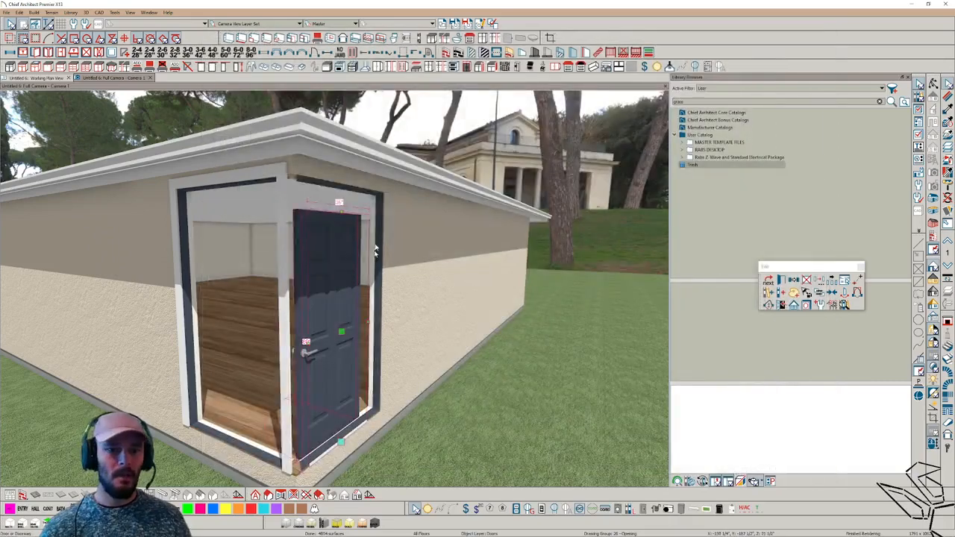
middle_drag(379, 344, 364, 309)
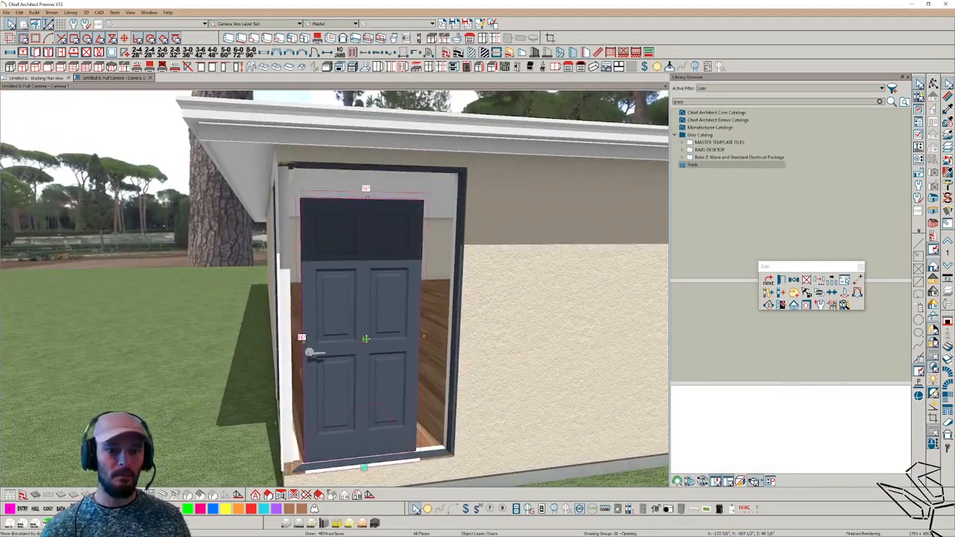
drag(365, 339, 414, 337)
mouse_move(414, 338)
middle_down()
mouse_move(433, 336)
mouse_move(418, 337)
middle_up()
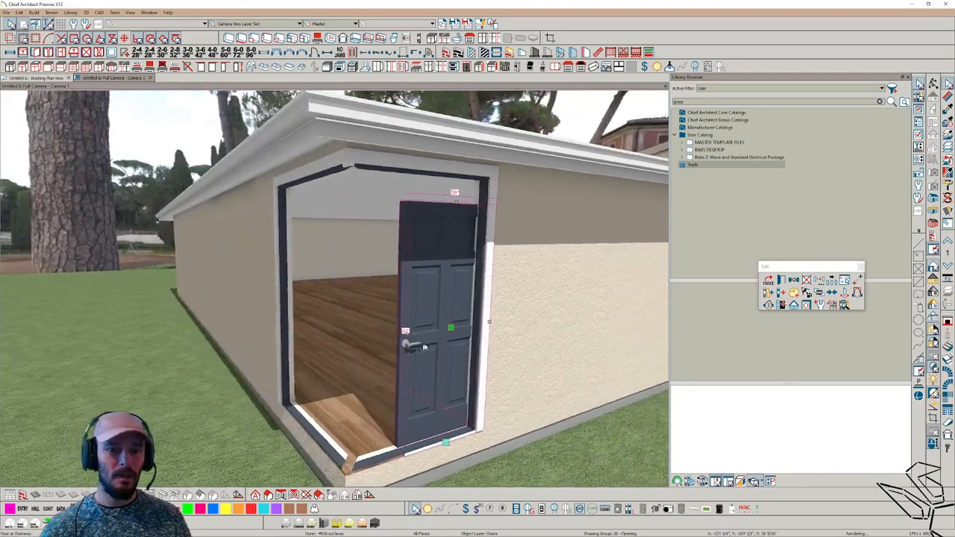
drag(450, 327, 484, 327)
middle_drag(484, 329, 394, 186)
scroll(318, 226, down, 2)
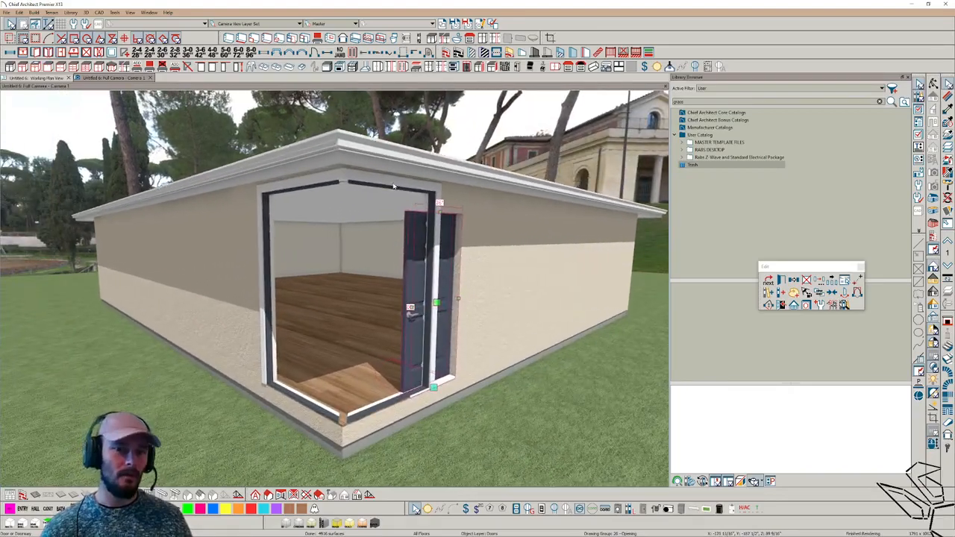
Step: Delete both corner pass-throughs, keeping the hinged door in the wall
click(394, 187)
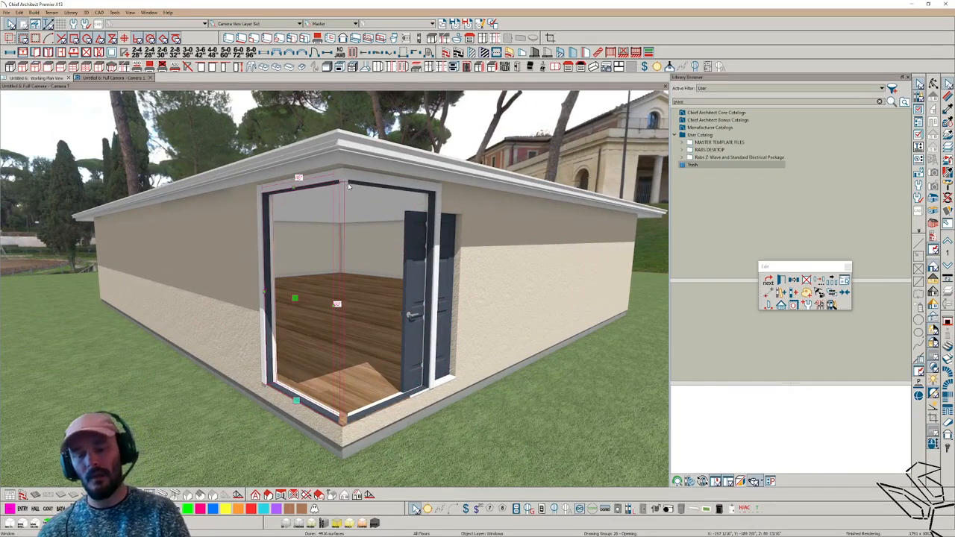
key(Delete)
click(382, 185)
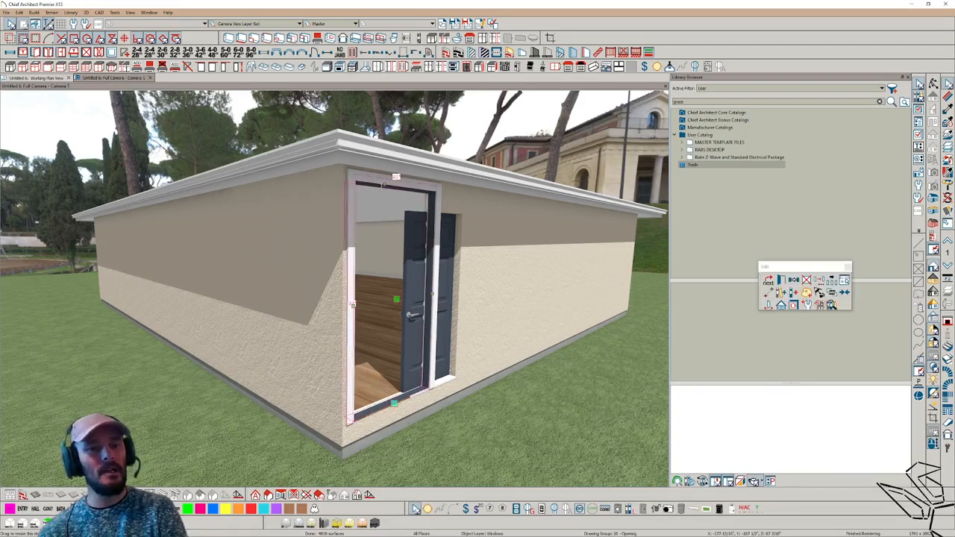
key(Delete)
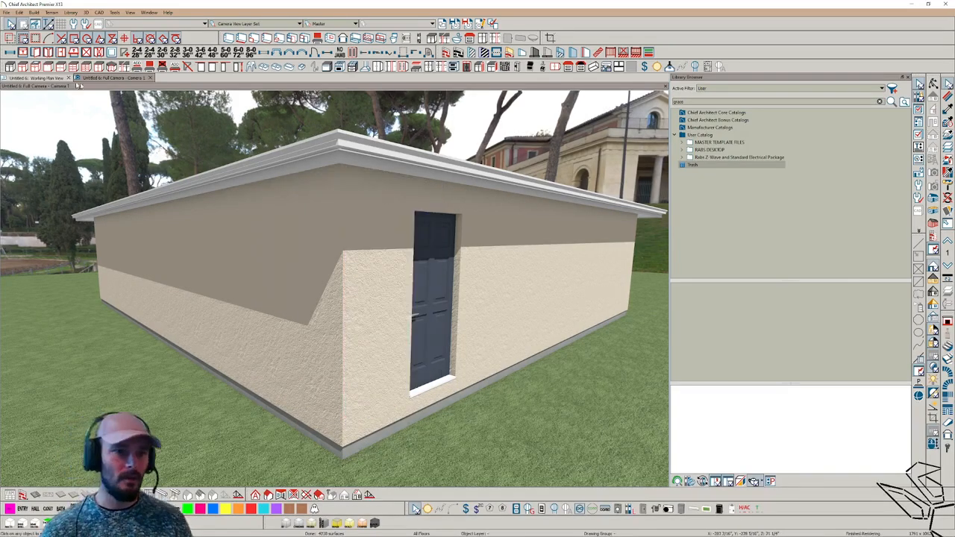
Step: In the plan view, draw a polyline solid over the horizontal wall at the building's upper-left corner and miter its corner end
click(50, 77)
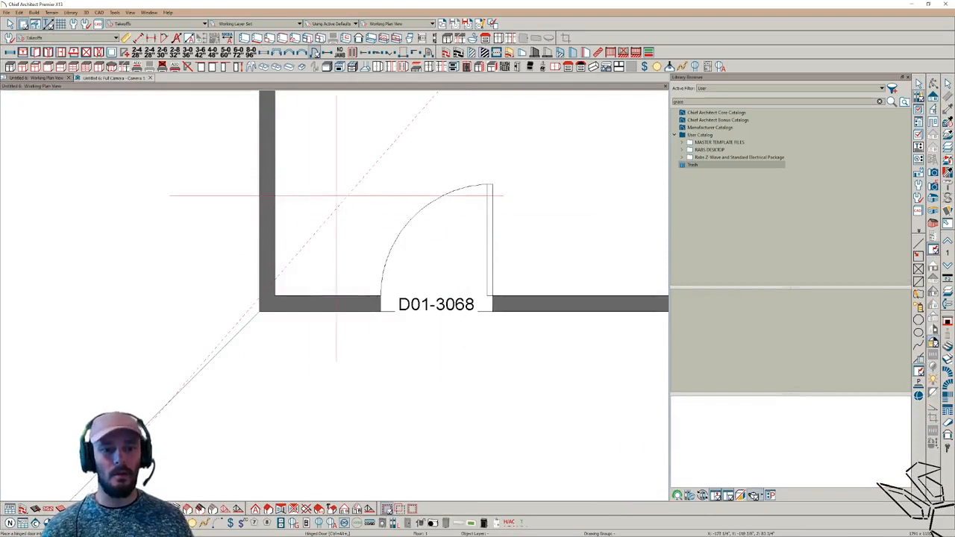
scroll(359, 193, down, 4)
scroll(351, 194, up, 2)
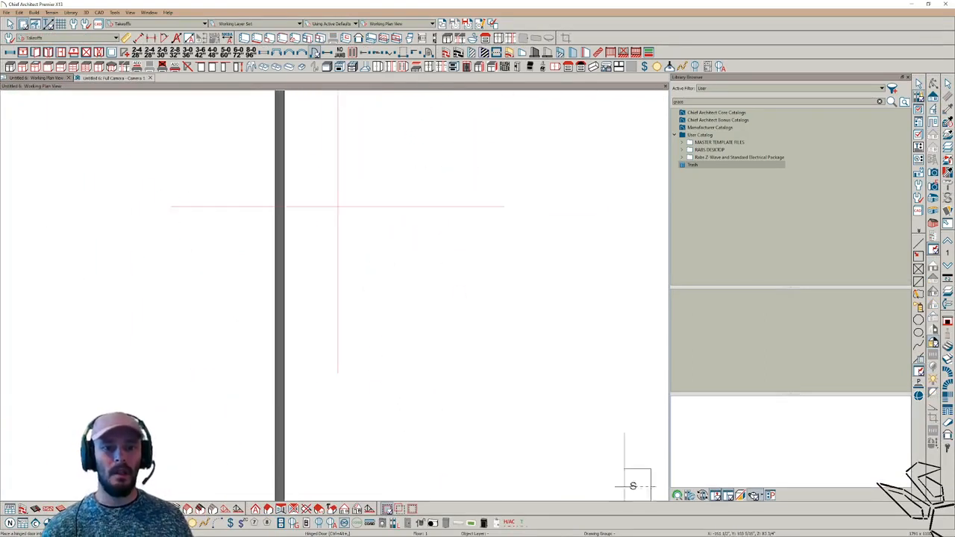
scroll(332, 239, up, 4)
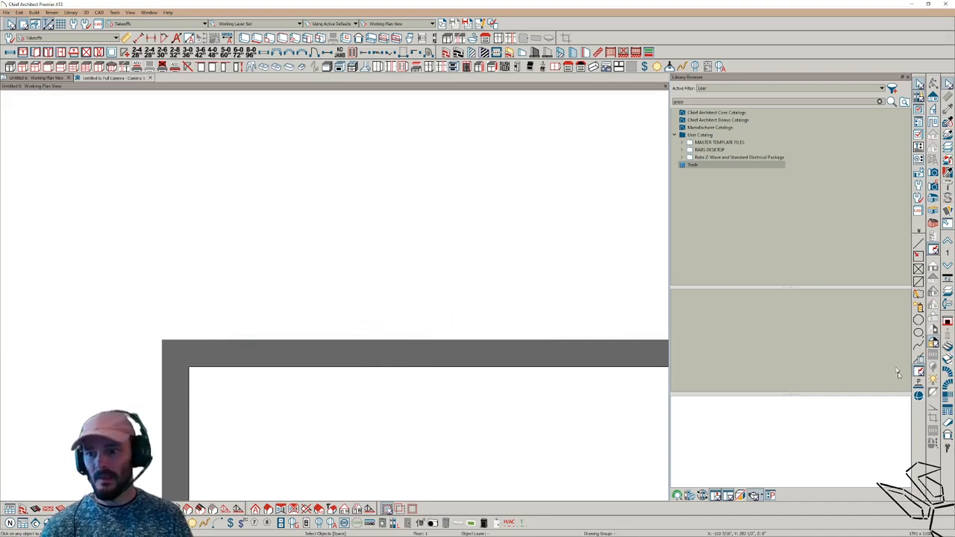
click(919, 383)
drag(162, 340, 610, 370)
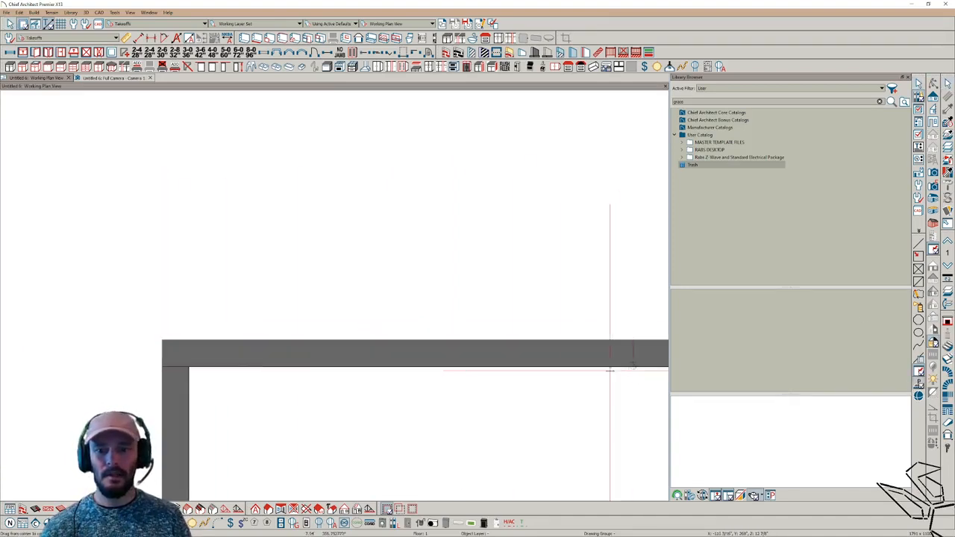
click(433, 364)
drag(162, 366, 192, 368)
scroll(303, 300, down, 2)
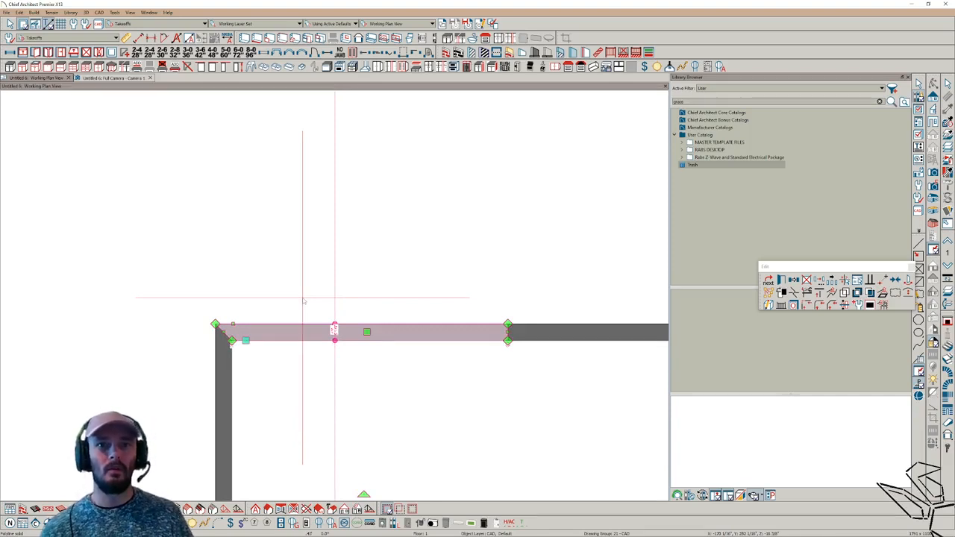
Step: Extend the free end of the polyline solid and set its inside length to 30"*4, giving 120"
middle_drag(446, 273, 392, 272)
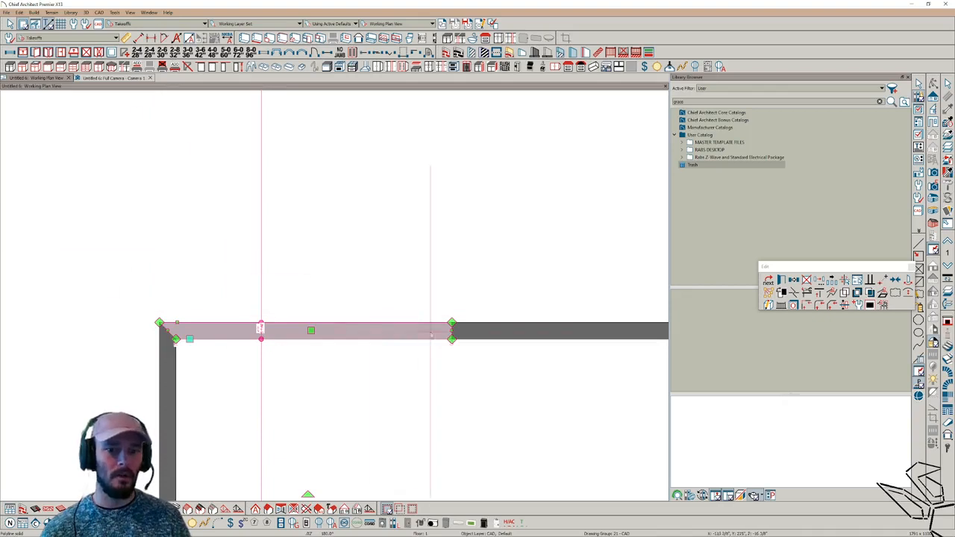
drag(451, 331, 496, 330)
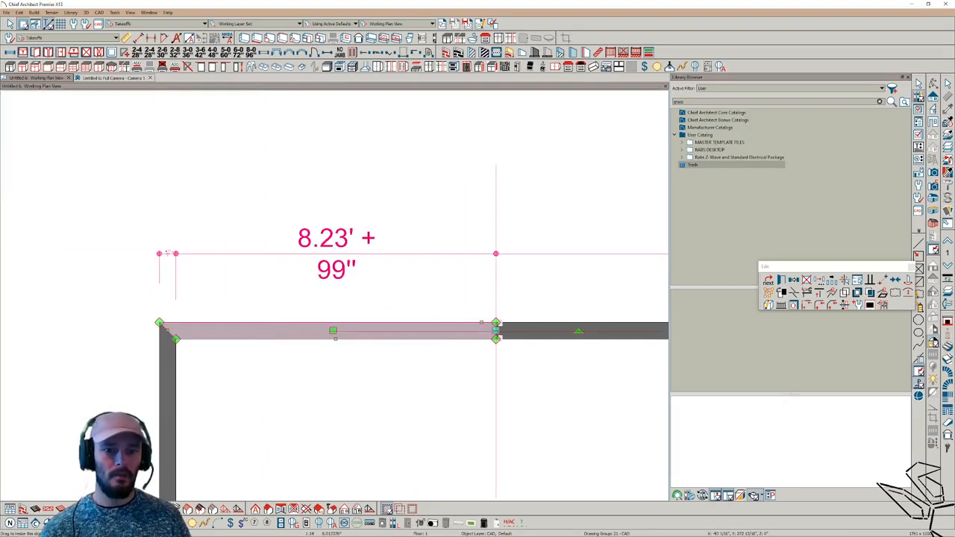
click(342, 259)
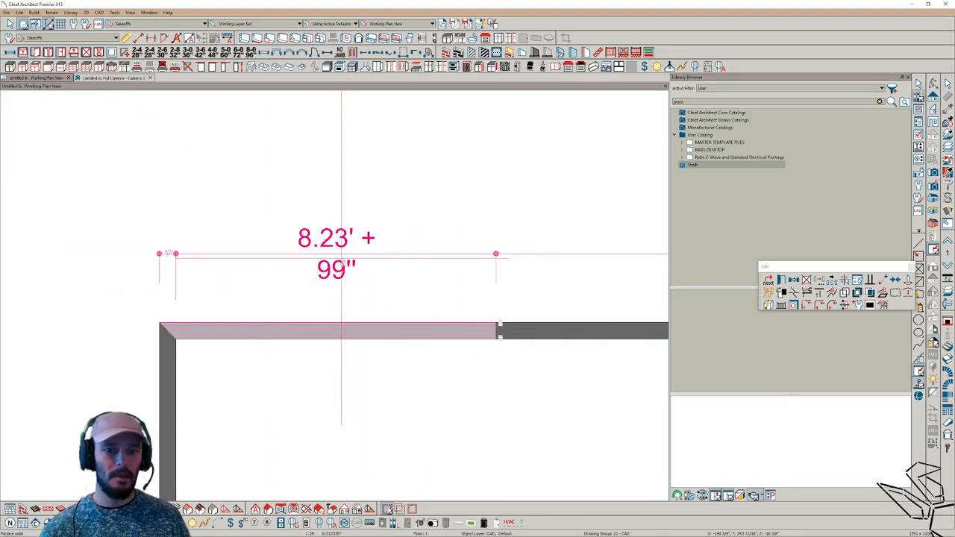
click(342, 254)
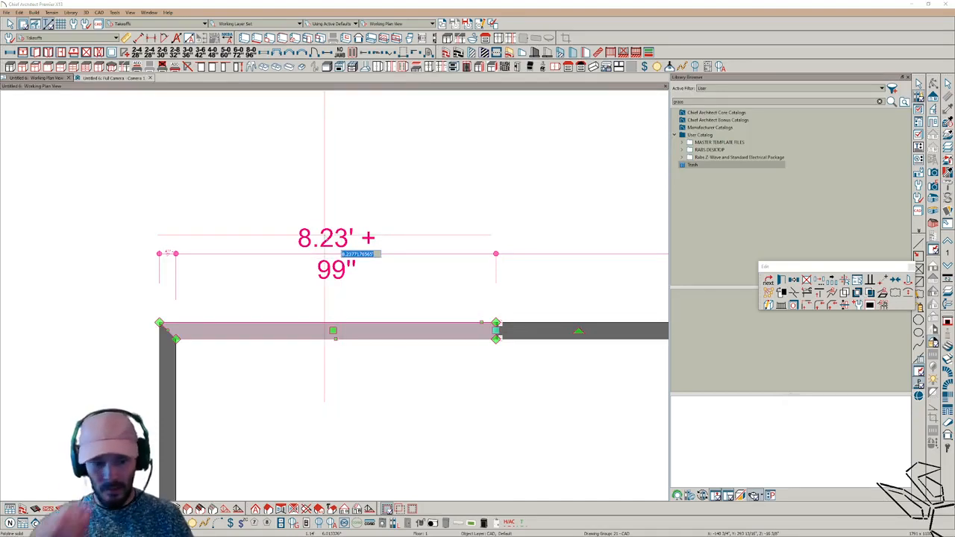
text(30"4)
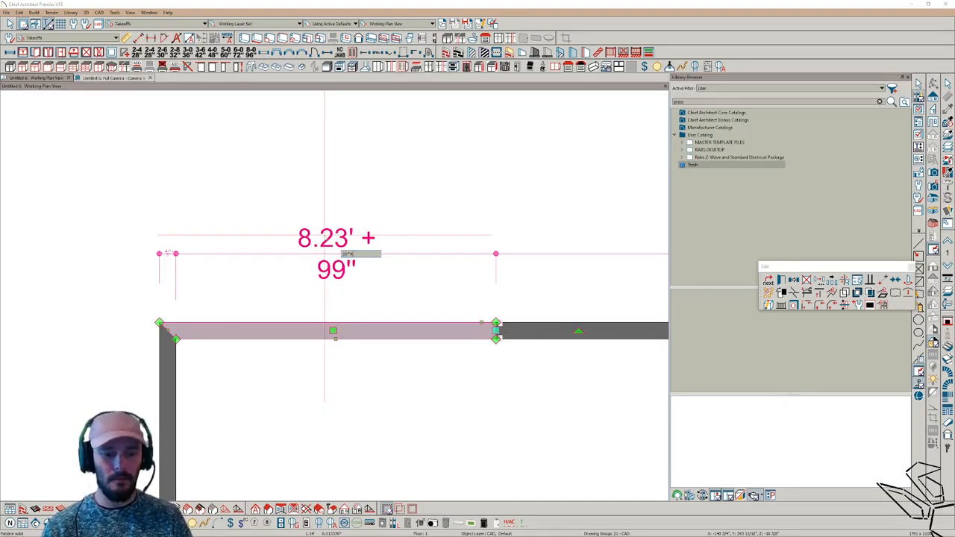
key(Return)
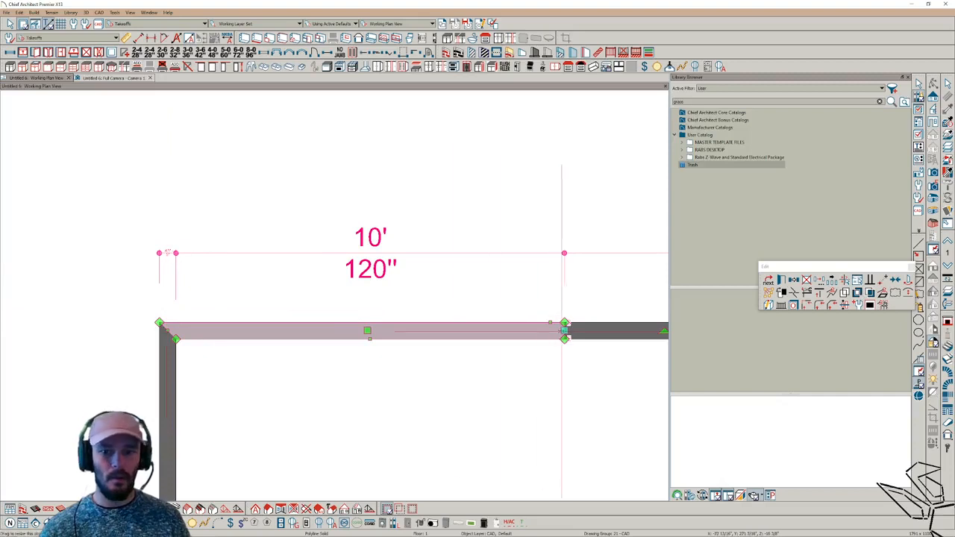
Step: Pull the free end of the polyline solid back toward the corner by a distance of 2"
drag(564, 329, 550, 329)
key(Tab)
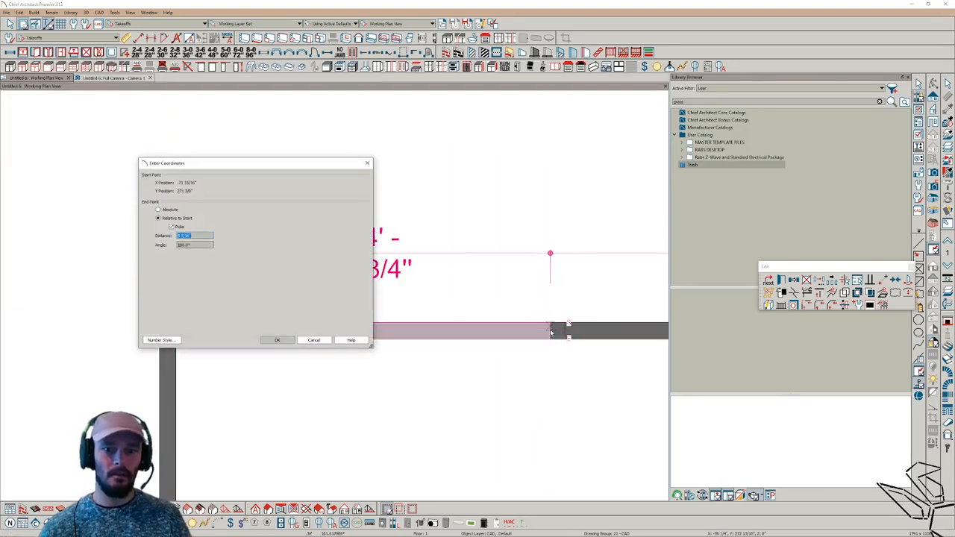
text(2)
key(Return)
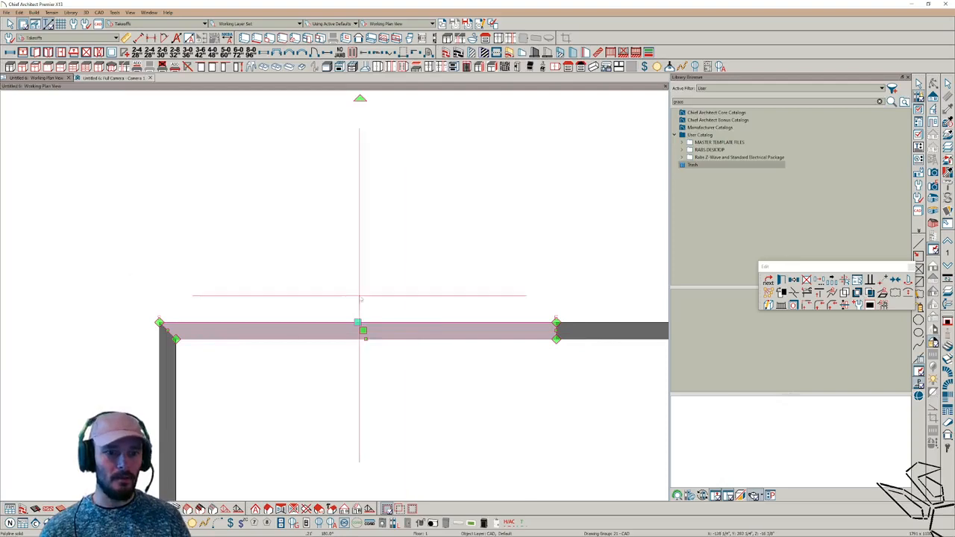
Step: Set the mitered polyline solid's thickness to 15/16" and its bottom to 0" above the finished floor
double_click(438, 333)
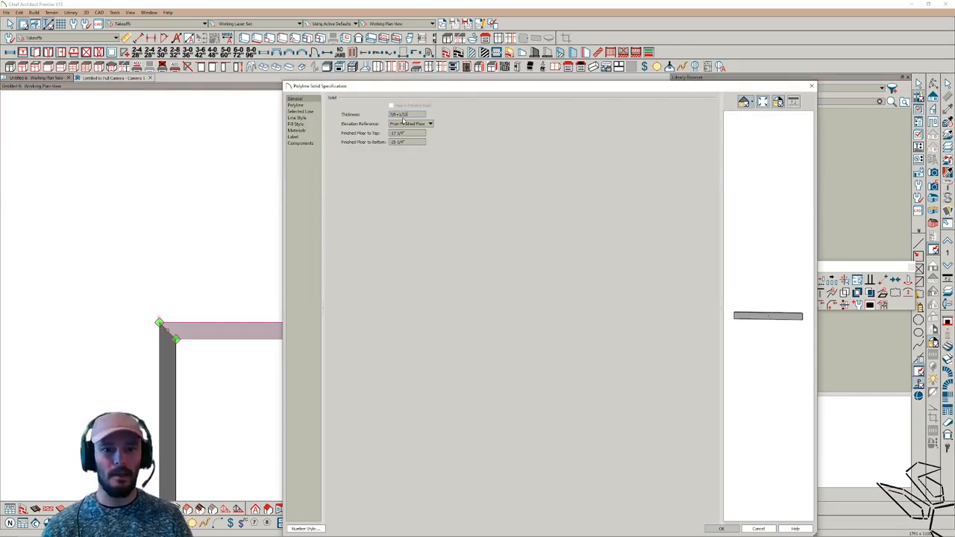
key(Tab)
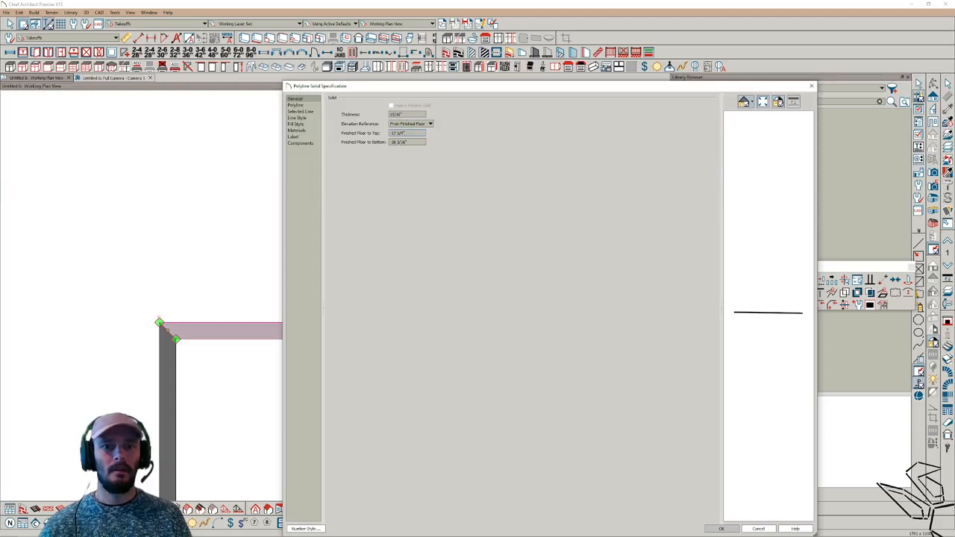
text(0)
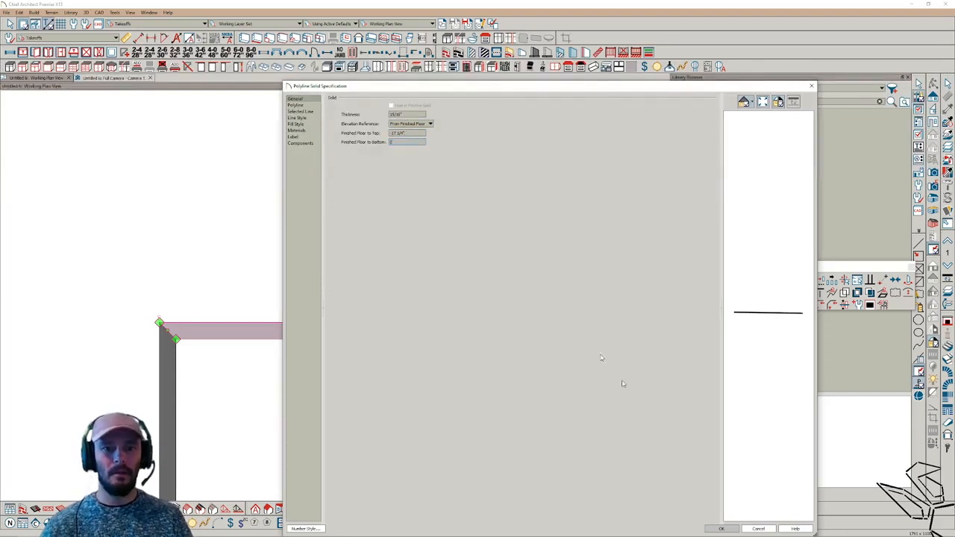
click(719, 528)
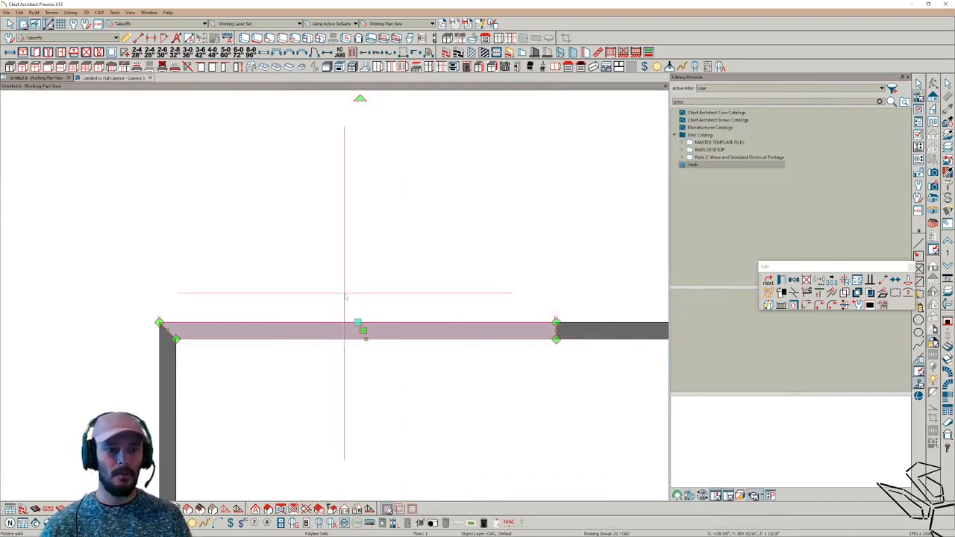
Step: Shorten the horizontal wall from the building corner to past the solid's free end, and check the result in the camera view
scroll(326, 268, down, 1)
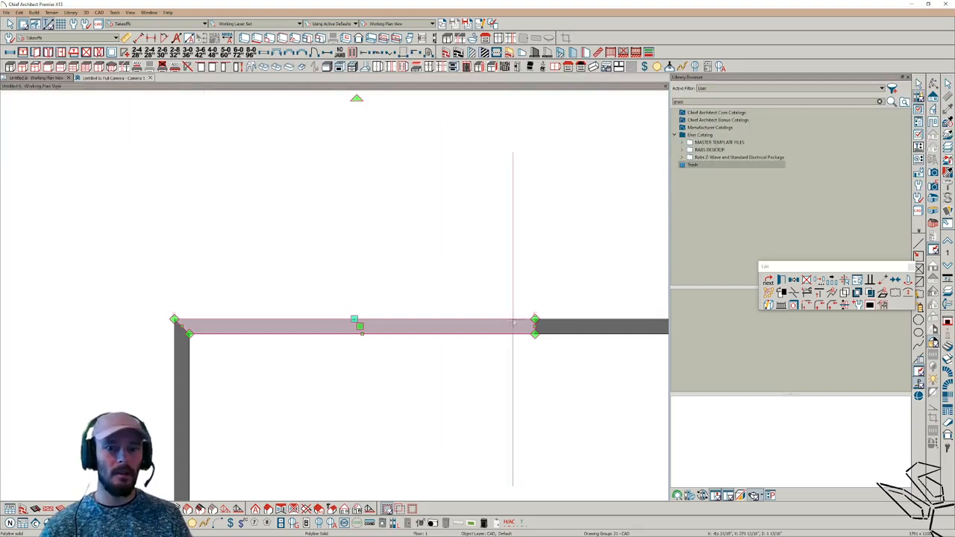
key(Escape)
click(576, 326)
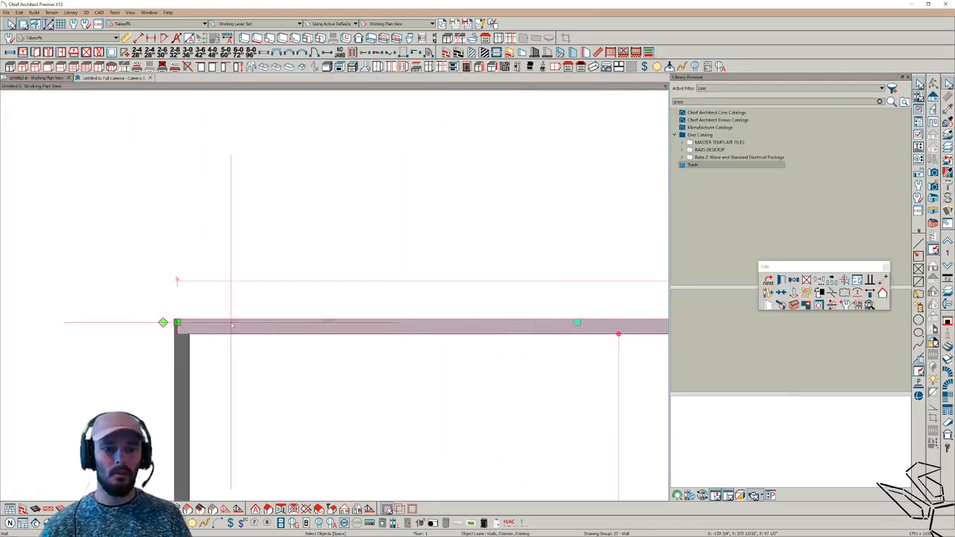
drag(176, 325, 603, 316)
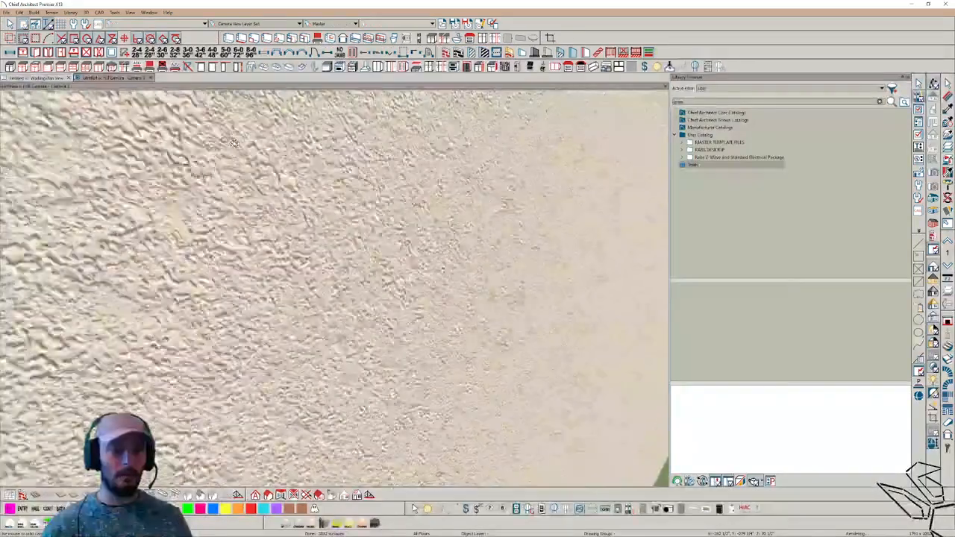
middle_drag(233, 142, 343, 248)
scroll(460, 267, down, 6)
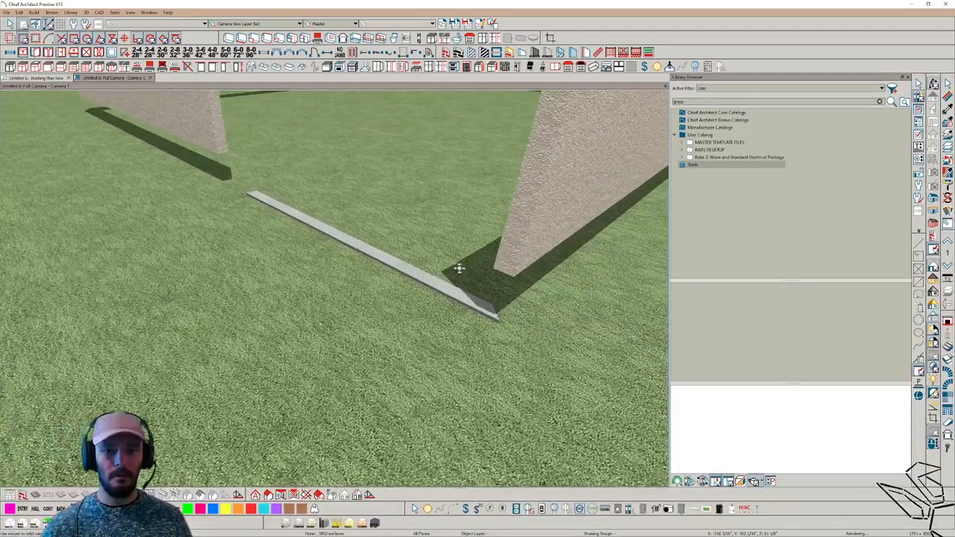
Step: In the plan view, copy the mitered sill solid in place, directly over the original
click(34, 78)
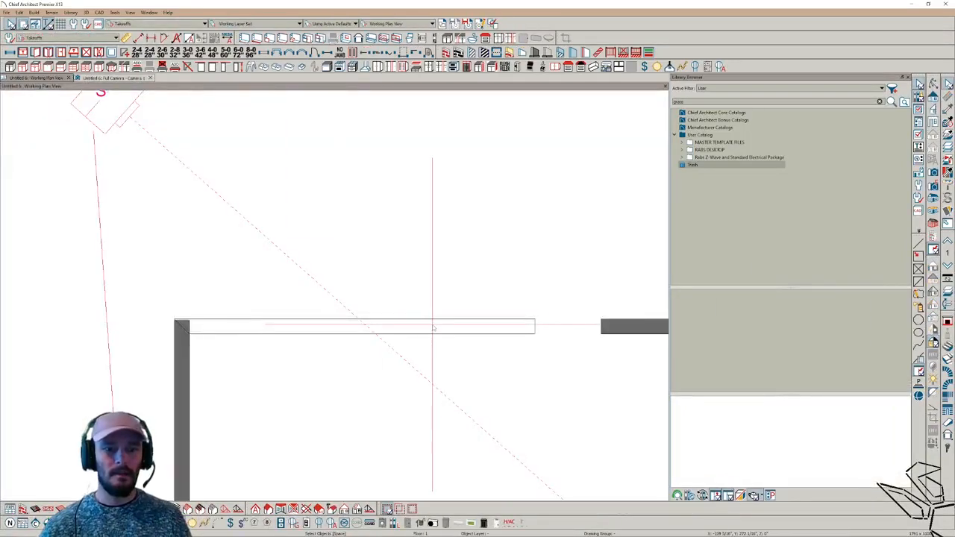
click(433, 327)
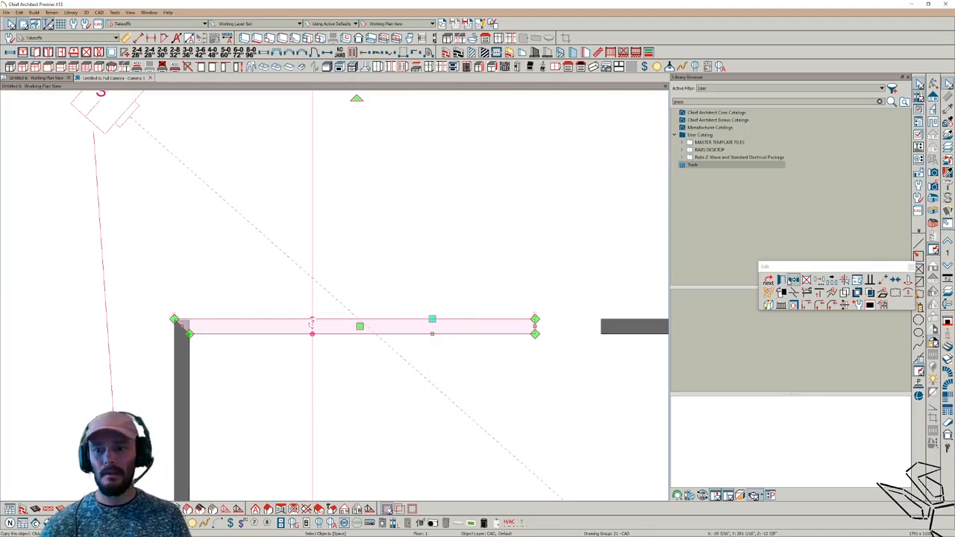
drag(793, 267, 386, 159)
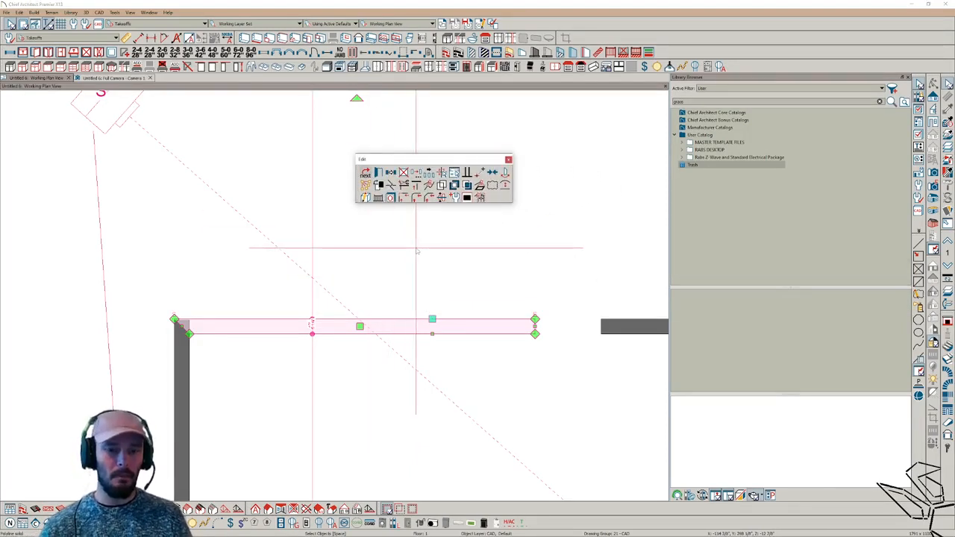
key(Escape)
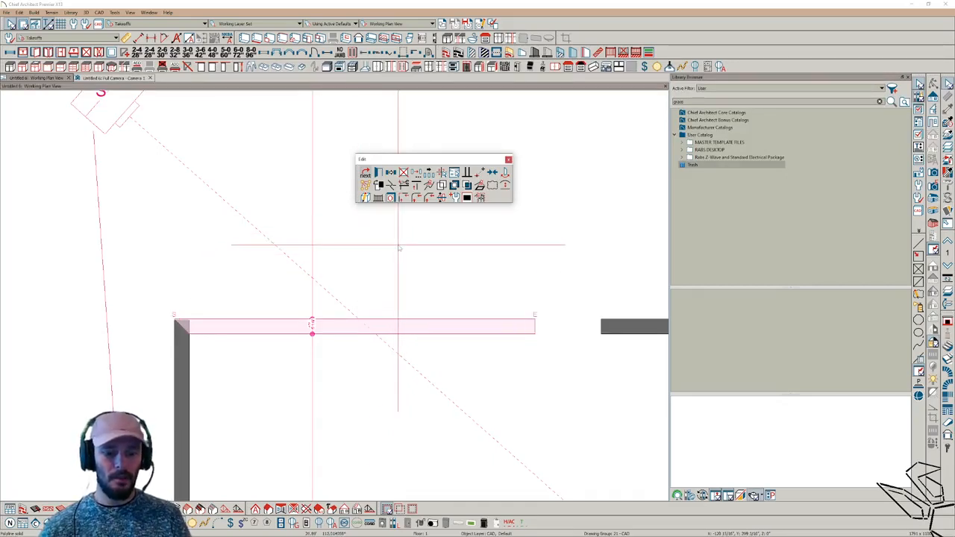
key(Tab)
click(273, 333)
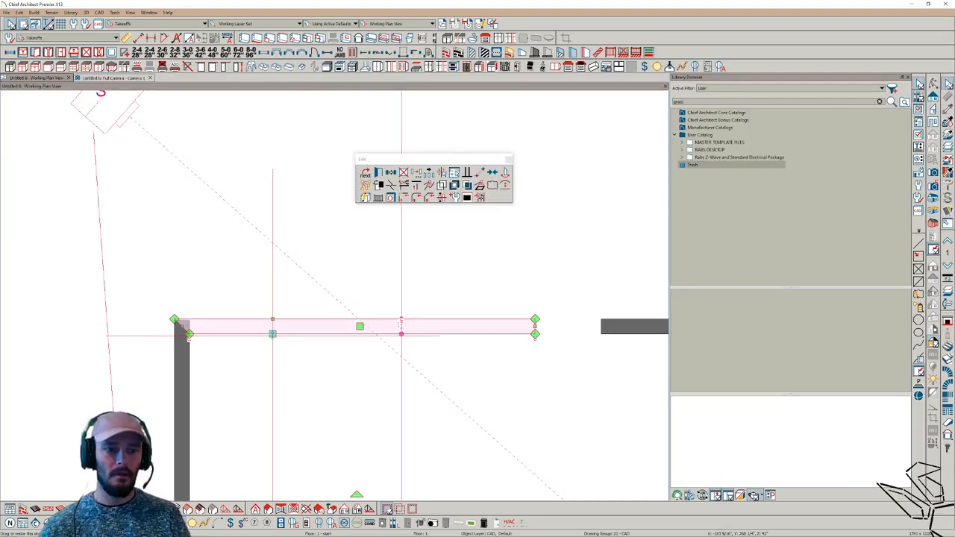
key(Escape)
click(272, 335)
key(Escape)
click(281, 335)
key(Escape)
click(281, 334)
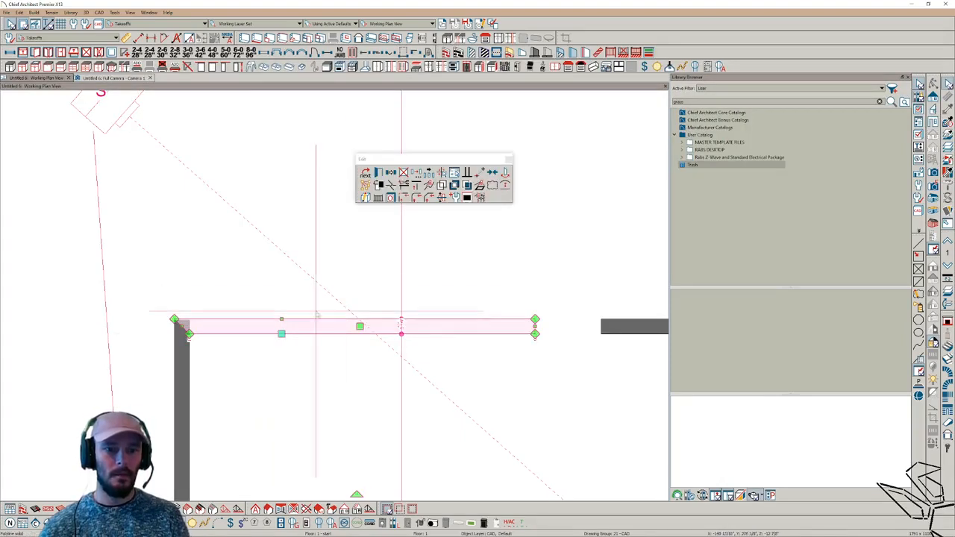
click(376, 187)
click(378, 173)
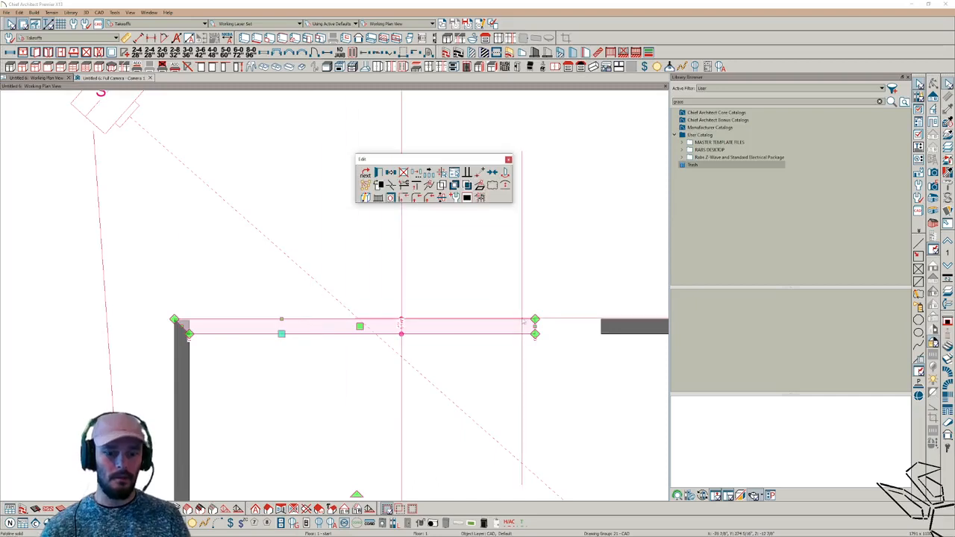
Step: Set the copied solid's thickness to 3/4" and its top to 80" above the finished floor, making it the header
key(ctrl+e)
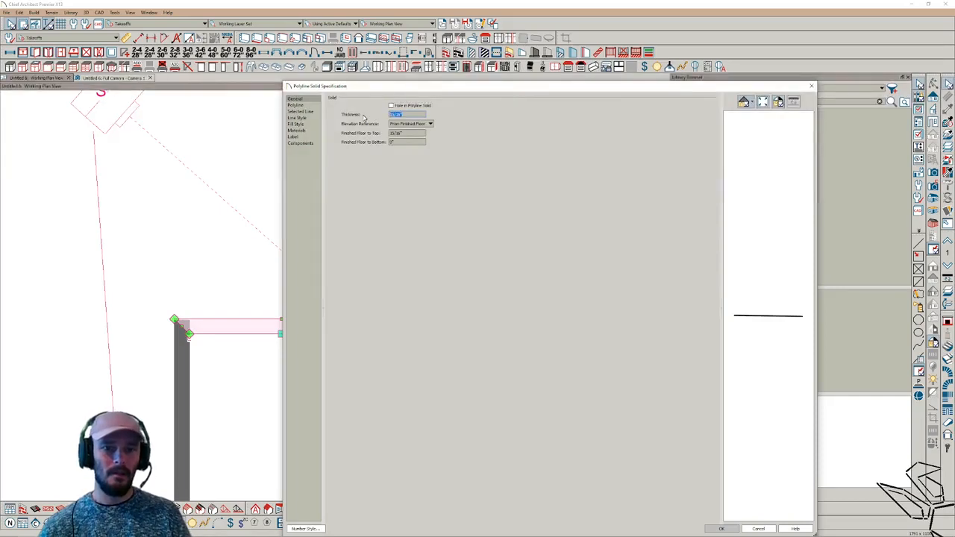
text(3/4)
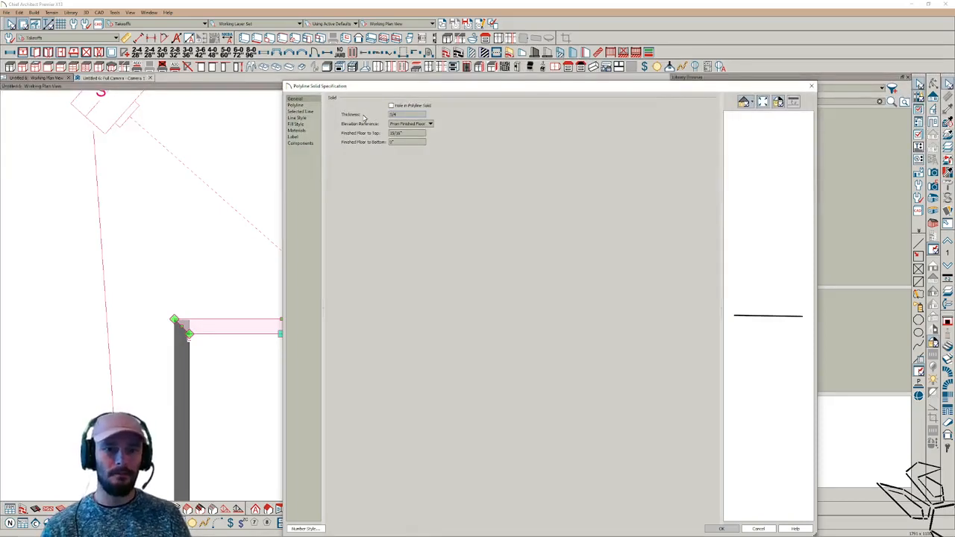
key(Tab)
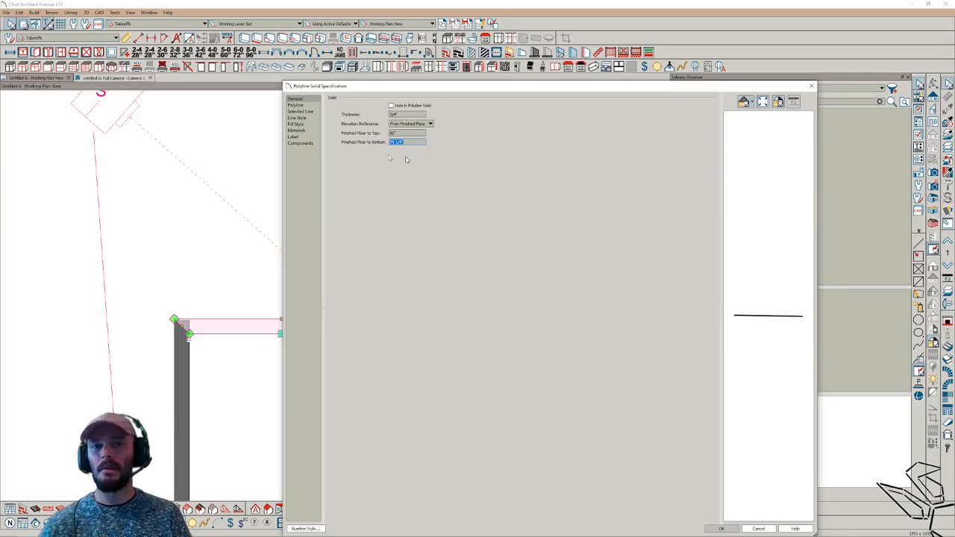
click(729, 528)
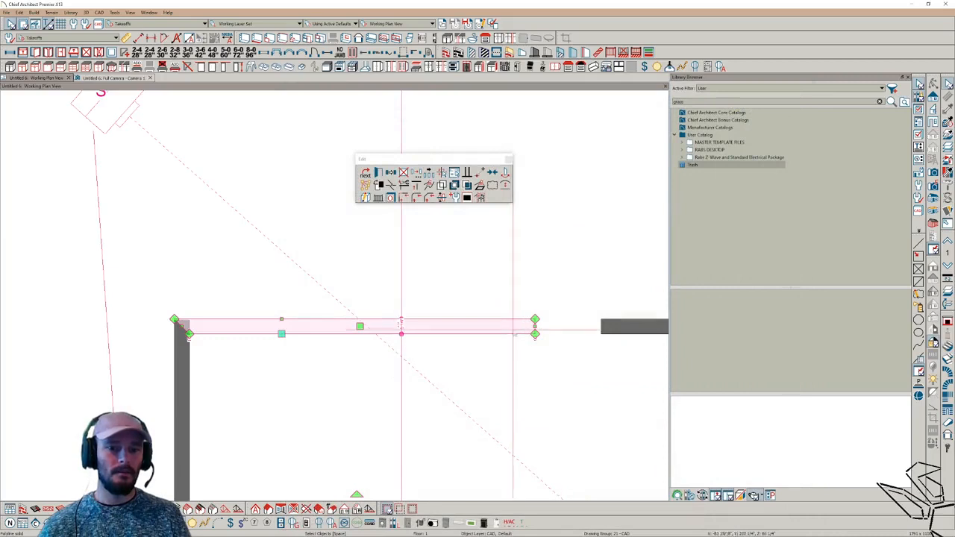
Step: Draw a rectangular polyline solid across the free end of the sill and set its width to 3/4"
click(922, 385)
scroll(553, 316, up, 2)
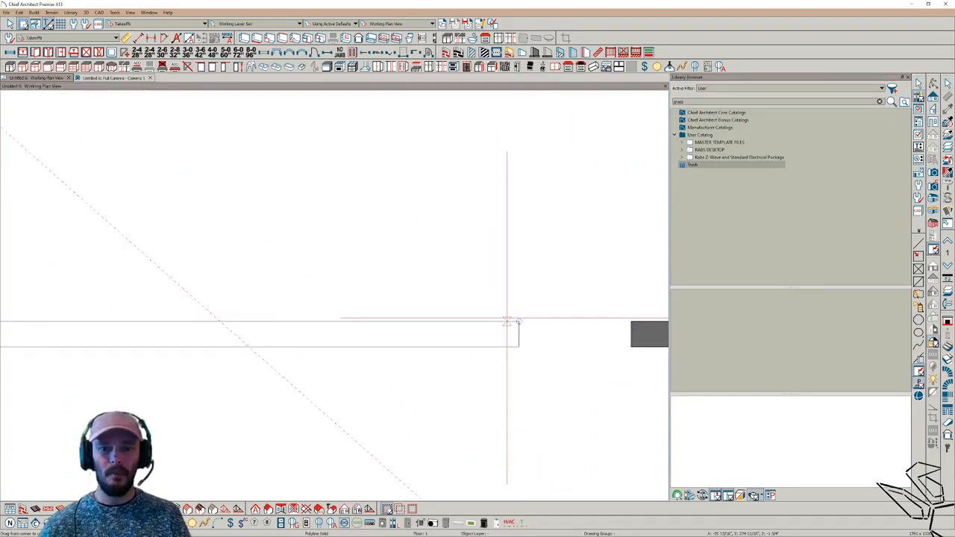
scroll(519, 321, down, 1)
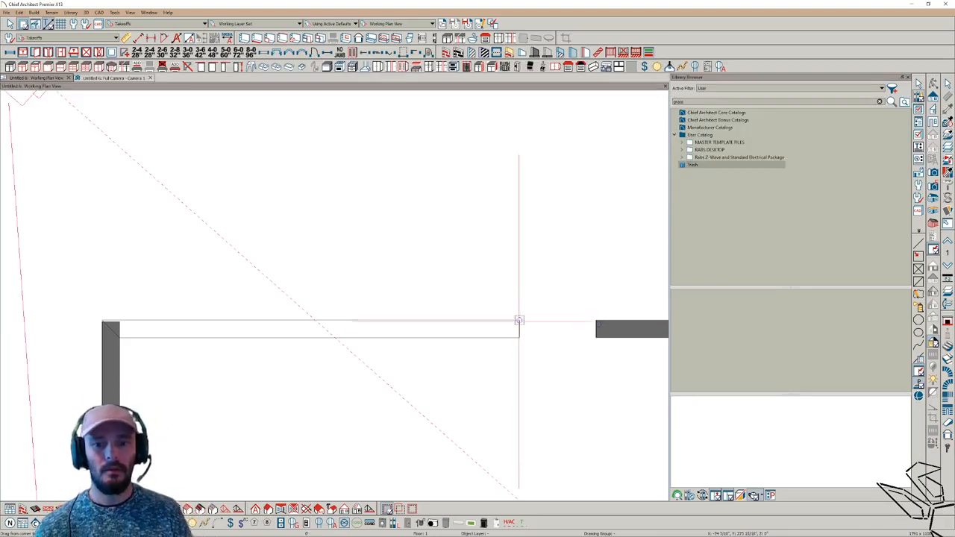
scroll(532, 338, up, 1)
scroll(531, 337, up, 1)
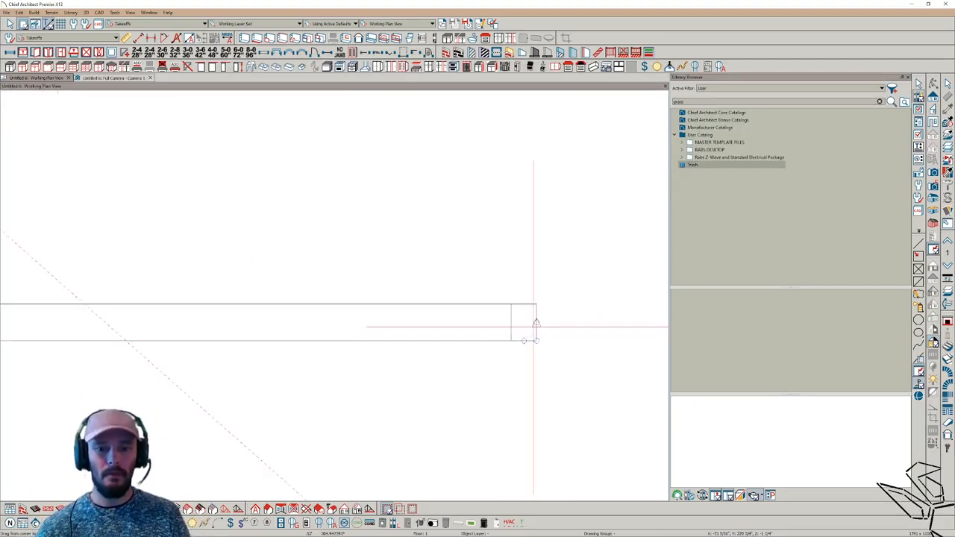
click(533, 329)
scroll(536, 327, up, 1)
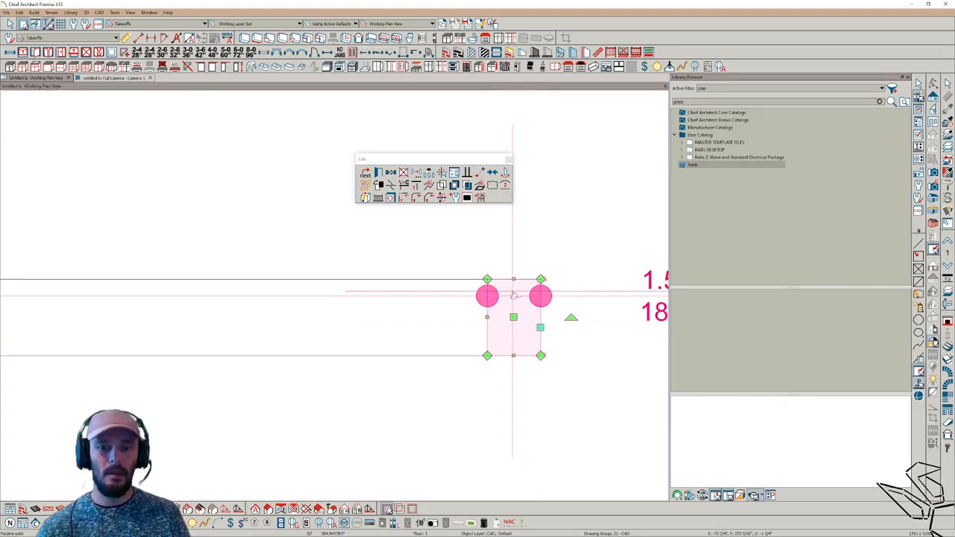
text(/4)
key(Return)
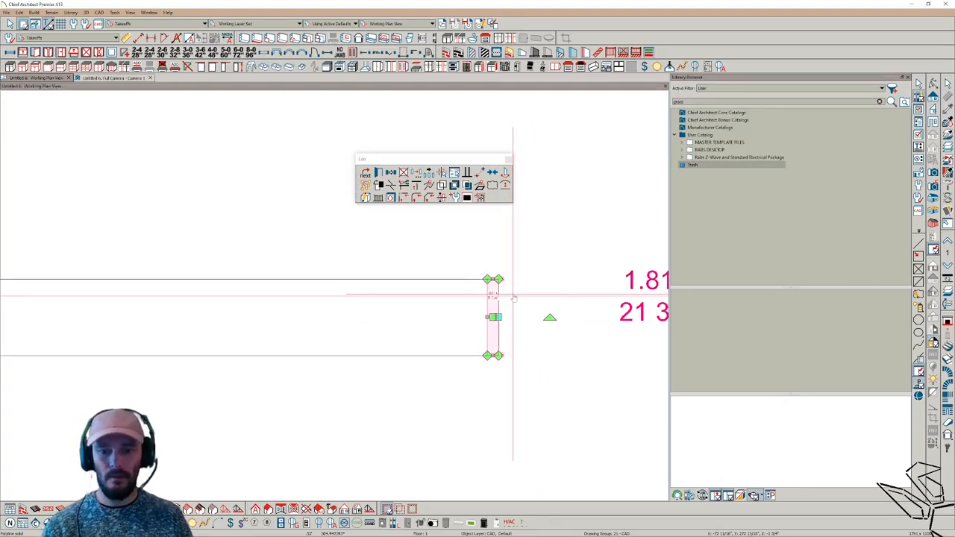
Step: Set the end jamb solid's height to 80" with its base at the finished floor, and inspect the frame in the camera view
scroll(508, 296, up, 2)
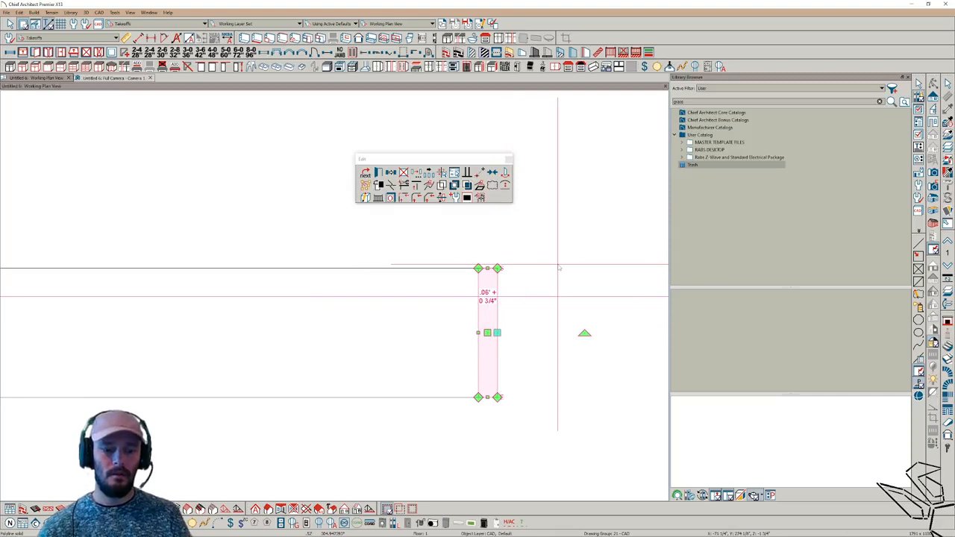
key(ctrl+e)
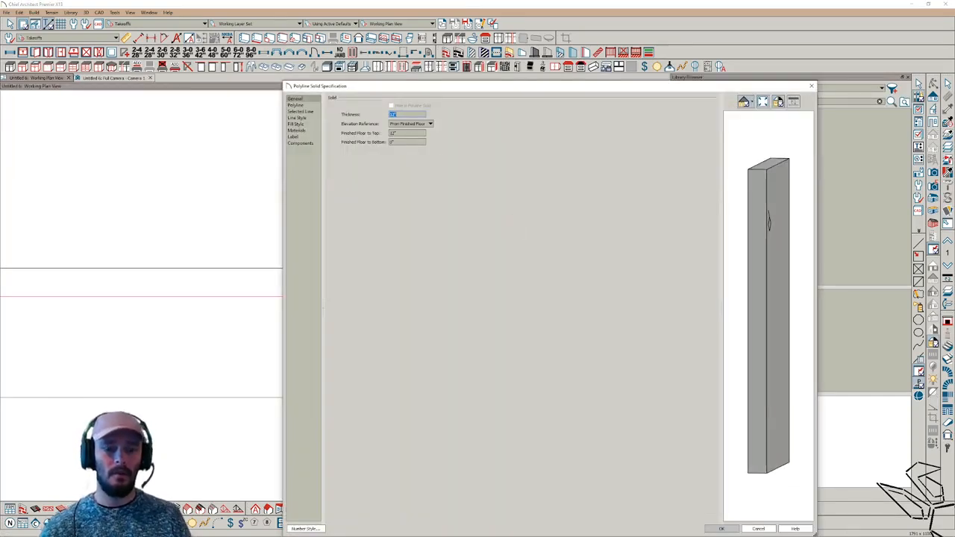
text(60)
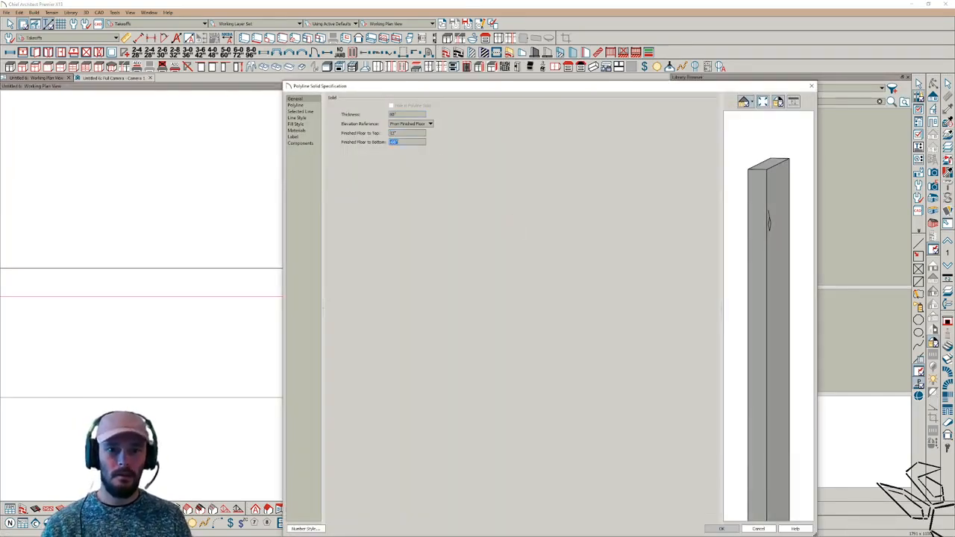
key(Return)
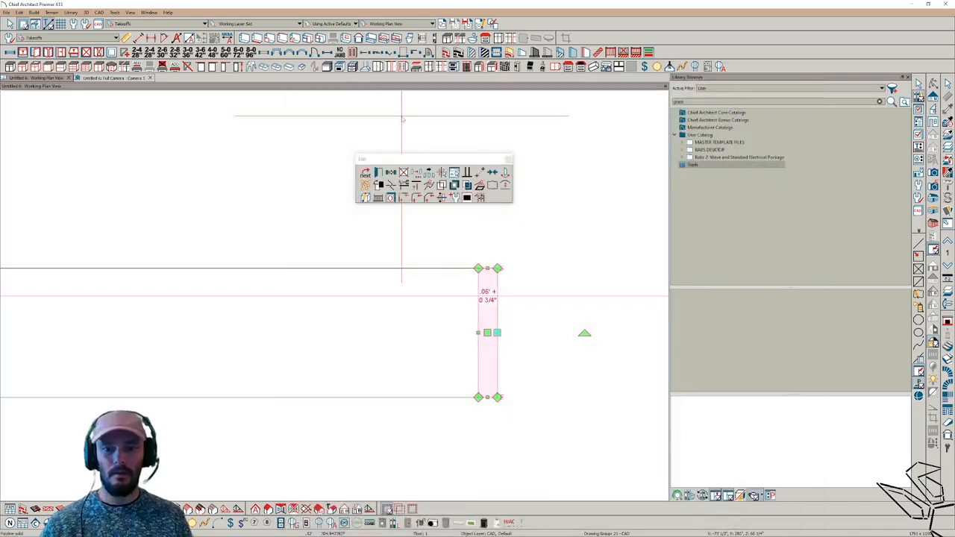
scroll(220, 207, down, 2)
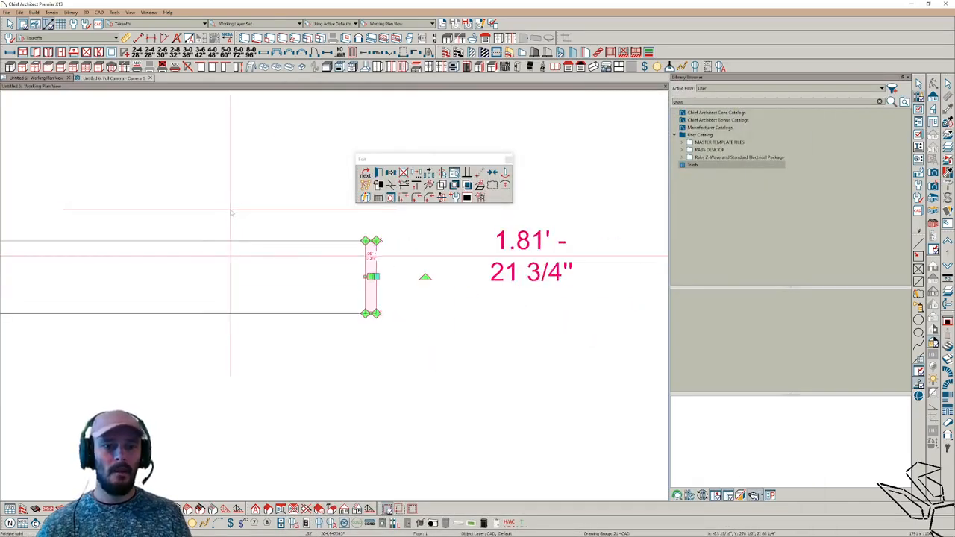
click(123, 80)
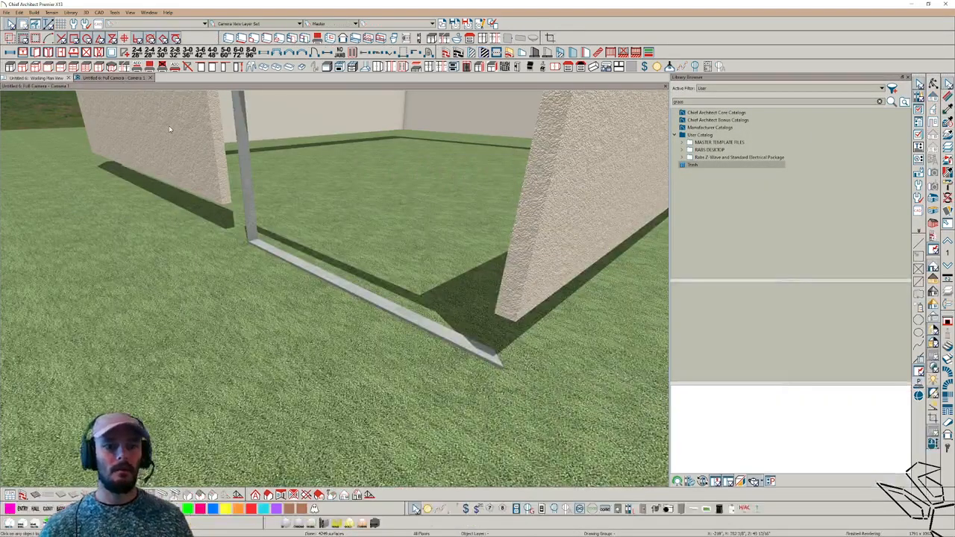
drag(179, 132, 204, 224)
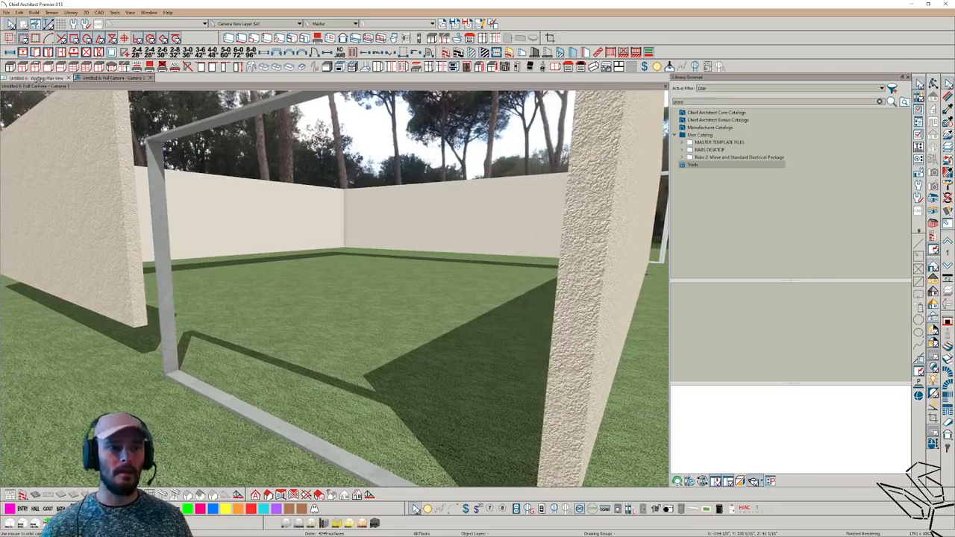
Step: In the plan view, draw a long polyline solid along the frame's outer edge, from the end jamb to the mitered corner
click(37, 77)
middle_drag(366, 210, 491, 251)
scroll(443, 237, down, 2)
scroll(493, 250, down, 1)
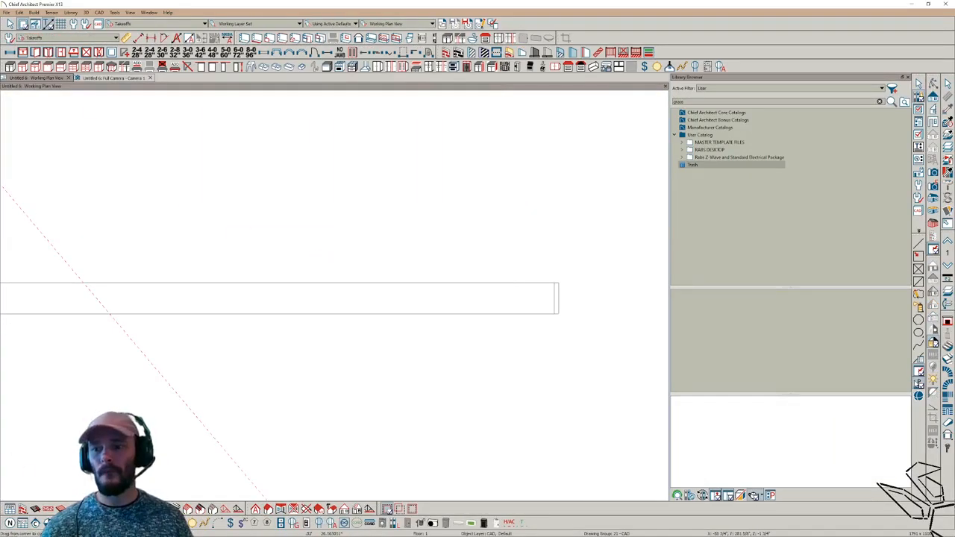
drag(554, 282, 339, 273)
middle_drag(318, 265, 524, 353)
drag(339, 273, 219, 282)
scroll(219, 282, up, 1)
scroll(219, 282, up, 1)
middle_drag(112, 358, 246, 328)
drag(219, 282, 209, 326)
middle_drag(71, 366, 248, 324)
drag(209, 326, 248, 324)
middle_drag(248, 324, 307, 336)
drag(248, 324, 237, 346)
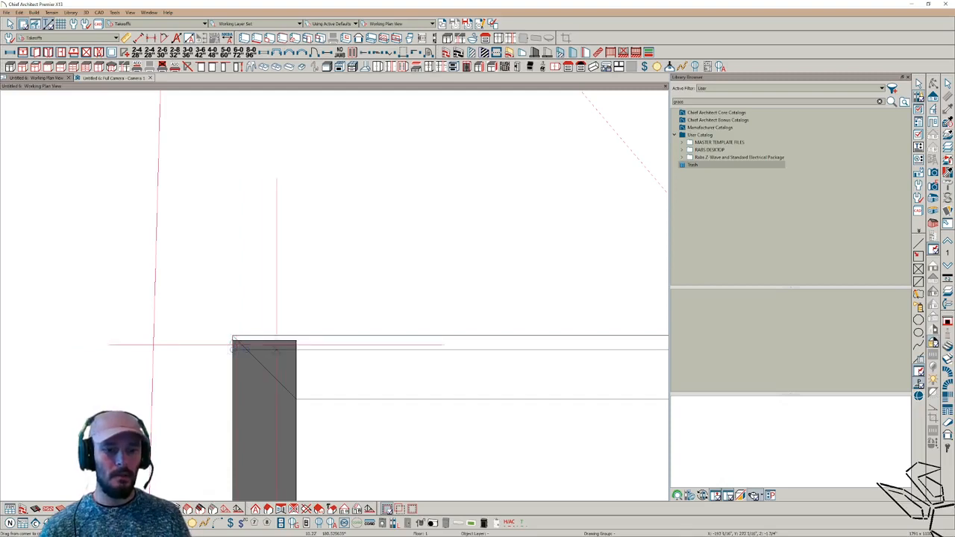
Step: Narrow the new outer-edge solid so that its inner edge lies 4 3/4" from the frame's inside face
click(379, 349)
click(421, 343)
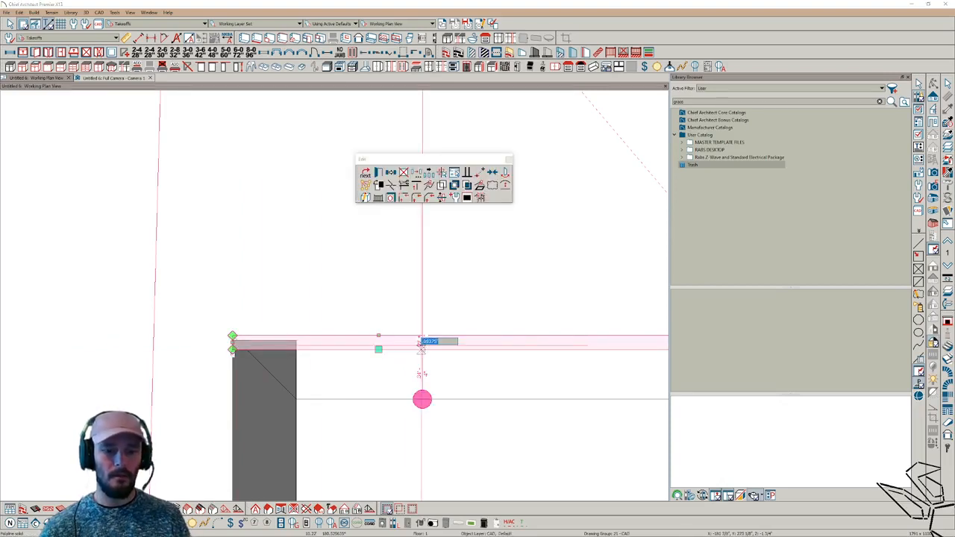
key(Return)
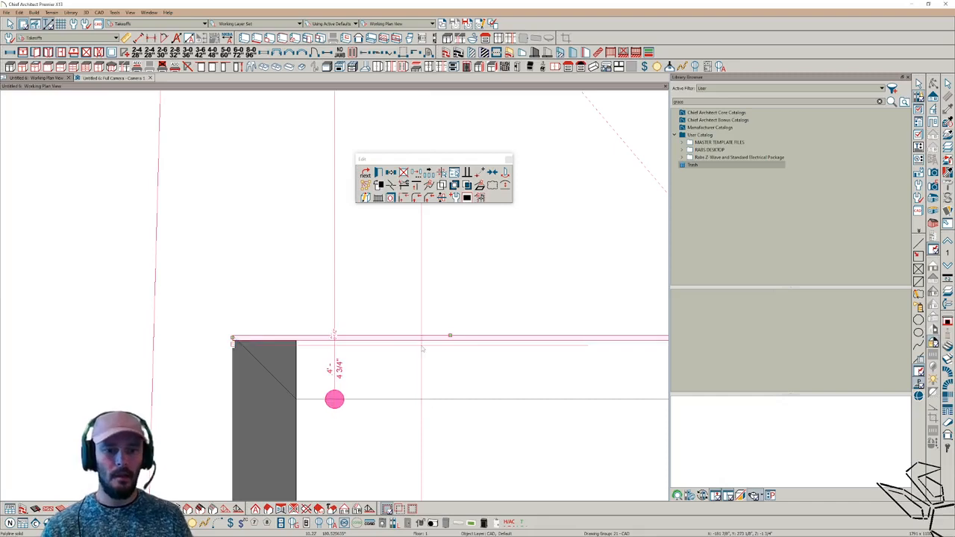
Step: Miter the corner end of the outer-edge solid so it follows the frame's diagonal corner line
scroll(235, 343, up, 5)
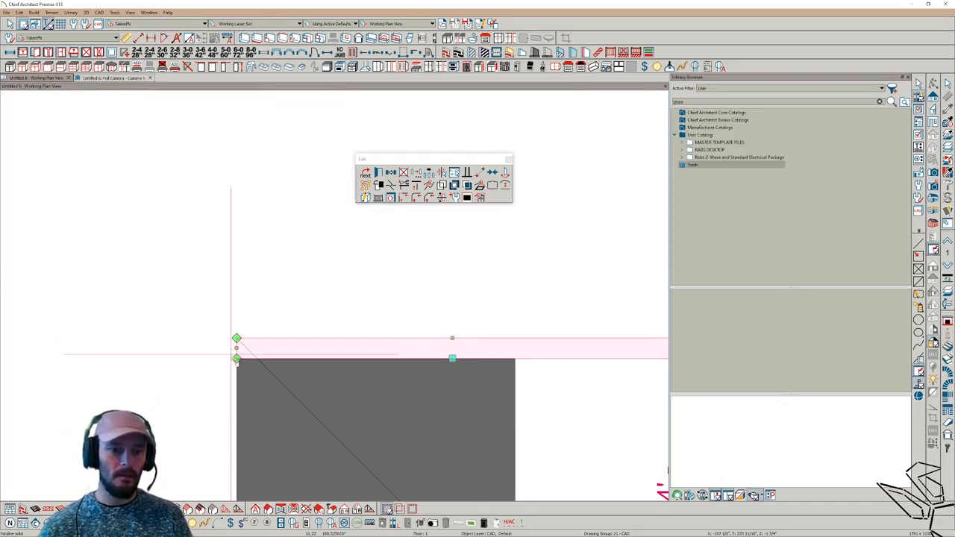
drag(237, 359, 257, 359)
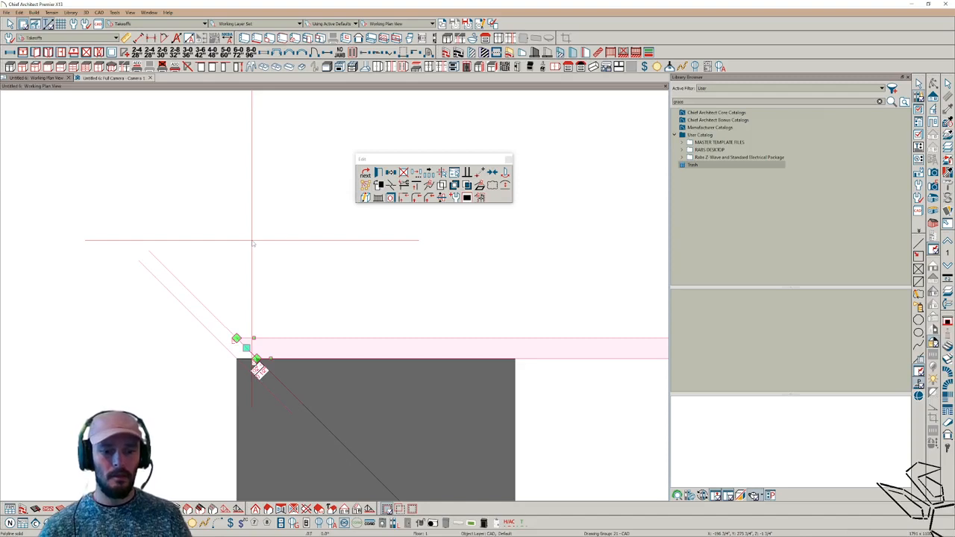
scroll(462, 365, down, 4)
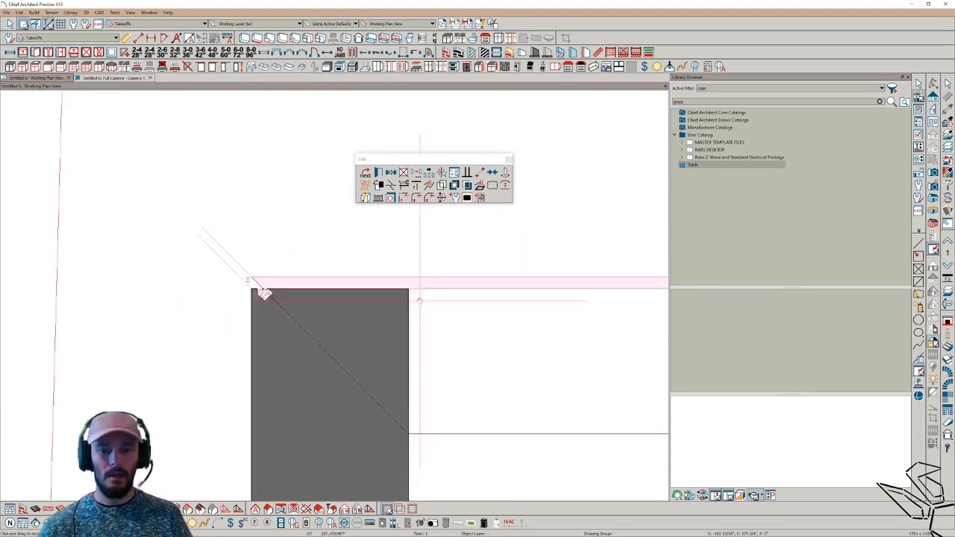
Step: Check the thickness and elevations of the header solid and the sill solid in their specifications
click(429, 363)
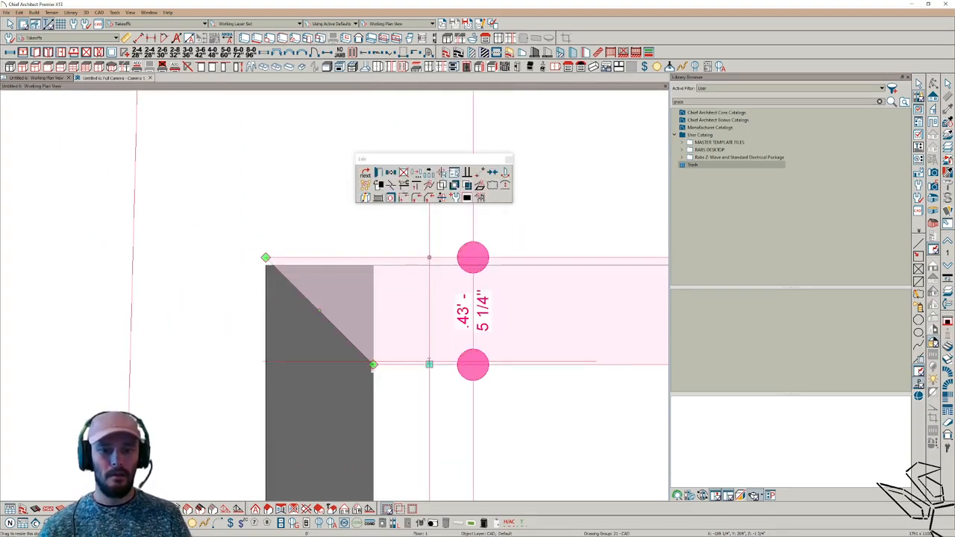
double_click(430, 355)
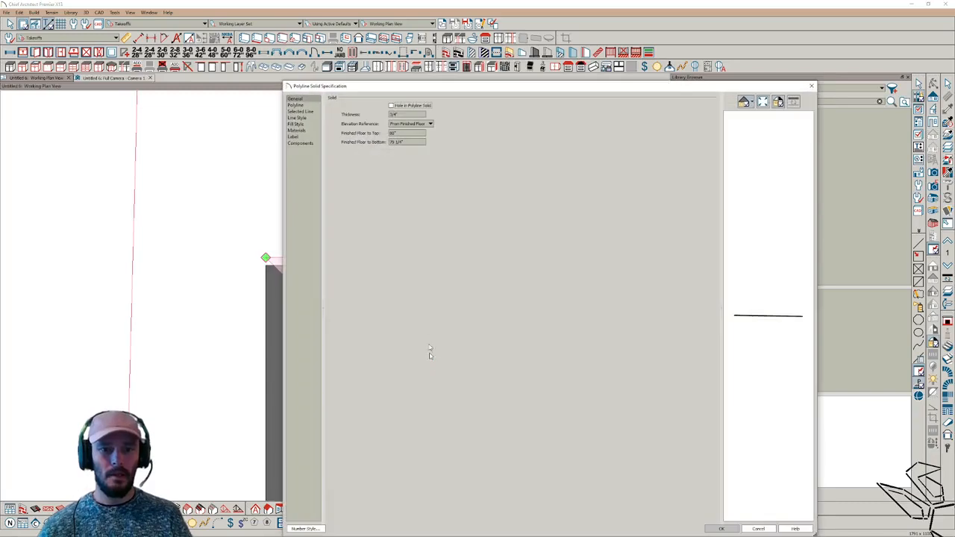
click(759, 530)
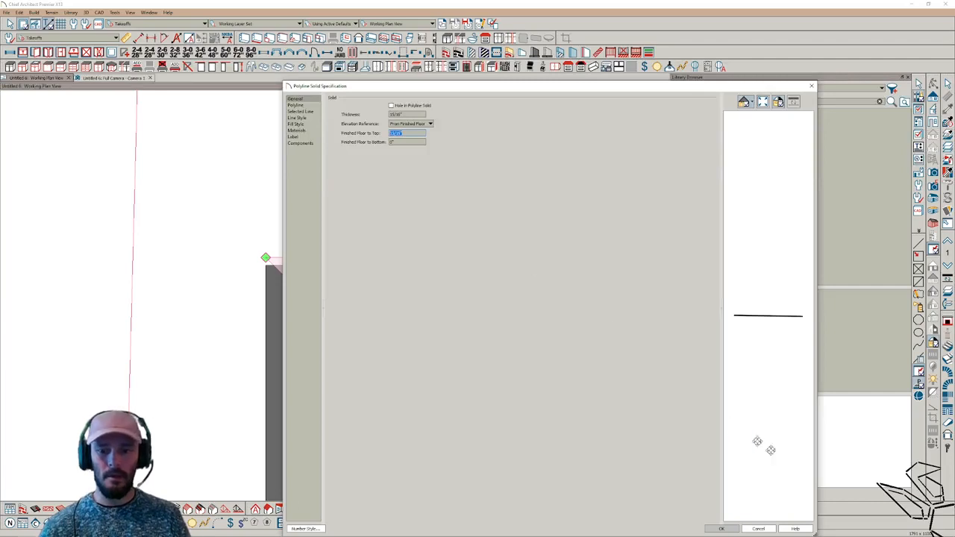
click(723, 529)
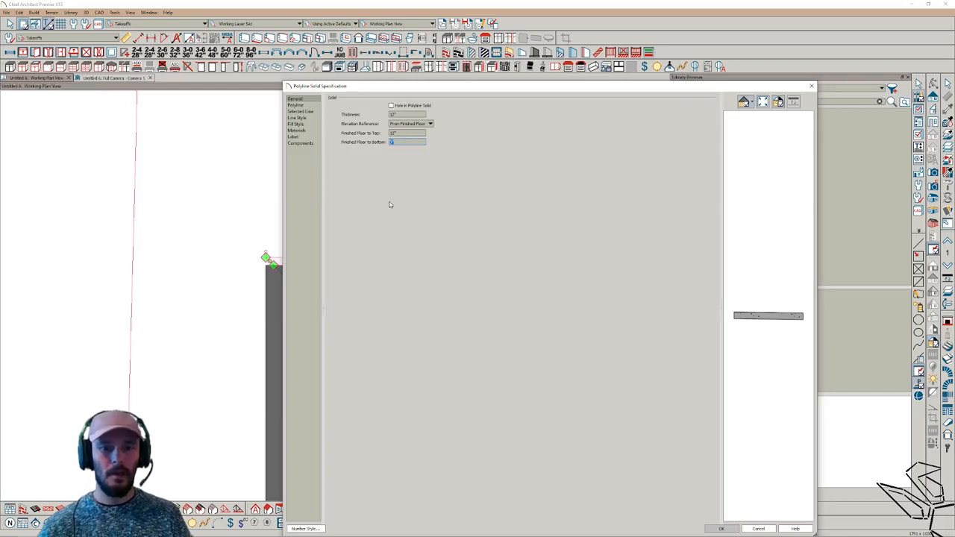
Step: Place the outer-edge solid's bottom 15/16" above the finished floor and set its thickness to 5/8"
key(Tab)
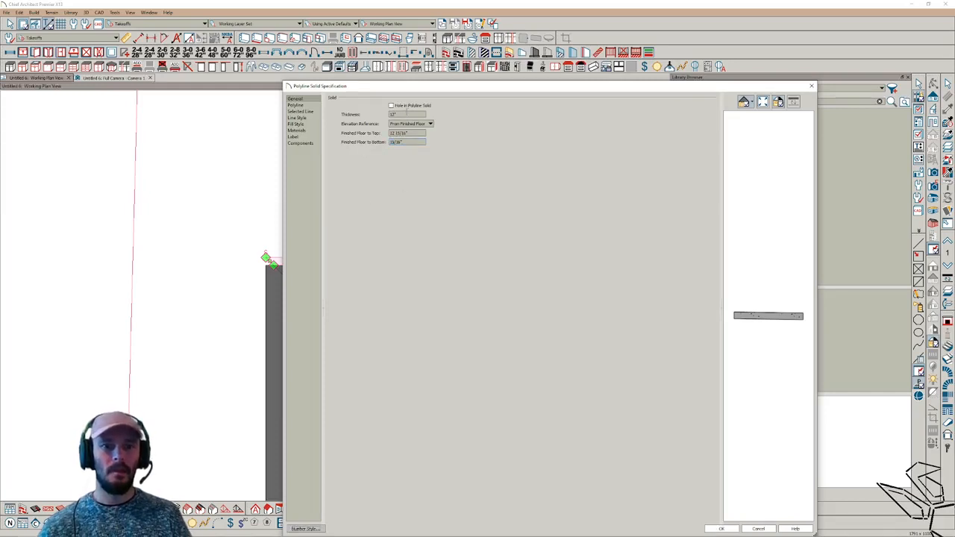
drag(404, 114, 347, 112)
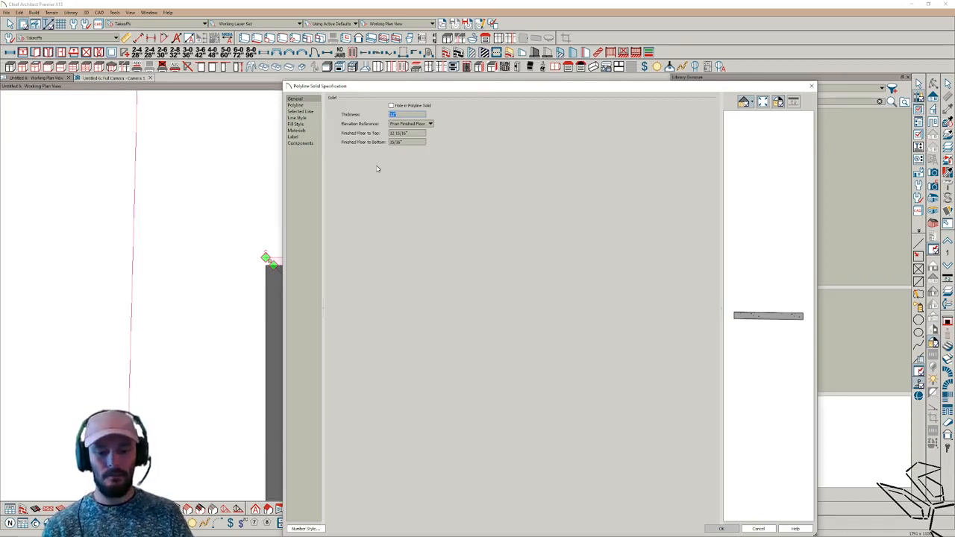
key(Tab)
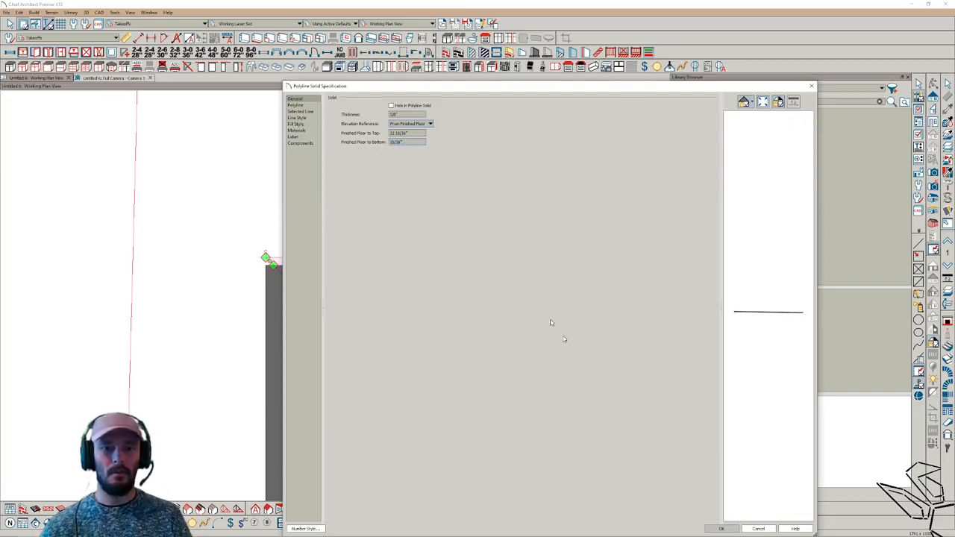
click(721, 529)
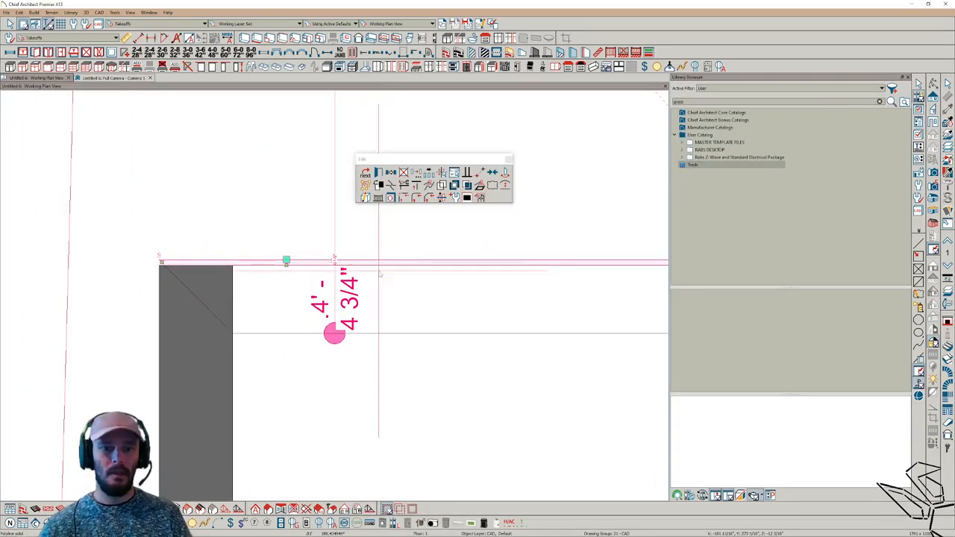
Step: Copy the thin outer track solid to the frame's inner edge and miter its corner end to the diagonal
click(428, 288)
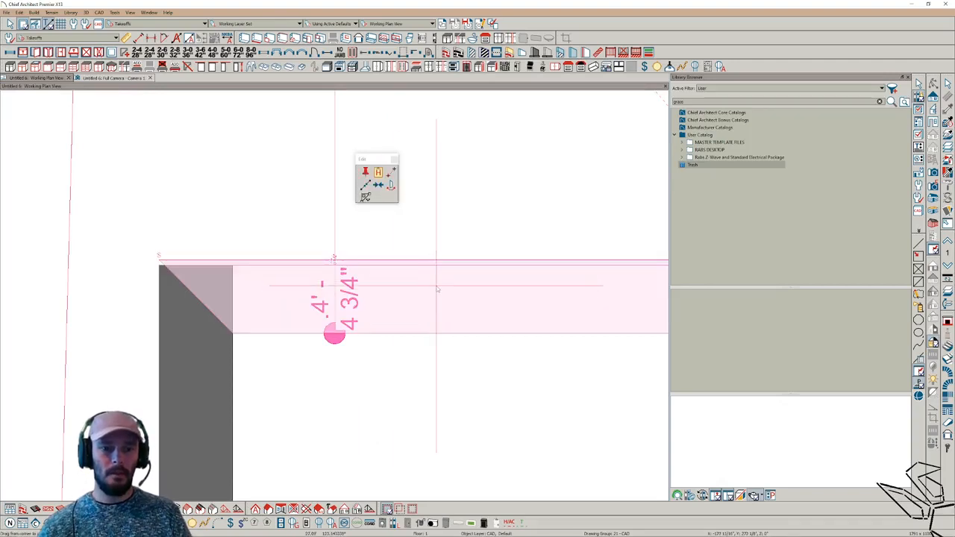
key(Escape)
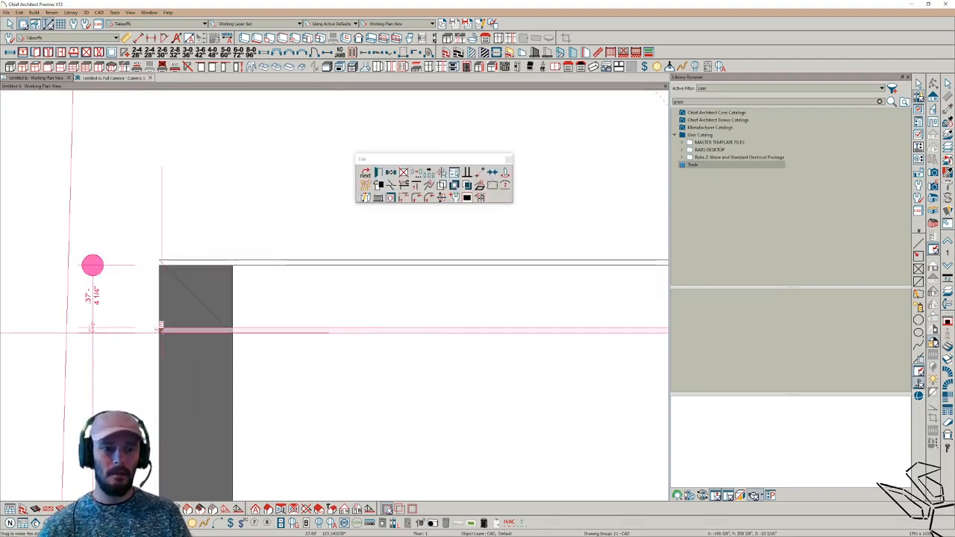
scroll(233, 330, up, 3)
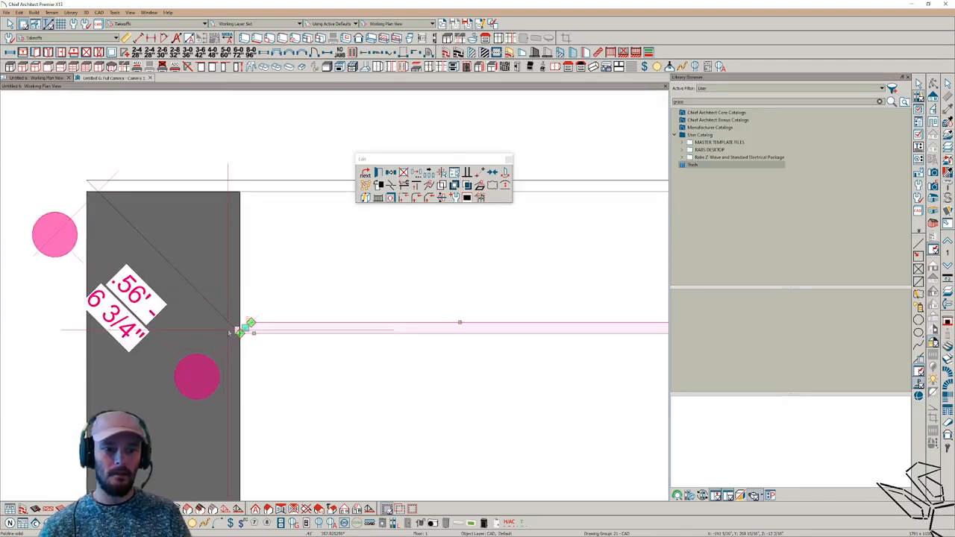
scroll(229, 333, up, 2)
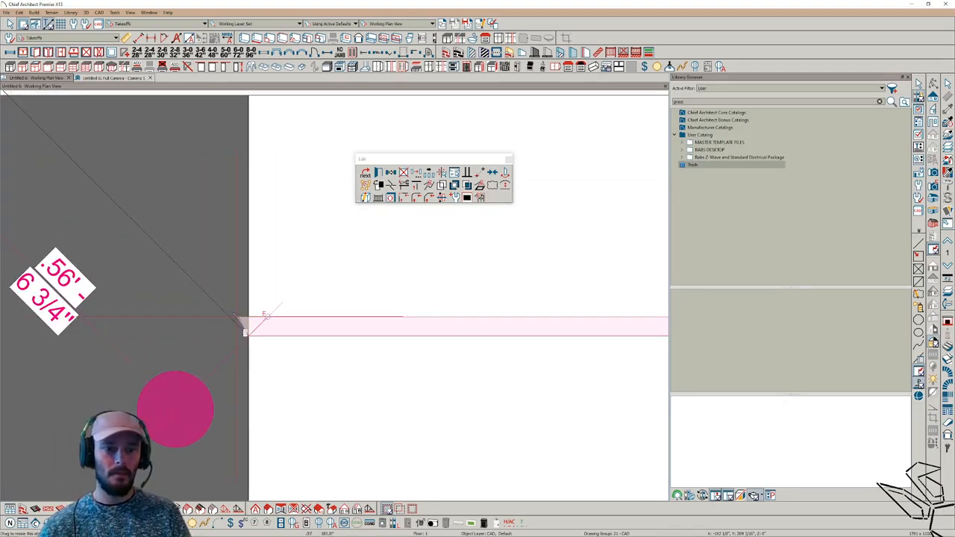
scroll(233, 319, down, 5)
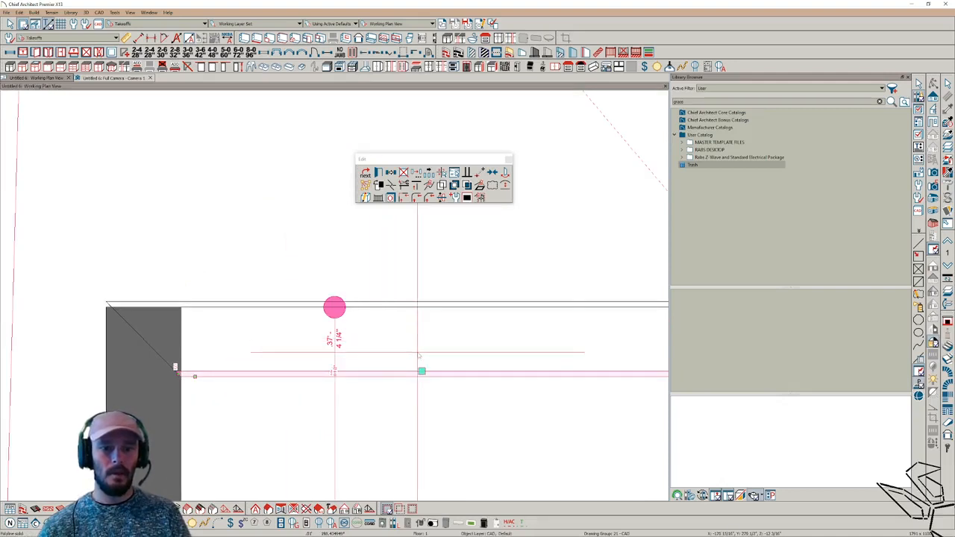
Step: Place another copy of the track solid midway, 2" from each outer track, with its corner end meeting the diagonal
key(ctrl+c)
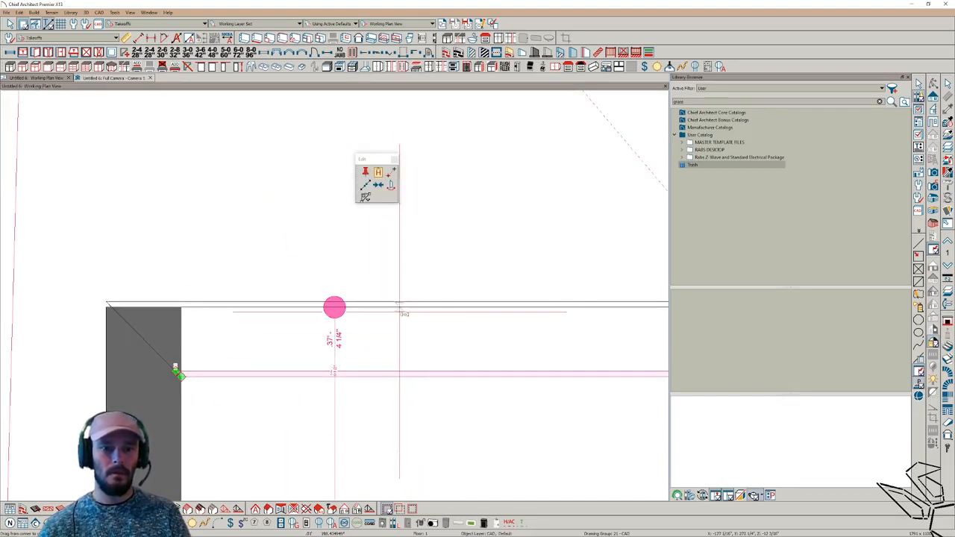
click(409, 325)
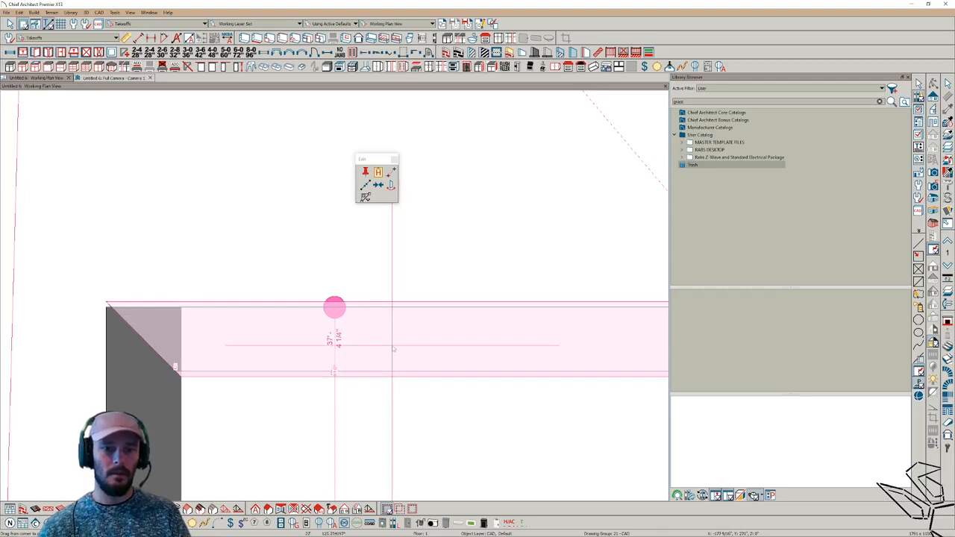
click(393, 347)
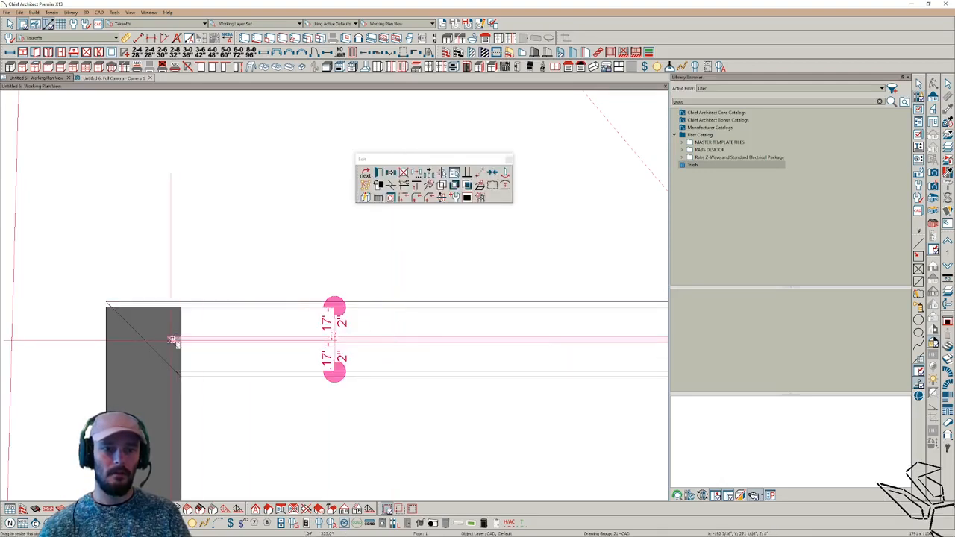
click(147, 340)
scroll(368, 383, down, 2)
middle_drag(467, 401, 192, 373)
scroll(194, 373, down, 1)
middle_drag(457, 376, 230, 368)
scroll(229, 367, down, 2)
scroll(384, 358, up, 4)
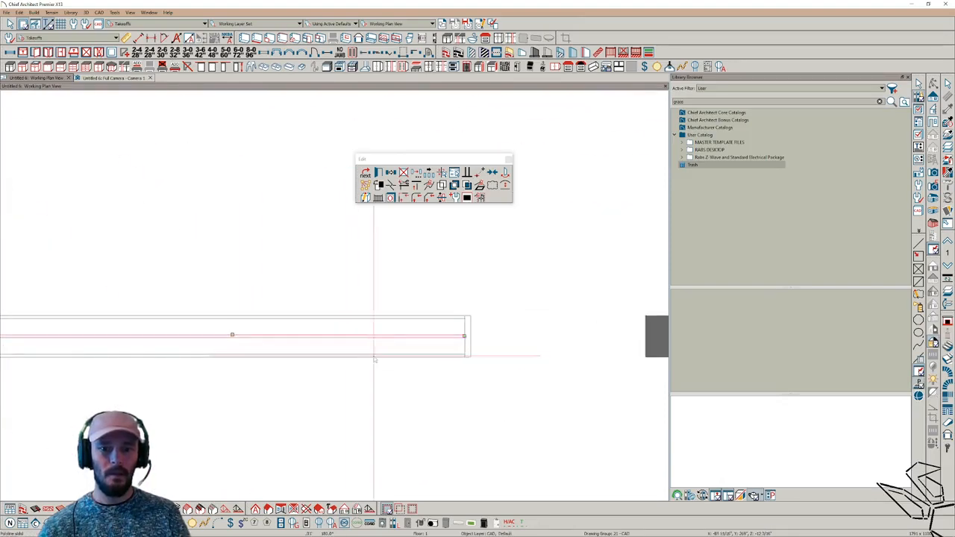
scroll(360, 362, down, 3)
Step: Inspect the raised tracks on the sill in the camera view, ending back in the plan view
click(110, 78)
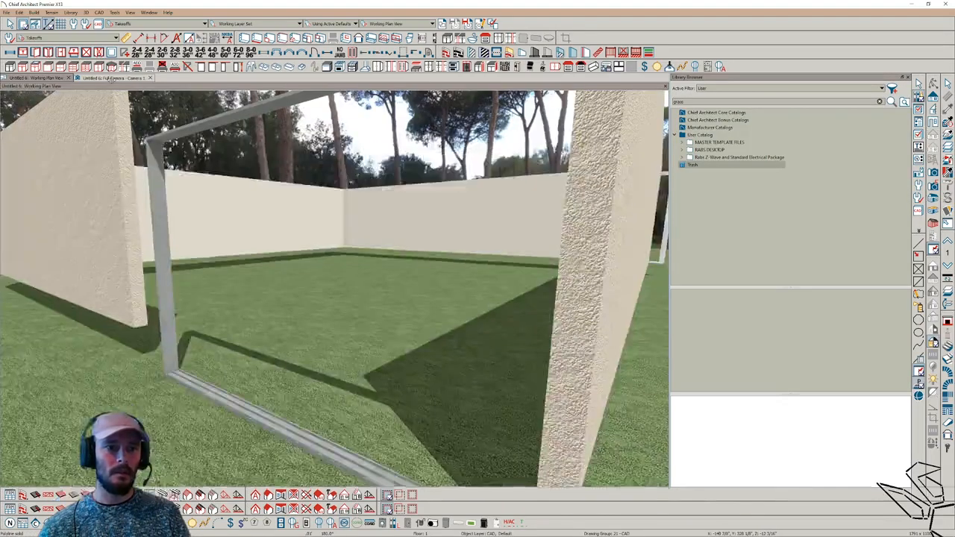
middle_drag(212, 390, 206, 372)
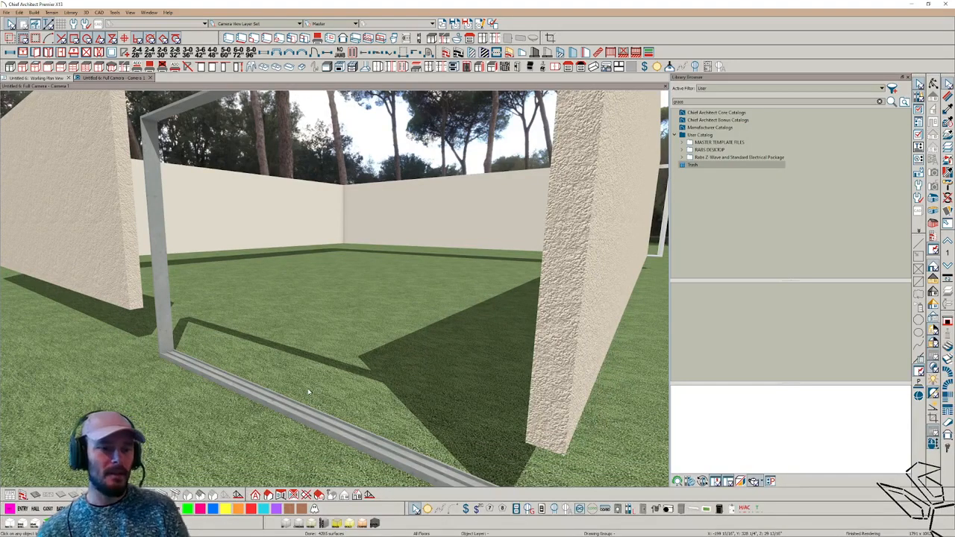
middle_drag(239, 292, 246, 313)
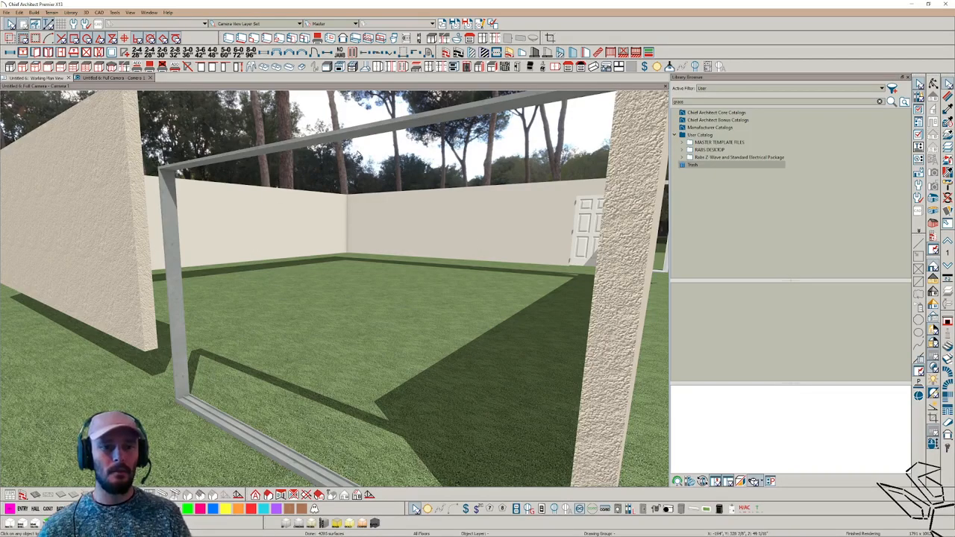
middle_drag(336, 206, 242, 157)
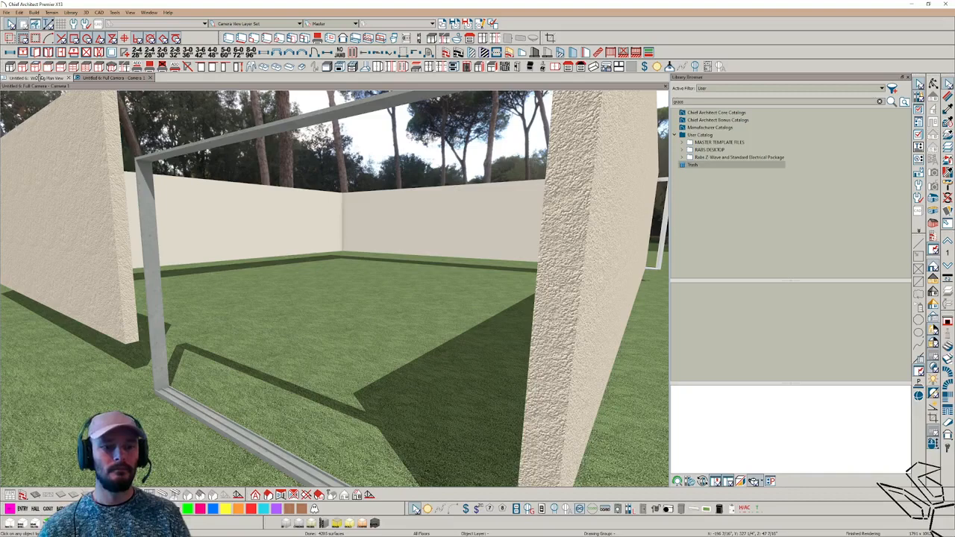
click(38, 79)
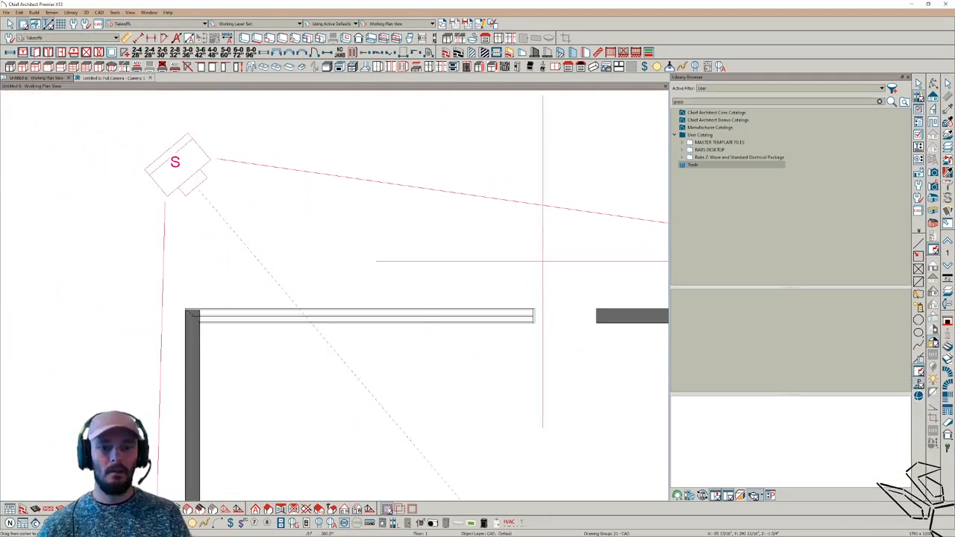
drag(536, 306, 164, 308)
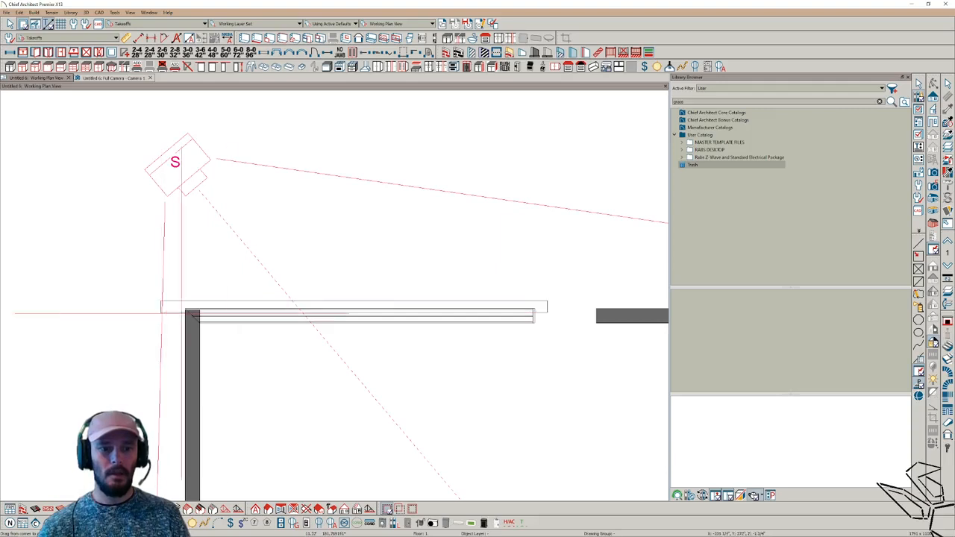
click(547, 304)
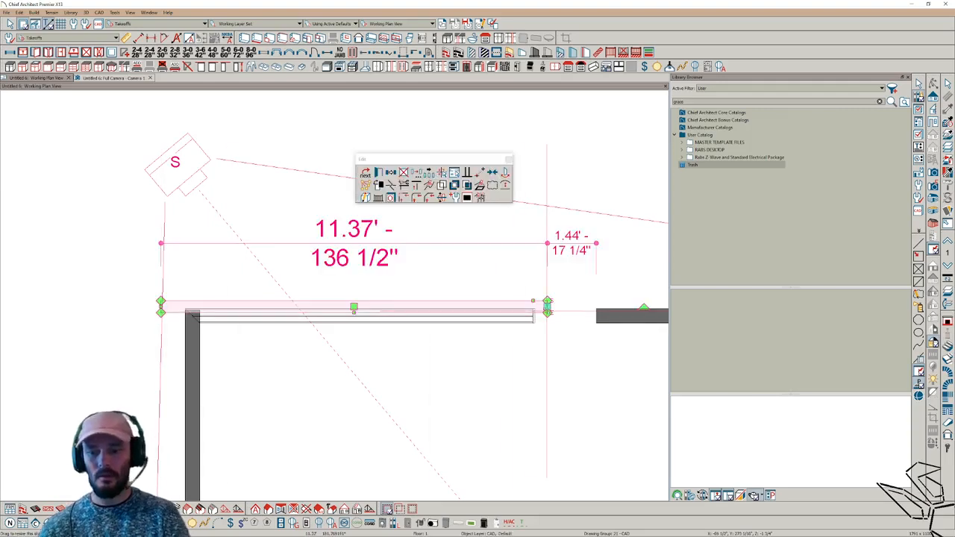
key(Delete)
drag(555, 297, 162, 312)
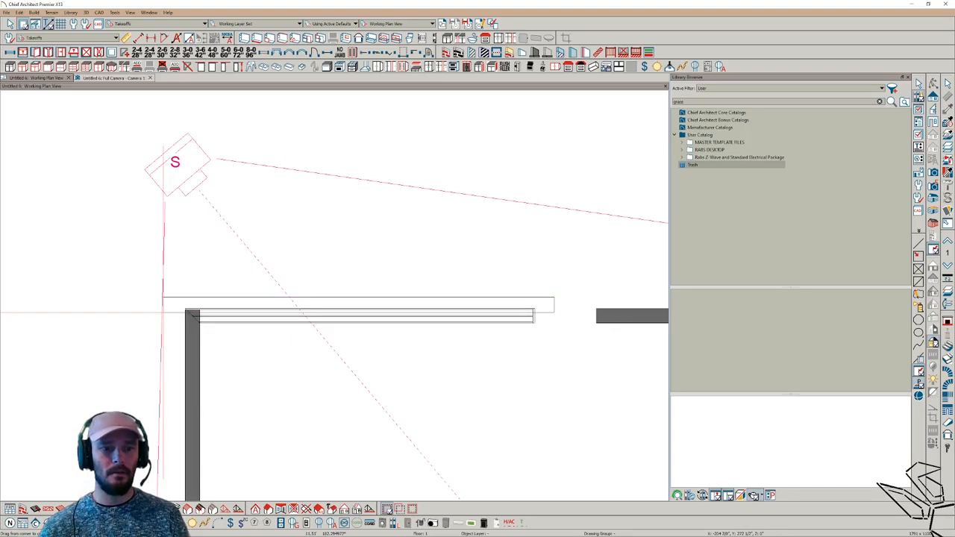
click(547, 313)
key(Delete)
drag(547, 302, 141, 309)
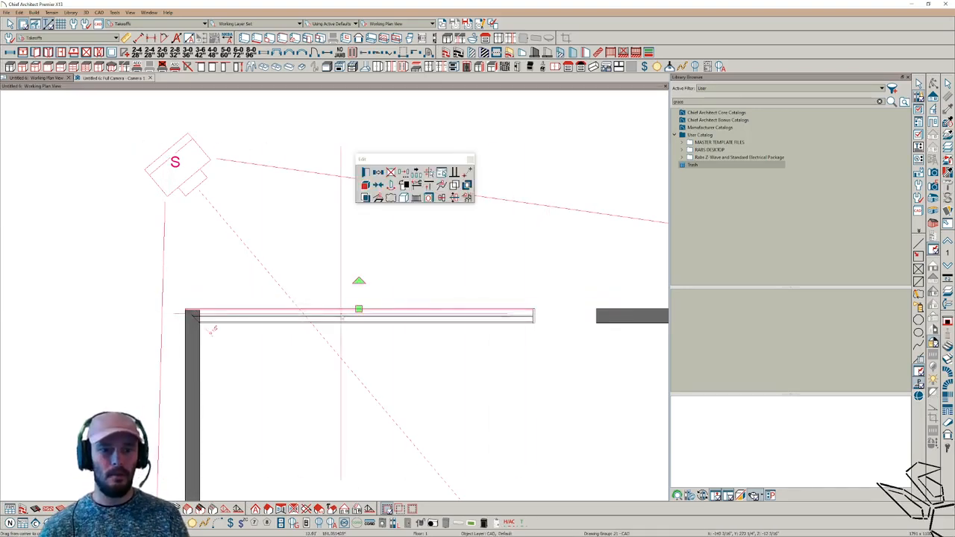
key(Delete)
Step: Select the three track solids together and copy them in place
drag(545, 313, 144, 320)
drag(545, 320, 147, 346)
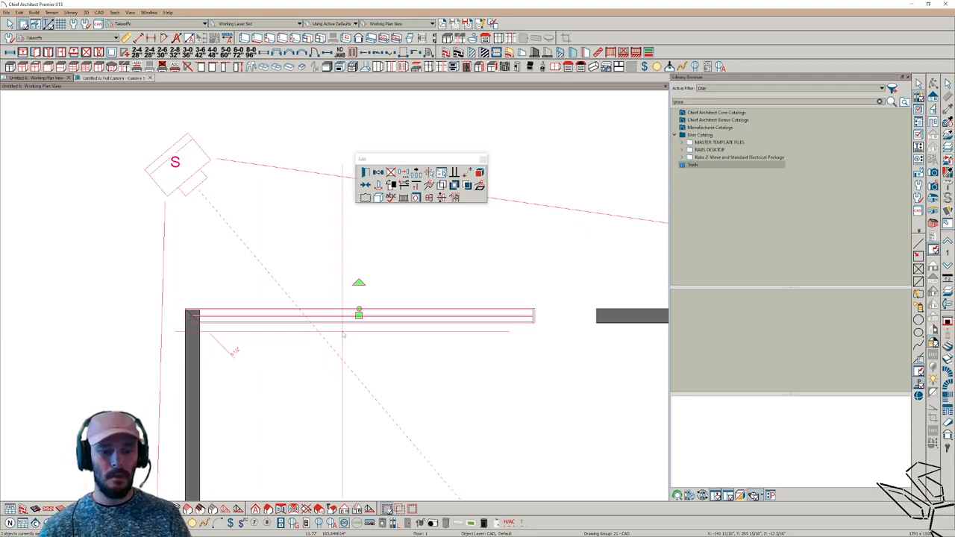
click(379, 174)
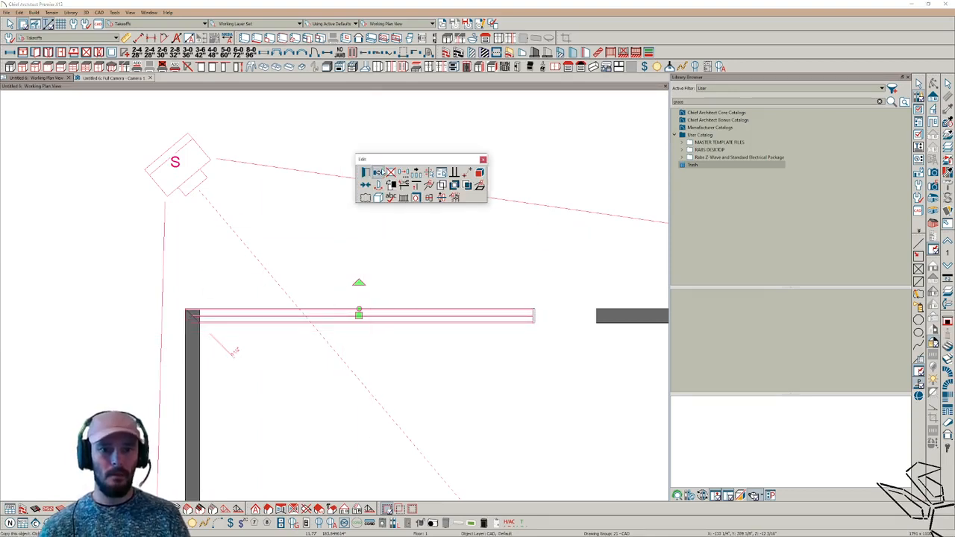
click(379, 174)
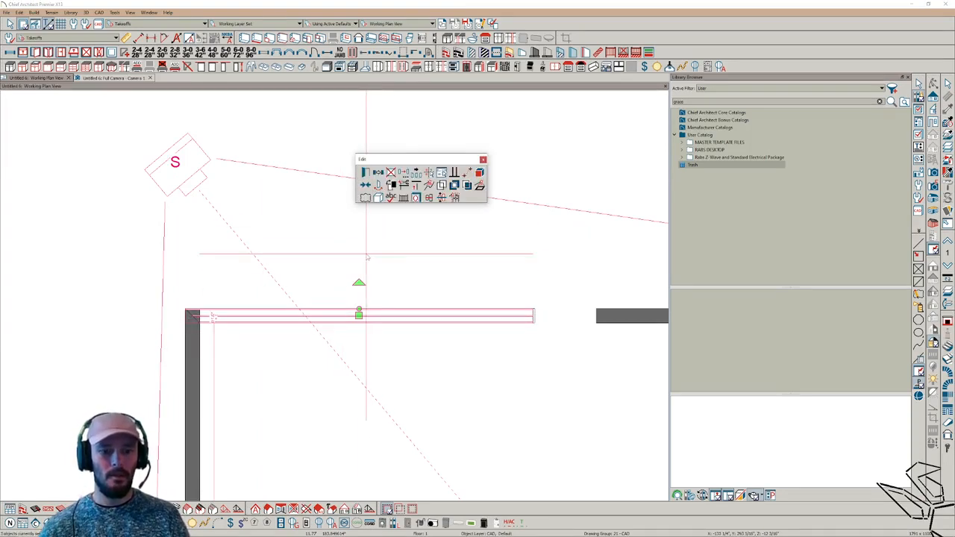
Step: Raise the copied track solids to the header by recalculating their finished-floor-to-top height from 80"
double_click(367, 256)
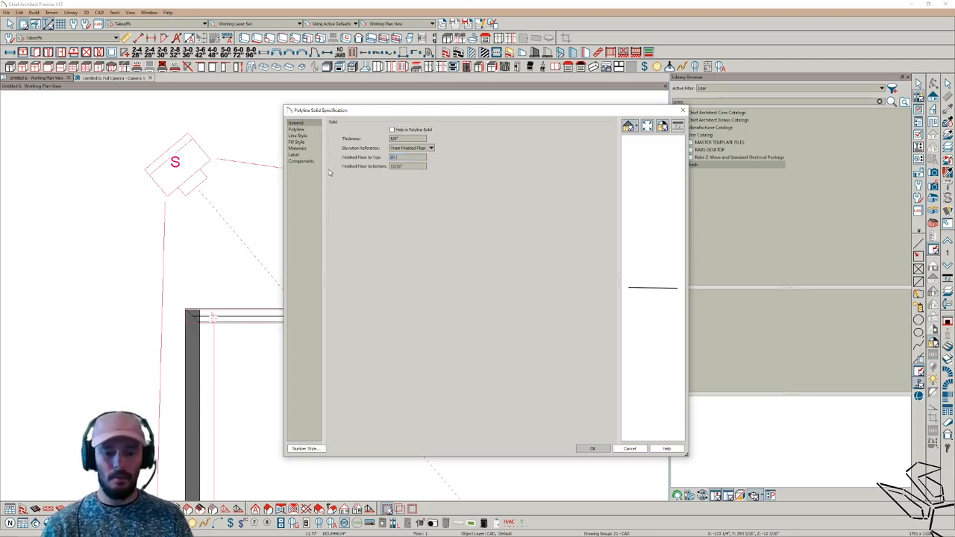
key(Return)
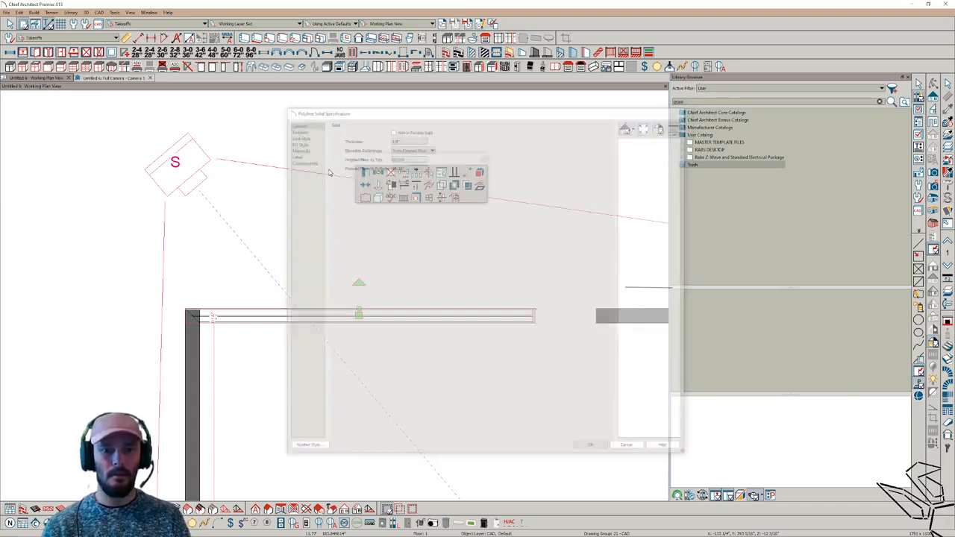
scroll(536, 316, up, 4)
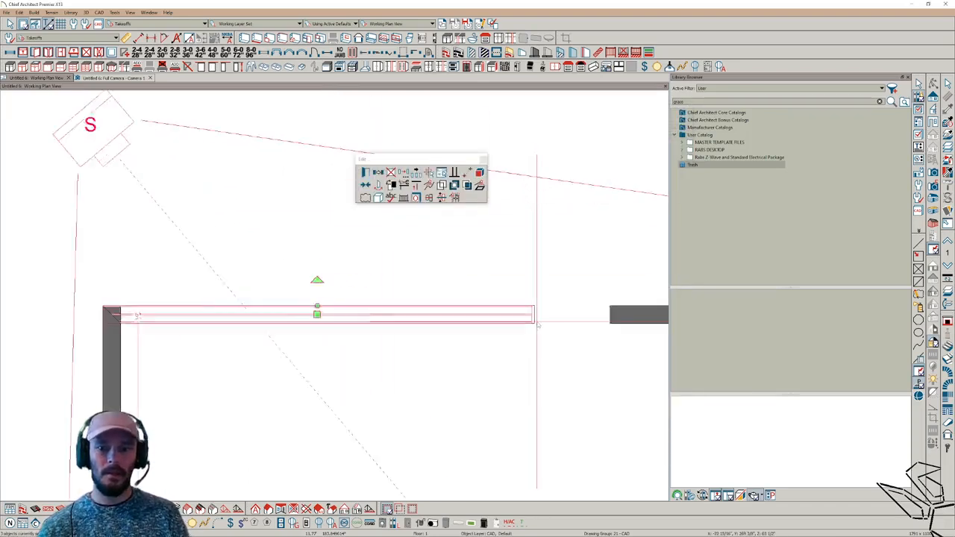
Step: Draw a small rectangular polyline solid against the jamb in line with the upper track, and adjust its width using the dimension beside it
key(Escape)
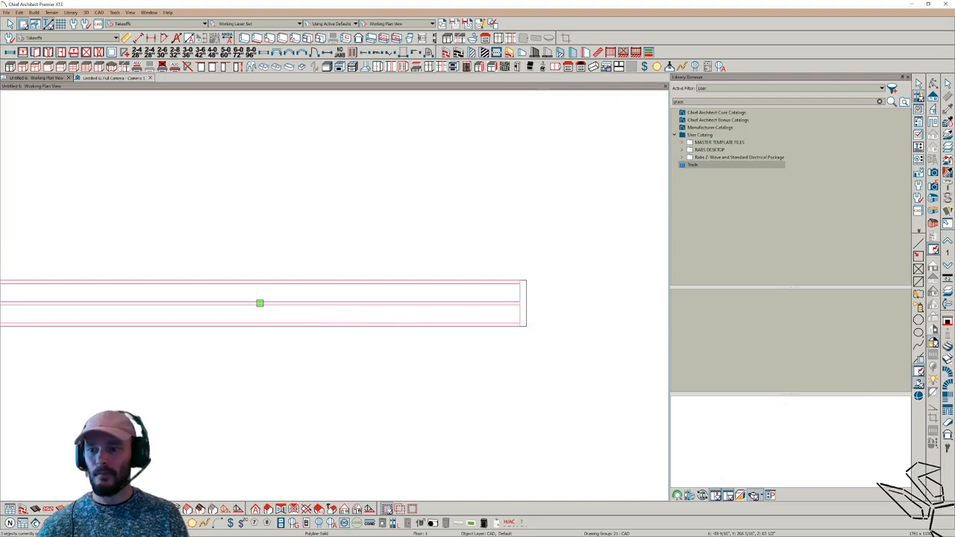
scroll(500, 305, up, 3)
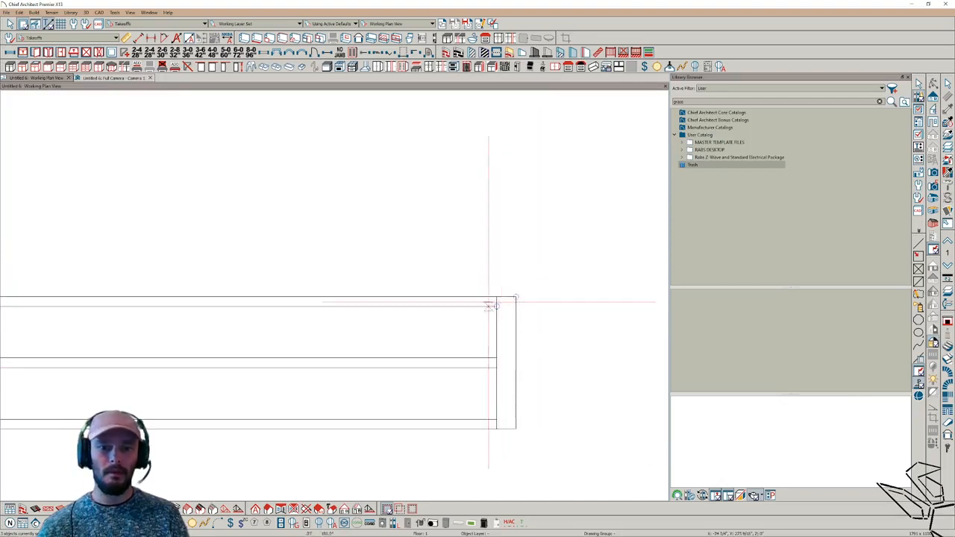
click(480, 298)
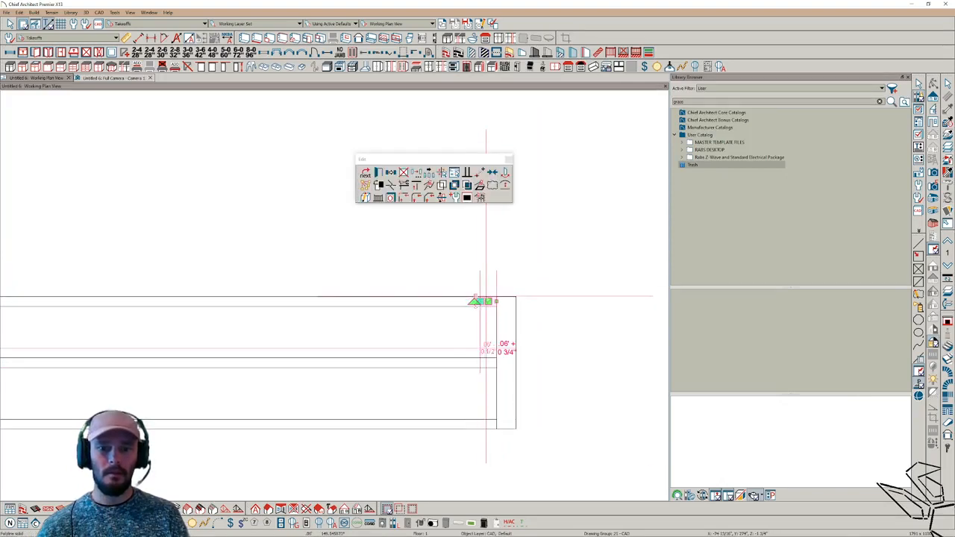
scroll(480, 299, up, 2)
click(493, 376)
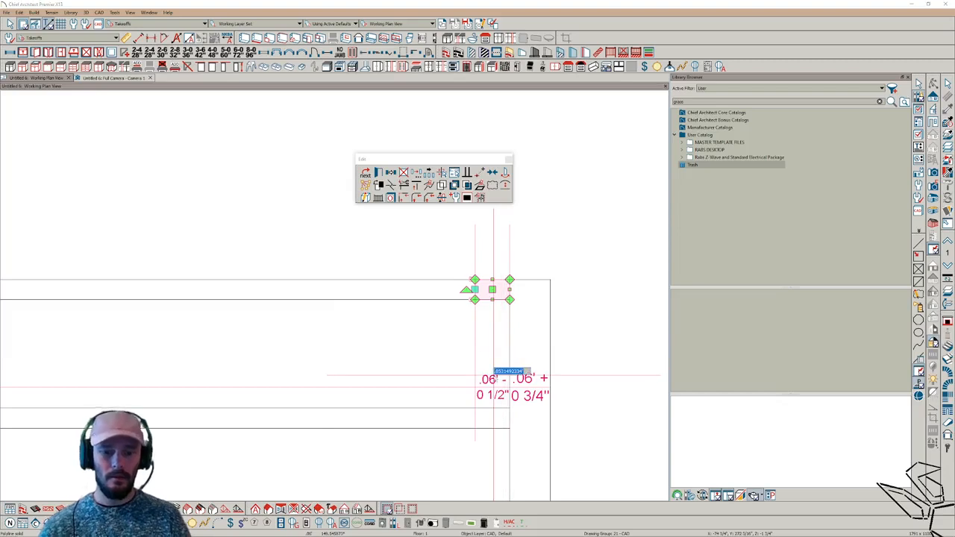
key(Return)
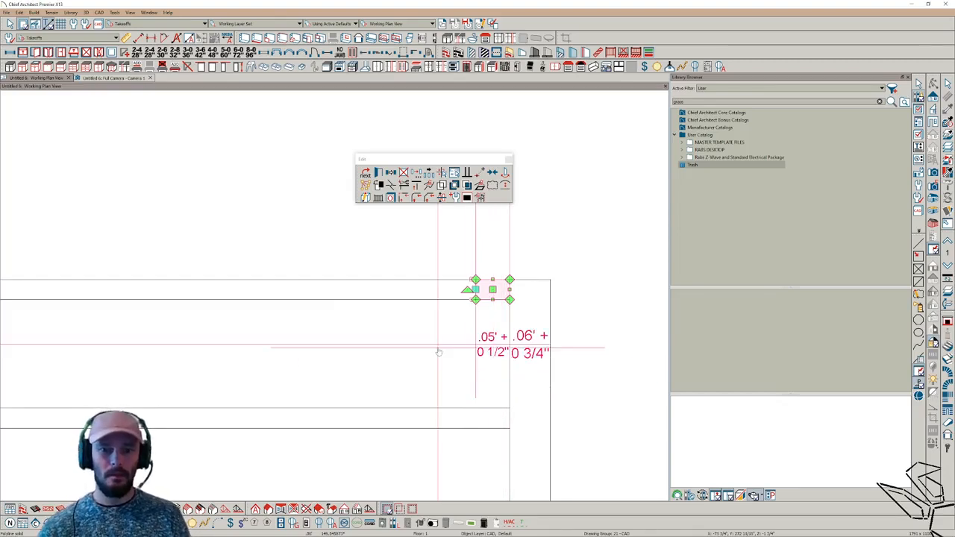
Step: Set the jamb track solid's finished-floor-to-bottom height to 15/16" and finished-floor-to-top height to 79 1/4"
scroll(441, 346, down, 2)
double_click(424, 310)
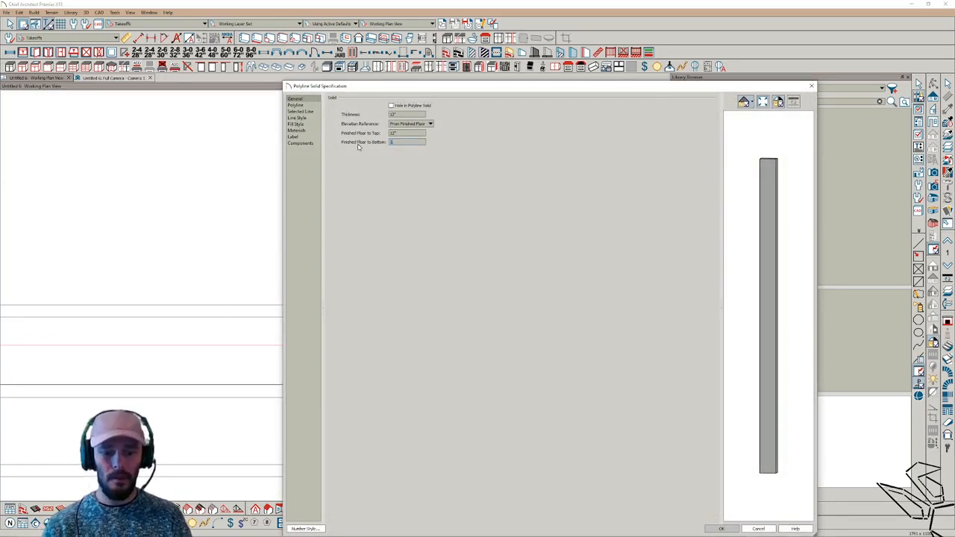
key(Tab)
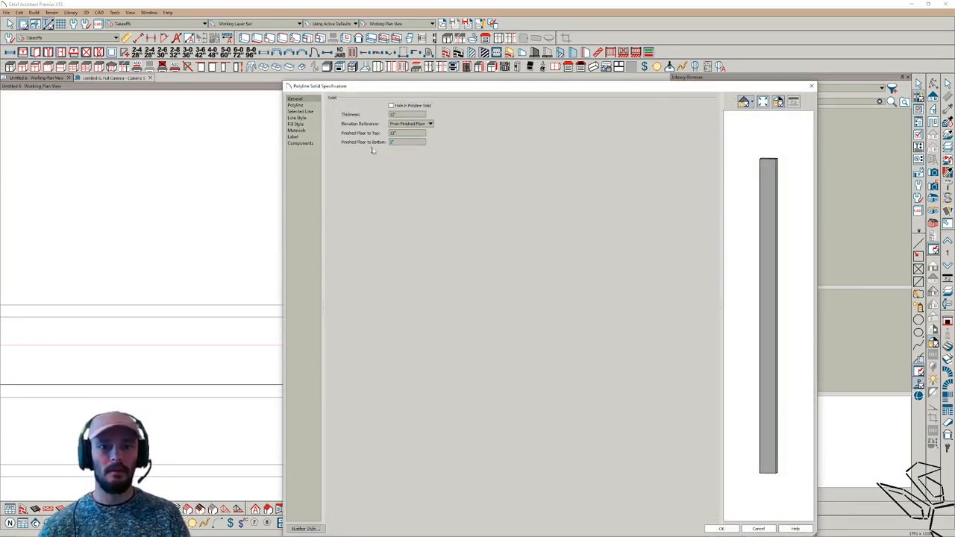
double_click(395, 143)
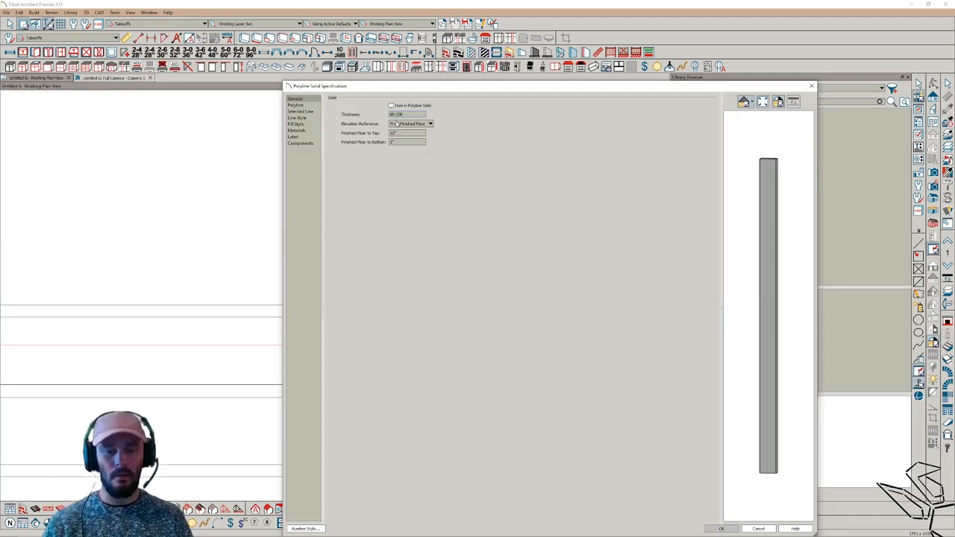
key(Tab)
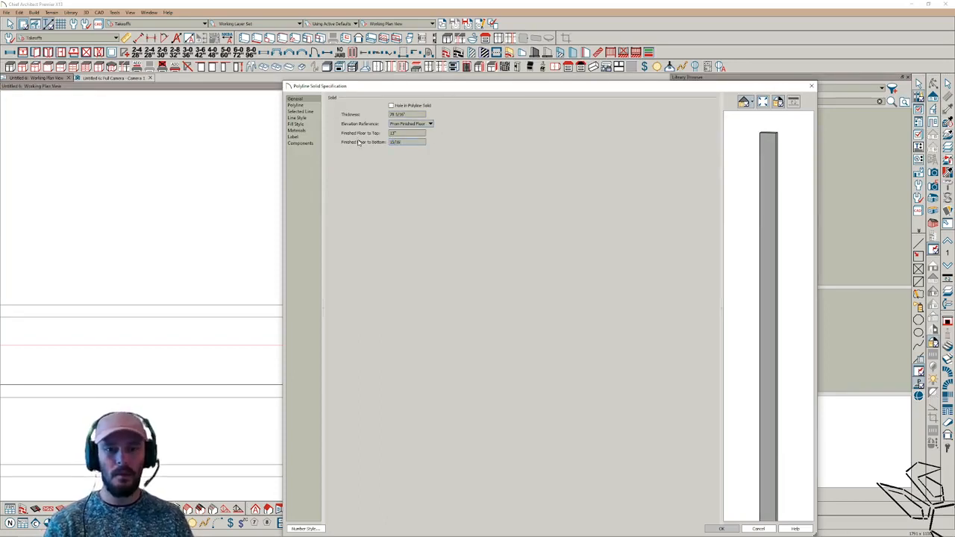
key(Tab)
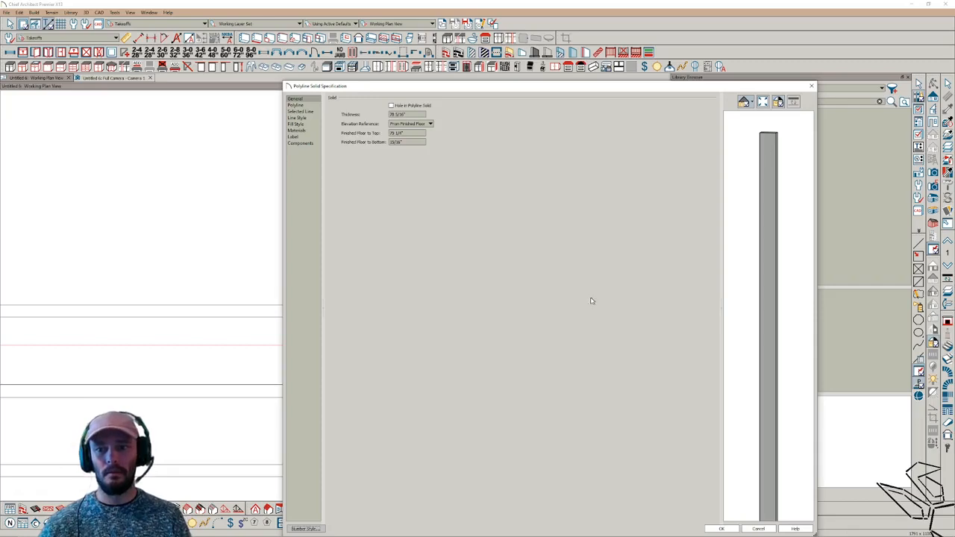
click(721, 529)
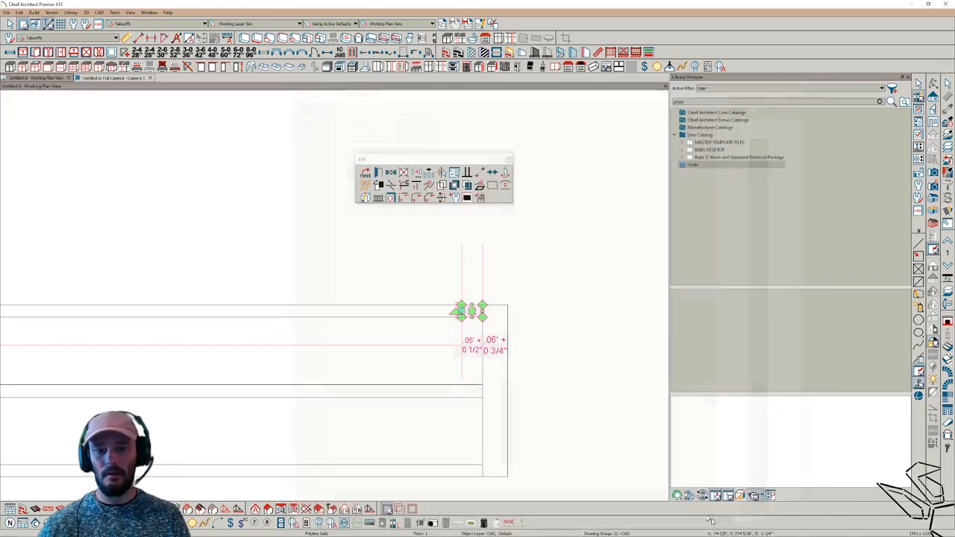
Step: View the jamb base in the camera and enable Line Drawing on Top for the Standard rendering technique
click(120, 79)
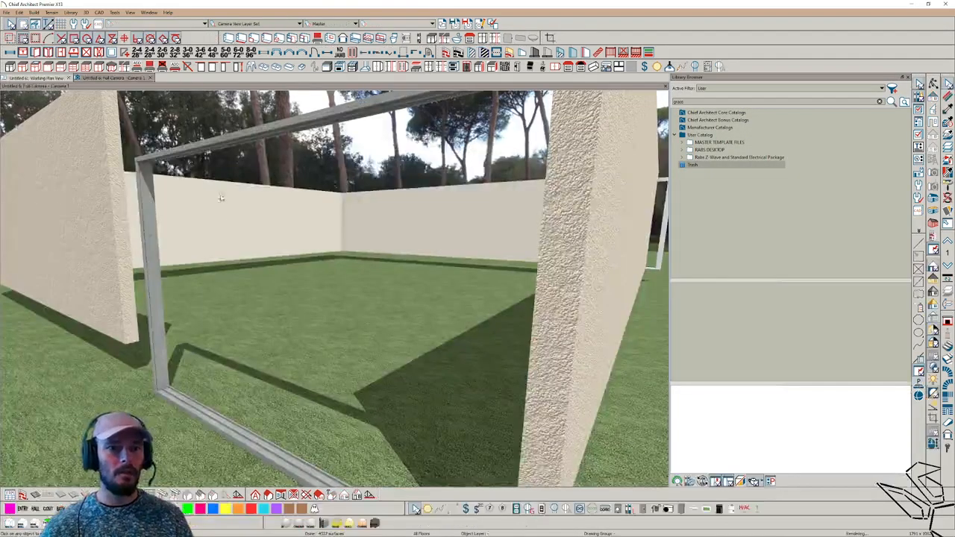
middle_drag(202, 248, 353, 370)
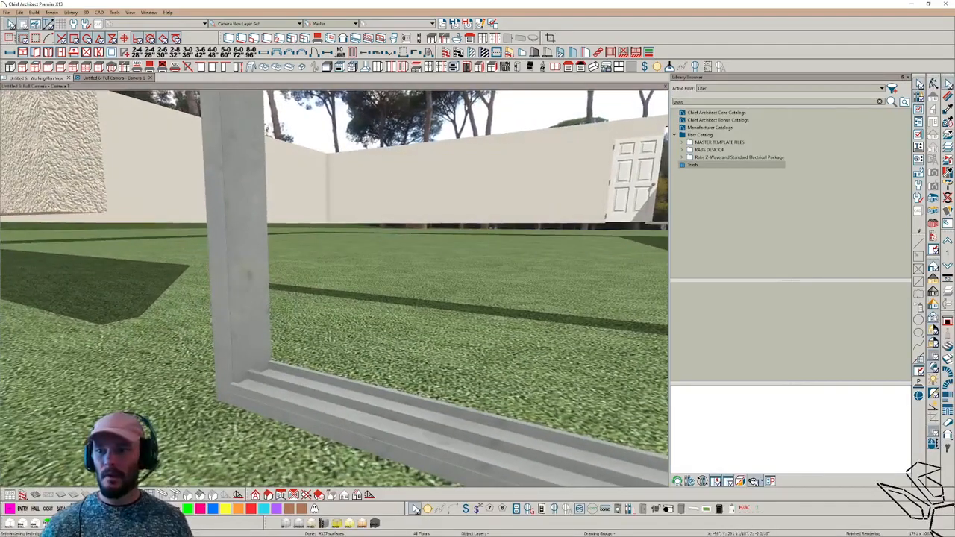
click(375, 524)
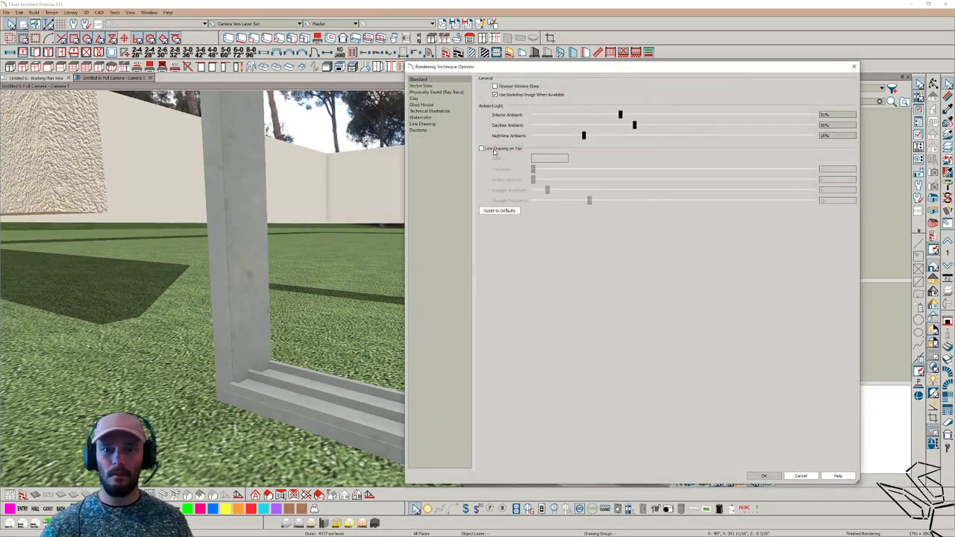
click(493, 152)
click(764, 476)
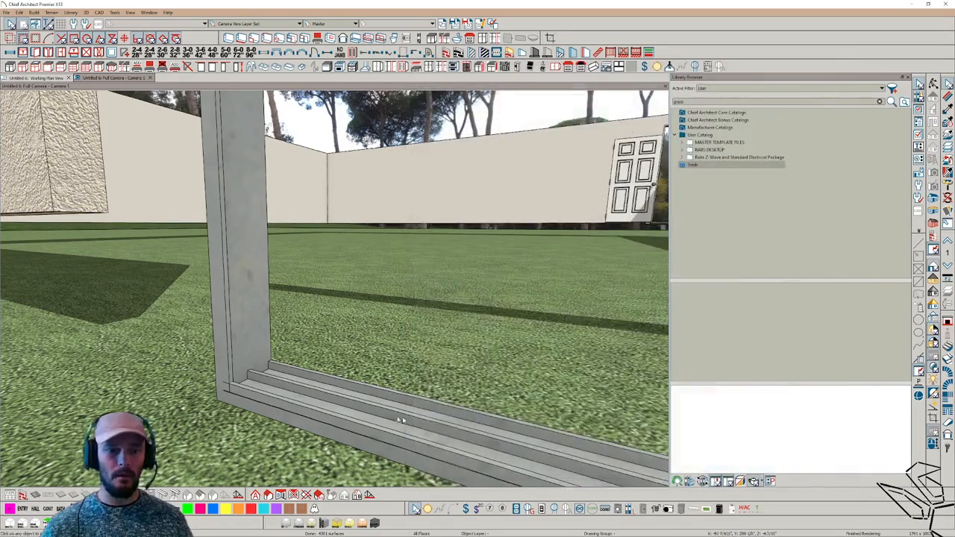
Step: Pull the top edge of the jamb track solid down to meet the underside of the header
click(225, 365)
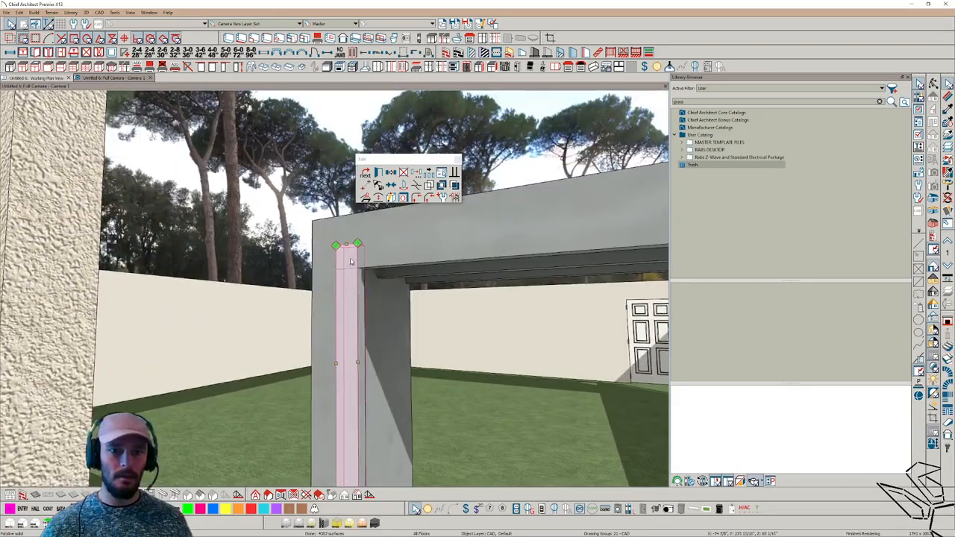
drag(346, 245, 348, 269)
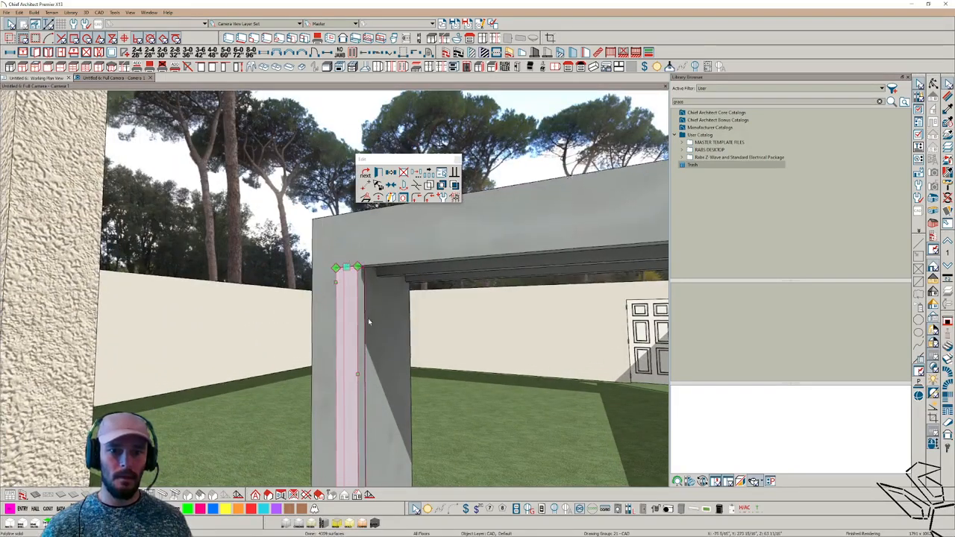
click(384, 255)
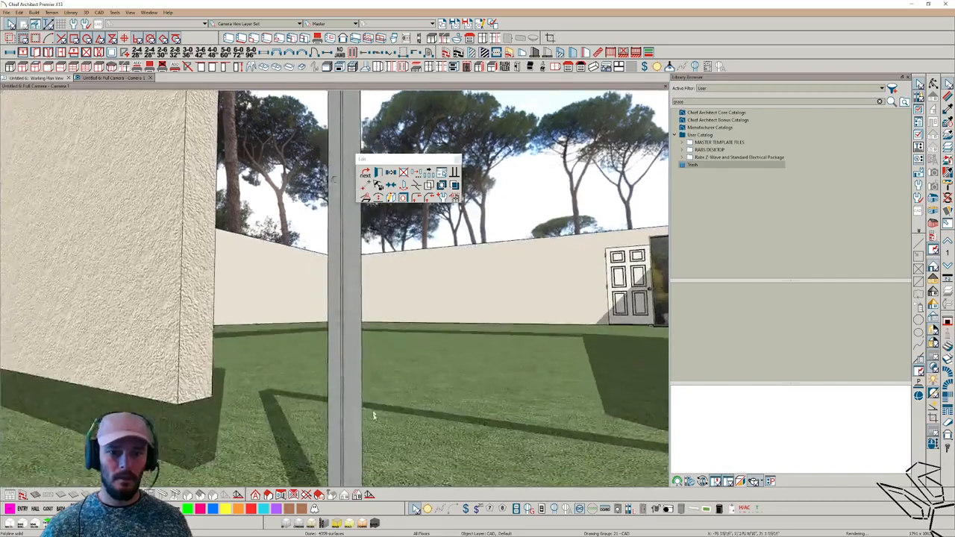
Step: Examine how the sill and its track solids meet the jamb from both sides, then the frame up to the header
click(364, 423)
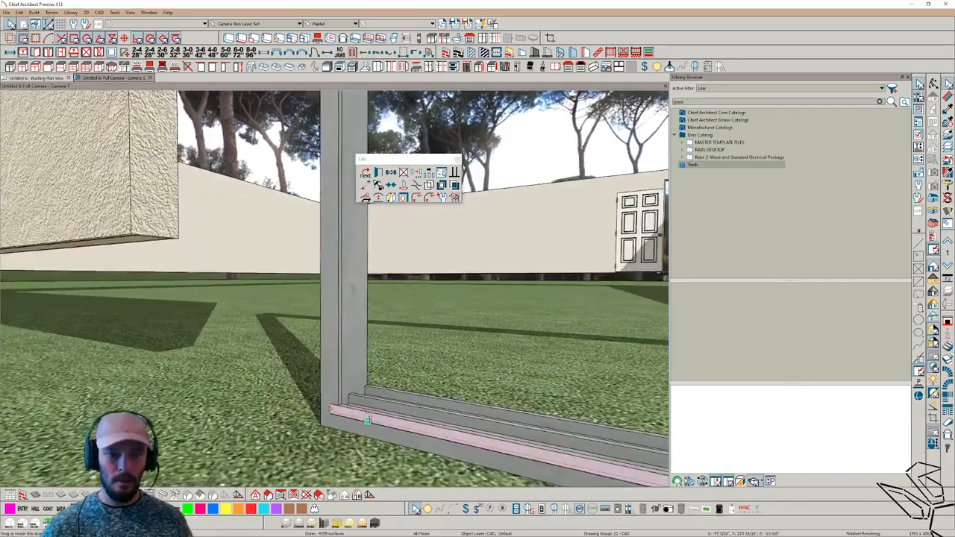
mouse_move(367, 423)
mouse_down()
mouse_move(401, 412)
mouse_move(383, 426)
mouse_up()
click(387, 426)
middle_drag(388, 406, 237, 350)
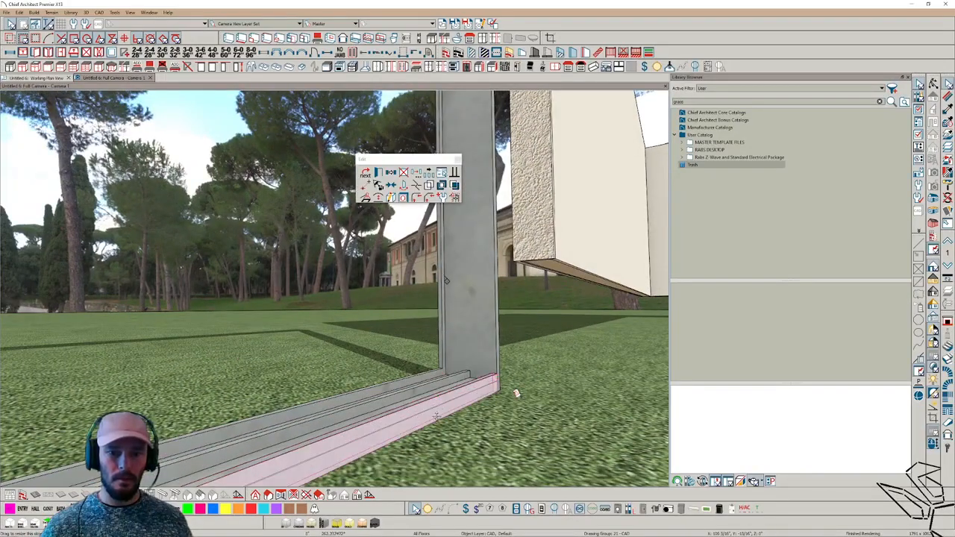
key(Escape)
click(454, 411)
middle_drag(454, 412, 415, 412)
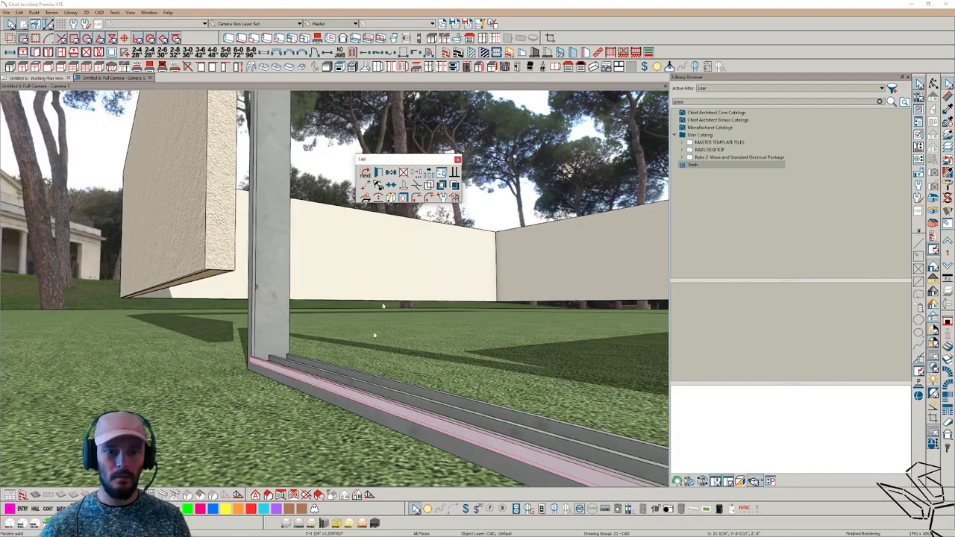
click(357, 405)
middle_drag(413, 385, 343, 402)
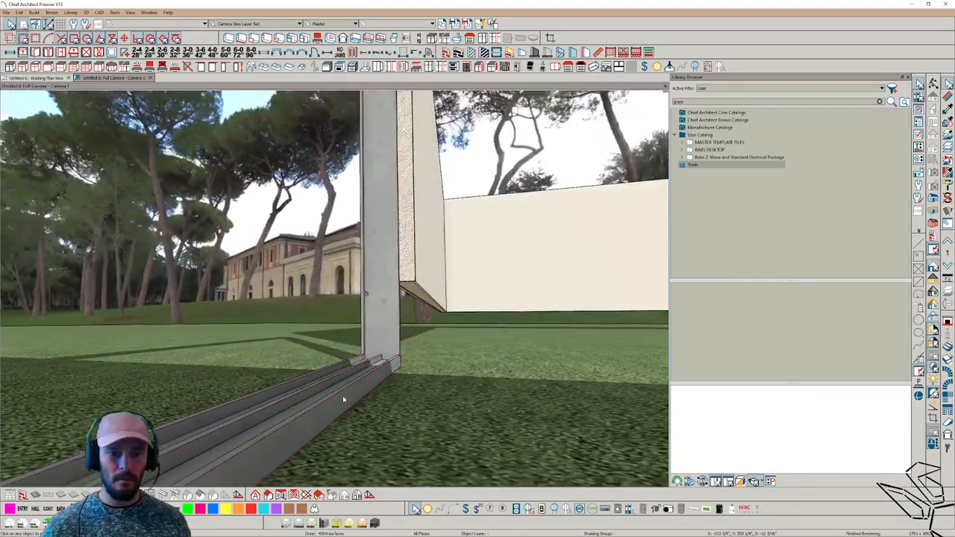
click(342, 397)
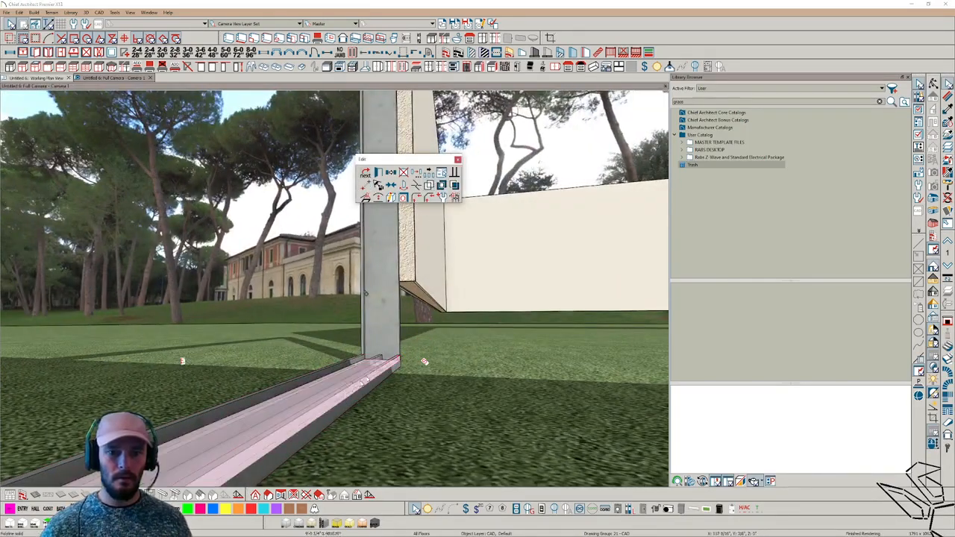
click(341, 406)
middle_drag(345, 387, 245, 258)
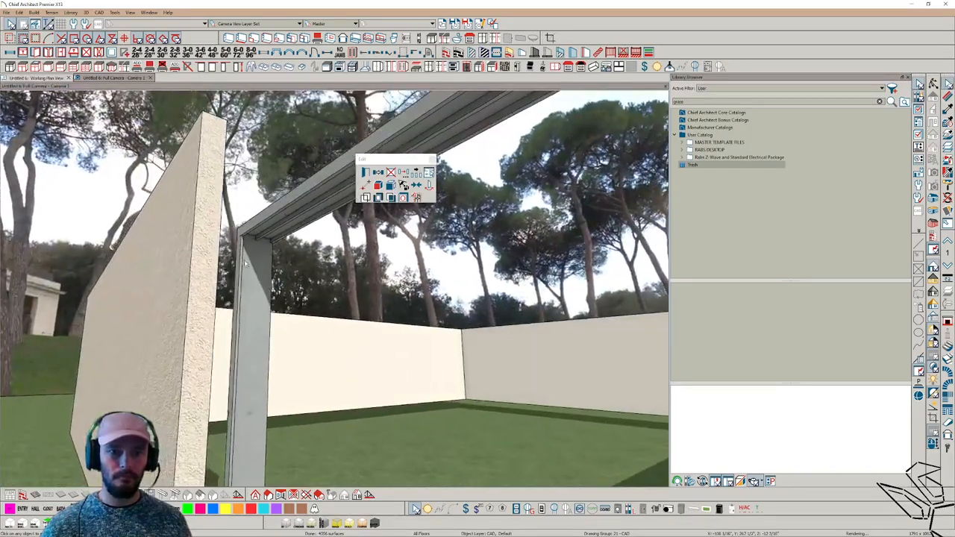
Step: Copy the jamb track solid point to point so the copy lines up with the middle sill track
click(241, 251)
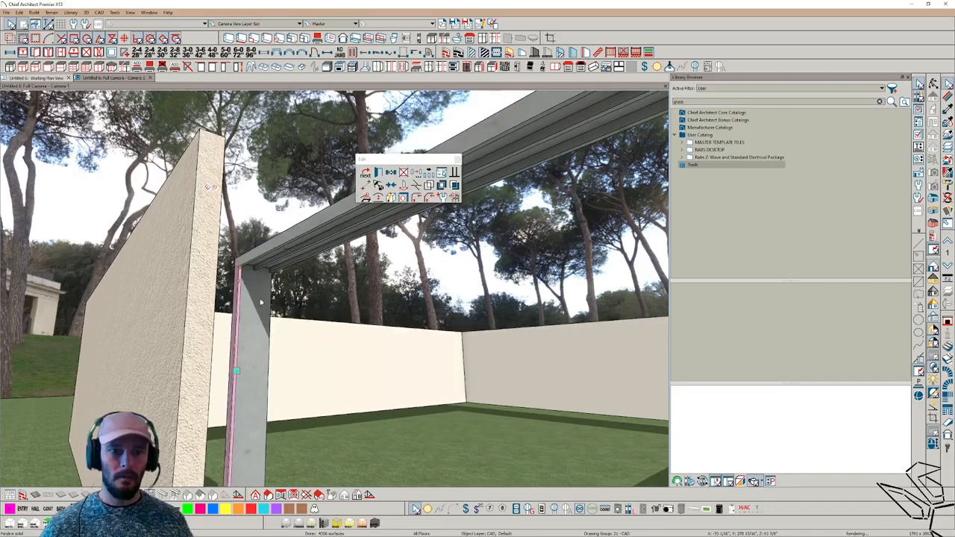
middle_drag(315, 214, 393, 177)
click(392, 175)
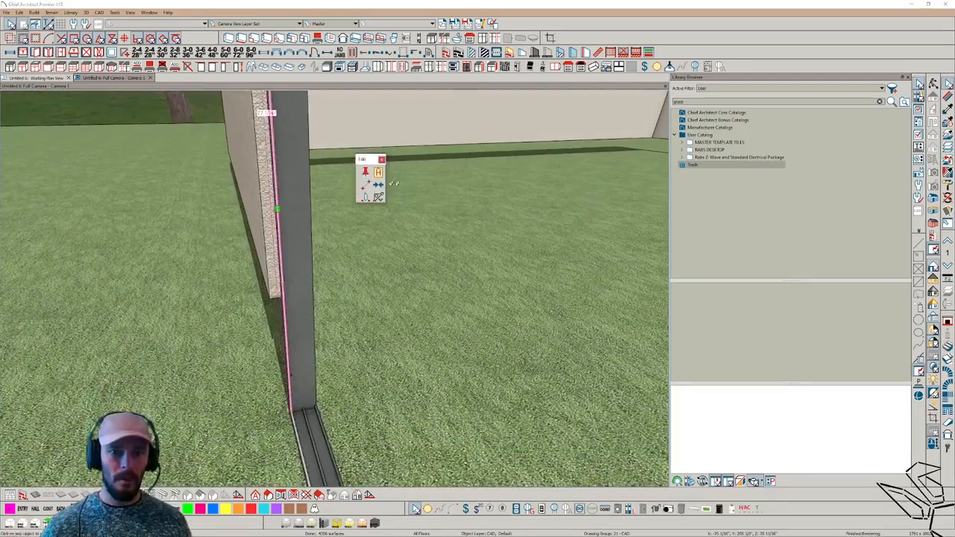
click(306, 420)
middle_drag(306, 421, 328, 389)
scroll(328, 389, up, 3)
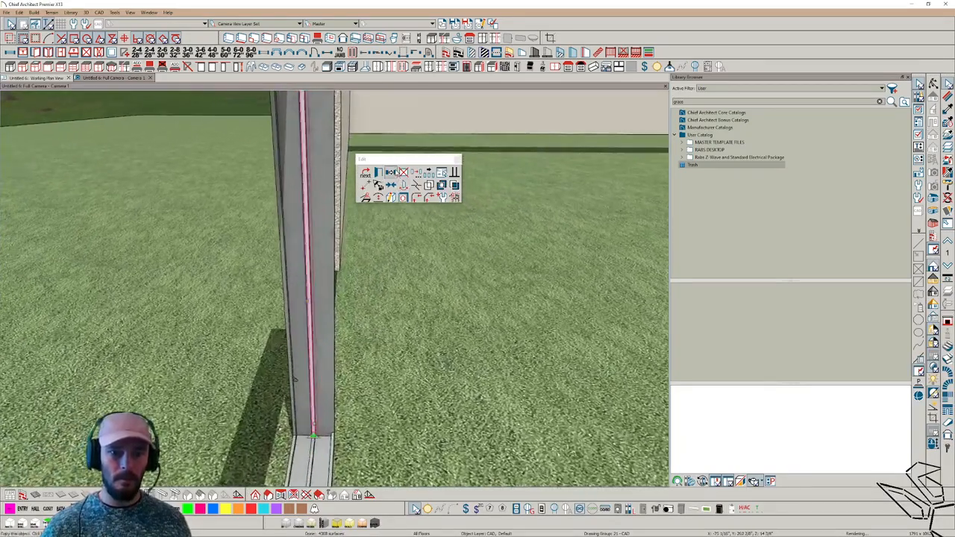
click(393, 174)
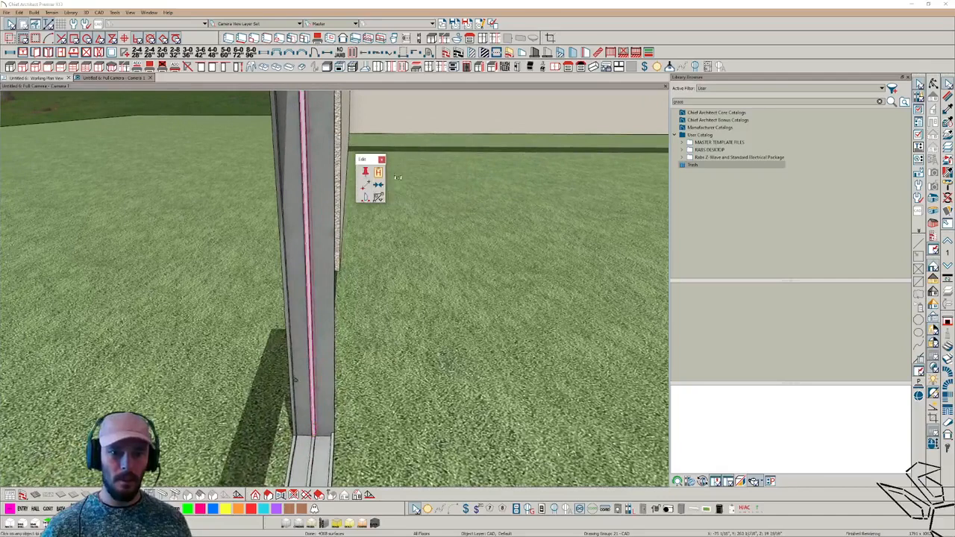
click(333, 444)
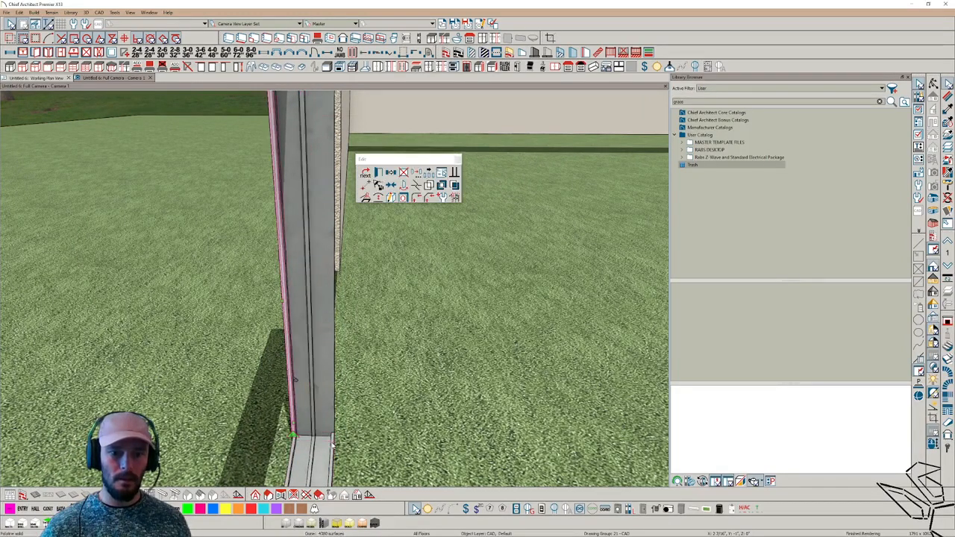
key(Escape)
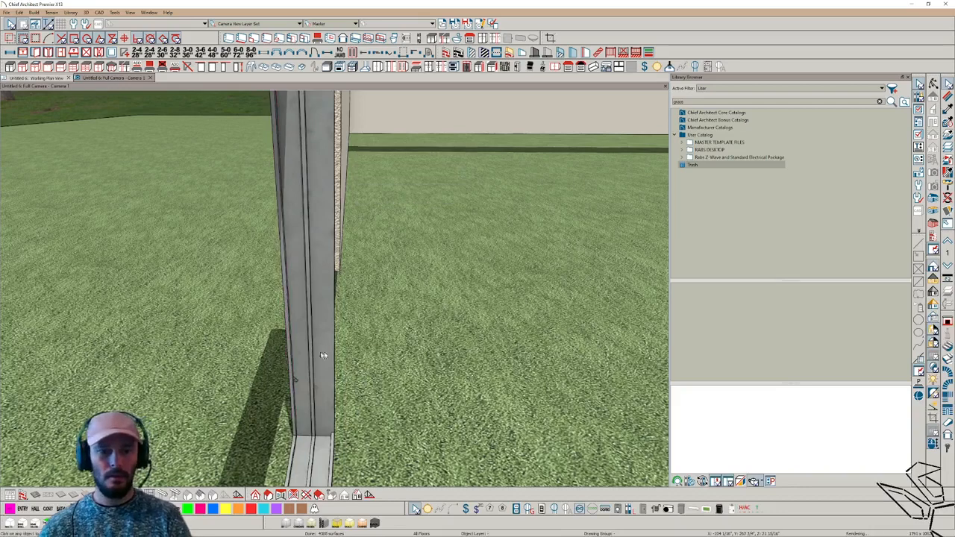
Step: Copy the original jamb track point to point to the opposite edge of the jamb, and return to the plan view
click(290, 345)
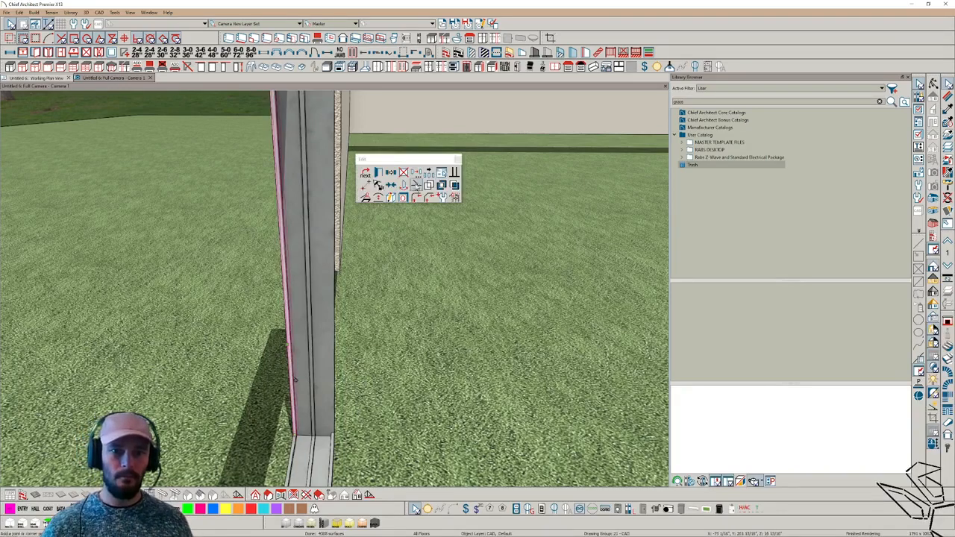
click(392, 174)
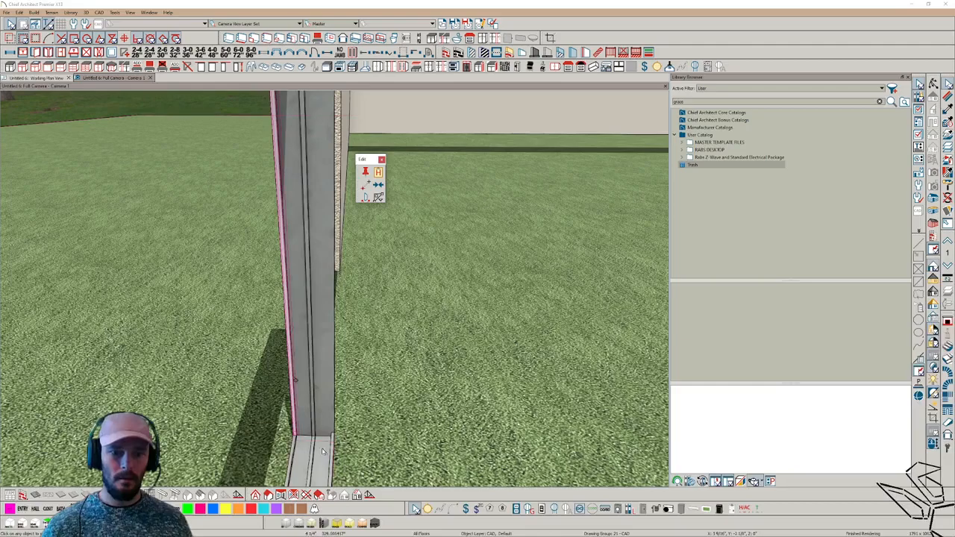
click(320, 342)
middle_drag(321, 342, 330, 229)
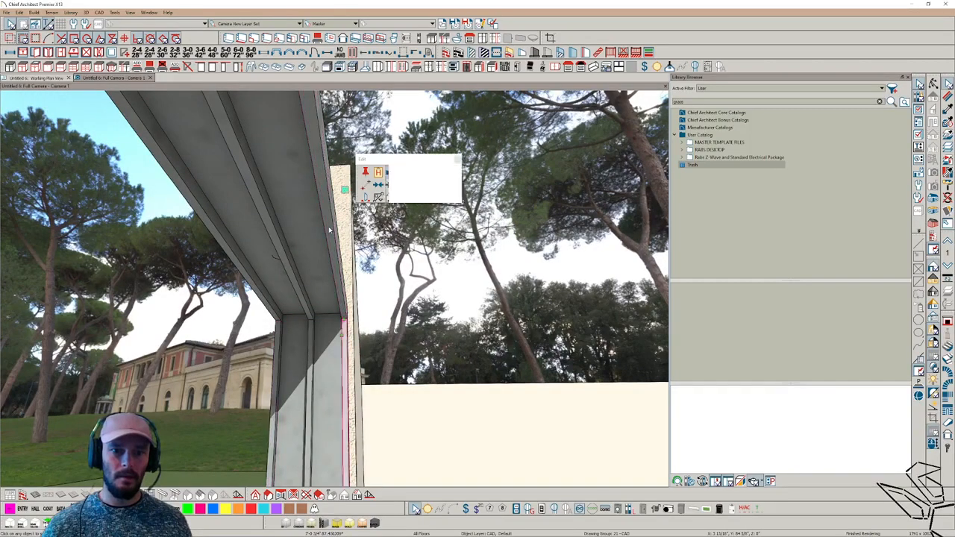
middle_drag(328, 267, 359, 289)
click(64, 77)
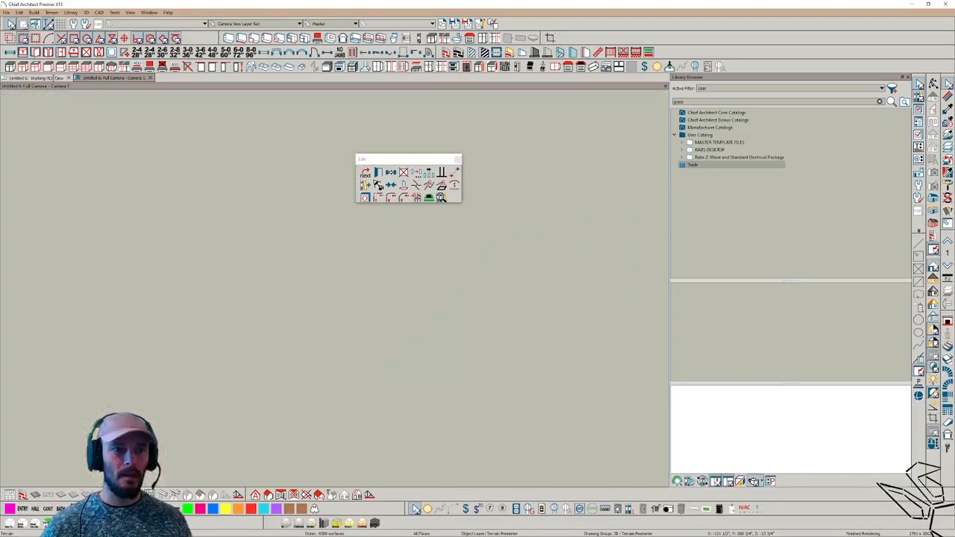
scroll(508, 284, down, 3)
key(space)
scroll(507, 238, down, 6)
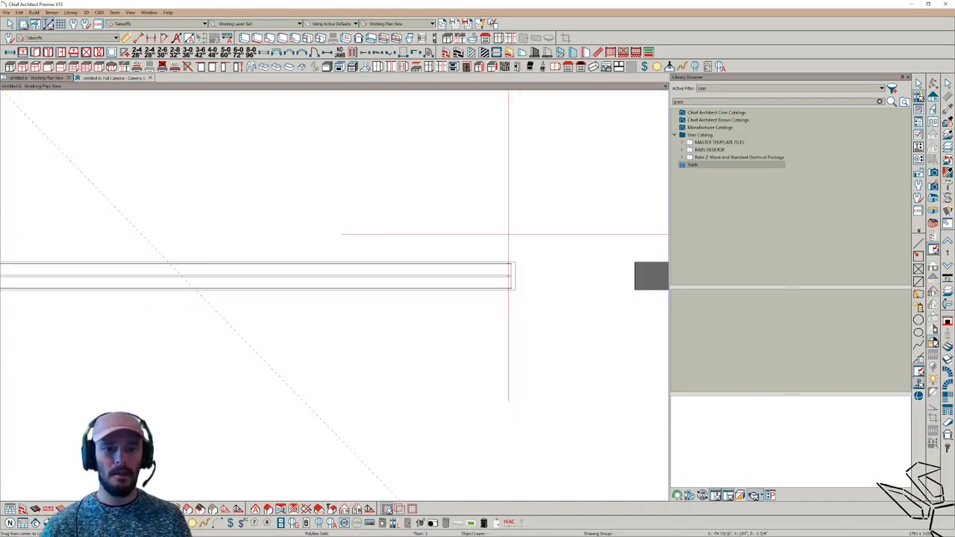
Step: Convert all the frame solids into a Fixture (Interior) symbol named "Rabs-Nana Frame Corner", added to the library with advanced options shown
middle_drag(424, 190, 478, 235)
drag(530, 246, 217, 291)
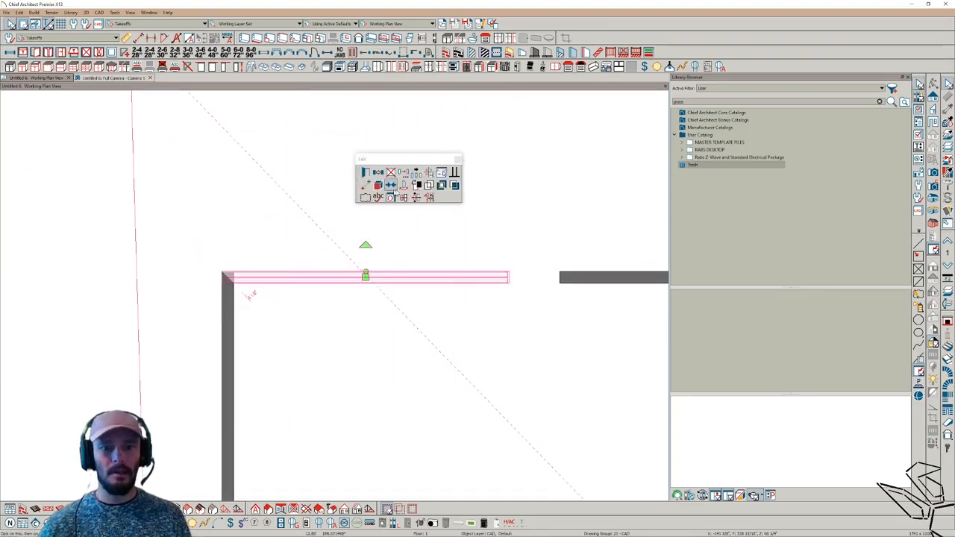
click(429, 197)
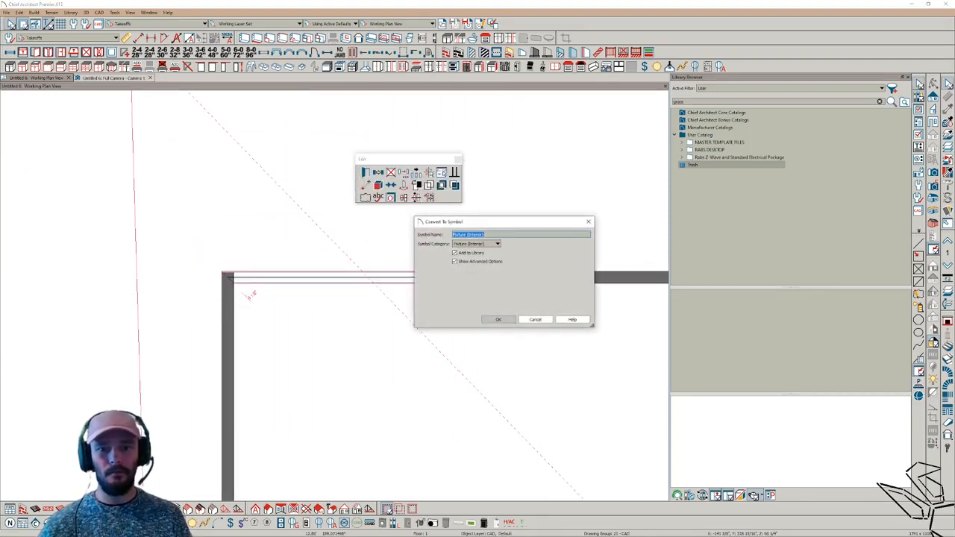
text(B)
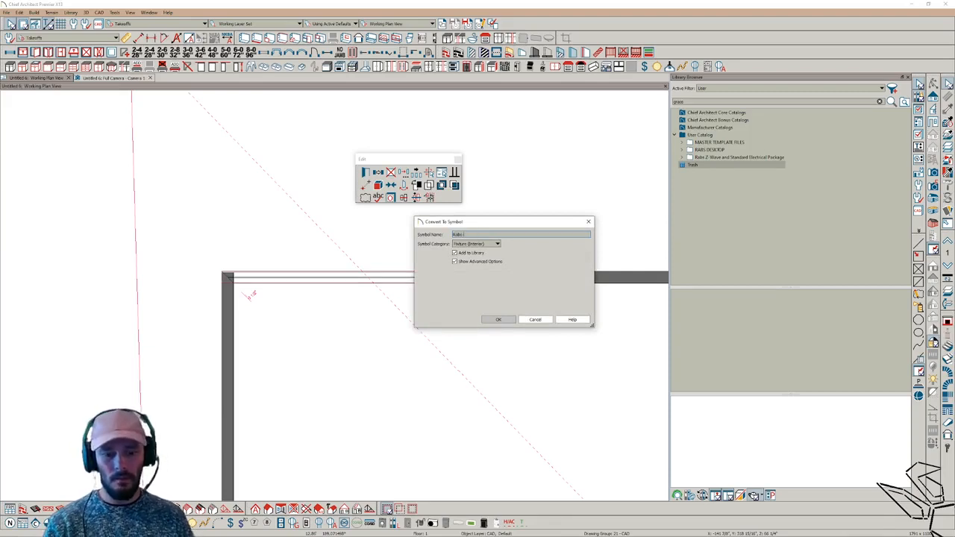
text(abs-Nana Frame Corner)
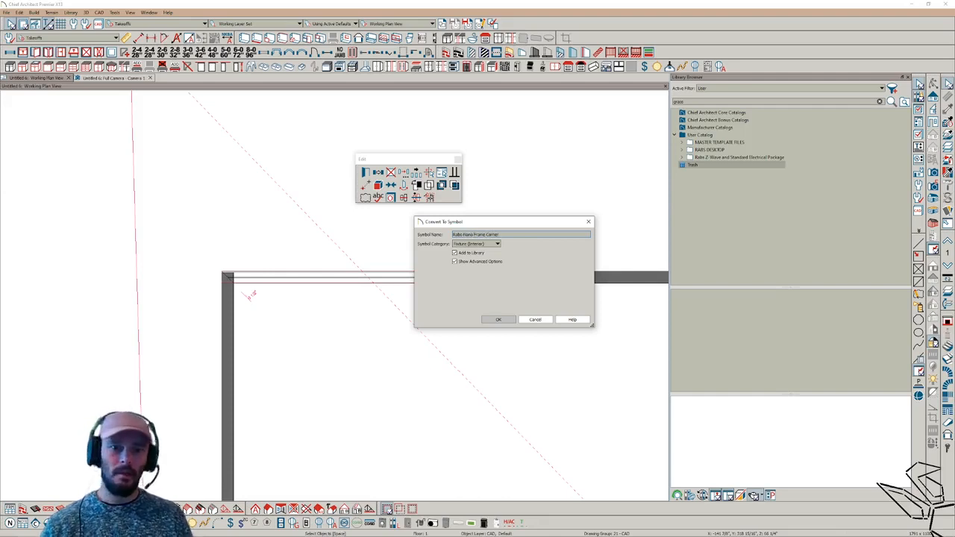
click(500, 319)
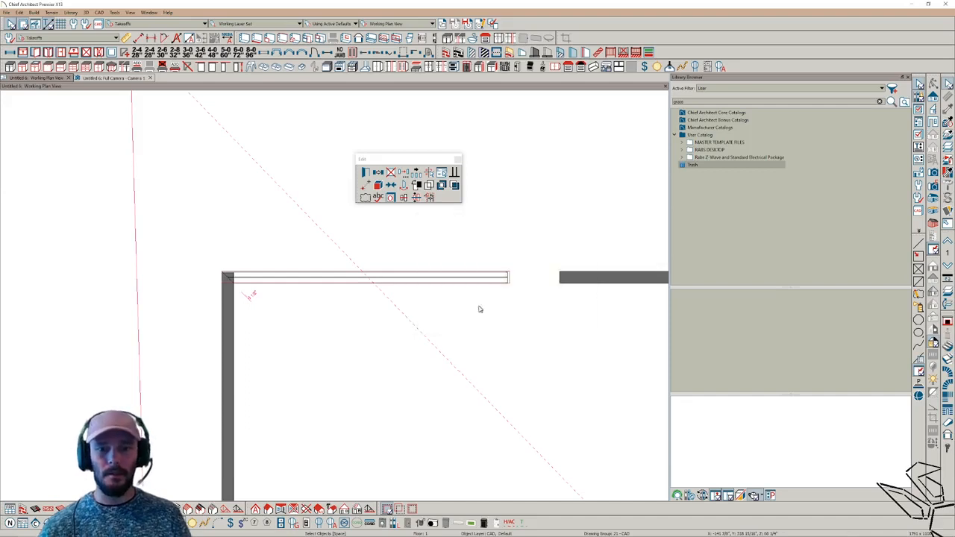
Step: Turn off the fill of the symbol's 2D block and make the symbol insert into walls with a depth of 4"
click(289, 137)
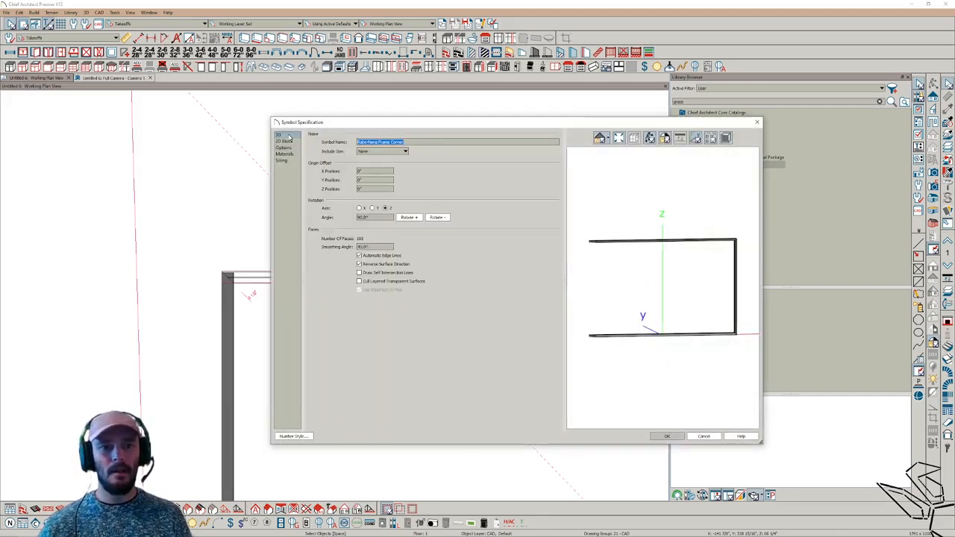
click(287, 141)
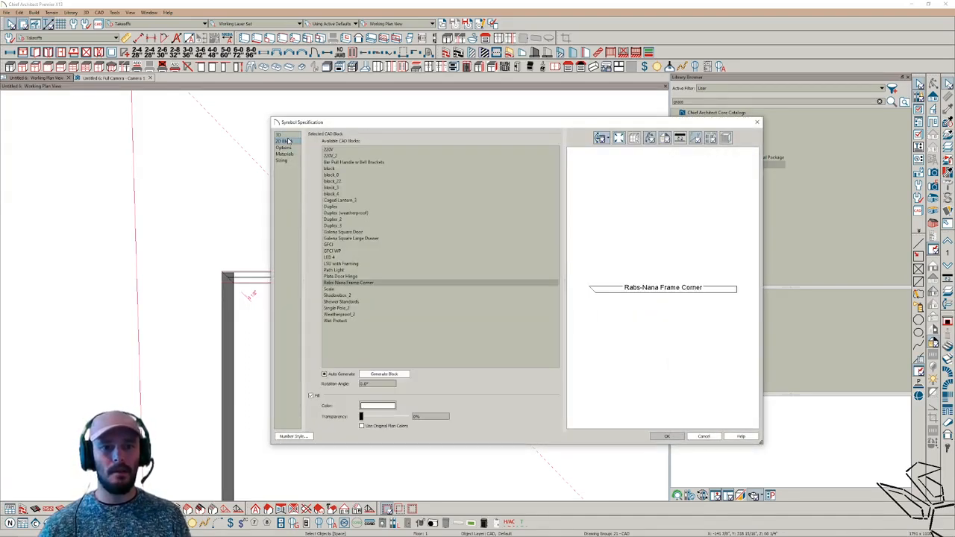
click(312, 396)
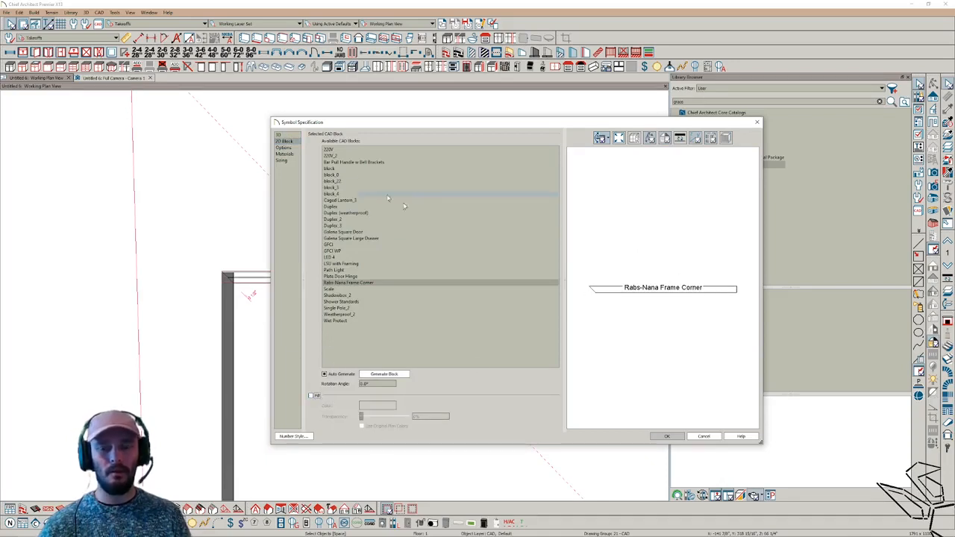
click(285, 148)
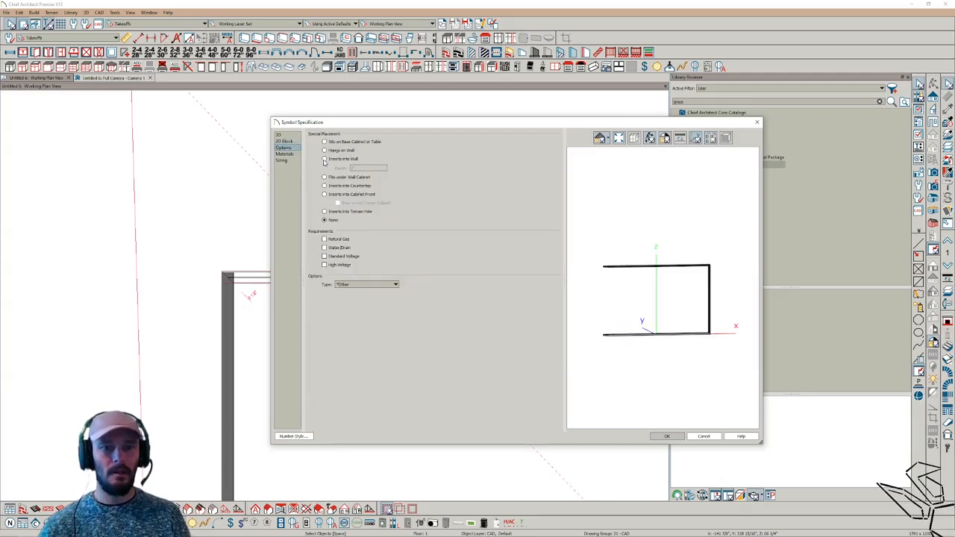
click(325, 159)
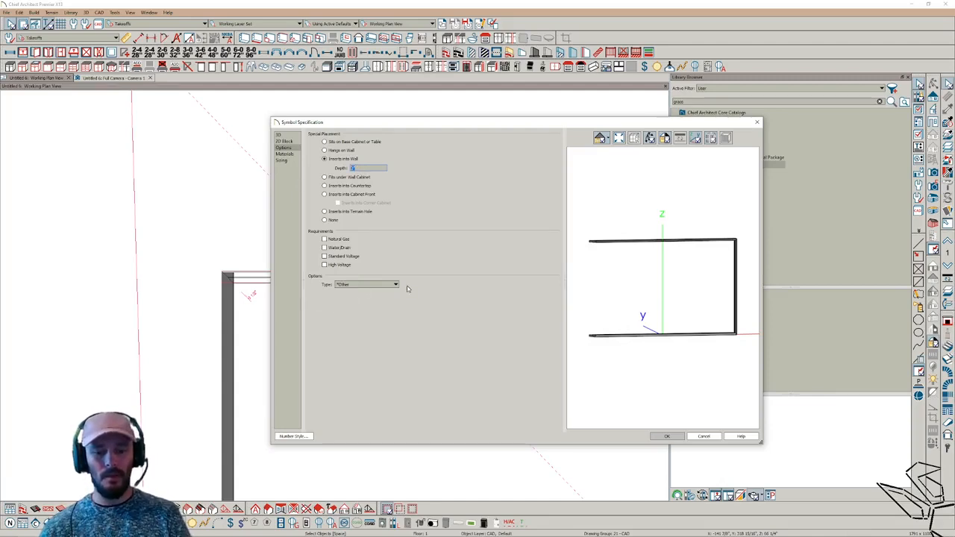
text(4)
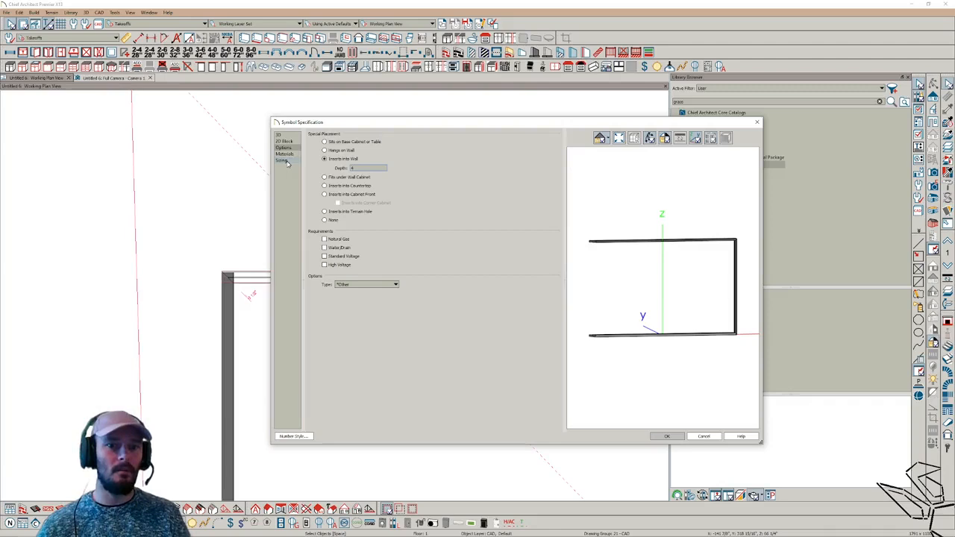
Step: Enable one height stretch plane for the frame symbol and set it at 48", checking it in the 3D preview
click(285, 161)
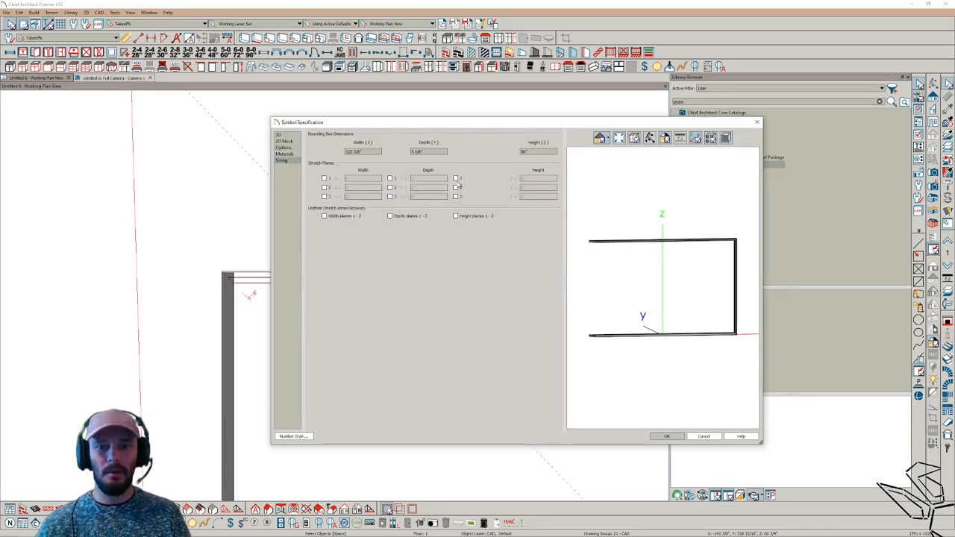
click(456, 178)
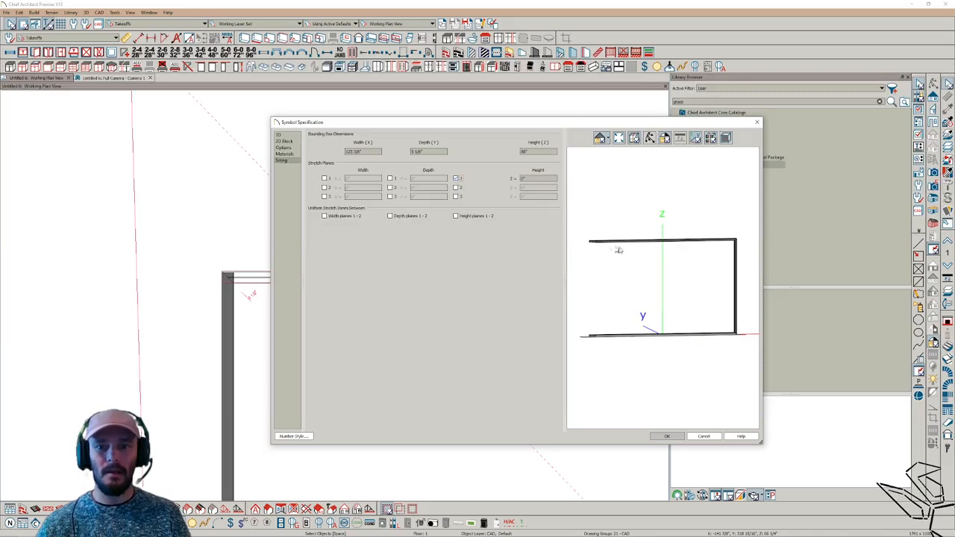
scroll(631, 266, up, 1)
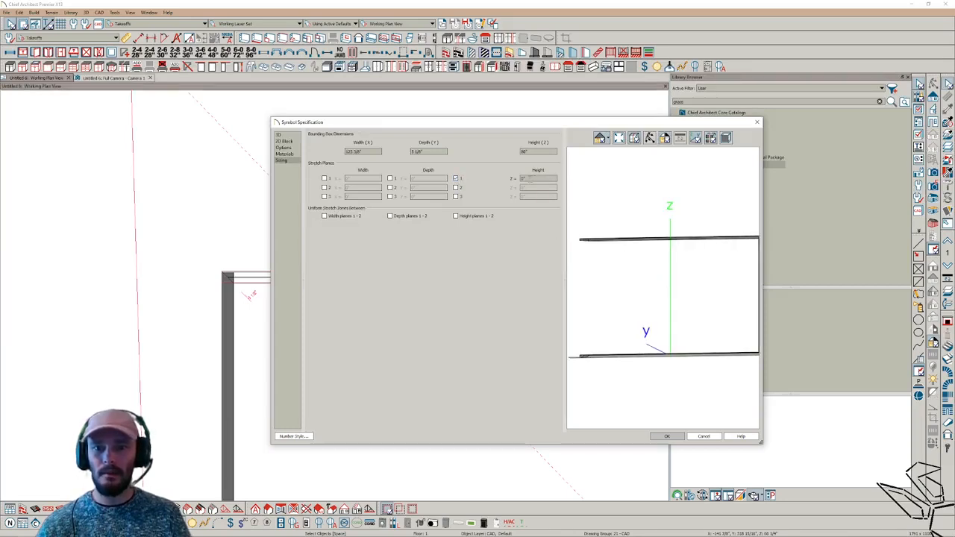
key(Tab)
click(650, 139)
drag(659, 260, 719, 289)
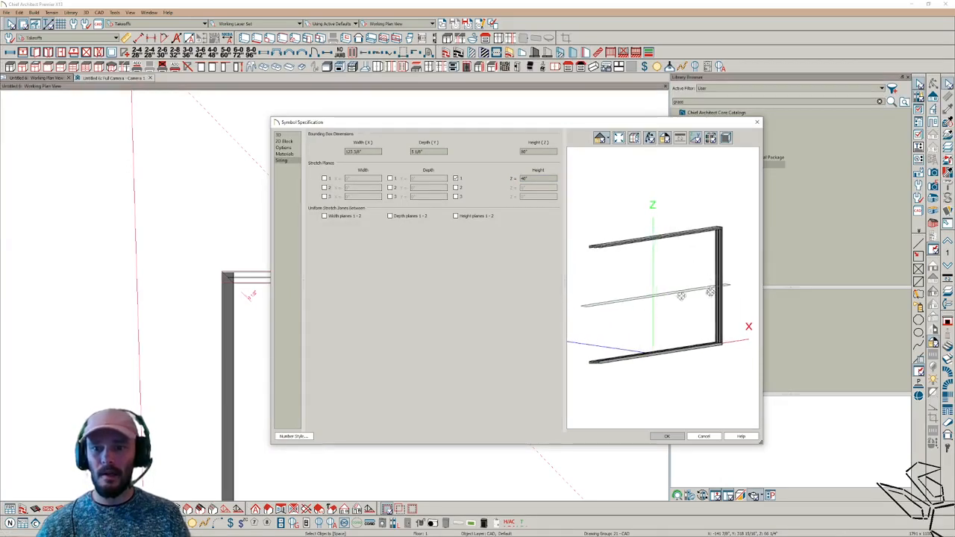
Step: Enable two depth stretch planes for the frame symbol and set them at -1 1/2" and -5"
click(389, 178)
click(390, 188)
drag(601, 204, 615, 373)
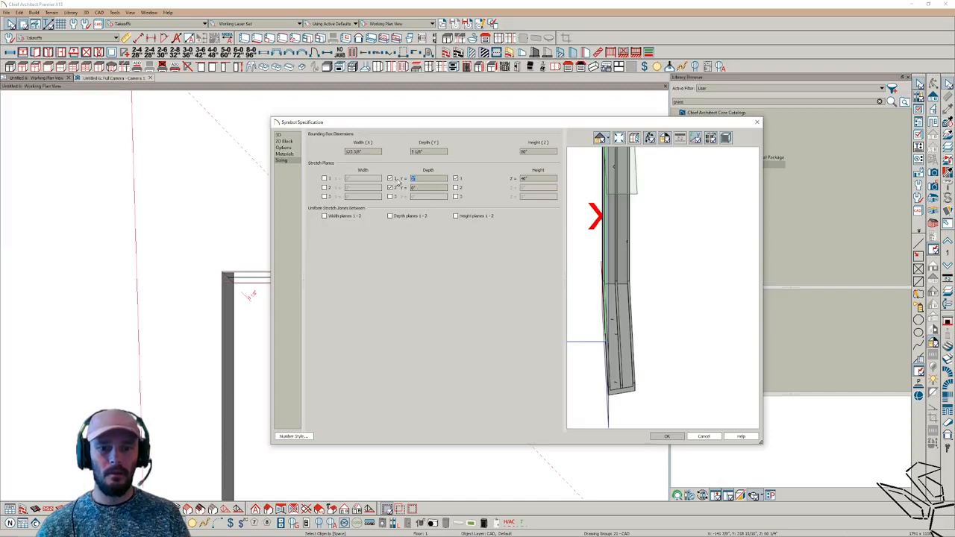
text(1.5)
key(Tab)
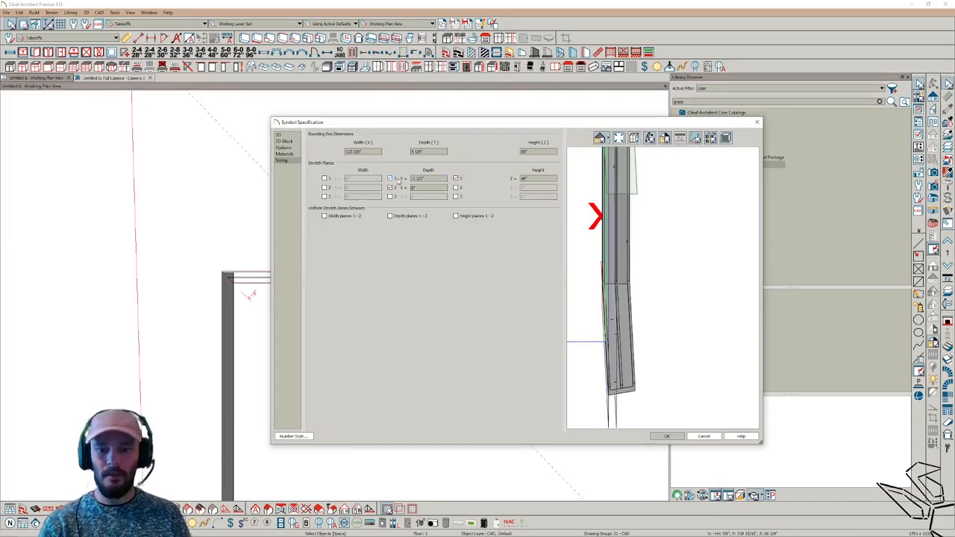
drag(424, 189, 388, 191)
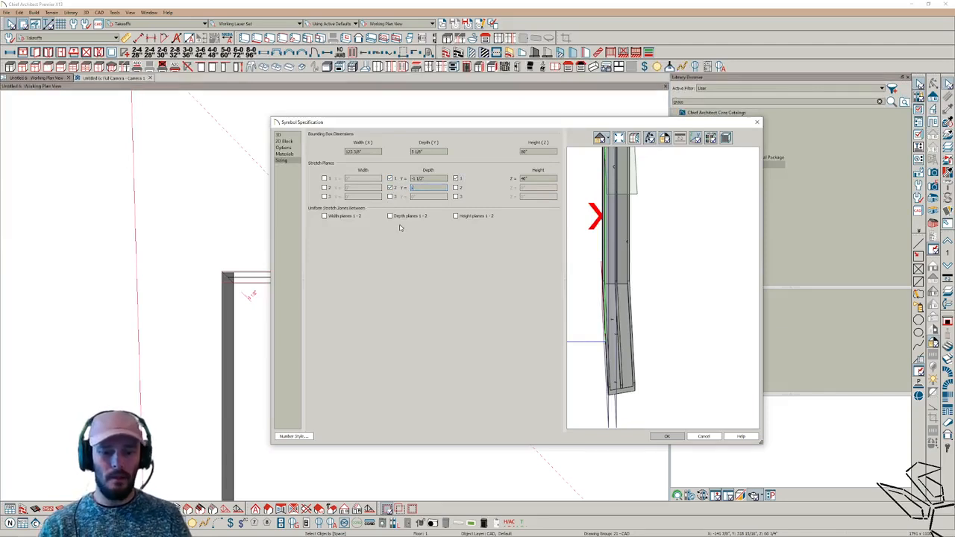
text(-5)
key(Tab)
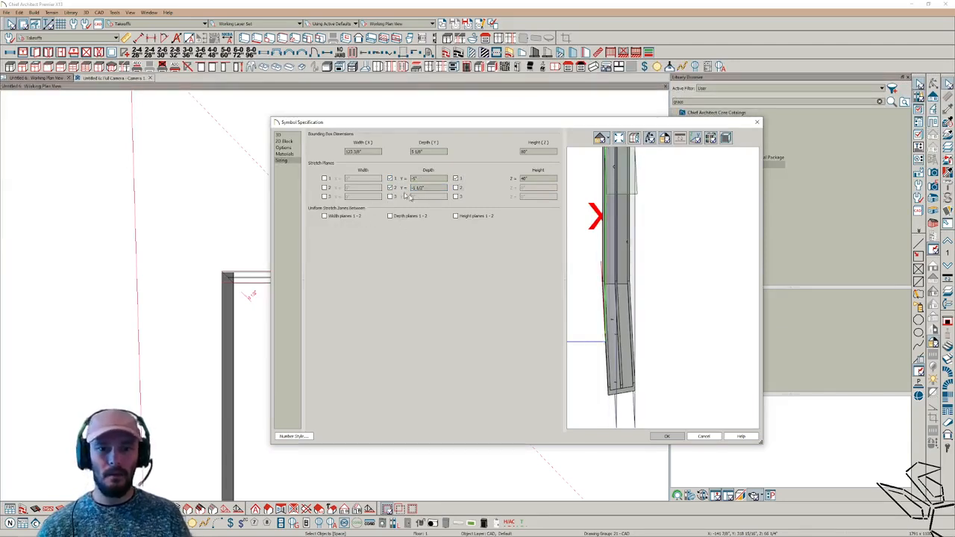
Step: Adjust the first depth stretch plane by trial to -3 3/4" so it falls between the frame's tracks
drag(426, 179, 403, 186)
text(-3)
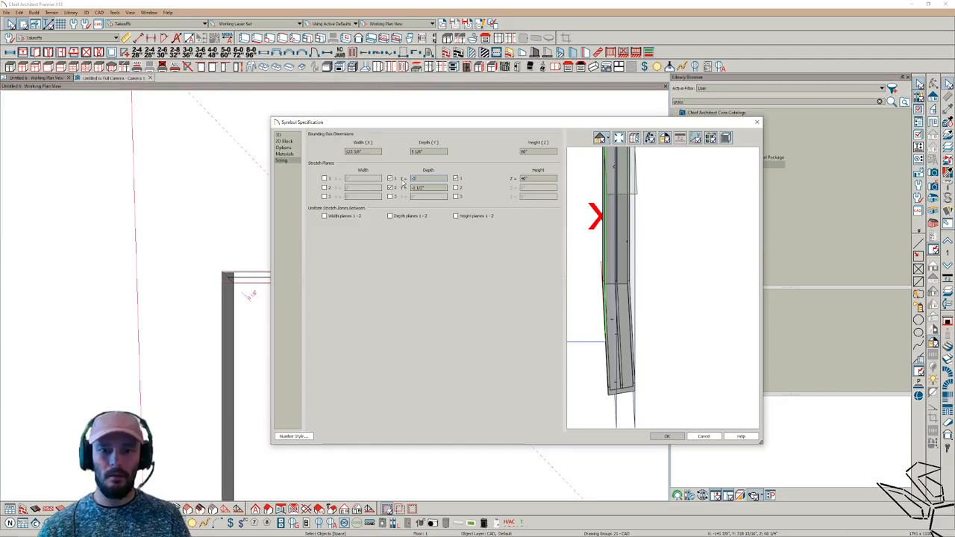
key(Tab)
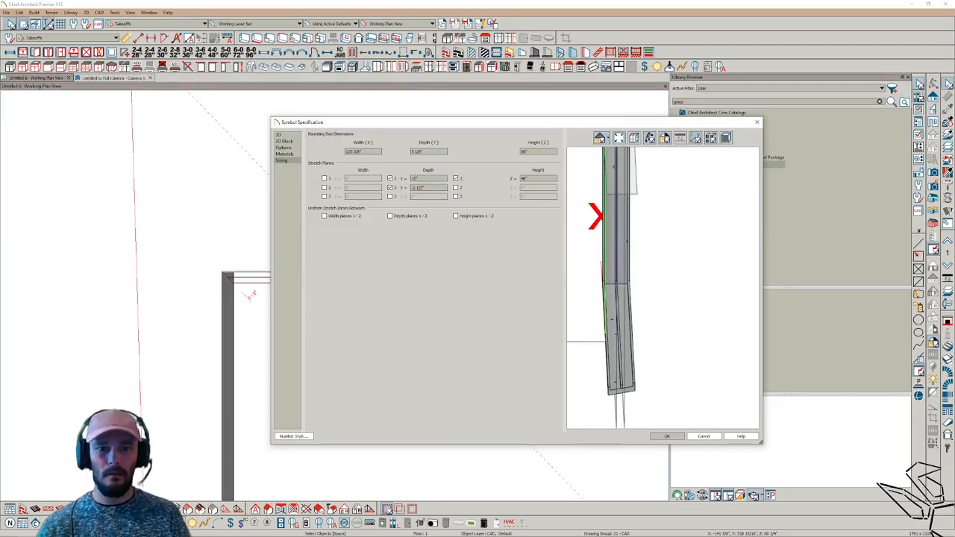
text(-4)
key(Tab)
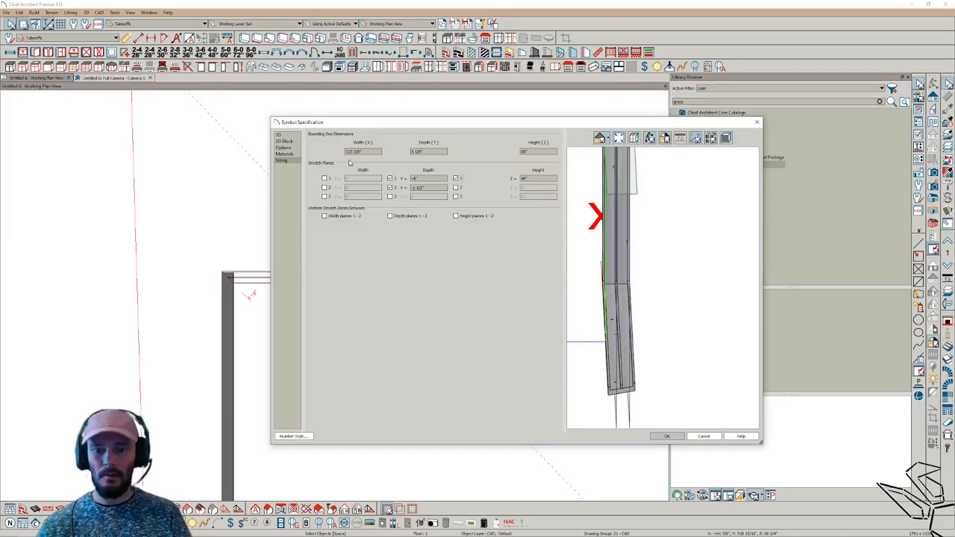
key(shift+Tab)
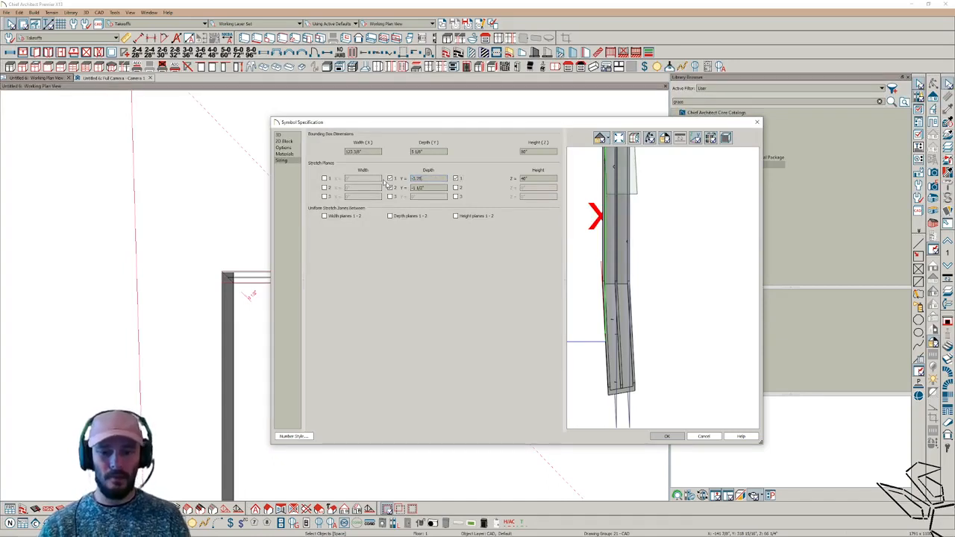
key(Tab)
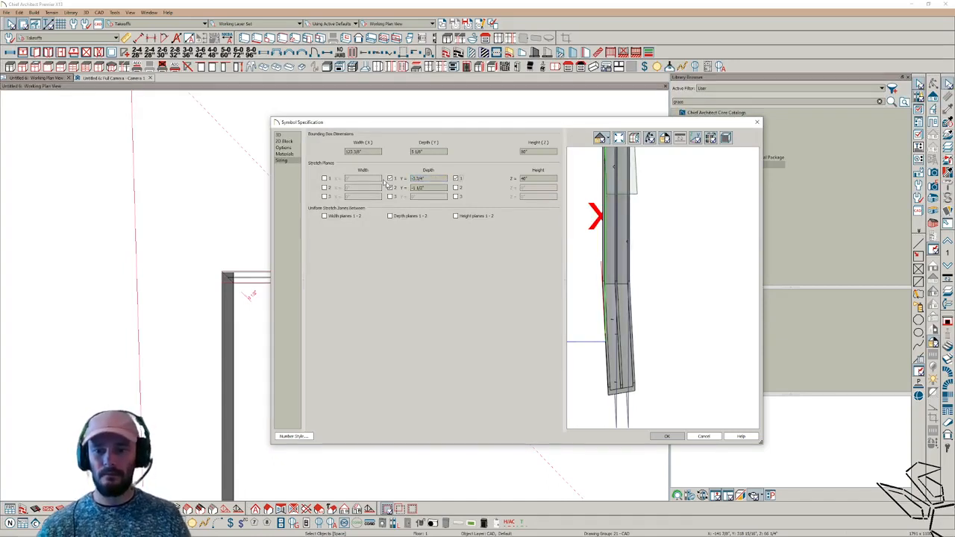
Step: Enable two width stretch planes for the frame symbol and set them at -60" and 60"
click(326, 179)
mouse_move(632, 232)
mouse_down()
mouse_move(610, 234)
mouse_move(619, 239)
mouse_up()
scroll(611, 235, down, 2)
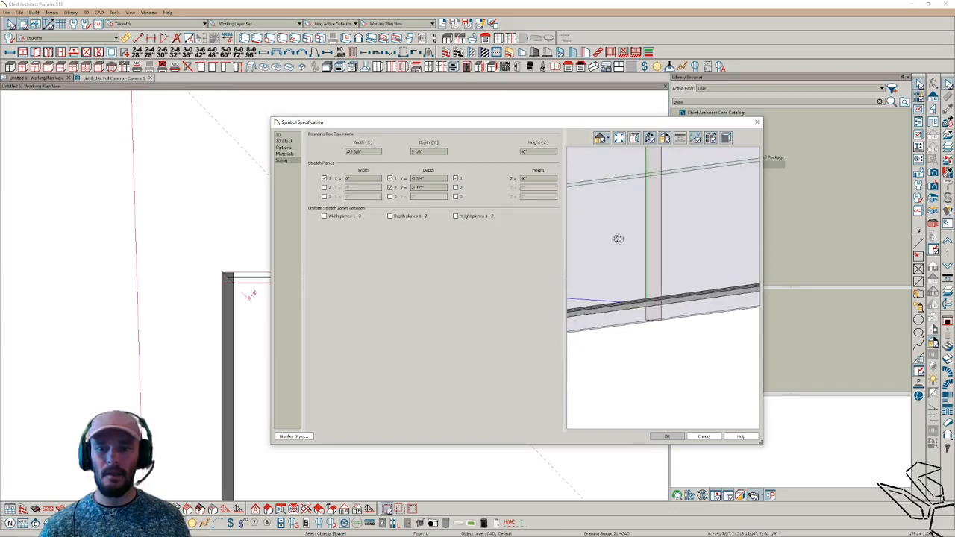
middle_drag(619, 239, 678, 289)
scroll(678, 293, down, 2)
drag(678, 294, 646, 296)
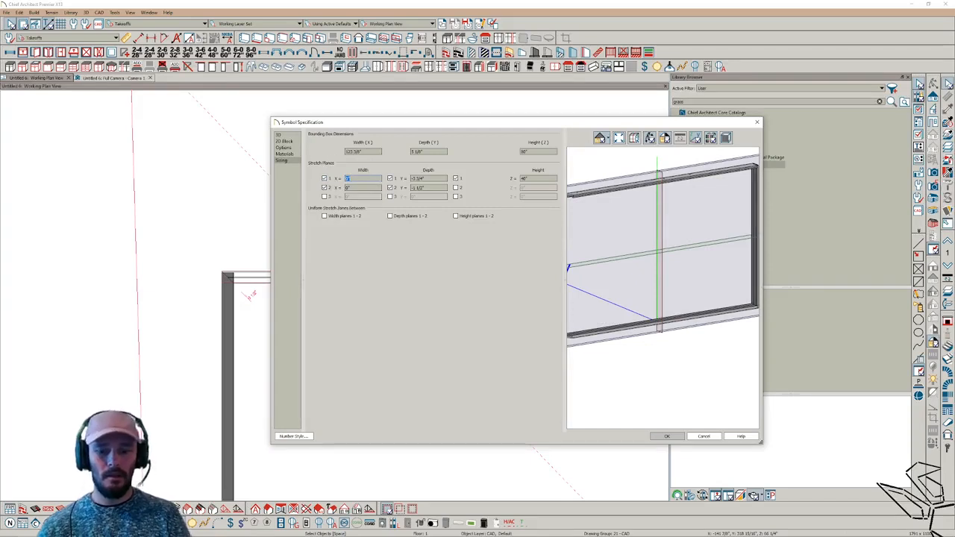
key(Tab)
text(60)
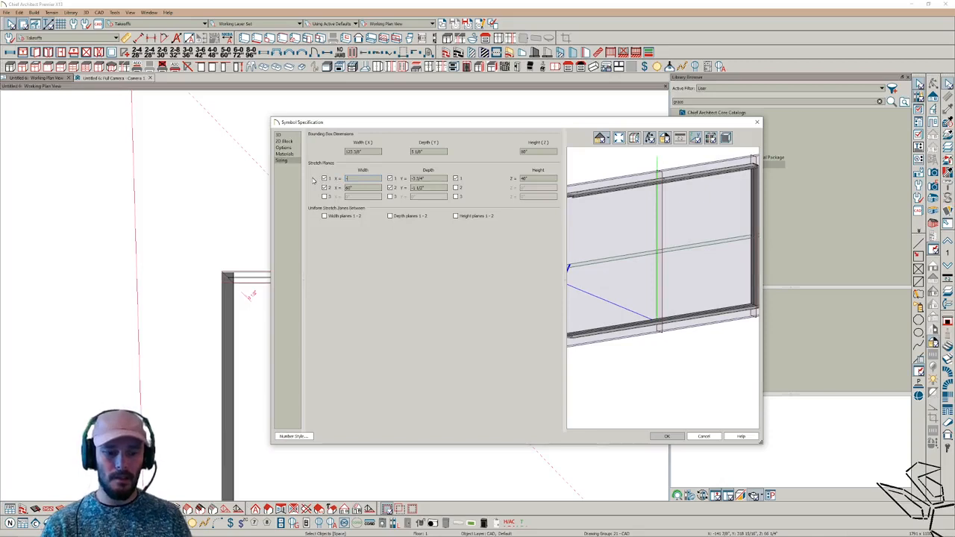
key(Tab)
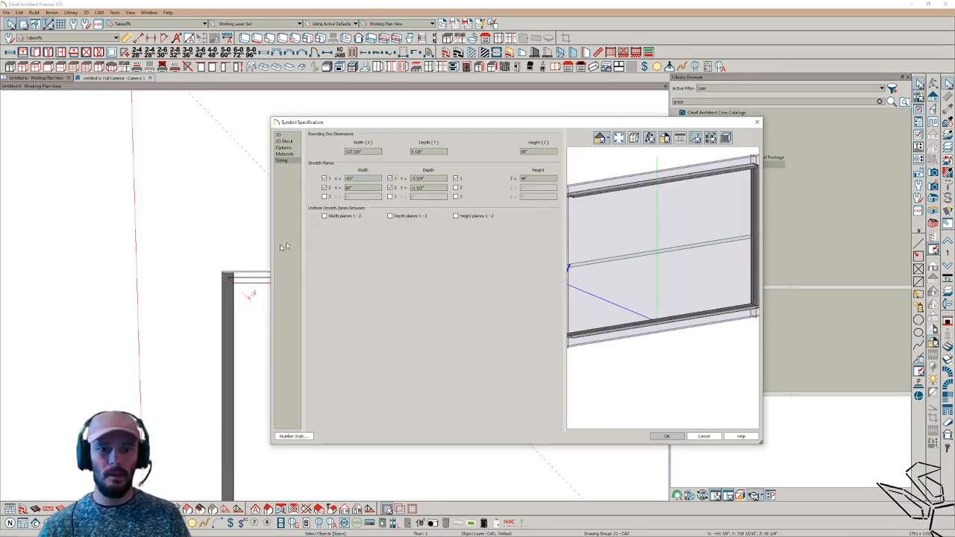
Step: Turn on uniform stretching between width planes 1 and 2, and check the planes at both ends of the frame
click(325, 216)
drag(680, 215, 700, 229)
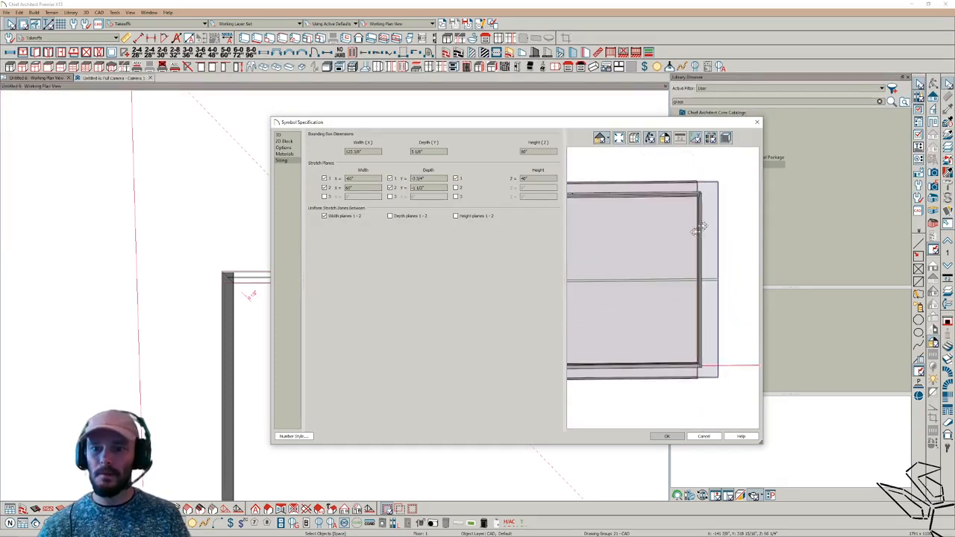
middle_drag(699, 229, 785, 234)
scroll(662, 244, down, 2)
drag(662, 244, 670, 248)
scroll(594, 247, up, 2)
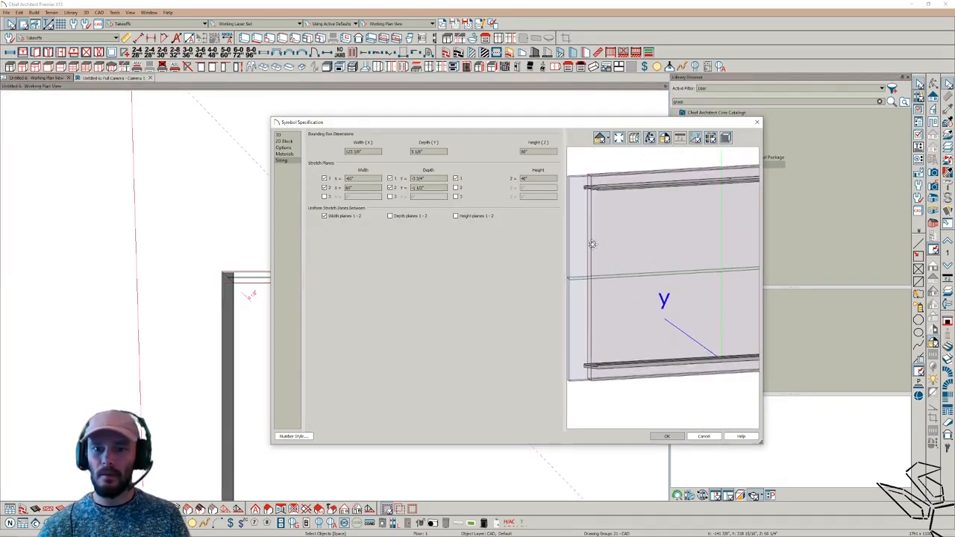
drag(614, 219, 600, 269)
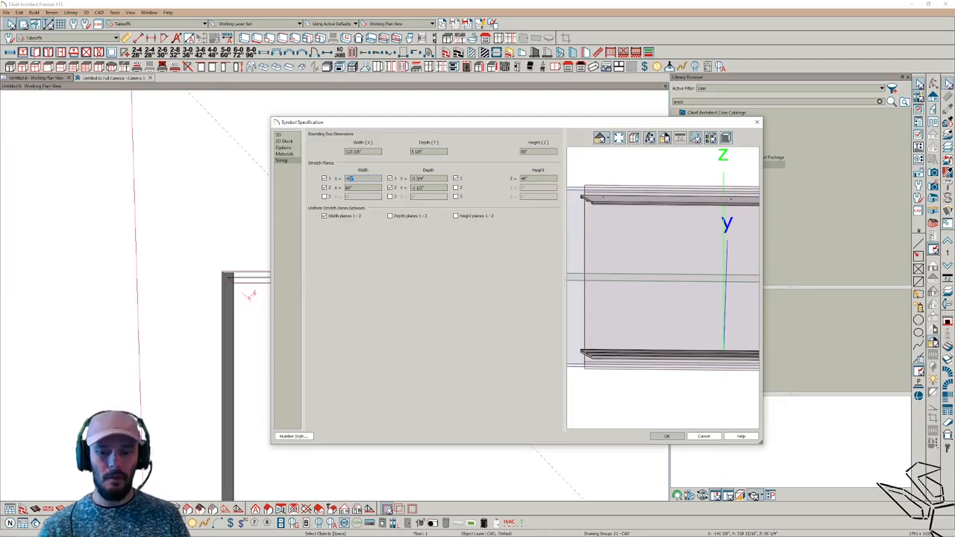
Step: Set the first width stretch plane to -54", clear of the mitred corner end, and accept the symbol specification
text(-58)
key(Tab)
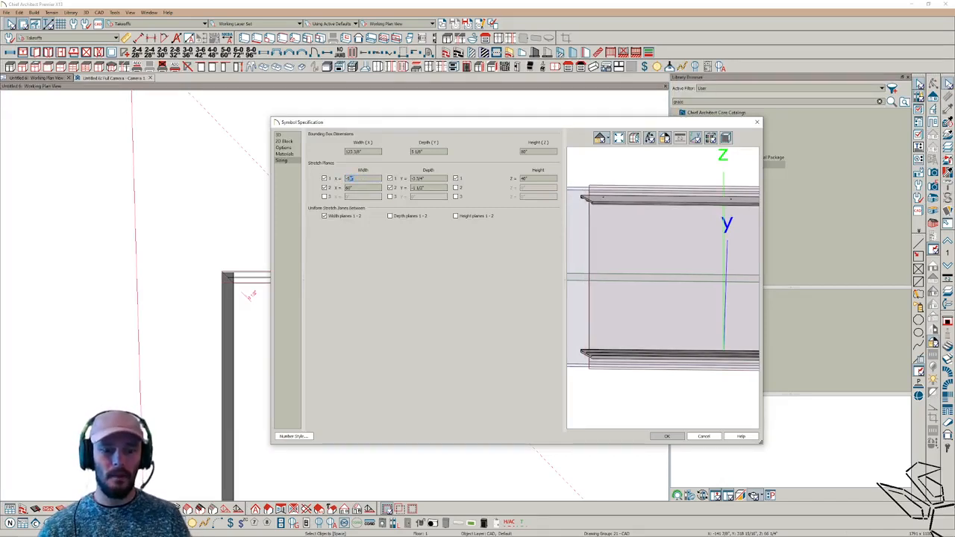
text(54)
key(Tab)
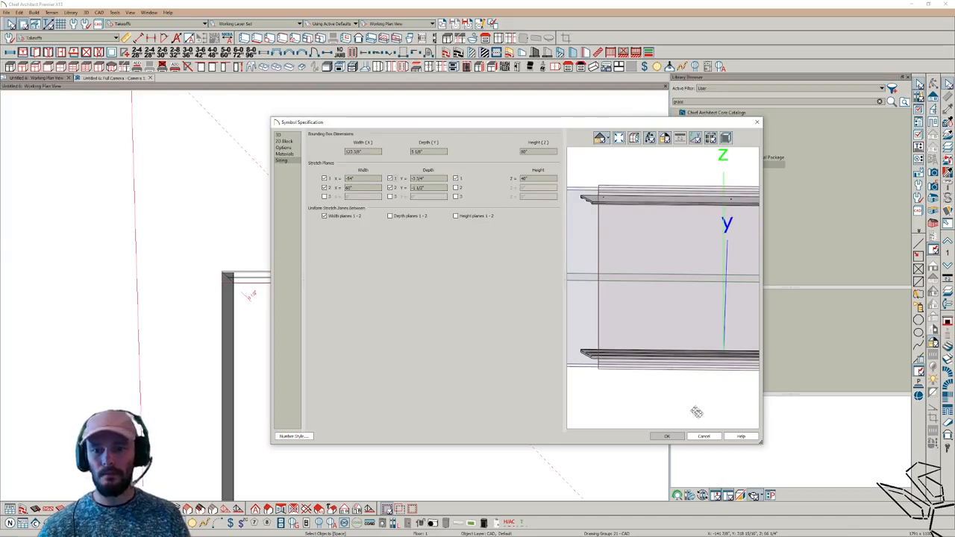
click(667, 439)
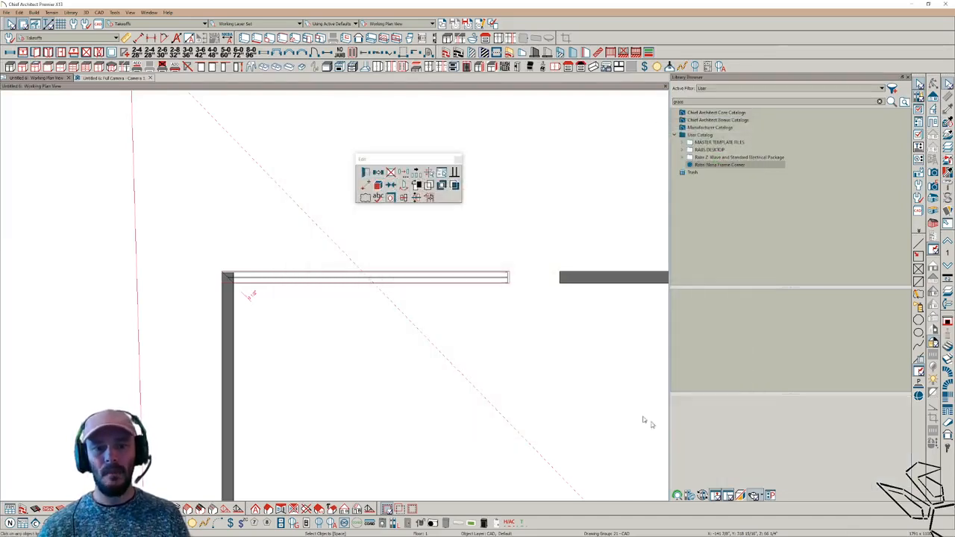
Step: Place the Rabs-Nana Frame Corner library symbol in the exterior wall next to the corner with the (E)-4074PT window
scroll(472, 332, down, 3)
middle_drag(463, 348, 416, 155)
scroll(415, 155, down, 3)
middle_drag(410, 273, 407, 171)
scroll(408, 179, down, 2)
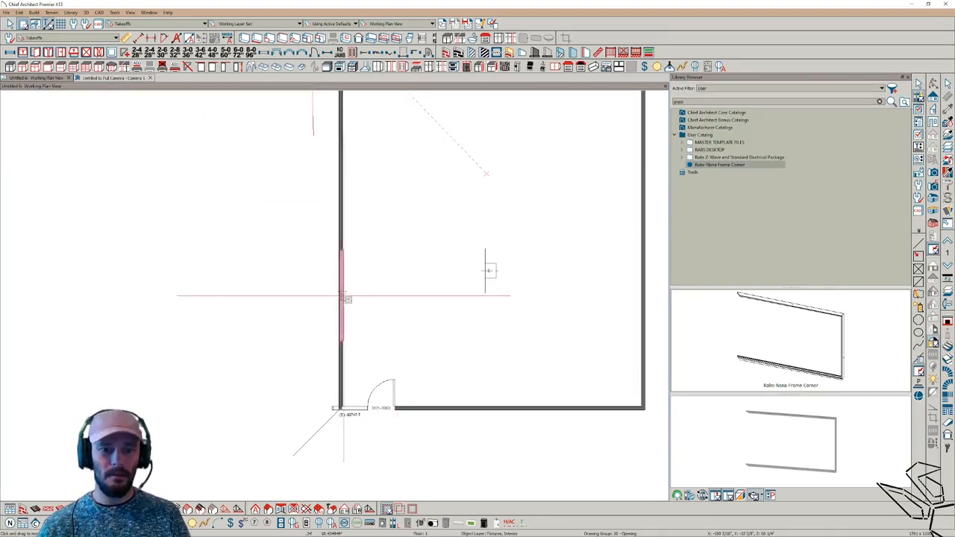
scroll(340, 357, up, 2)
scroll(337, 357, up, 1)
click(337, 357)
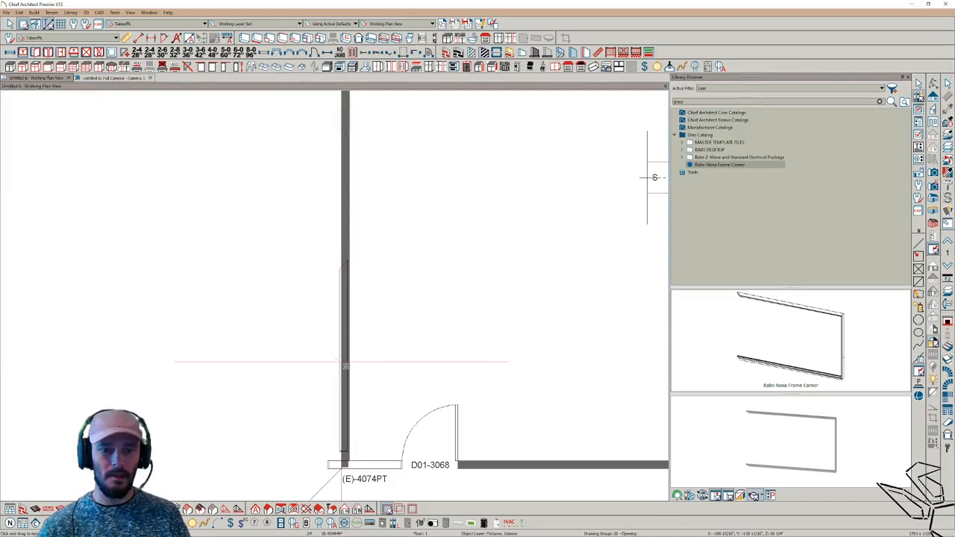
click(341, 362)
drag(309, 355, 411, 362)
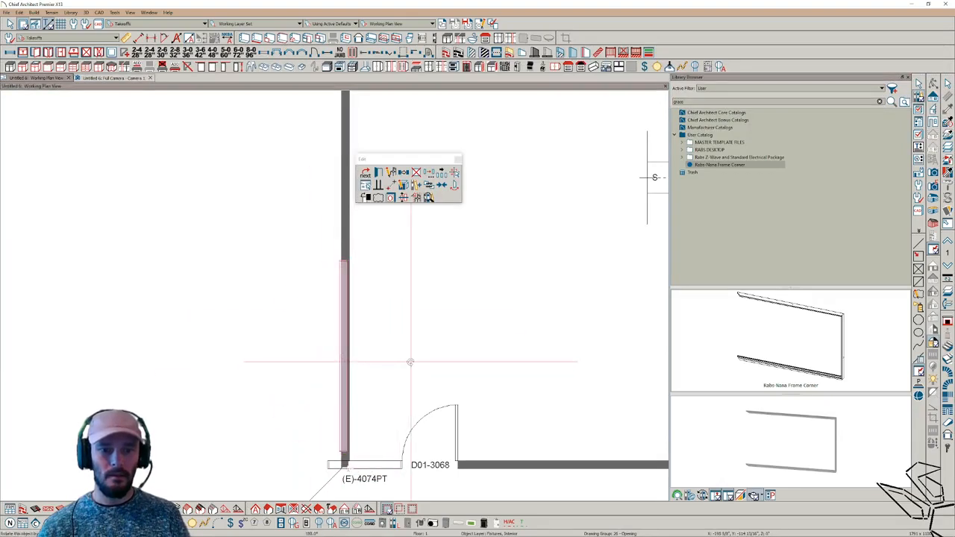
Step: Center the placed frame symbol within the thickness of its wall
scroll(339, 348, up, 2)
scroll(462, 325, down, 1)
middle_drag(463, 324, 481, 254)
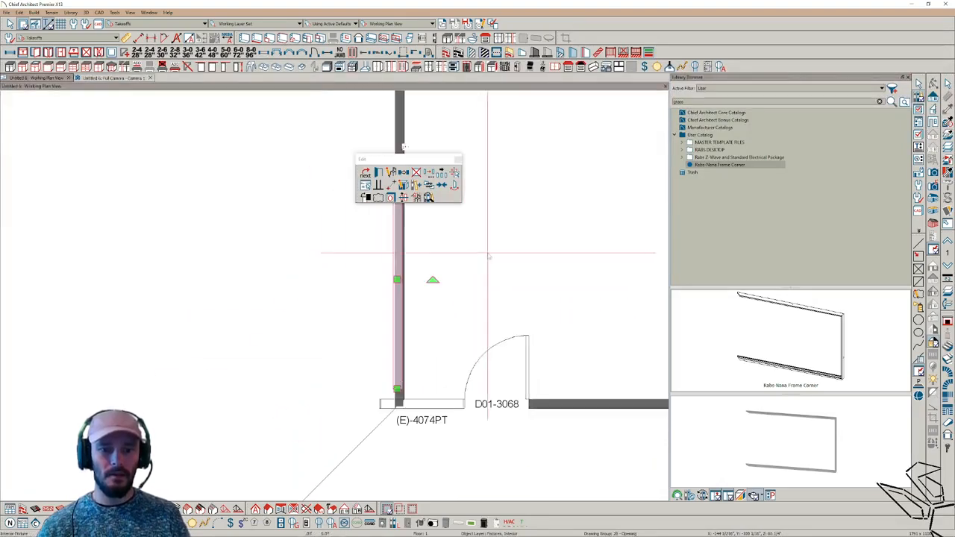
scroll(403, 261, up, 1)
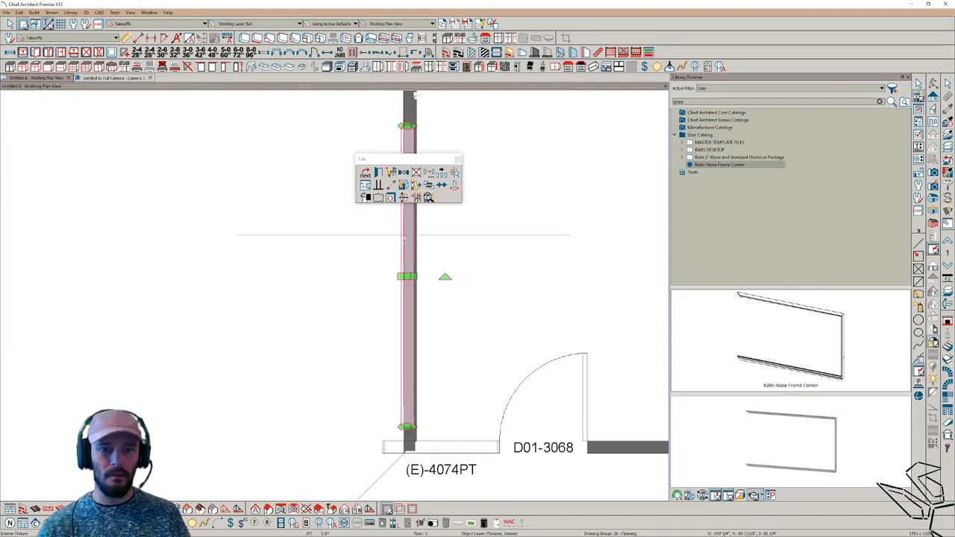
click(442, 185)
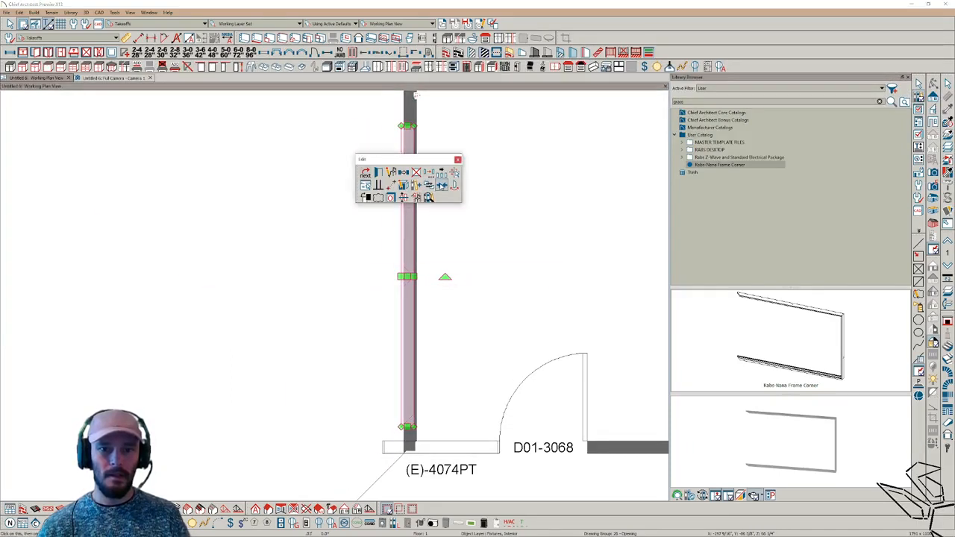
click(411, 308)
Step: Move the frame point to point so its mitred end meets the outer corner of the building
middle_drag(446, 354, 436, 297)
scroll(414, 371, up, 3)
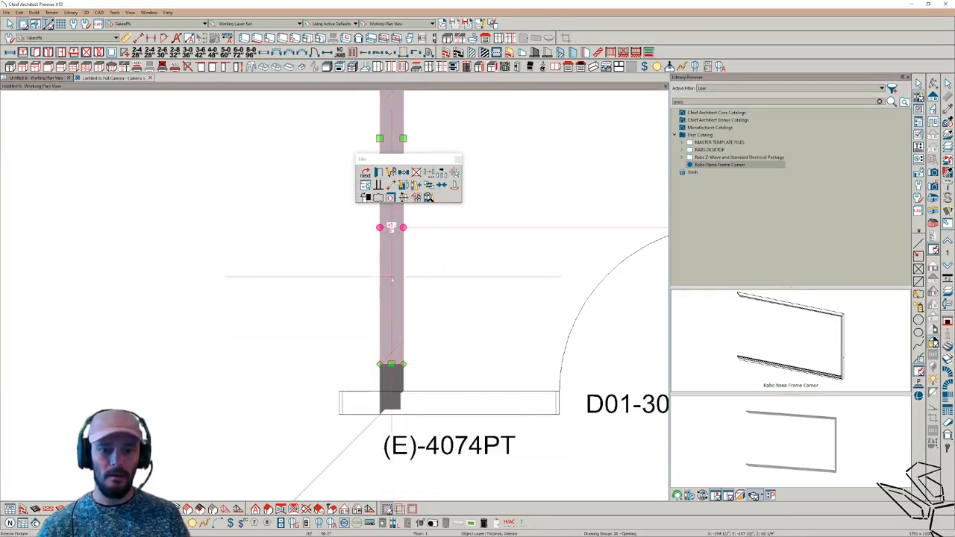
click(430, 186)
click(380, 365)
click(380, 415)
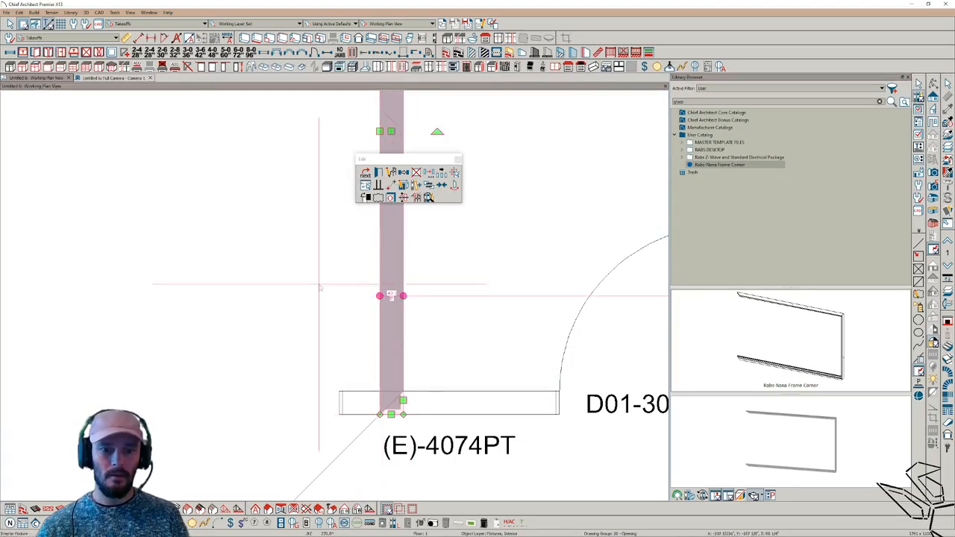
Step: In the 3D camera view, extend the shortened wall across the first frame to the building corner to close the gap
click(110, 77)
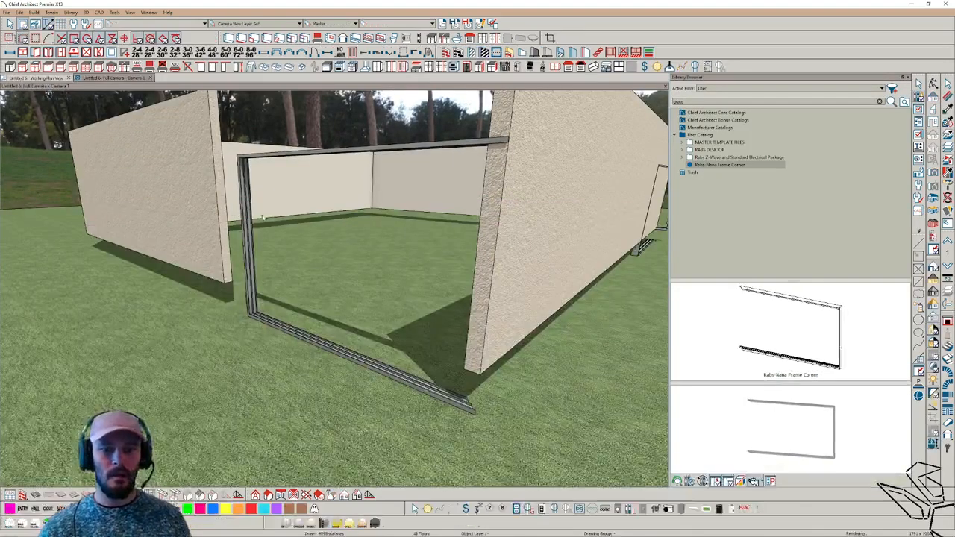
click(214, 181)
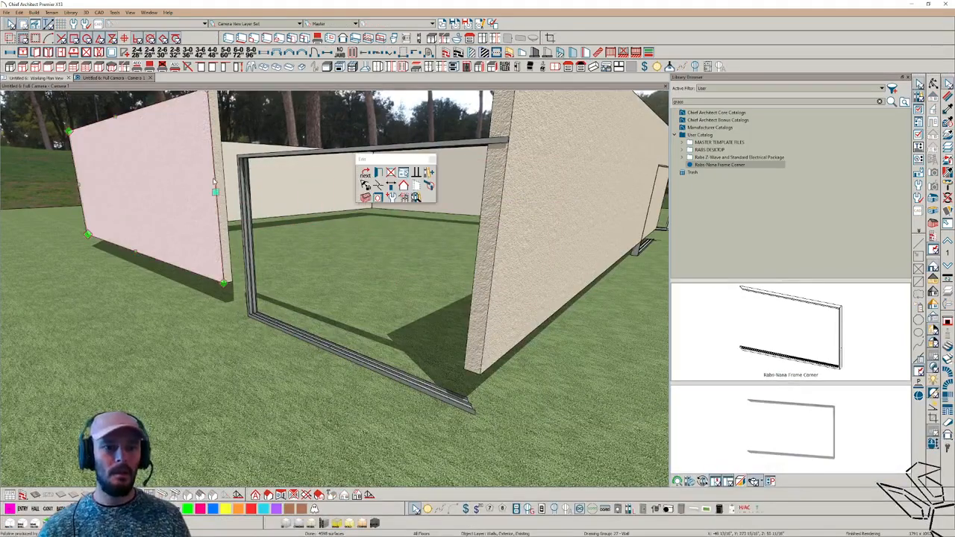
drag(214, 193, 483, 222)
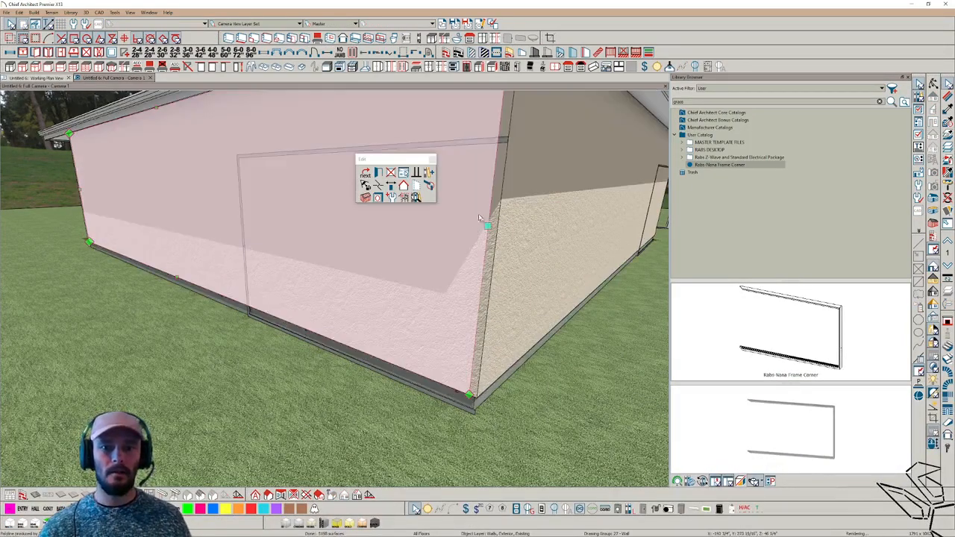
Step: Set the Inserts into Wall depth of the newly placed frame symbol to 0"
middle_drag(483, 223, 392, 182)
click(318, 216)
click(378, 172)
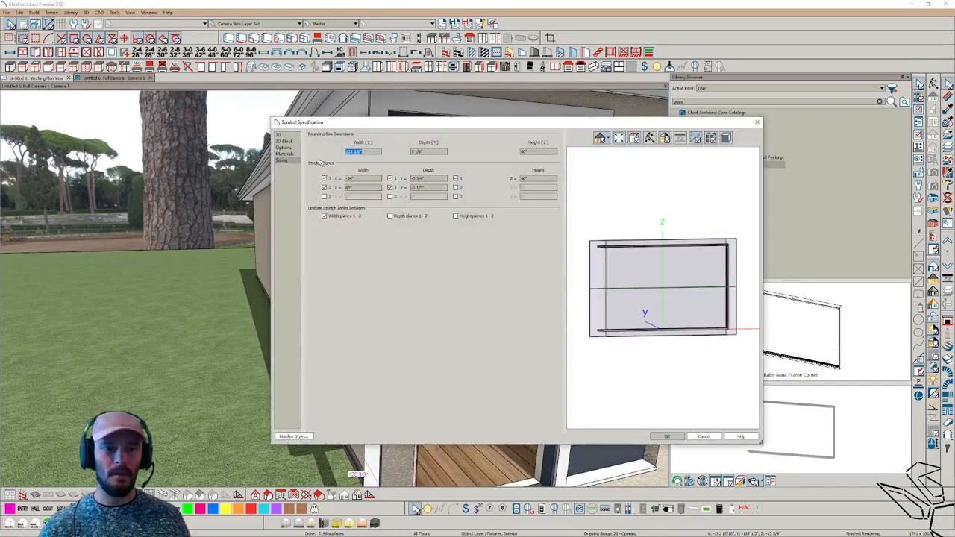
click(289, 148)
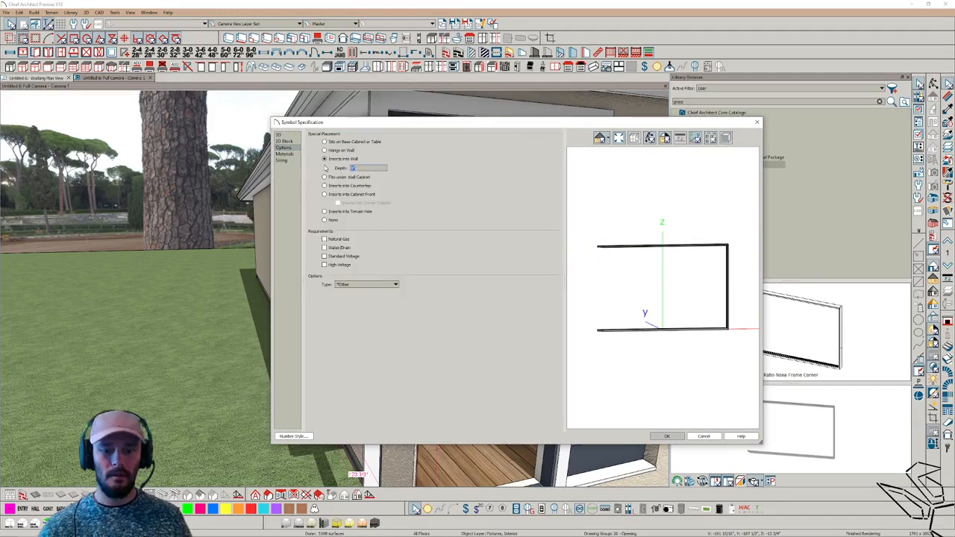
key(Return)
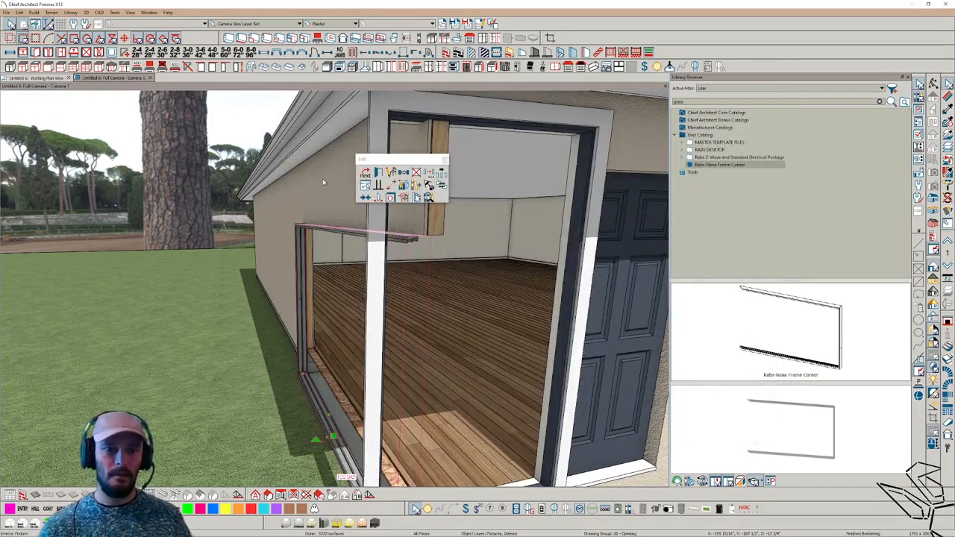
Step: Return to the plan view and center the frame symbol in its wall thickness again
middle_drag(263, 171, 348, 192)
click(43, 77)
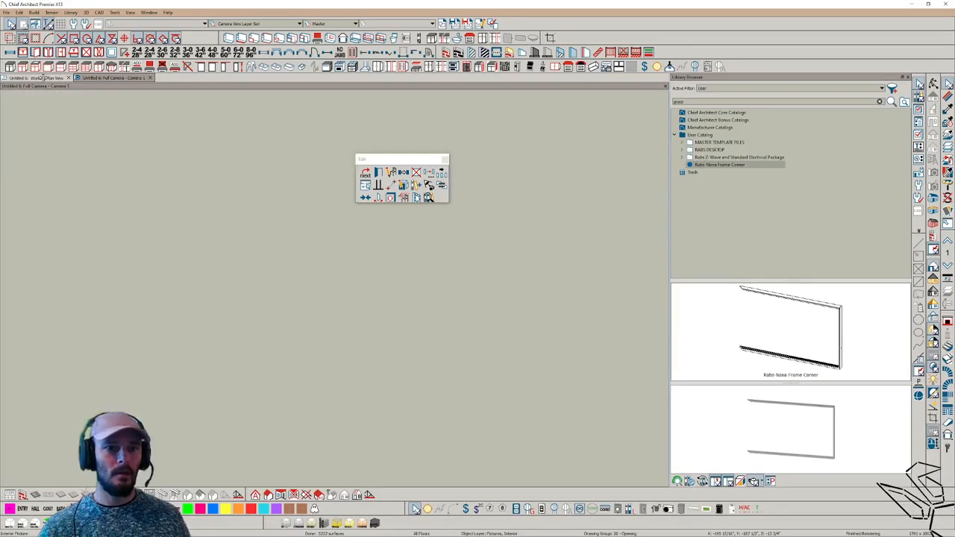
click(373, 251)
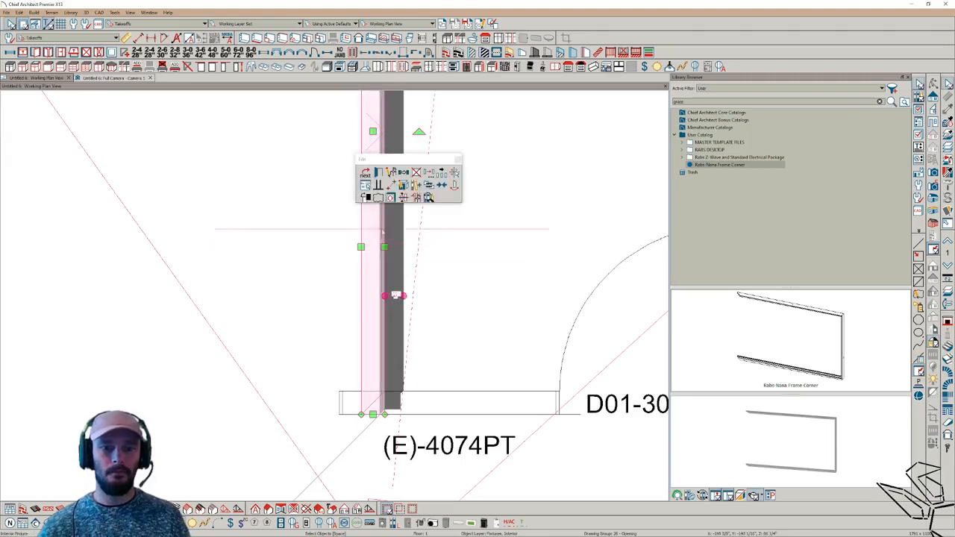
click(443, 187)
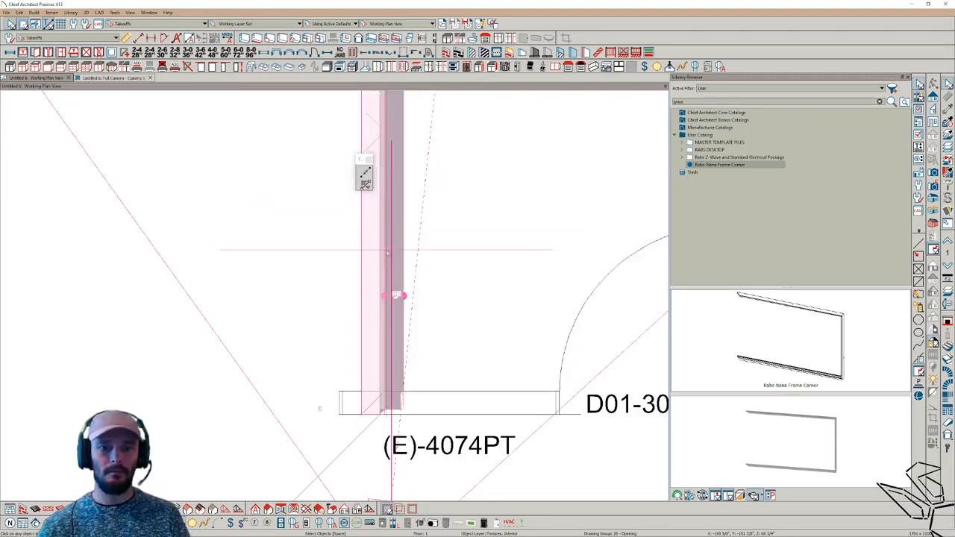
click(388, 249)
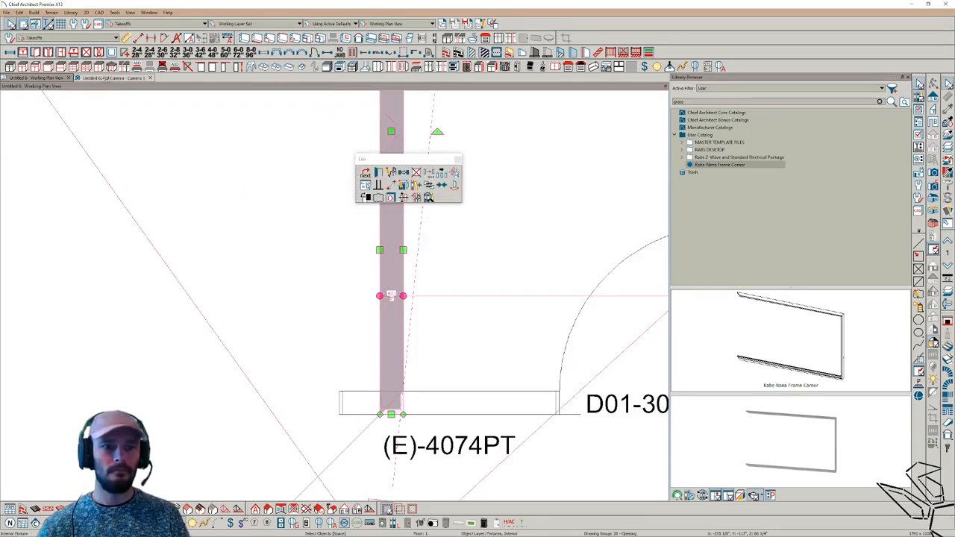
click(427, 373)
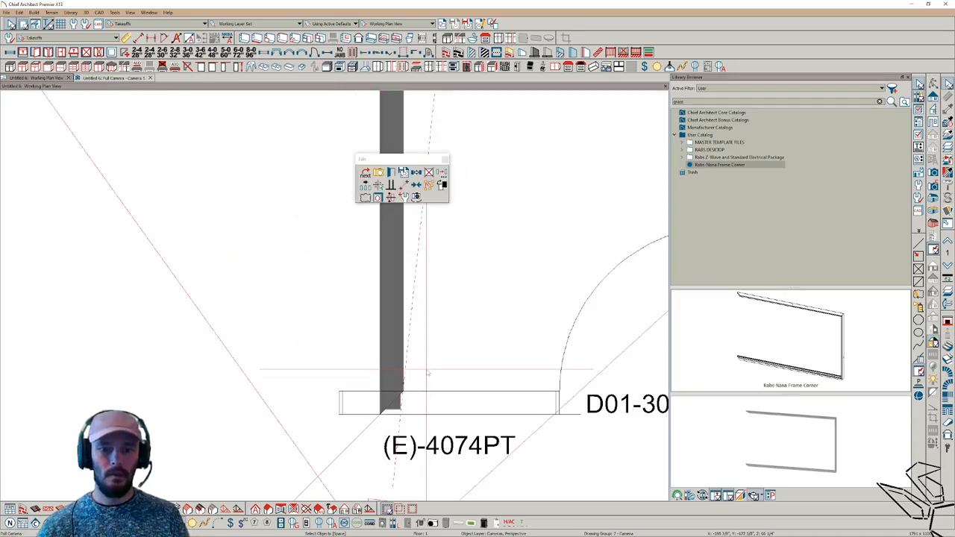
click(391, 296)
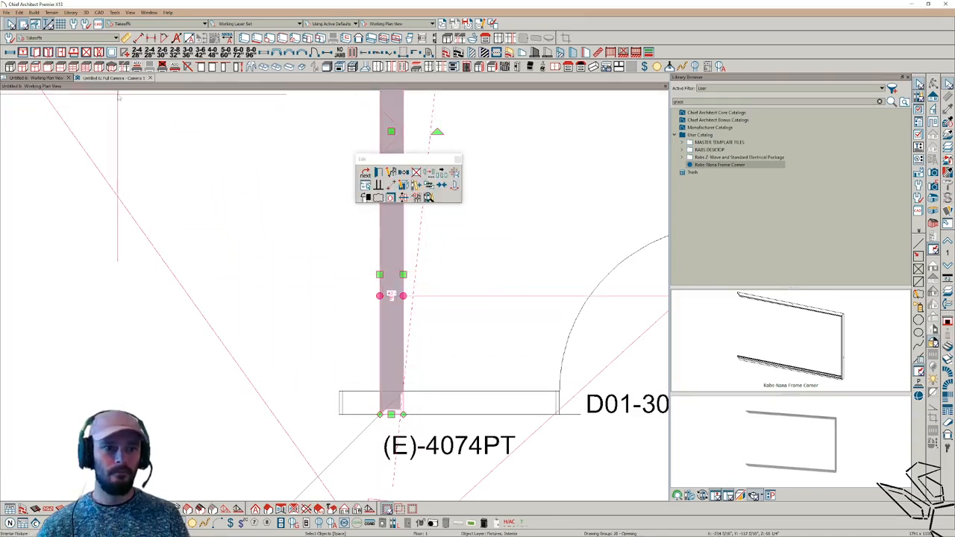
Step: Delete the existing corner window beside the door in the 3D camera view
click(112, 79)
middle_drag(338, 252, 306, 281)
click(306, 280)
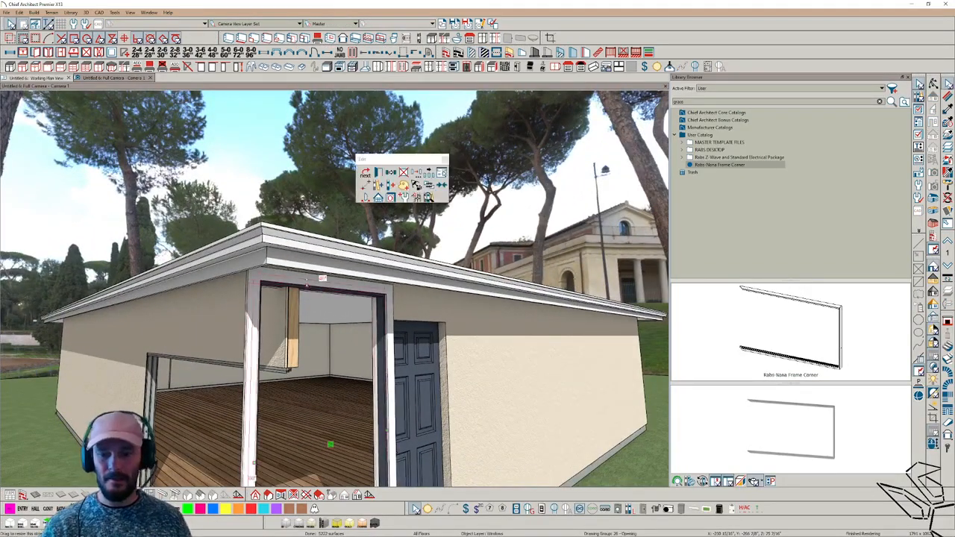
key(Delete)
middle_drag(306, 283, 290, 360)
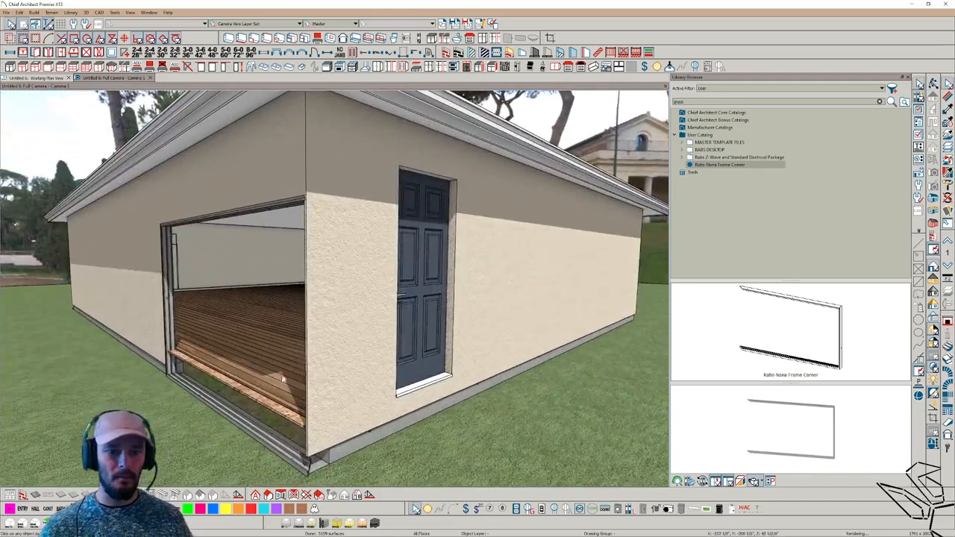
Step: Review the size and elevation settings in the corner frame's fixture specification
click(259, 206)
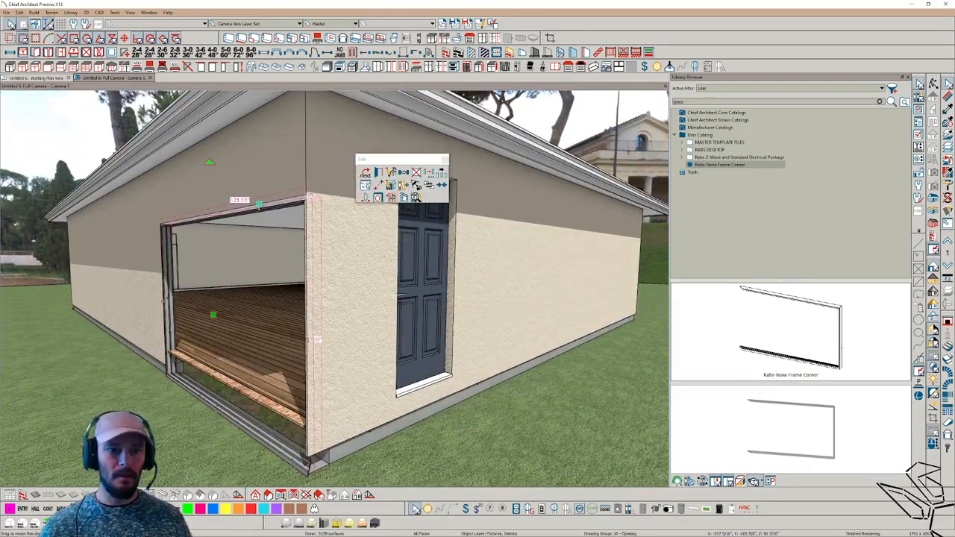
click(380, 173)
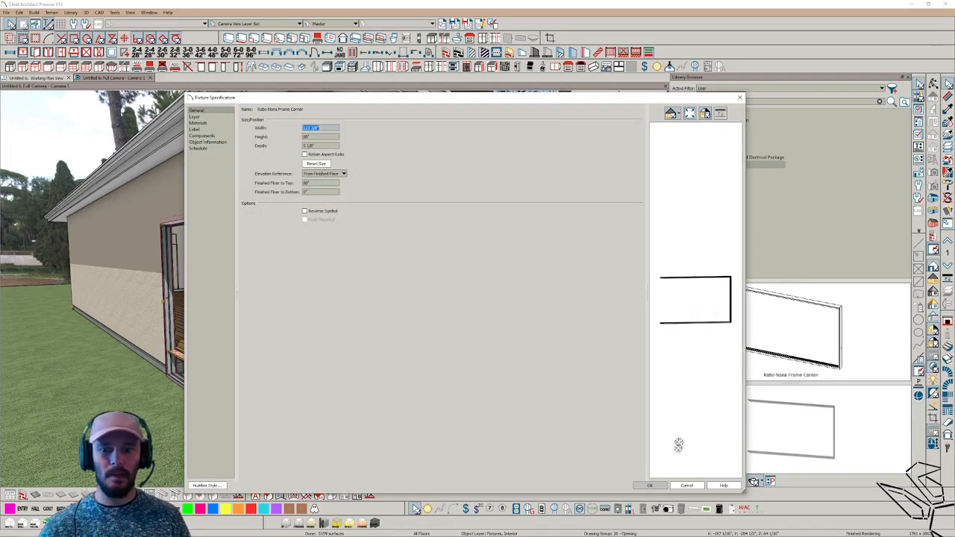
click(651, 486)
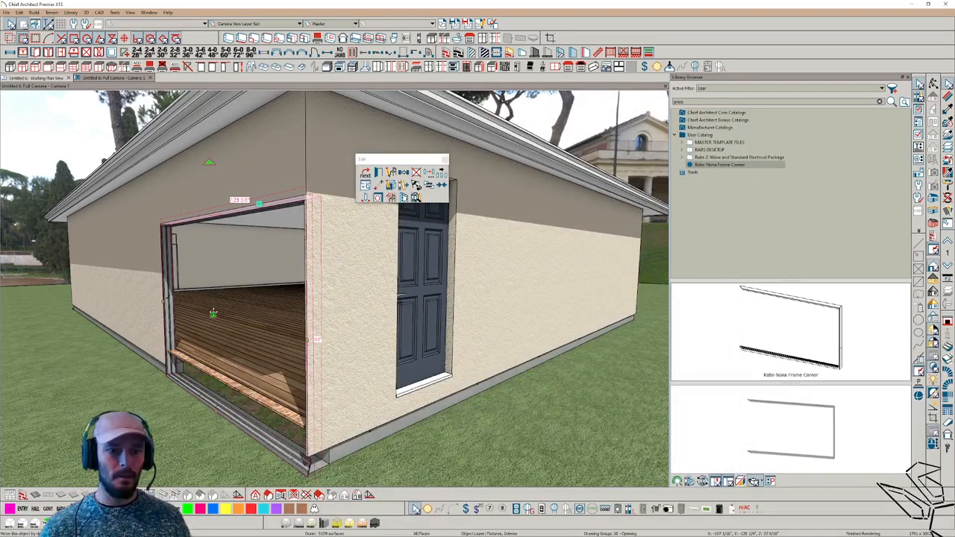
Step: Try raising the frame within the wall, and return its bottom to the finished floor
mouse_move(212, 313)
mouse_down()
mouse_move(207, 301)
mouse_move(212, 309)
mouse_up()
drag(214, 272, 202, 357)
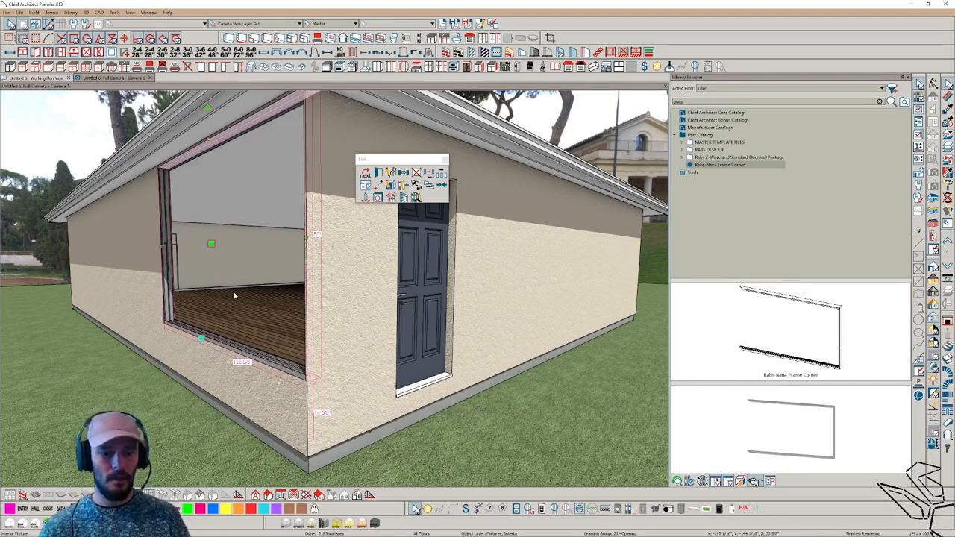
key(ctrl+e)
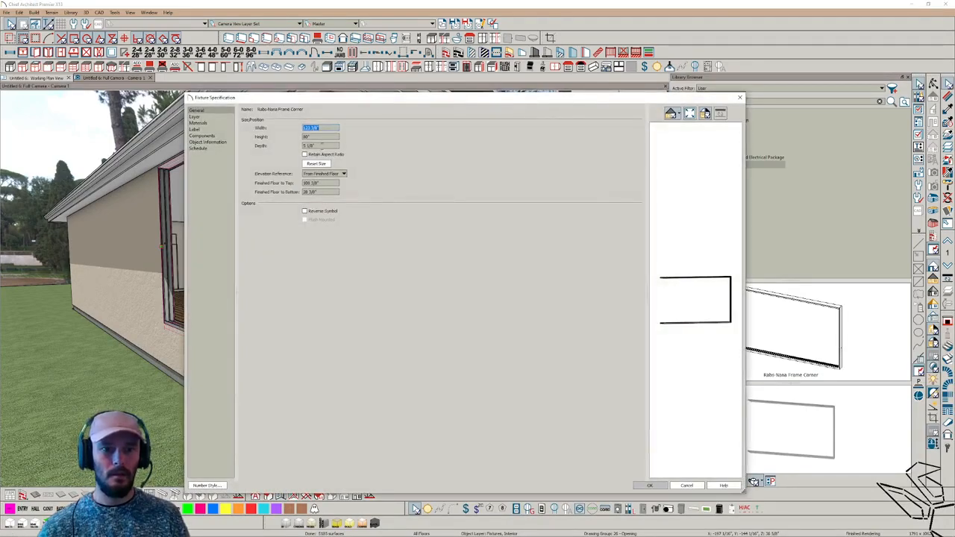
click(321, 192)
key(Return)
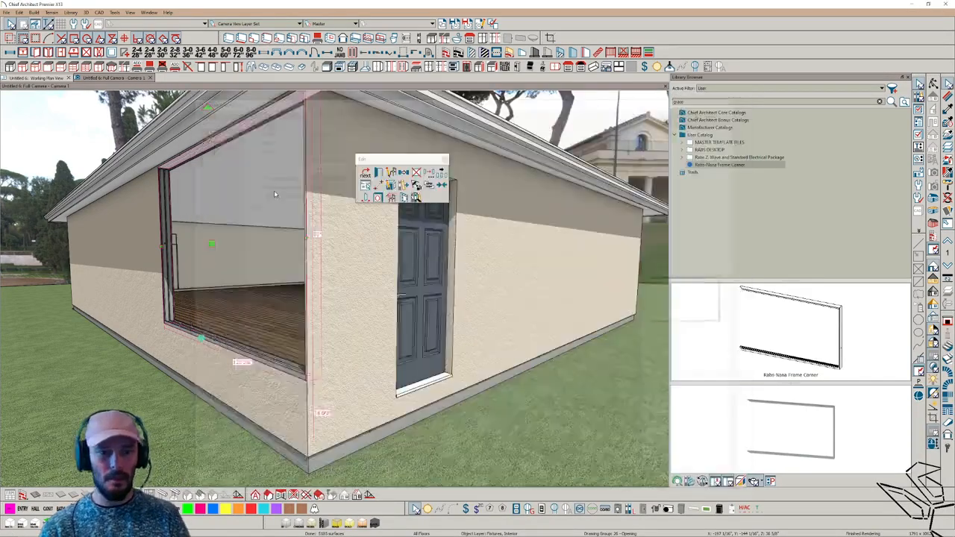
Step: Review the frame symbol's 3D, 2D block, placement, material and sizing settings without changing them, and look at the other corner frame
middle_drag(345, 297, 453, 305)
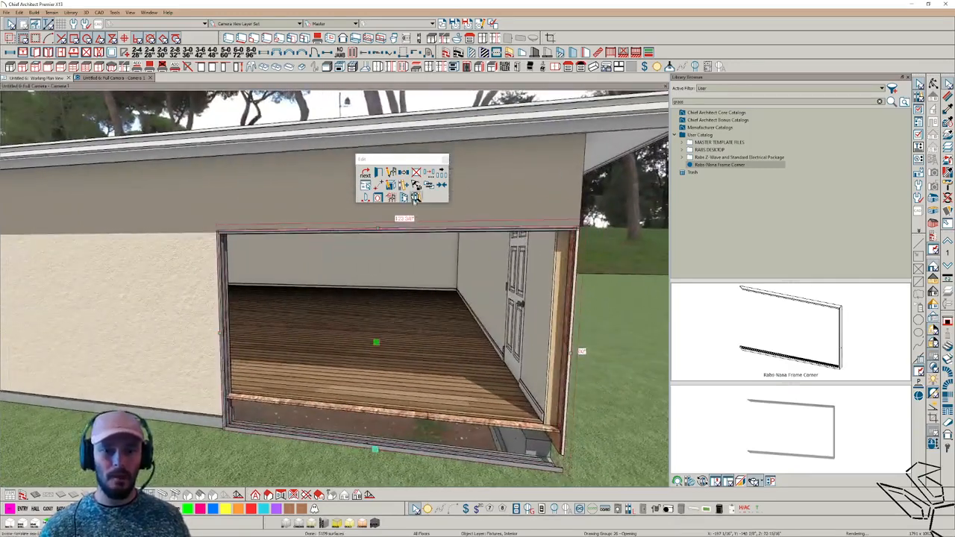
click(390, 173)
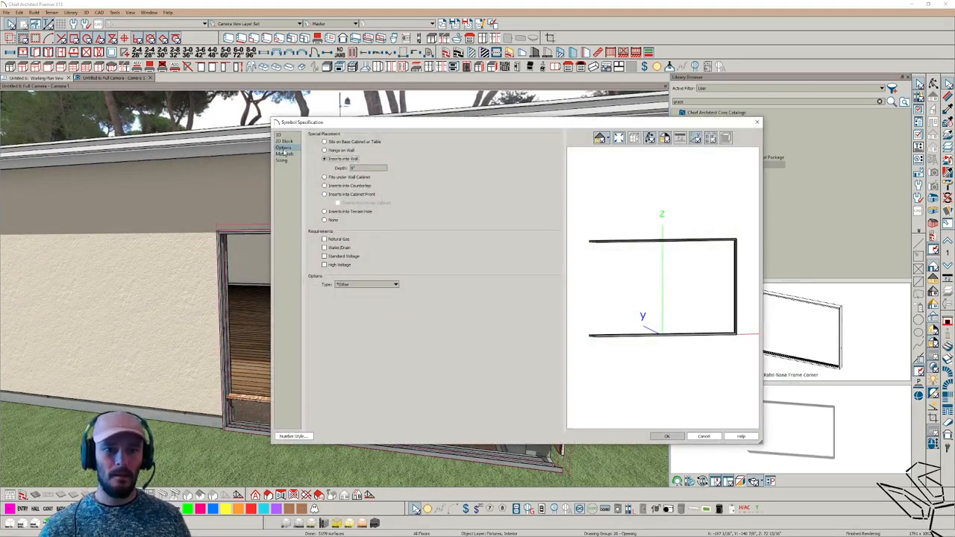
click(284, 137)
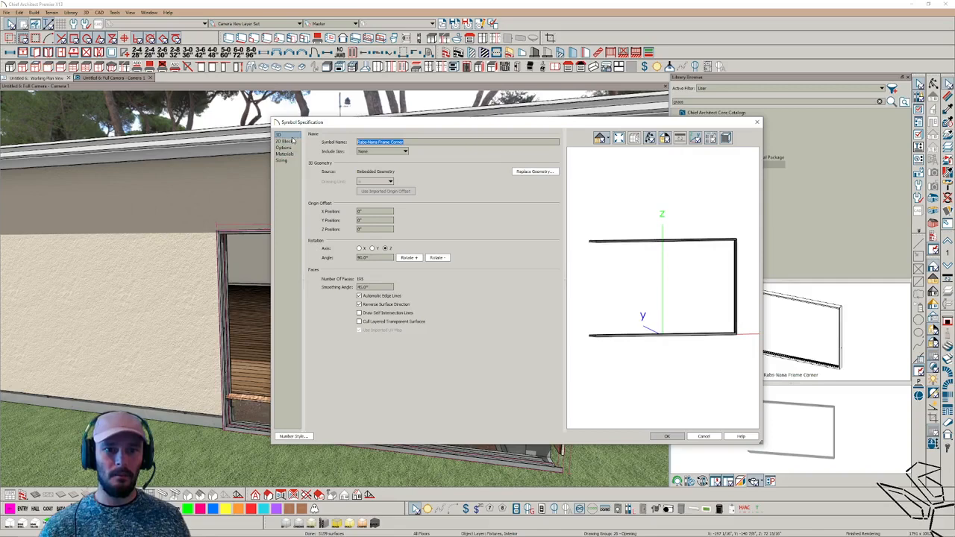
click(287, 142)
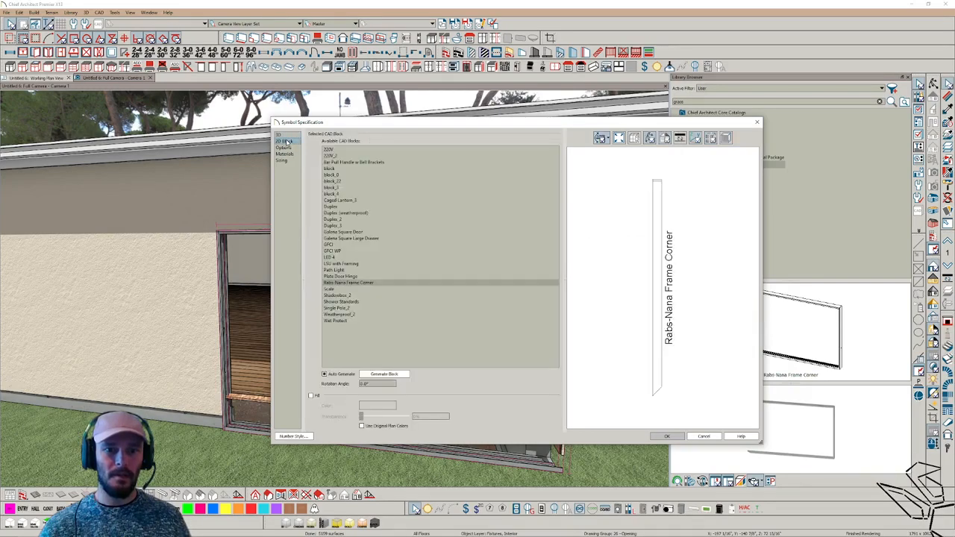
click(284, 148)
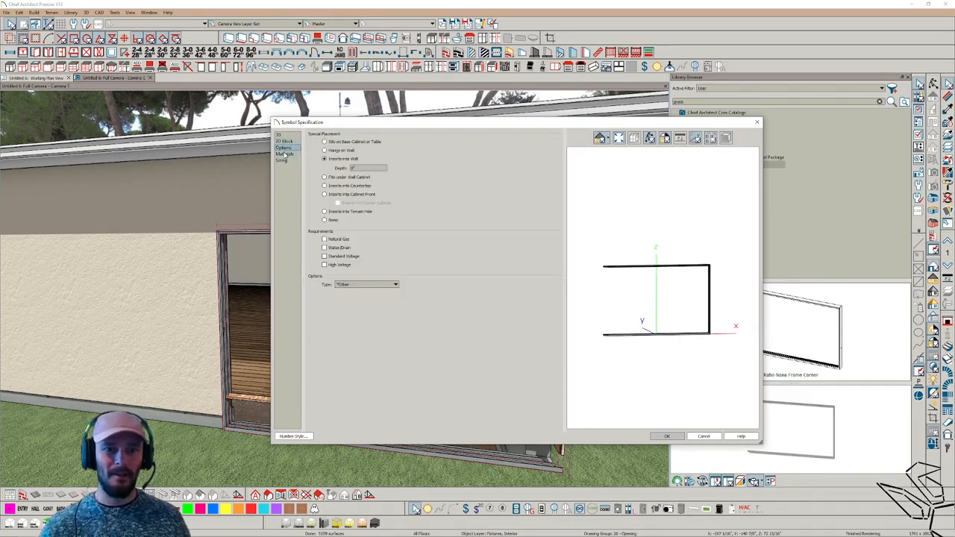
click(283, 154)
click(283, 161)
click(281, 135)
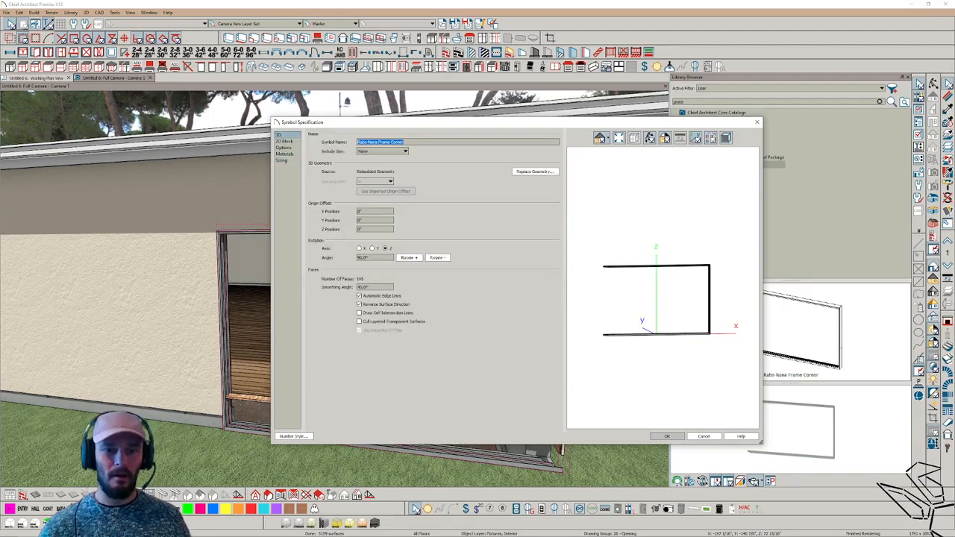
click(707, 437)
middle_drag(224, 316, 458, 200)
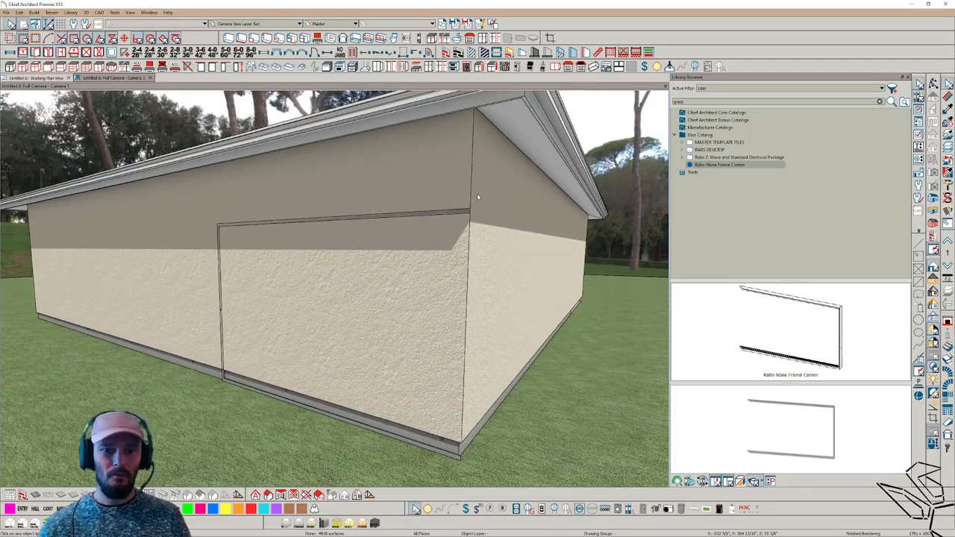
Step: Review the size and elevation settings of the frame's bottom track shape at the uncut wall, leaving them unchanged
click(403, 441)
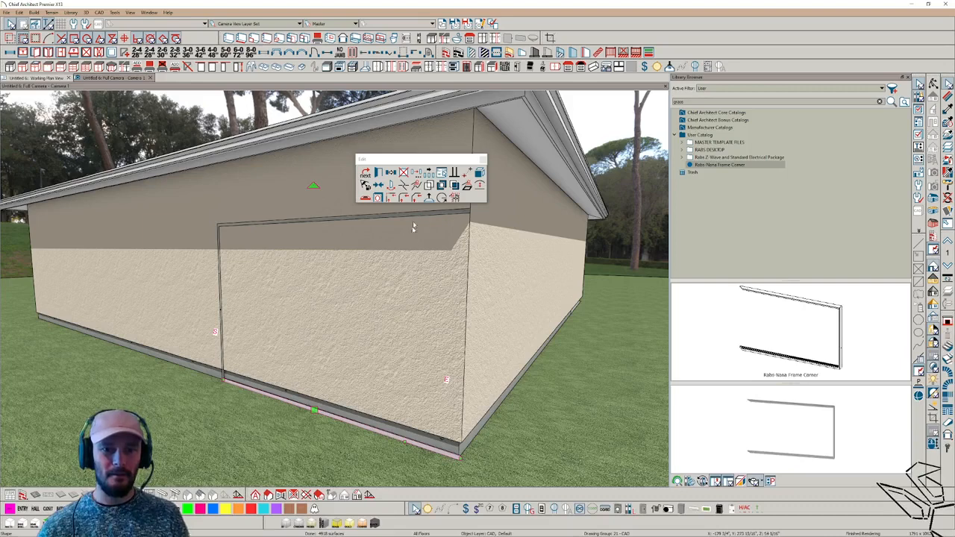
key(ctrl+e)
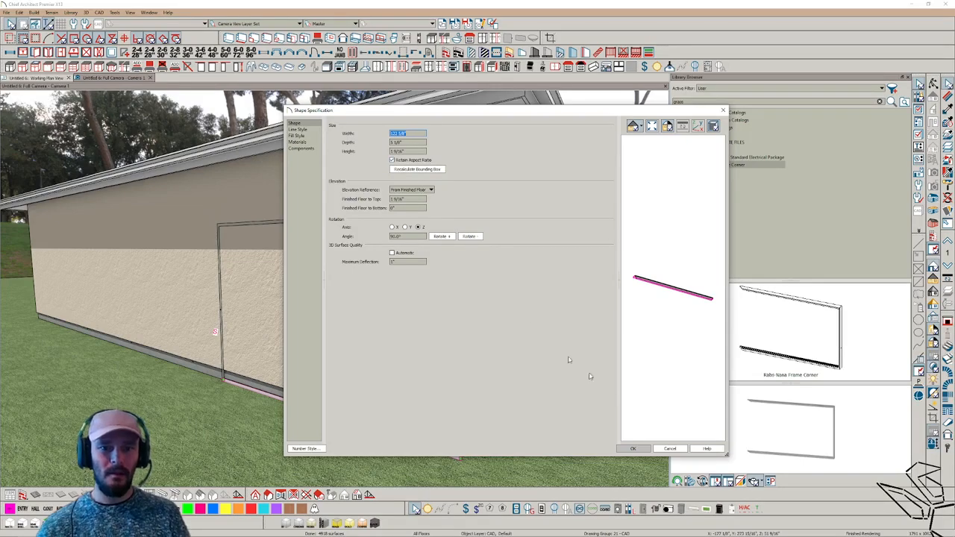
click(670, 448)
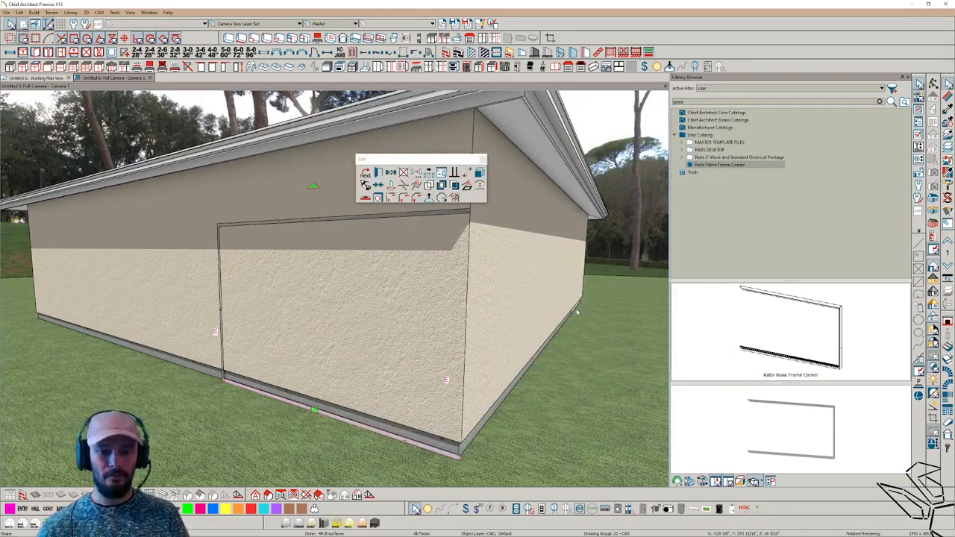
key(Escape)
Step: Set the elevation reference of the corner frame in the cut-out wall to From Floor
scroll(565, 287, up, 5)
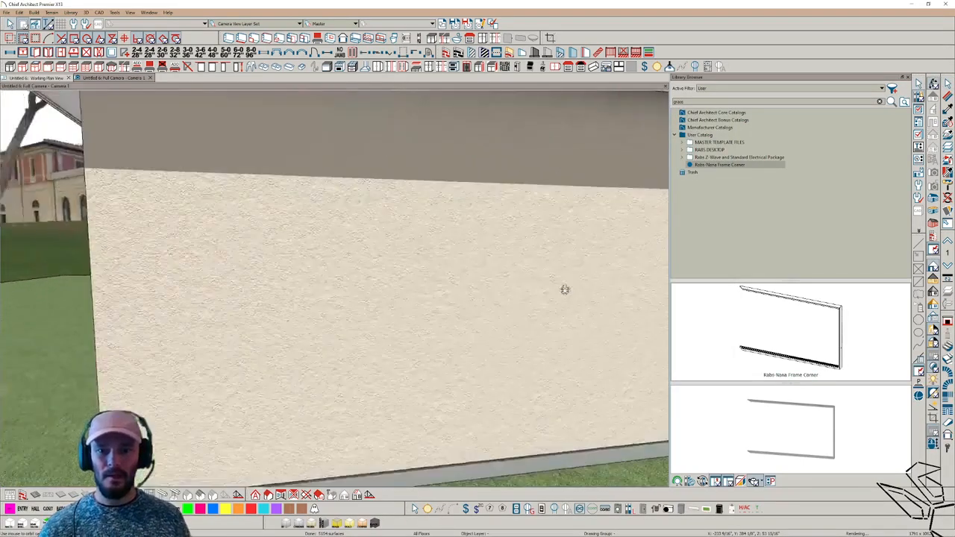
scroll(554, 367, down, 6)
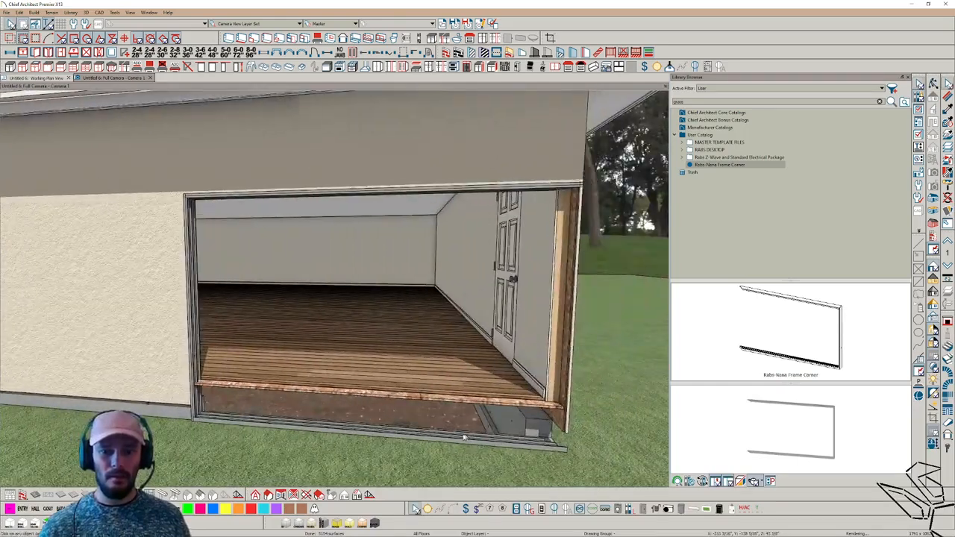
click(441, 439)
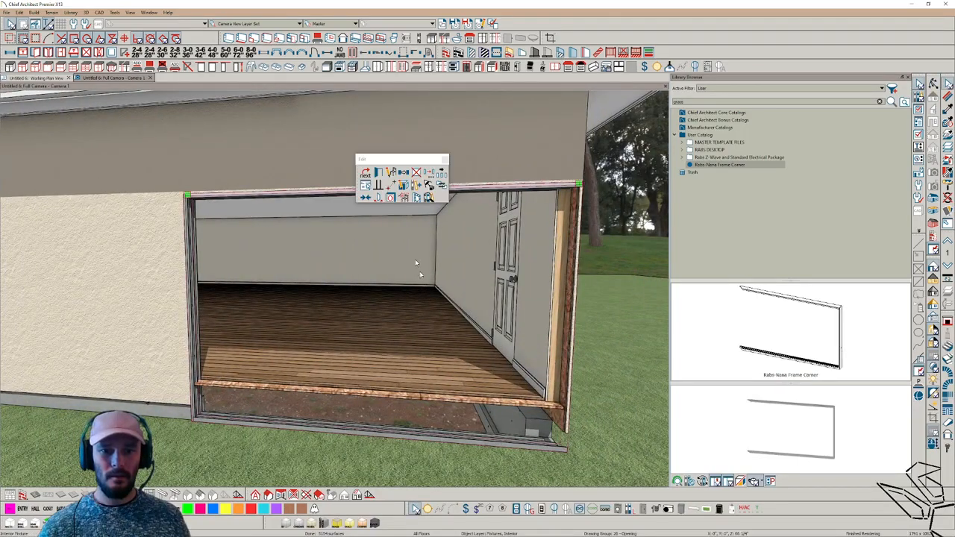
click(379, 172)
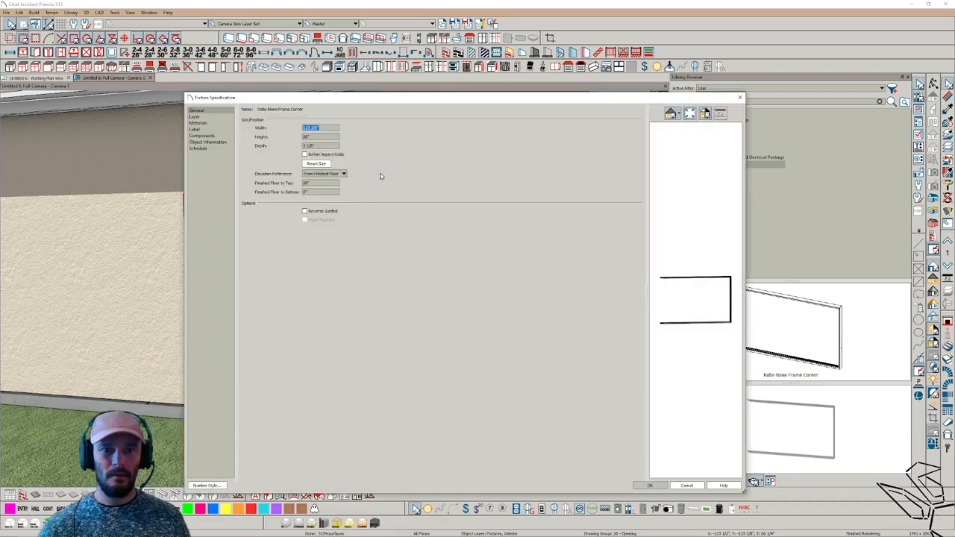
click(333, 173)
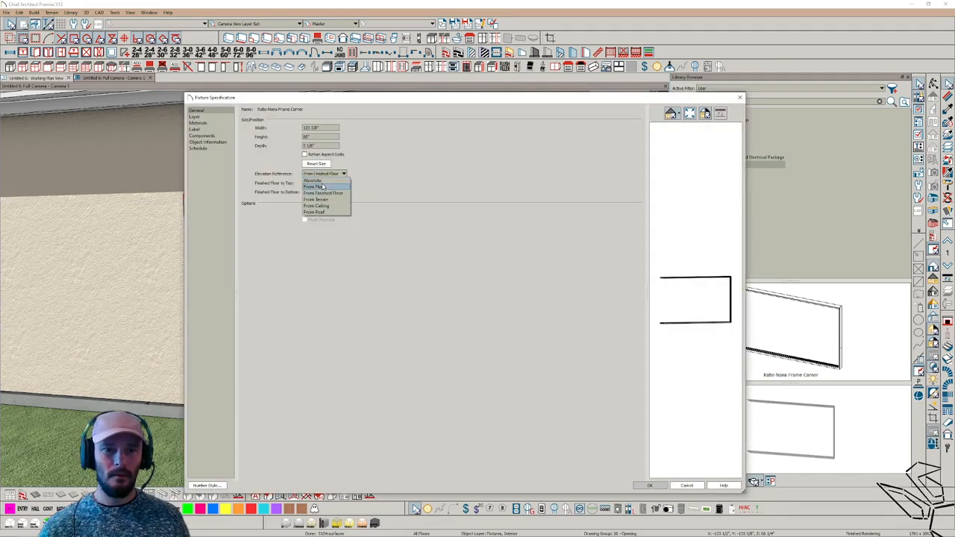
click(322, 186)
click(648, 485)
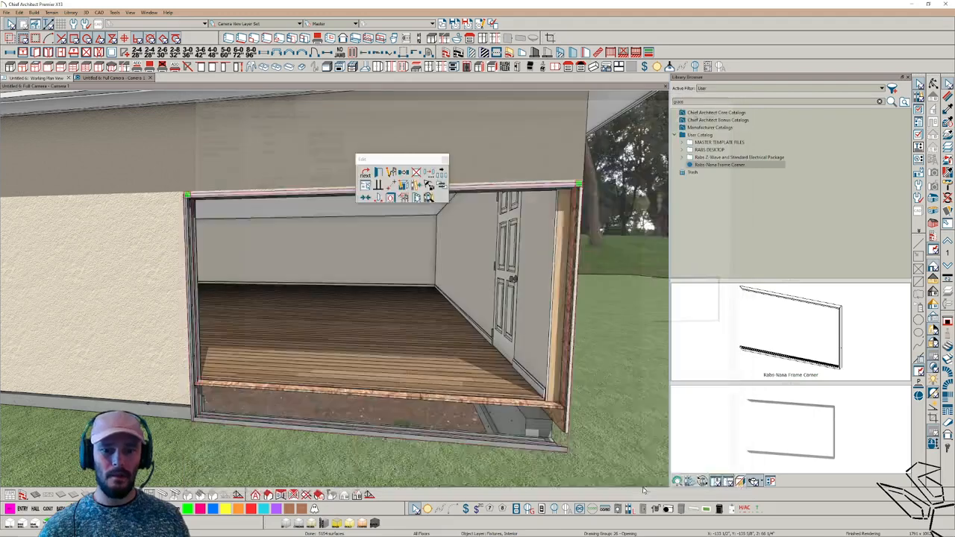
Step: Raise the corner frame fixture in the camera view so it sits higher in the exterior wall
click(186, 247)
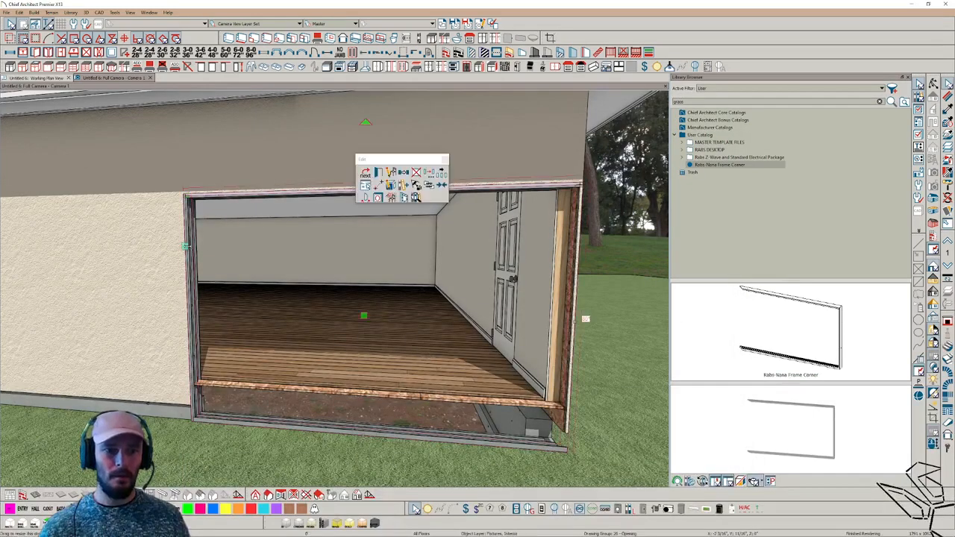
mouse_move(363, 315)
mouse_down()
mouse_move(359, 288)
mouse_move(354, 324)
mouse_move(359, 309)
mouse_move(377, 310)
mouse_up()
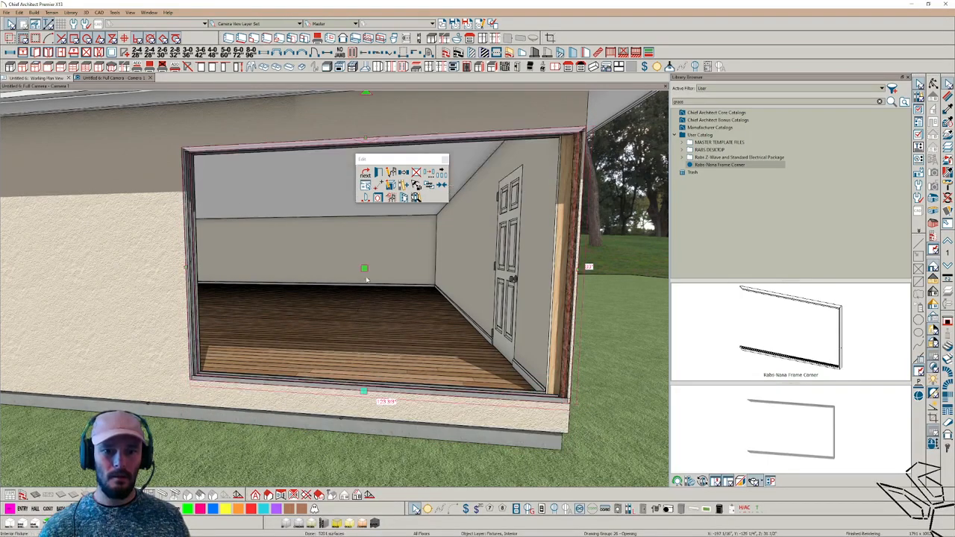
drag(364, 269, 365, 274)
mouse_move(363, 311)
mouse_down()
mouse_move(362, 332)
mouse_move(364, 325)
mouse_up()
click(364, 315)
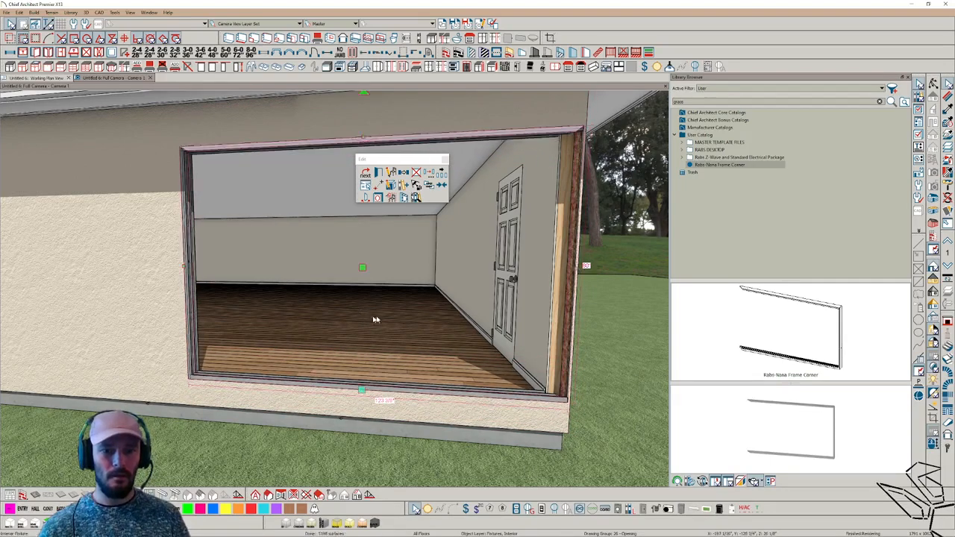
Step: Inspect the corner frame from inside the room and check its size and elevation in the fixture specification
middle_drag(451, 345, 390, 371)
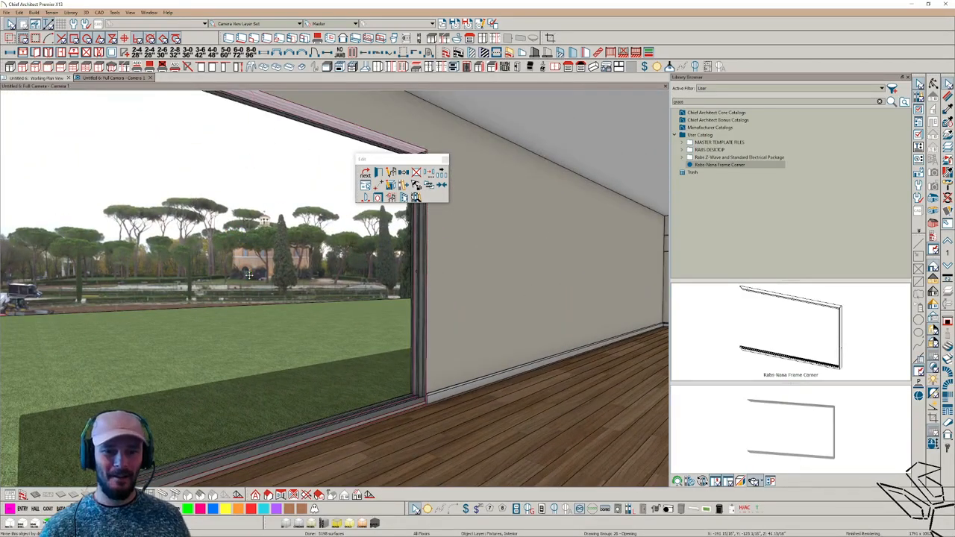
click(248, 274)
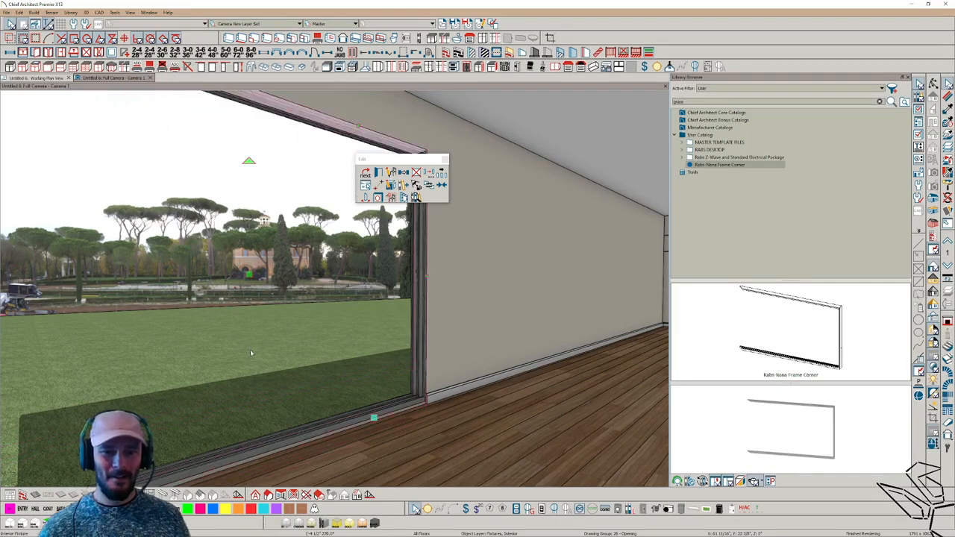
key(ctrl+e)
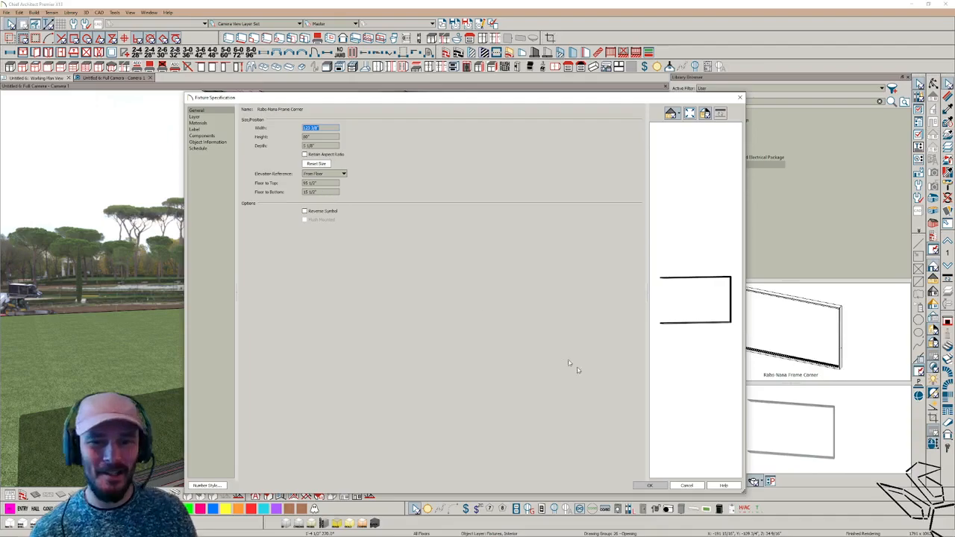
click(687, 486)
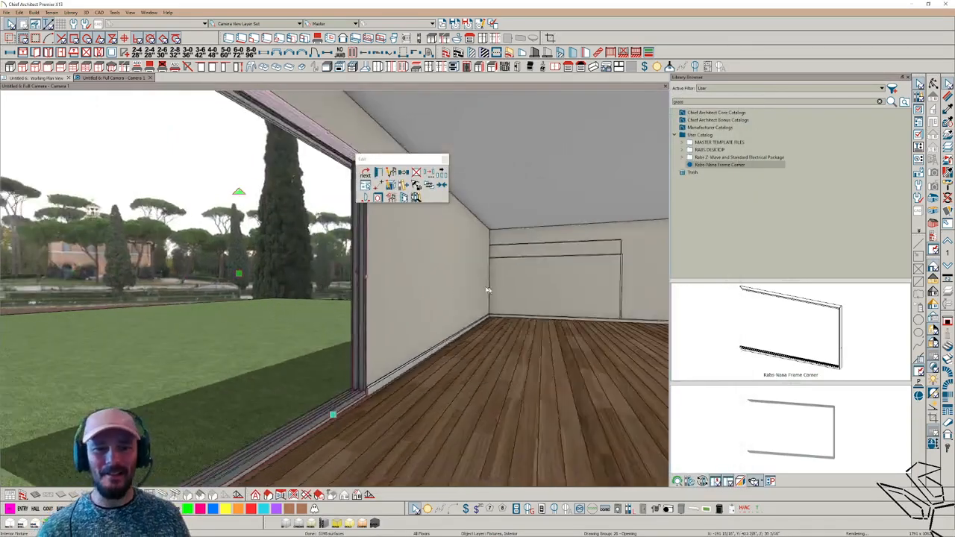
middle_drag(387, 284, 218, 133)
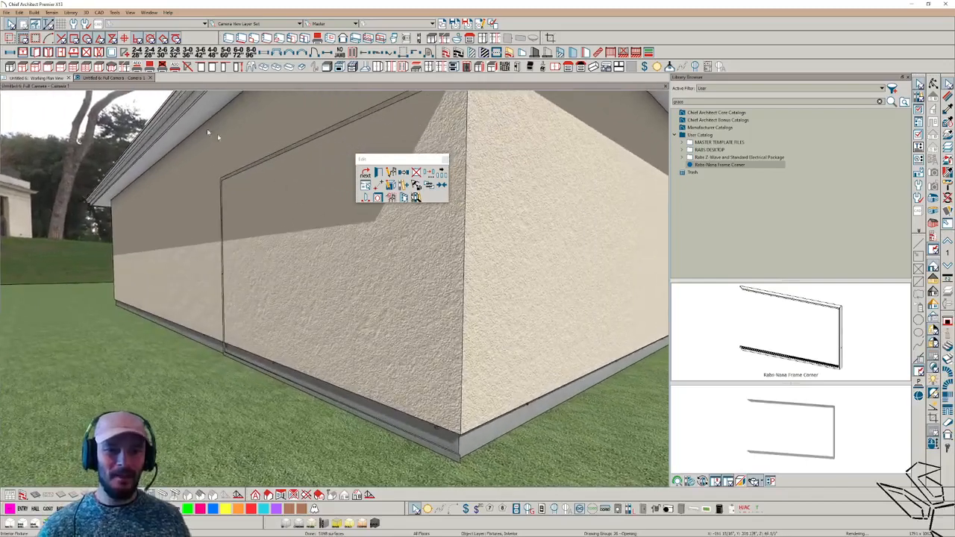
Step: Create a cross-section view in the working plan, cutting through the wall that holds the corner frame and looking along it
click(51, 77)
scroll(548, 179, down, 2)
middle_drag(522, 180, 359, 405)
scroll(411, 327, down, 5)
middle_drag(444, 212, 330, 388)
scroll(329, 388, down, 1)
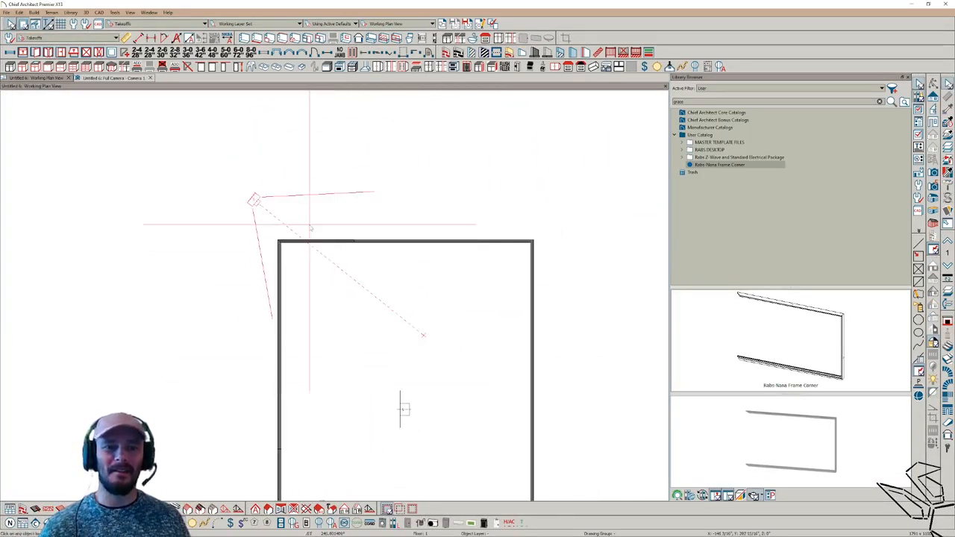
scroll(319, 260, up, 4)
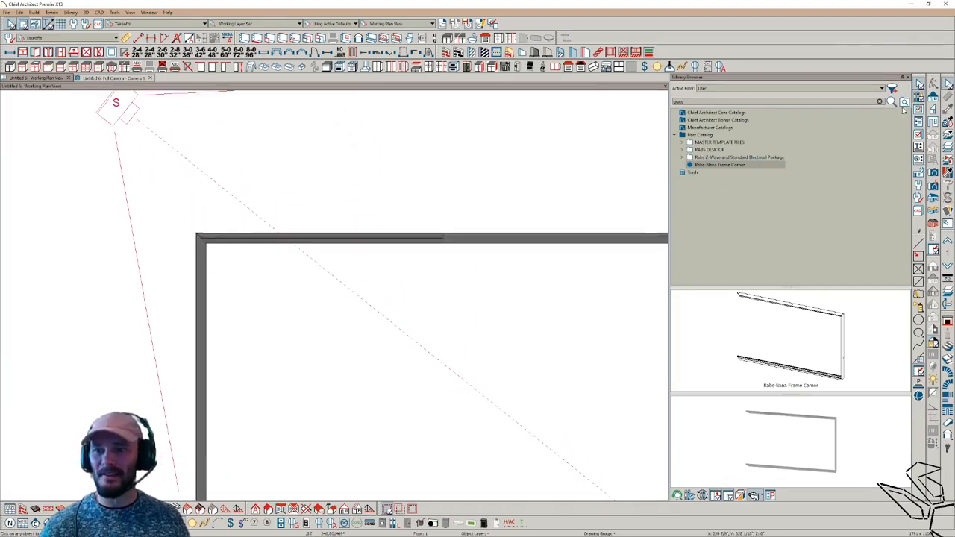
click(933, 98)
drag(388, 251, 628, 223)
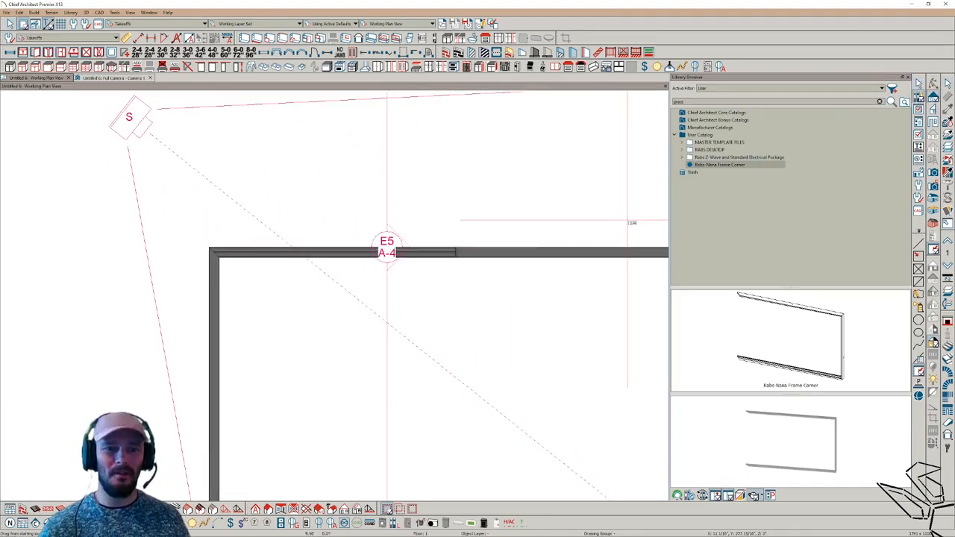
Step: Measure the vertical distance from the frame's bottom edge to the finished floor with a temporary CAD line
scroll(236, 324, up, 5)
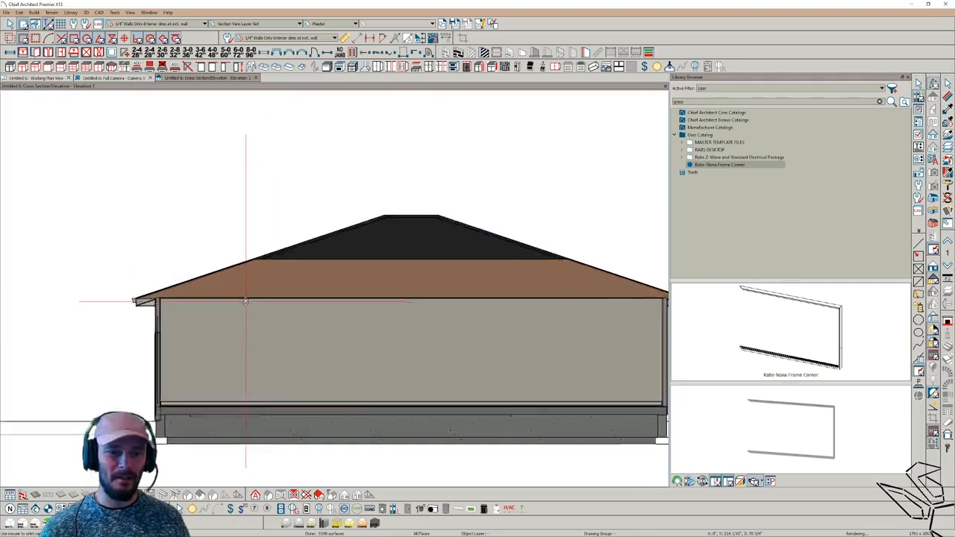
scroll(246, 336, up, 6)
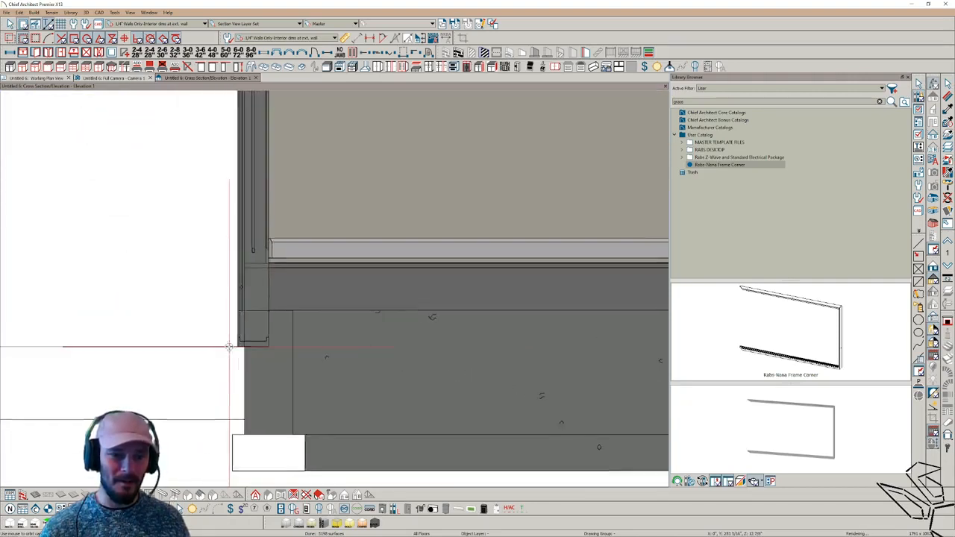
scroll(263, 347, up, 4)
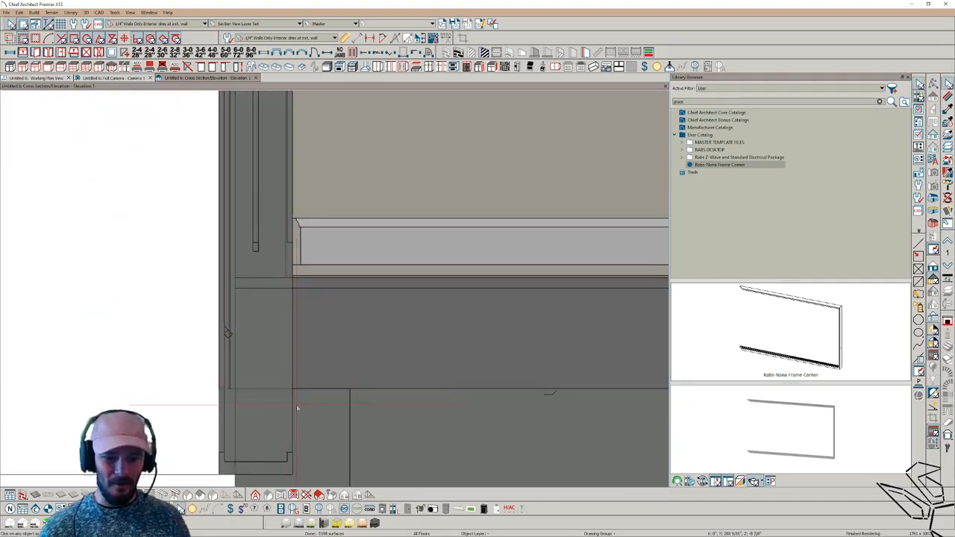
key(l)
drag(291, 472, 288, 264)
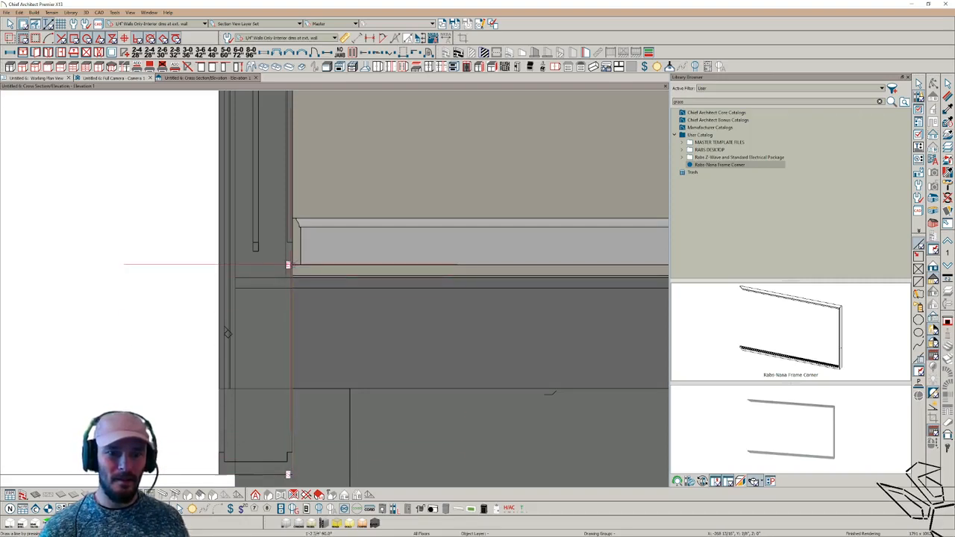
key(Tab)
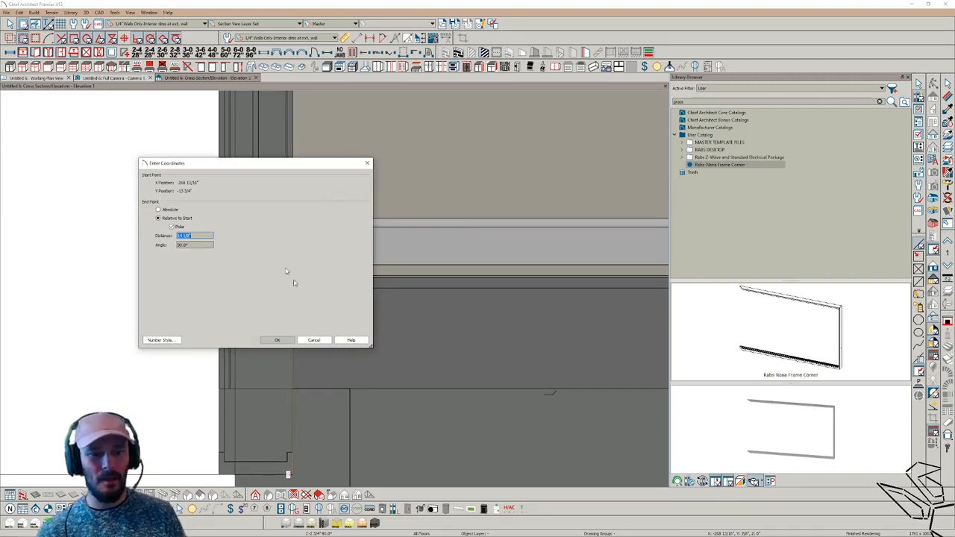
click(315, 340)
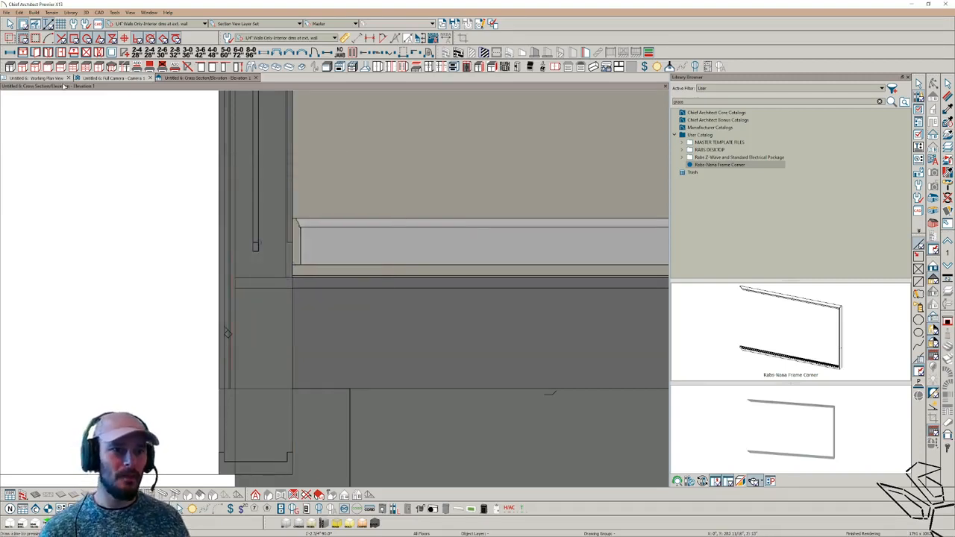
Step: Return to the working plan and delete the cross-section camera at the framed wall
click(41, 78)
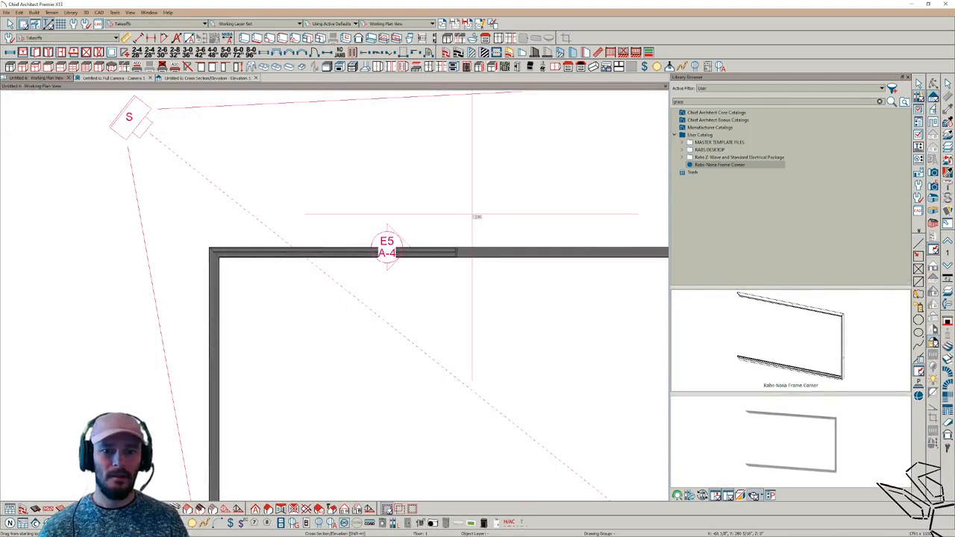
click(386, 244)
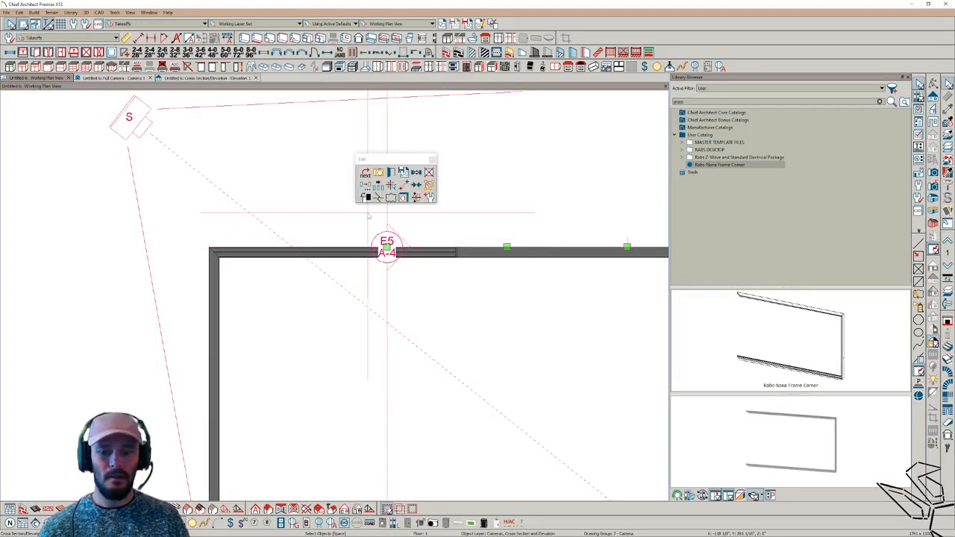
key(Delete)
Step: Select all the frame pieces at the wall corner in plan and move them by a Z Delta of 14 5/8"
drag(498, 226, 187, 284)
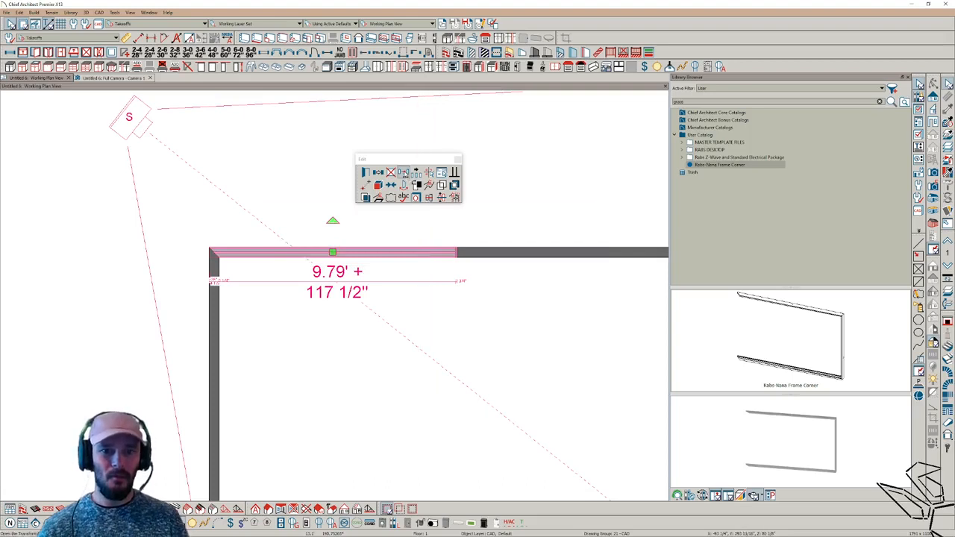
click(440, 183)
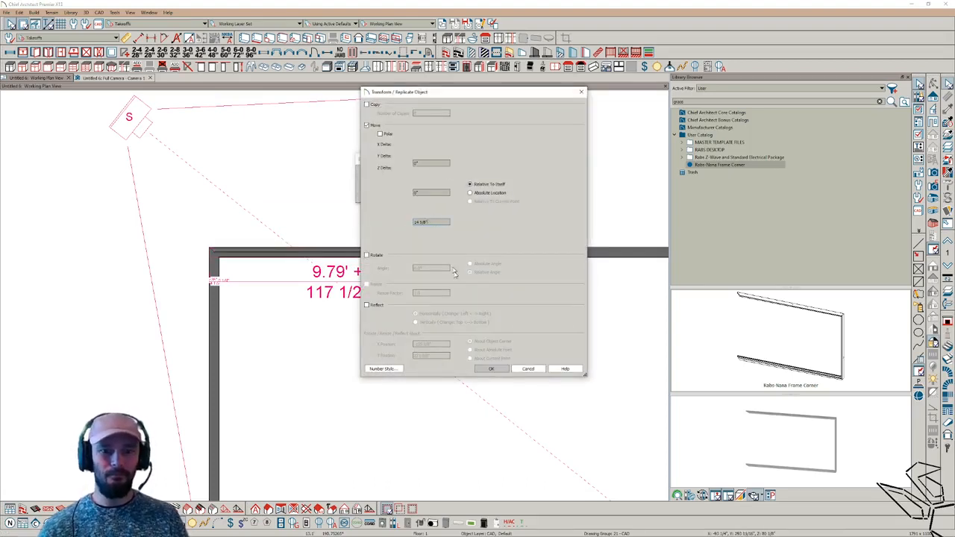
click(492, 369)
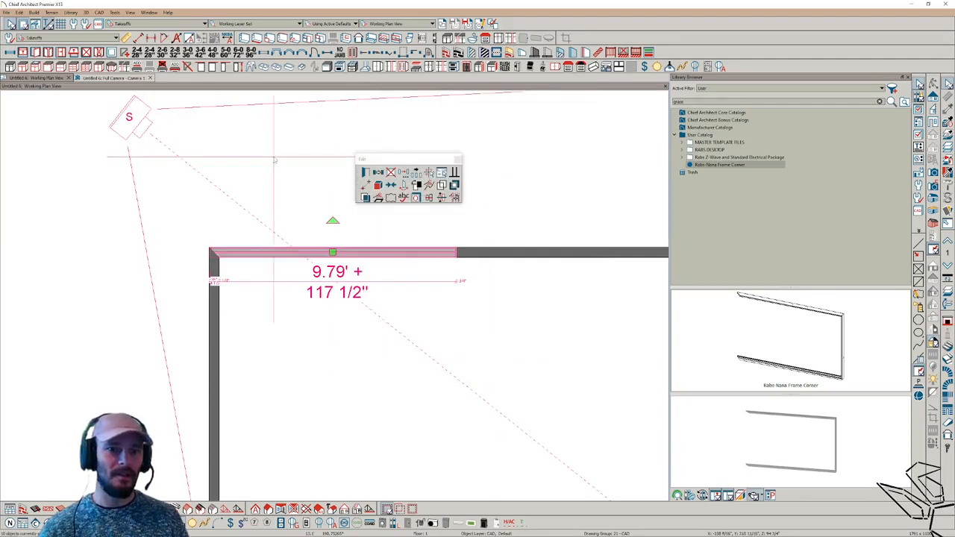
Step: Convert the selected frame pieces to an interior fixture symbol named "Rabs-Nana Frame for Corners", added to the library, with its 2D block fill off
click(454, 198)
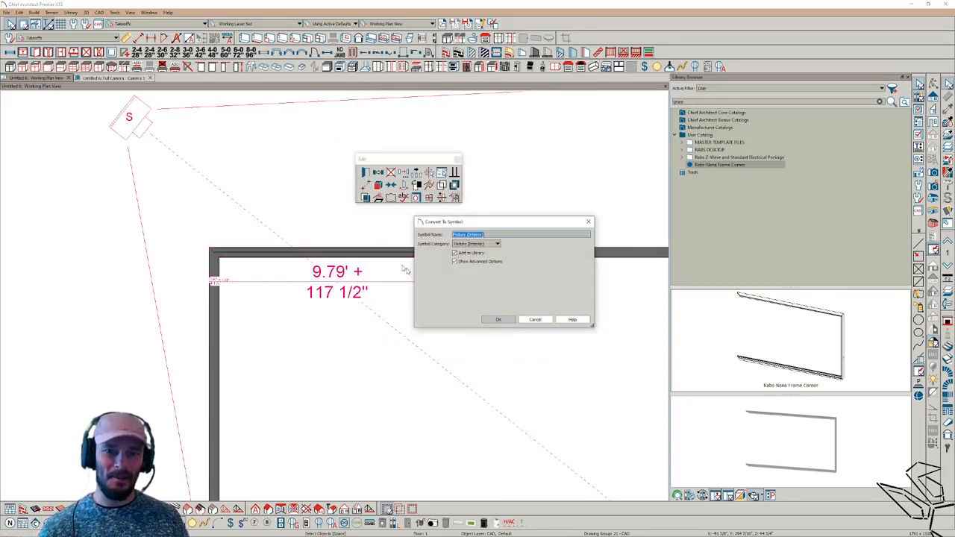
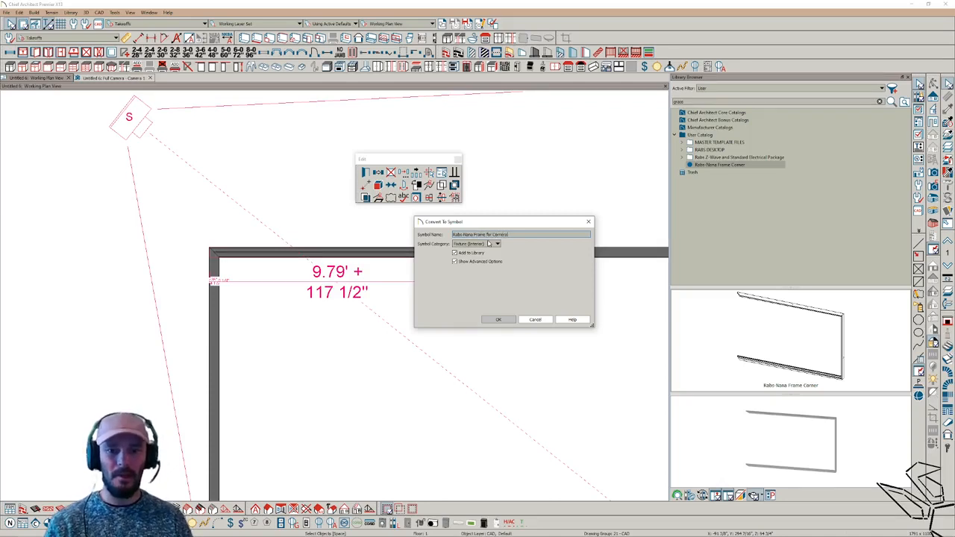
key(Return)
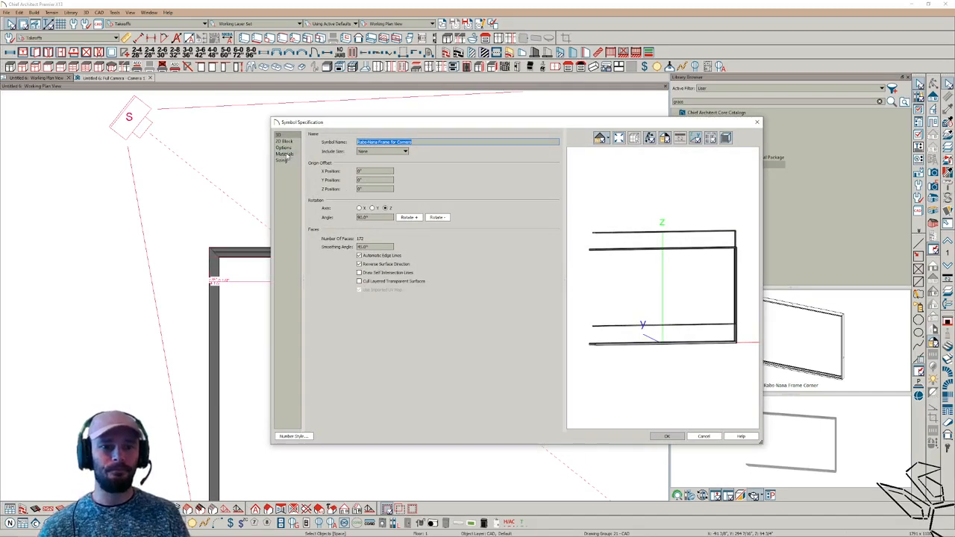
click(284, 160)
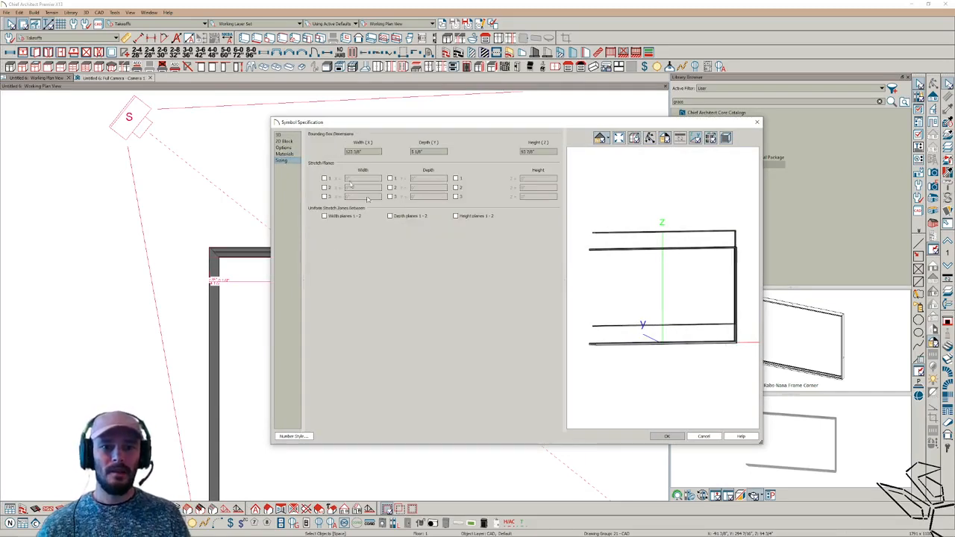
click(284, 141)
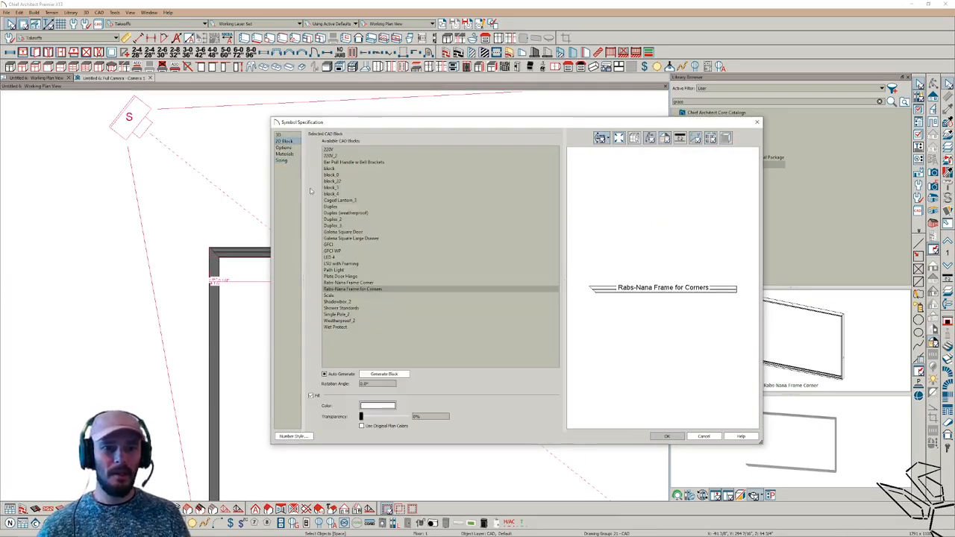
click(312, 397)
Step: Set the new symbol's special placement to Inserts into Wall and accept its specification
click(278, 135)
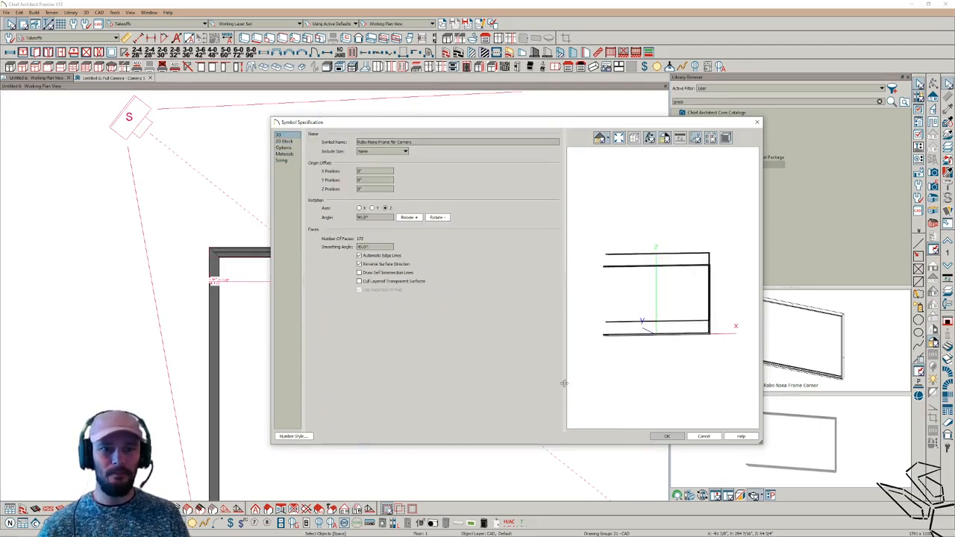
click(282, 141)
click(286, 147)
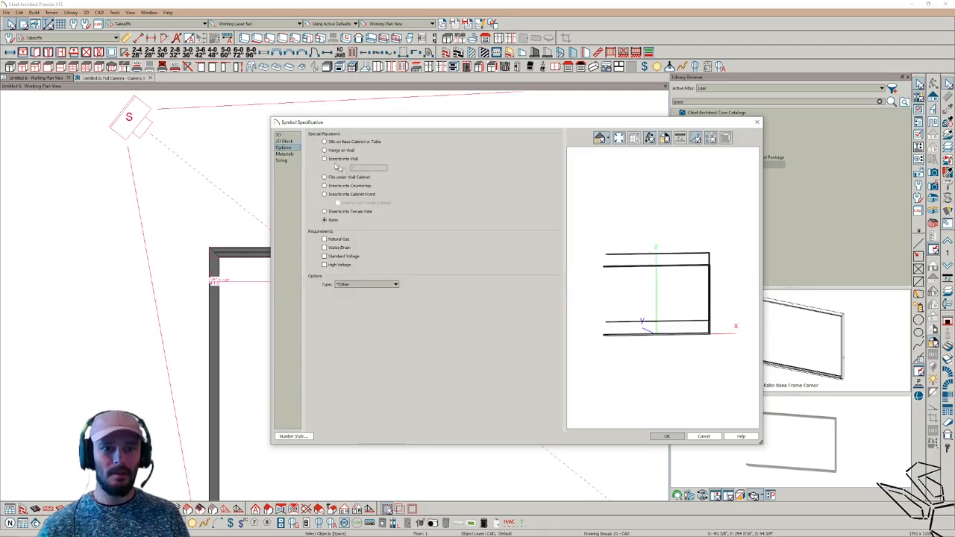
click(349, 160)
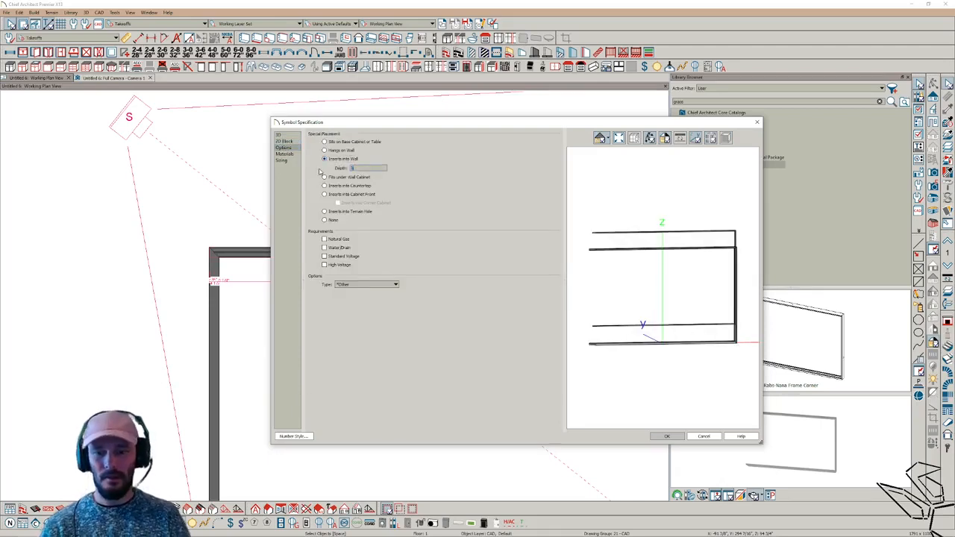
key(Return)
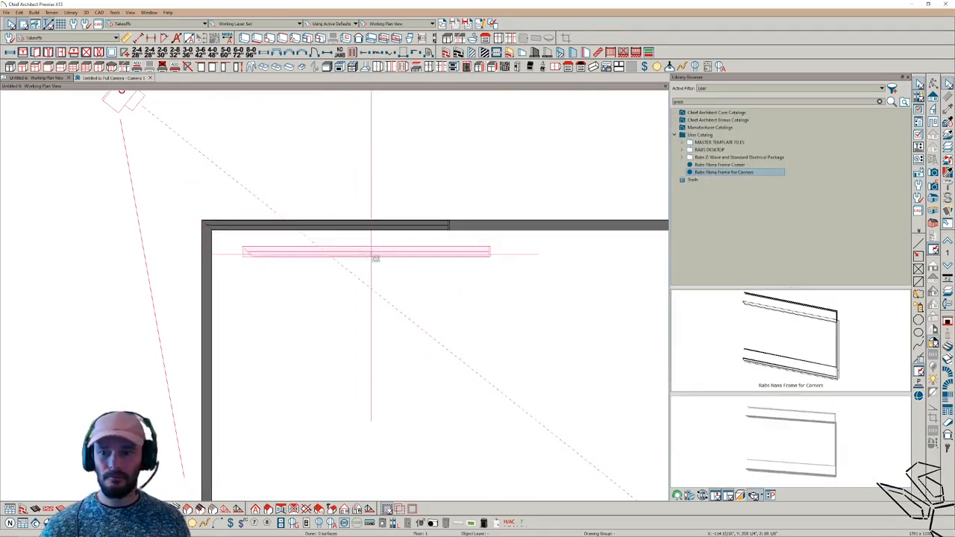
Step: Check the new symbol's 3D preview, leave placement, and move both Nana frame symbols from the User Catalog to the Trash
drag(805, 421, 827, 422)
scroll(826, 422, up, 3)
mouse_move(825, 420)
middle_down()
mouse_move(802, 450)
mouse_move(794, 413)
mouse_move(804, 413)
middle_up()
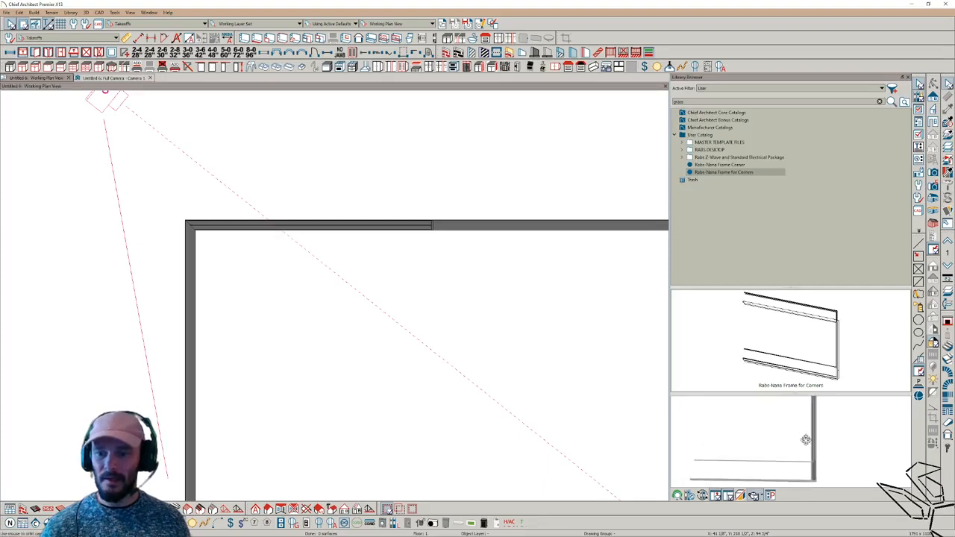
key(space)
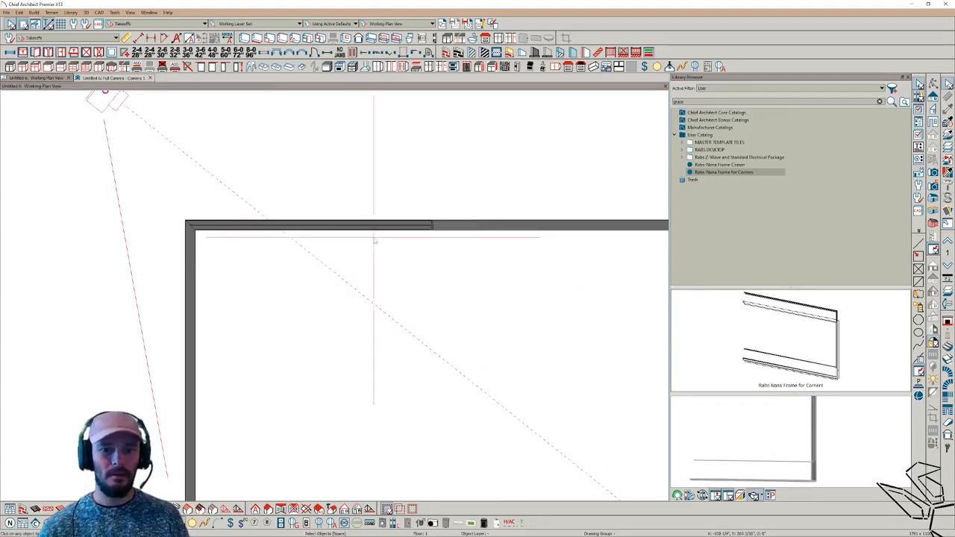
shift+click(728, 165)
drag(728, 174, 694, 181)
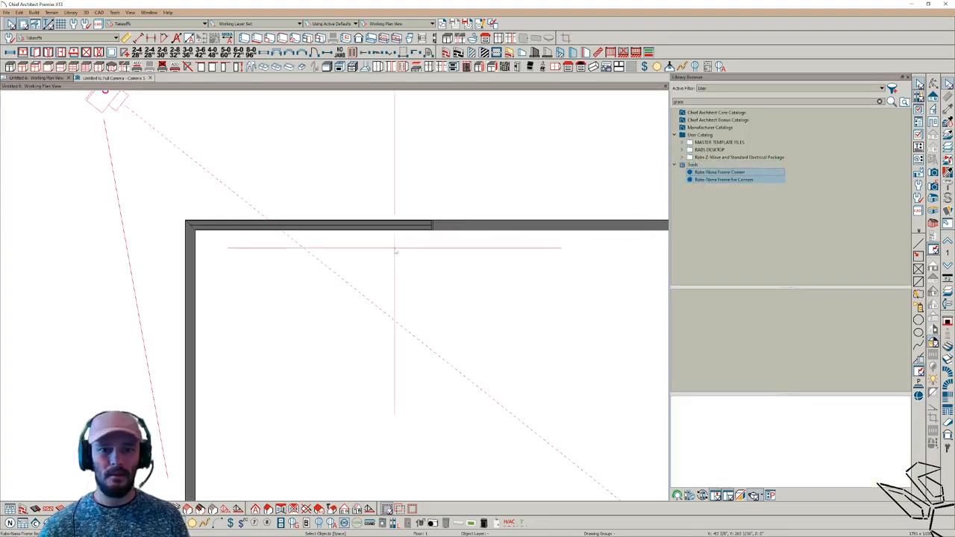
Step: Select all the frame pieces at the wall corner in plan, group them into an architectural block, and move it outside the wall
drag(486, 196, 146, 277)
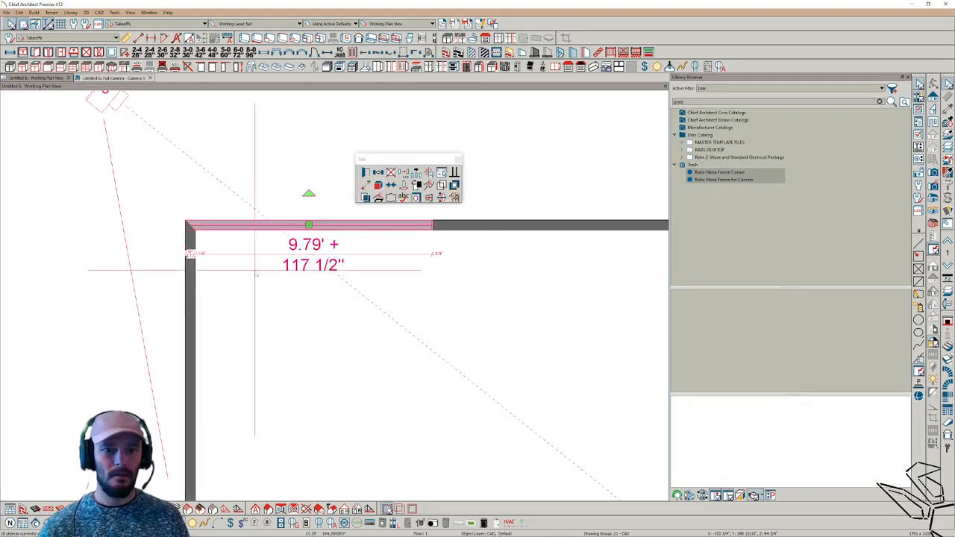
scroll(318, 256, up, 1)
middle_drag(472, 287, 513, 347)
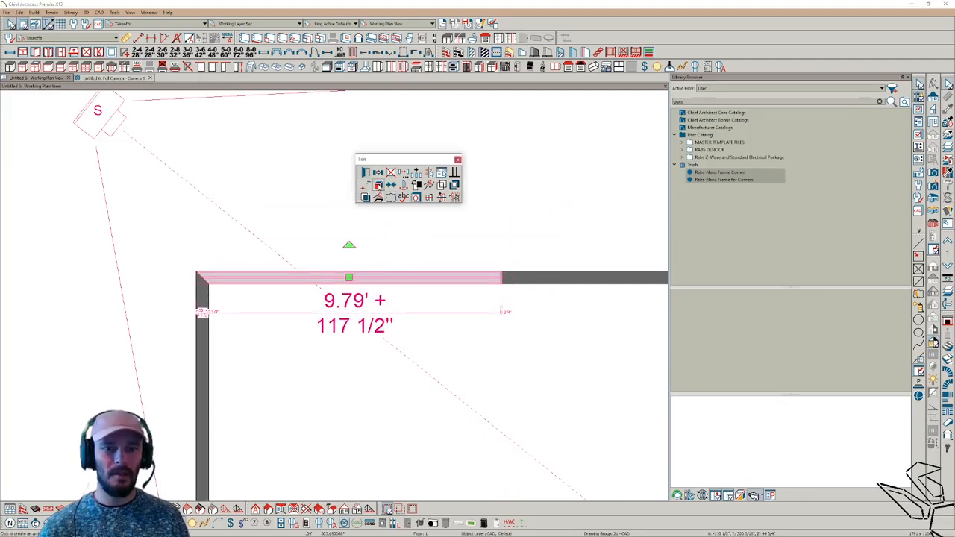
click(379, 186)
drag(349, 277, 348, 239)
Step: Convert the frame block to an interior fixture symbol named "Rabs Nana Frame Corner", added to the library, with special placement Inserts into Wall
click(108, 78)
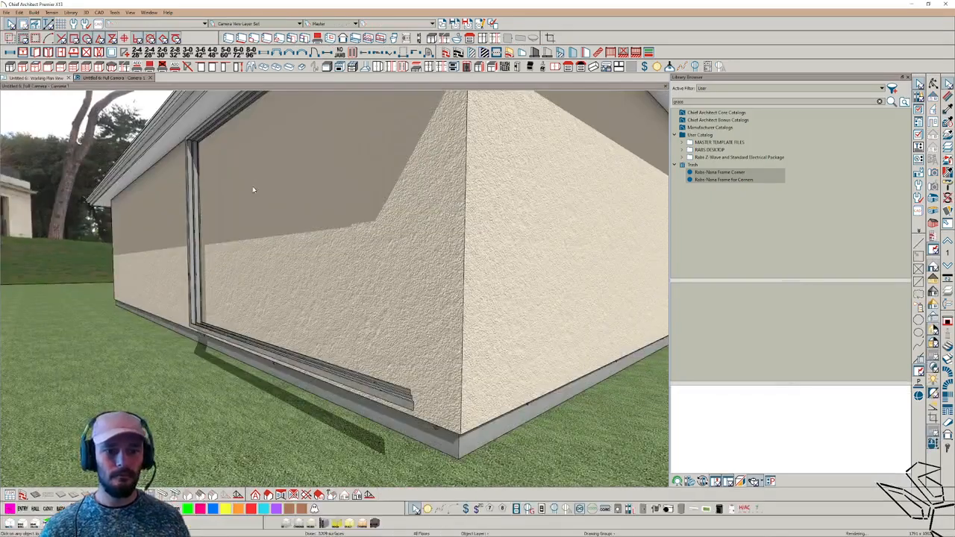
drag(253, 186, 291, 390)
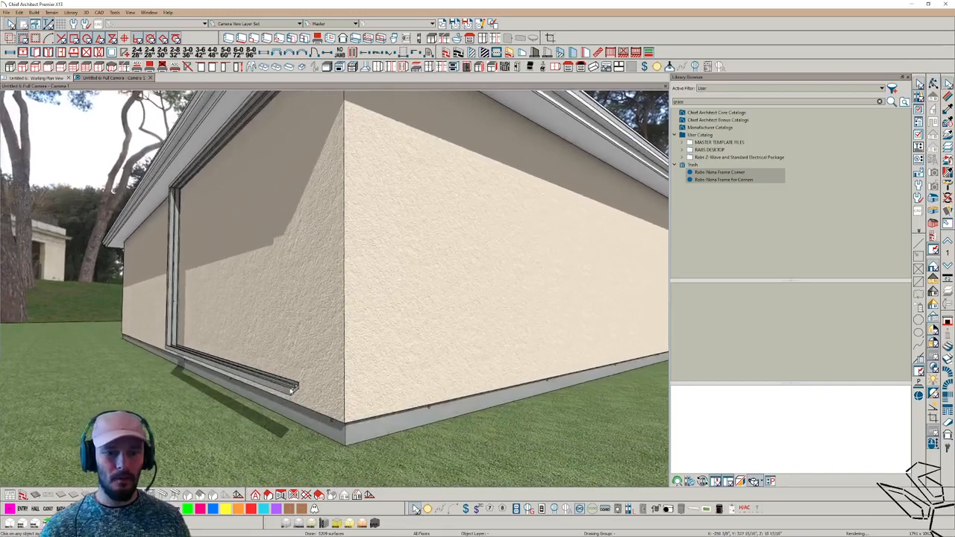
click(286, 390)
middle_drag(285, 390, 418, 200)
click(417, 198)
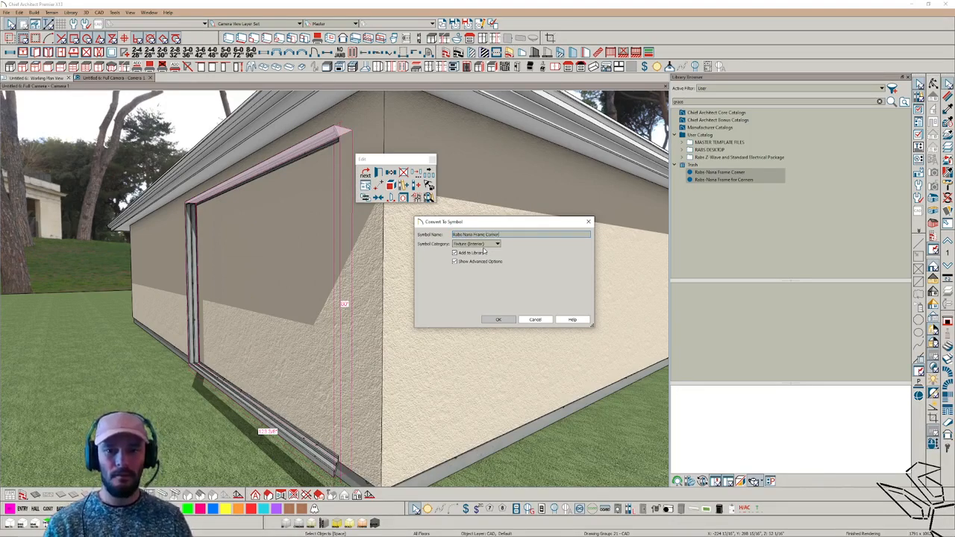
key(Return)
click(325, 159)
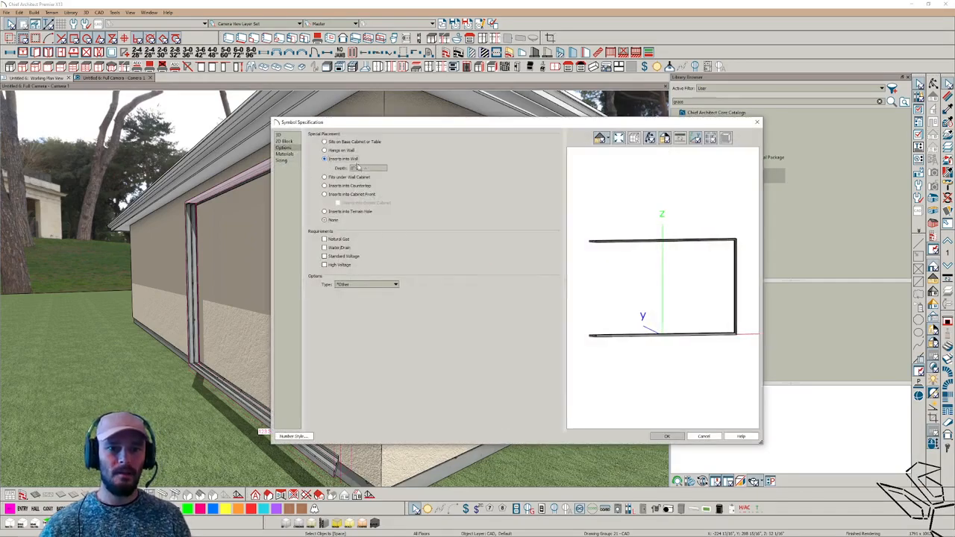
Step: Add stretch planes to the symbol: one for height, two for depth at -3 3/4" and -1 1/2", and two for width
click(283, 160)
click(457, 178)
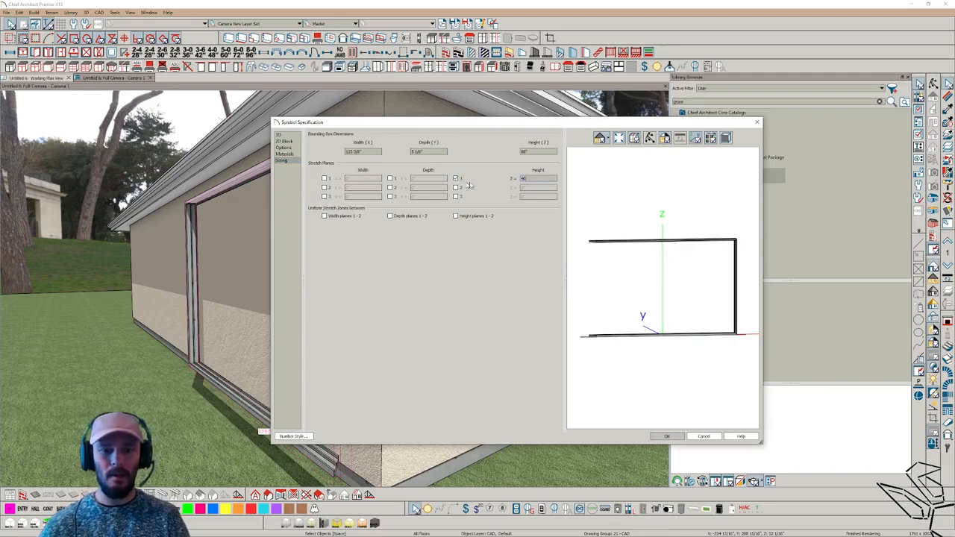
click(391, 178)
click(391, 188)
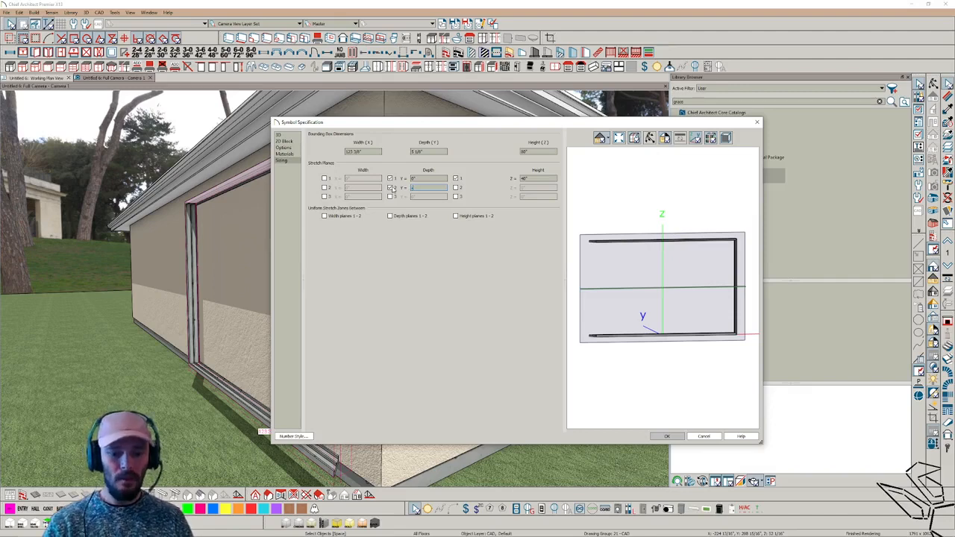
text(-3.75)
key(Tab)
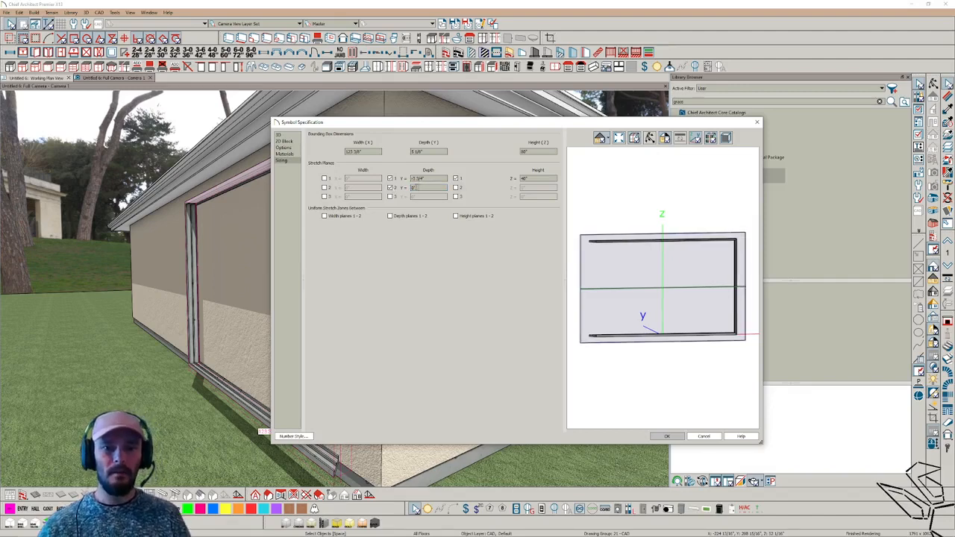
text(-1.5)
key(Tab)
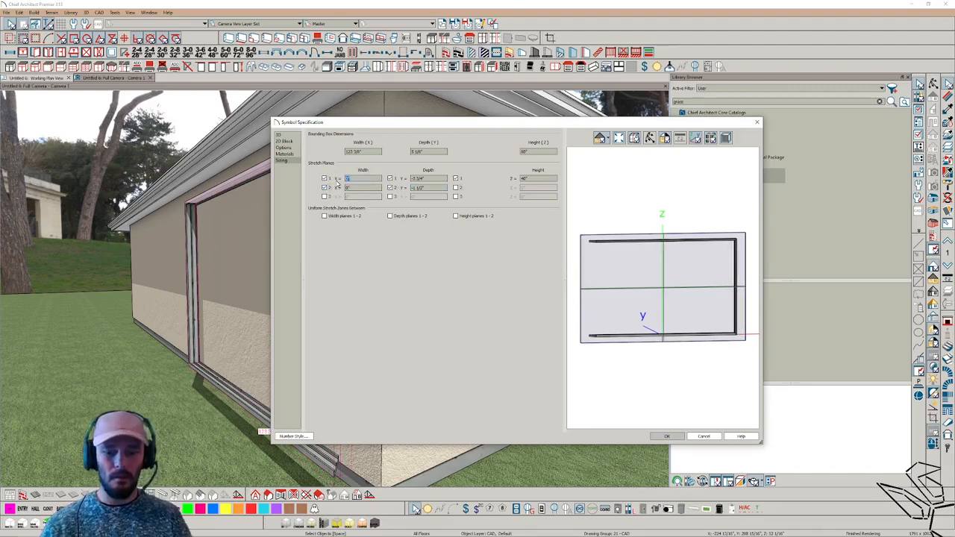
key(Tab)
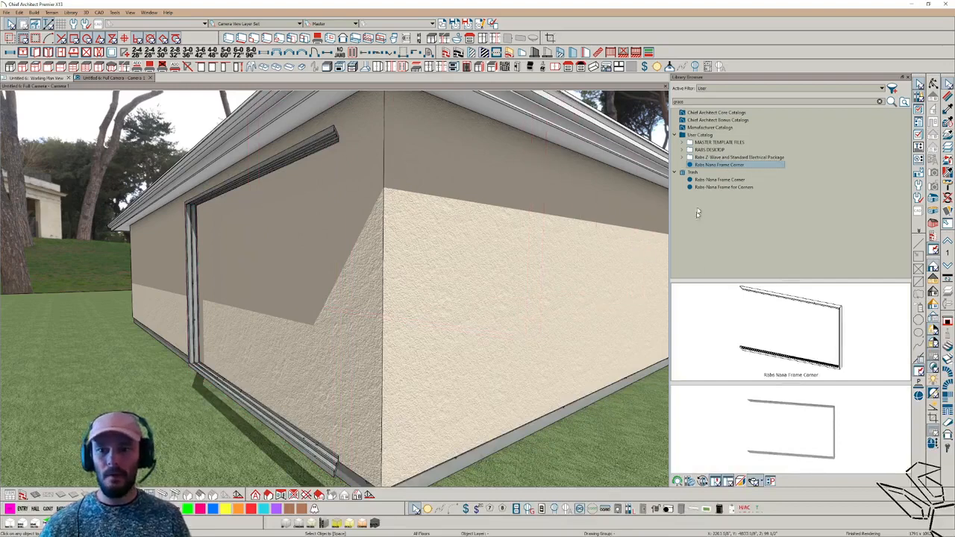
Step: Reopen the library symbol's specification and enable the uniform stretch zone between width planes 1 and 2
right_click(725, 170)
click(747, 232)
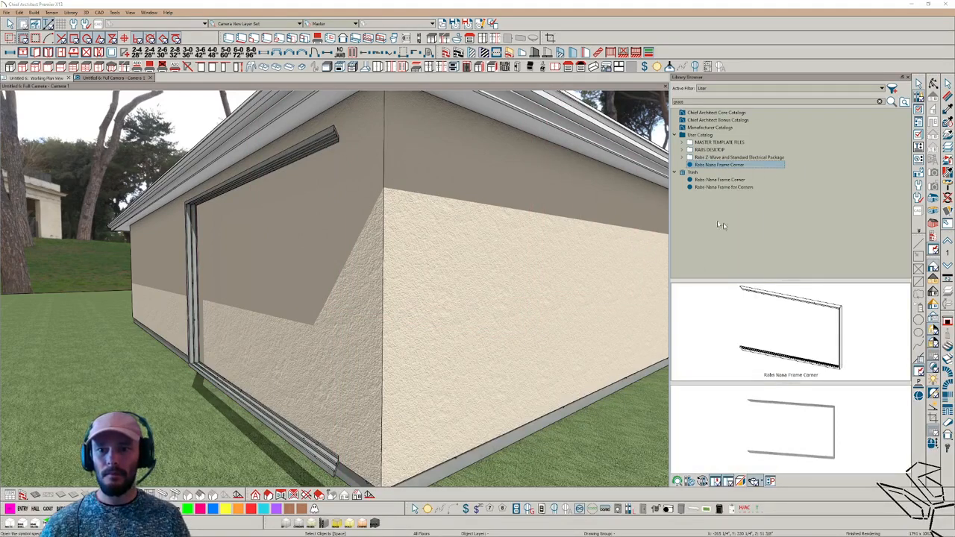
click(334, 218)
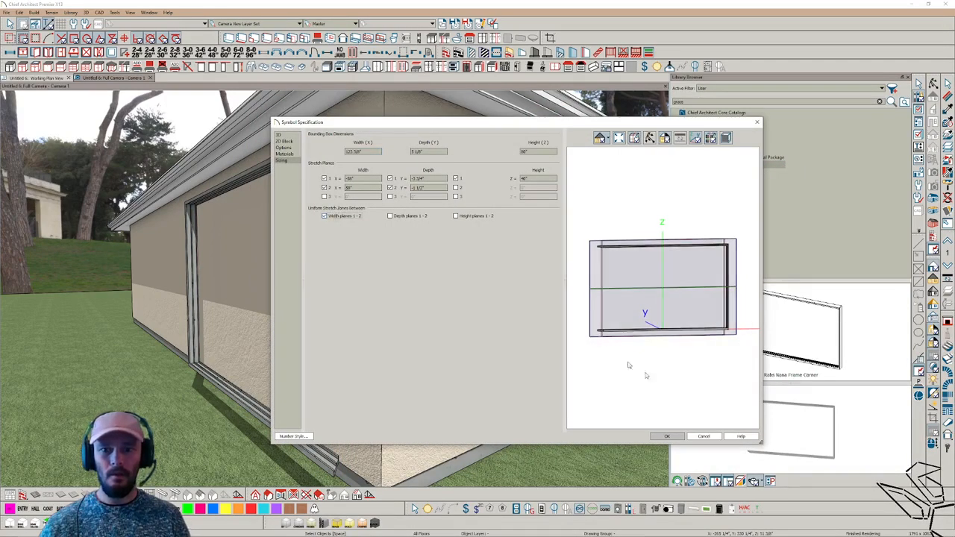
click(666, 436)
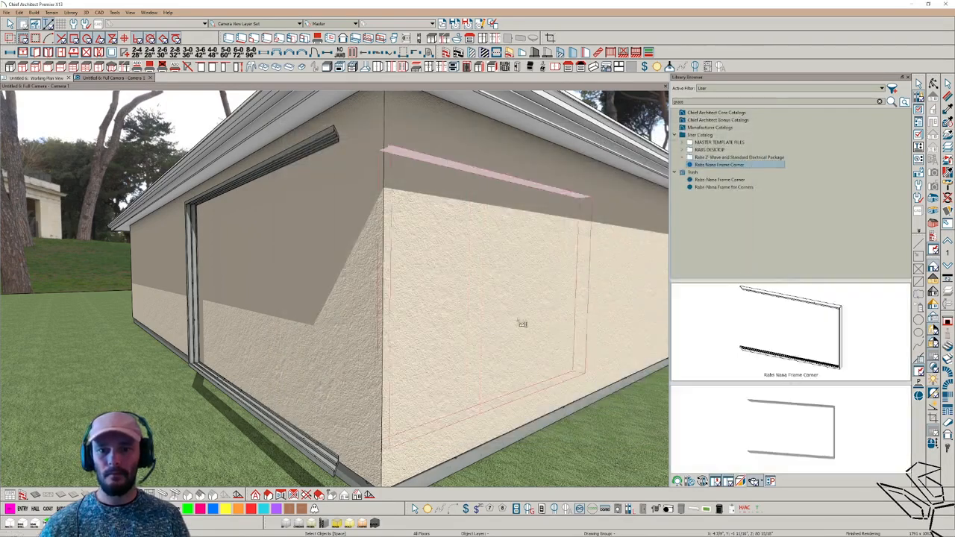
Step: Place the corner frame symbol on the empty wall beside the corner and align it within the wall's thickness in plan
click(533, 321)
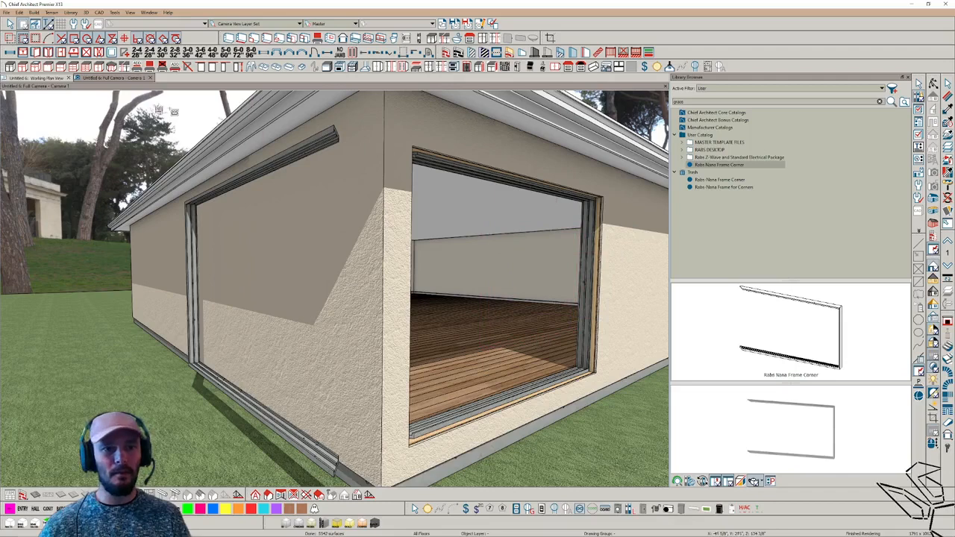
click(51, 77)
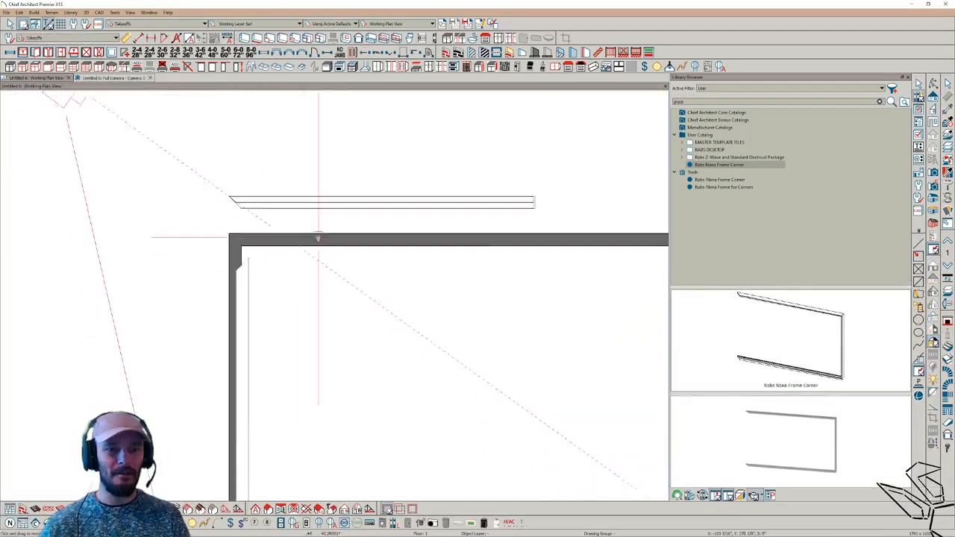
click(296, 262)
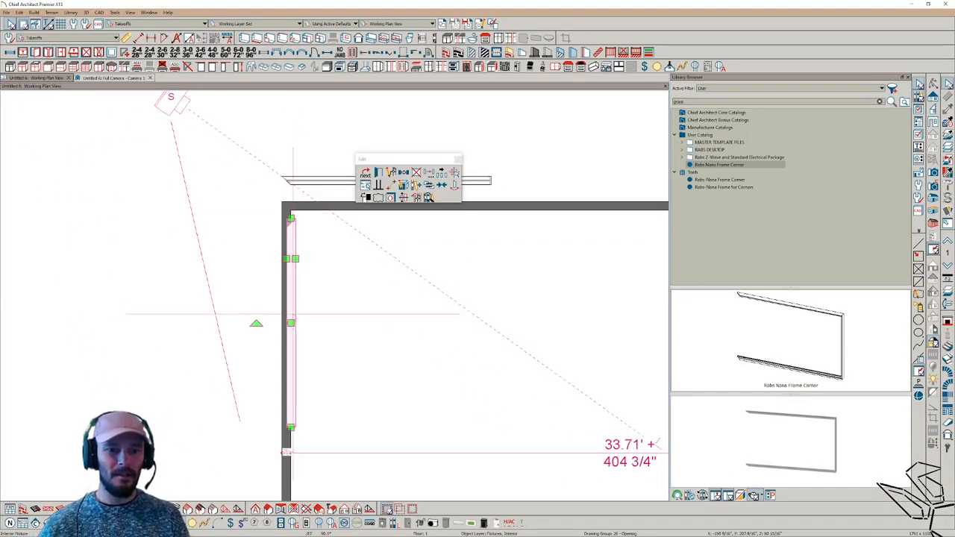
drag(290, 282, 290, 277)
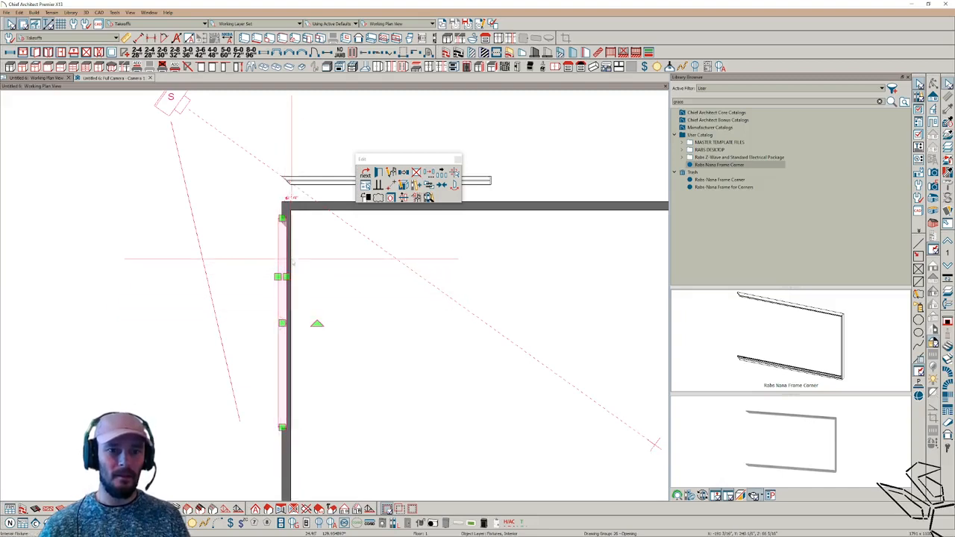
key(c)
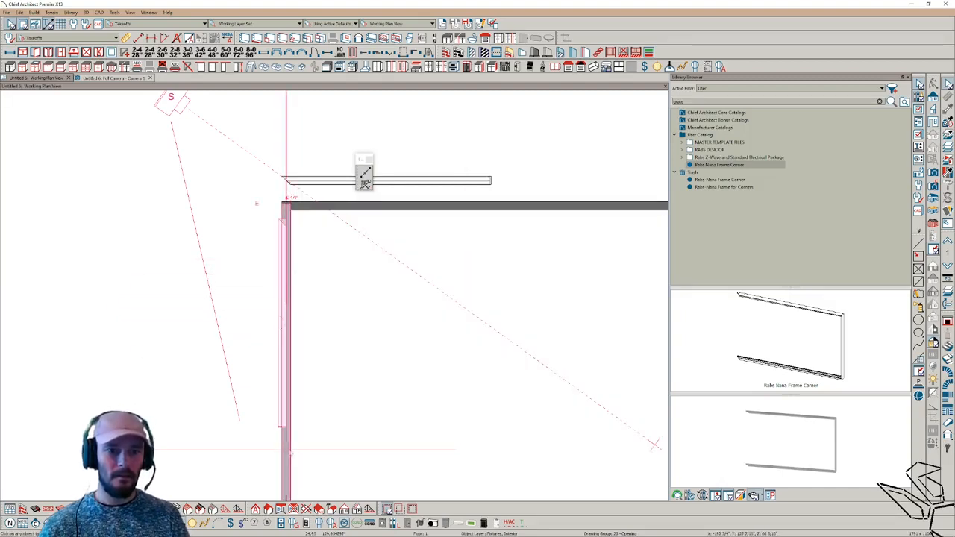
click(291, 450)
Step: Move the placed frame point to point so its mitred end meets the outer wall corner
scroll(277, 276, up, 5)
key(2)
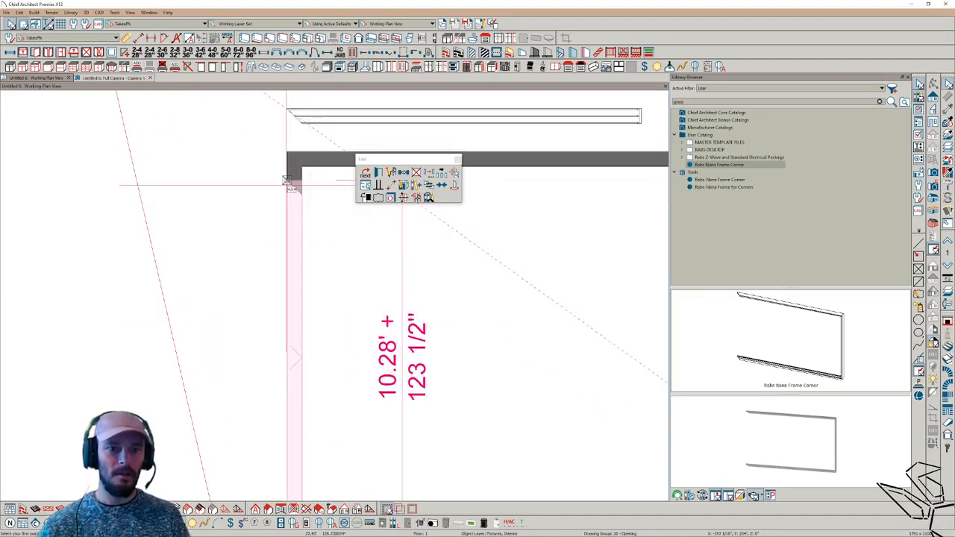
click(287, 152)
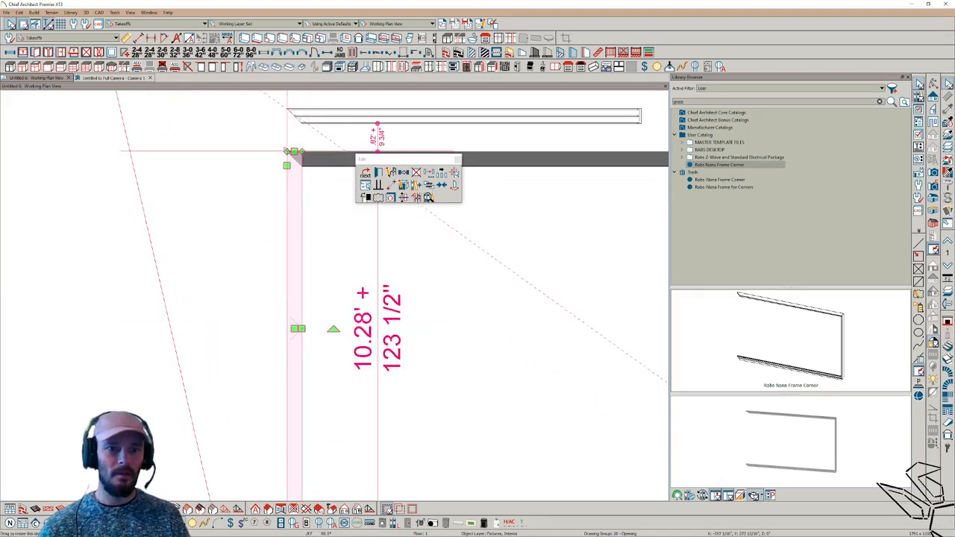
Step: Move the original architectural frame block farther away from the building in plan
scroll(332, 156, down, 1)
middle_drag(502, 215, 407, 367)
scroll(407, 368, down, 1)
click(342, 299)
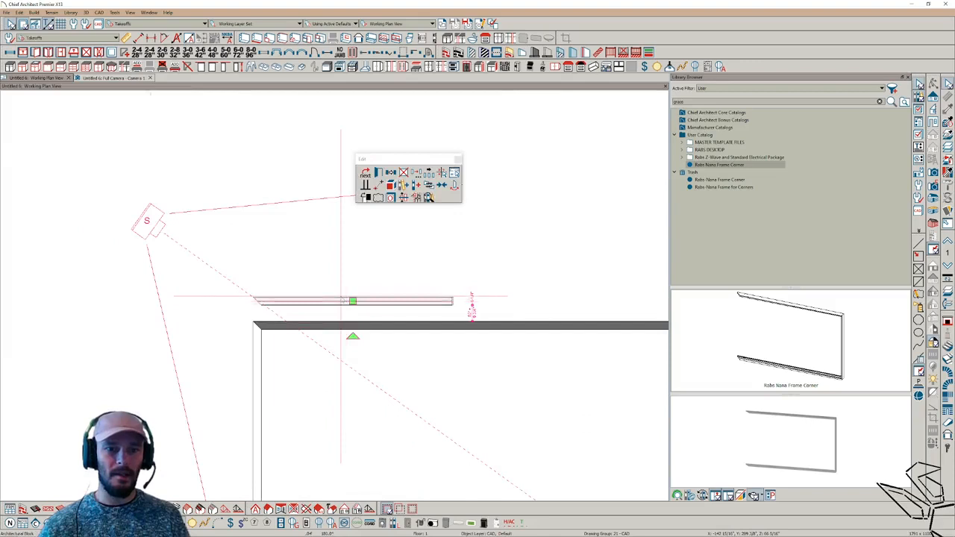
drag(352, 301, 280, 145)
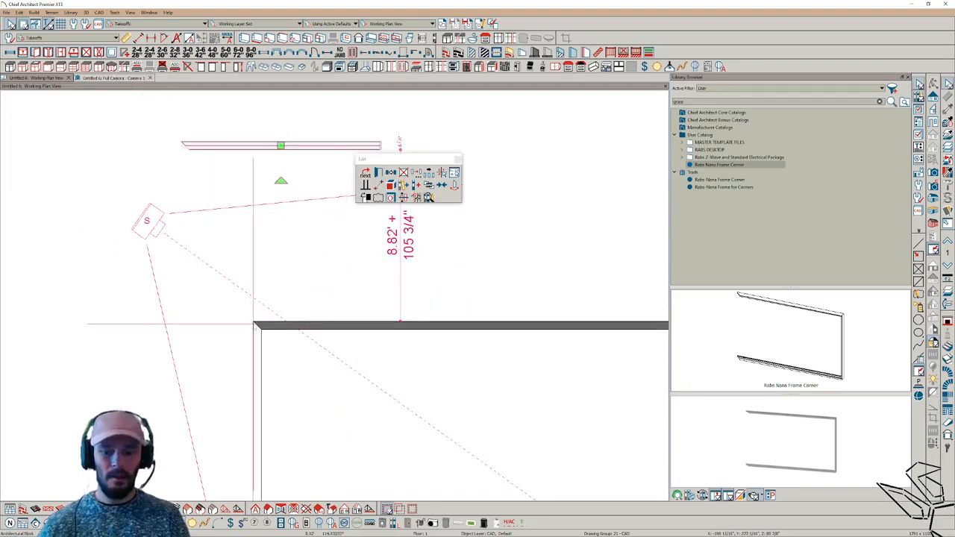
Step: Draw a 45° CAD line outward from the wall corner and reflect a copy of the placed frame about it
key(l)
drag(253, 322, 208, 277)
key(space)
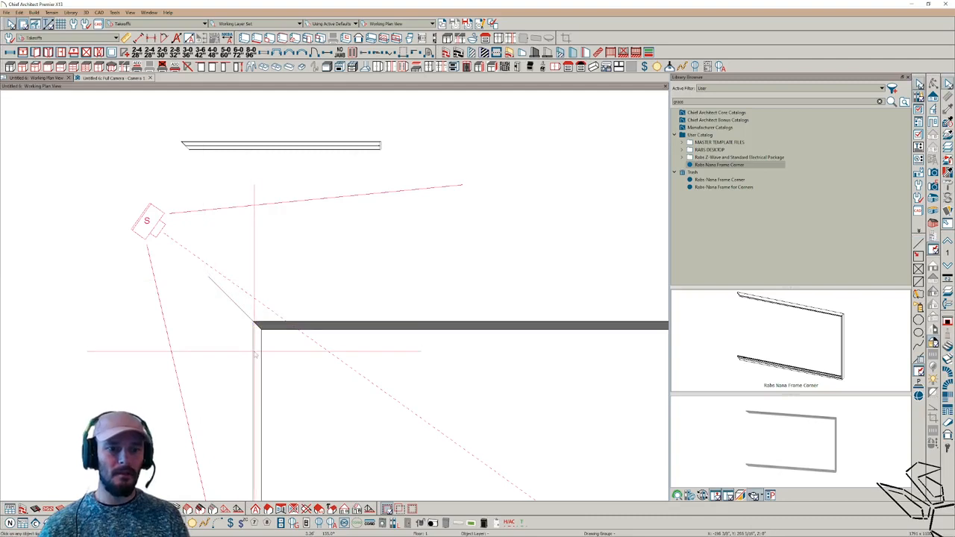
click(255, 350)
click(224, 292)
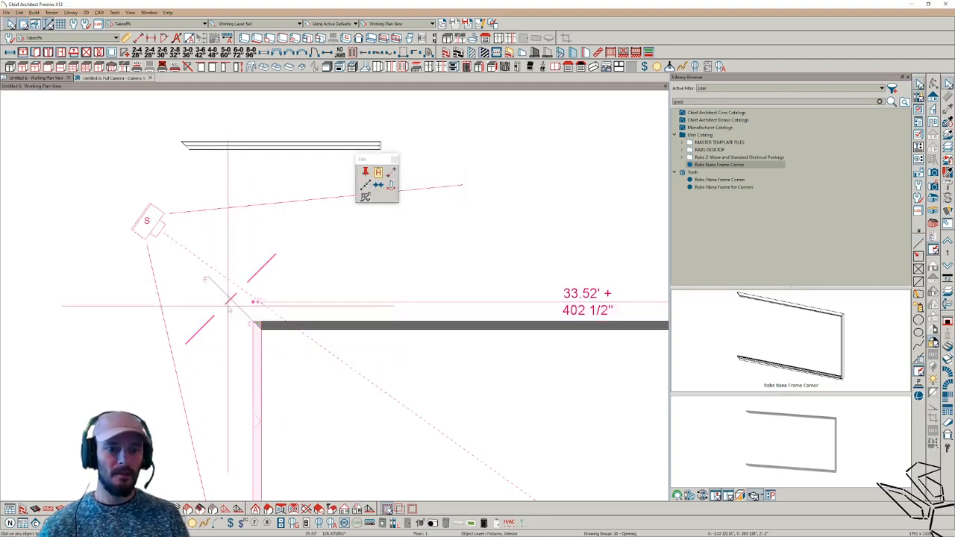
click(223, 290)
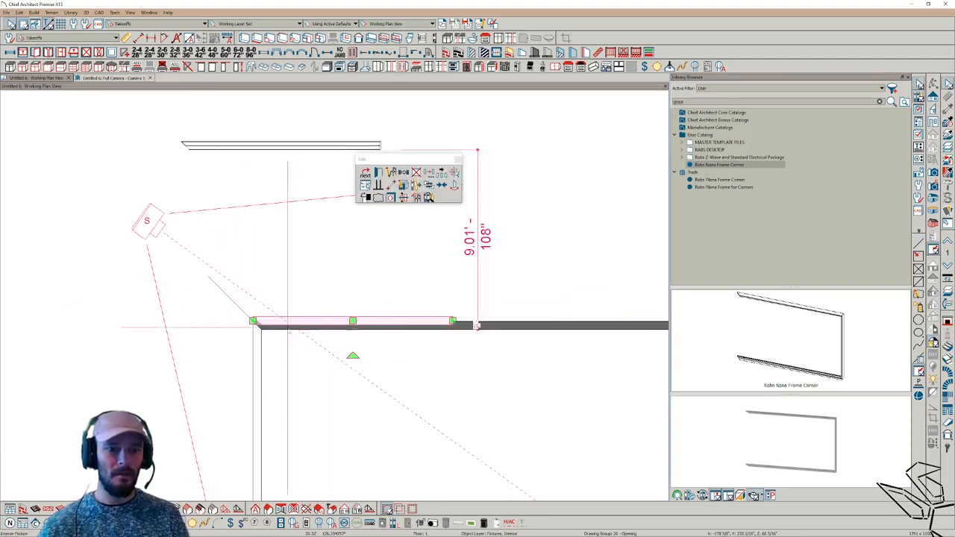
Step: Move the reflected frame point to point so its mitred end sits exactly on the outer wall corner
scroll(240, 316, up, 2)
key(2)
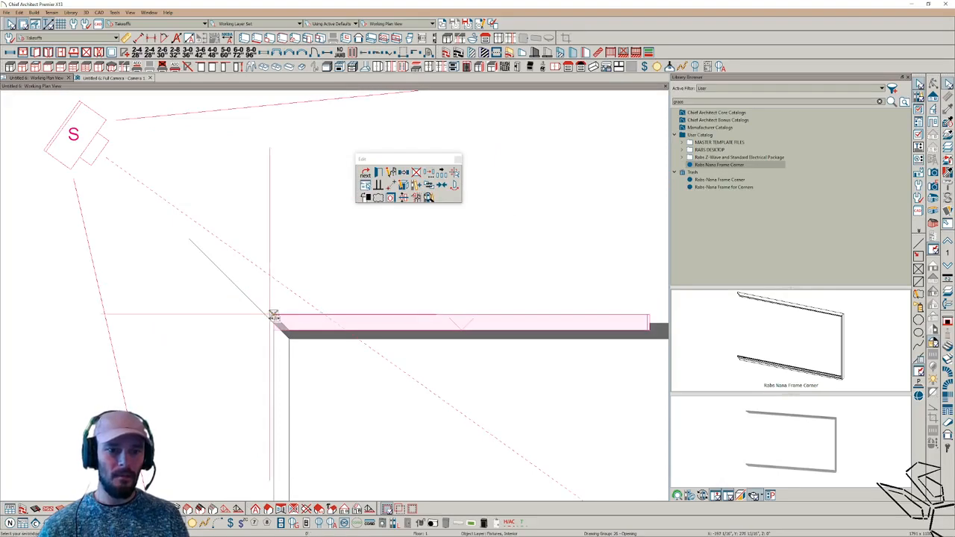
click(273, 319)
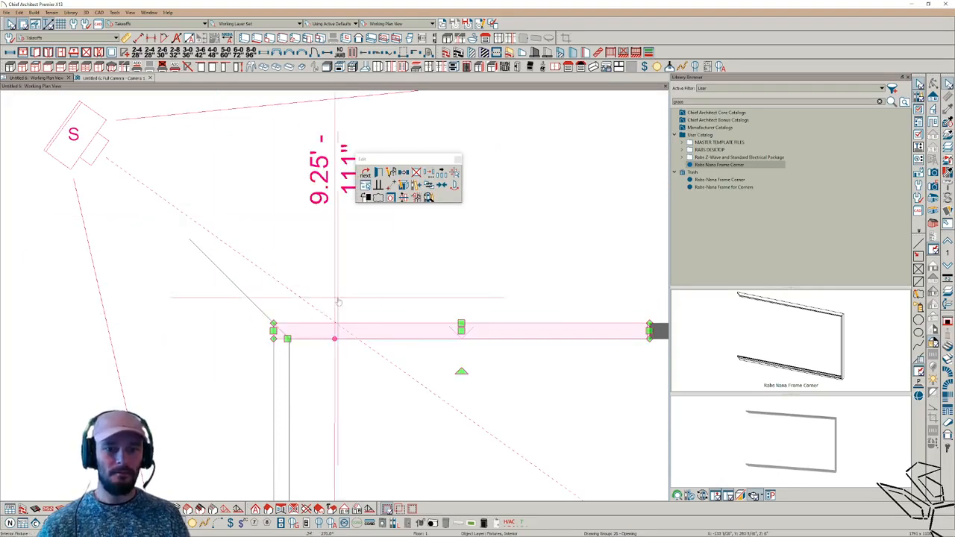
scroll(425, 321, down, 2)
middle_drag(516, 290, 473, 323)
scroll(314, 322, up, 2)
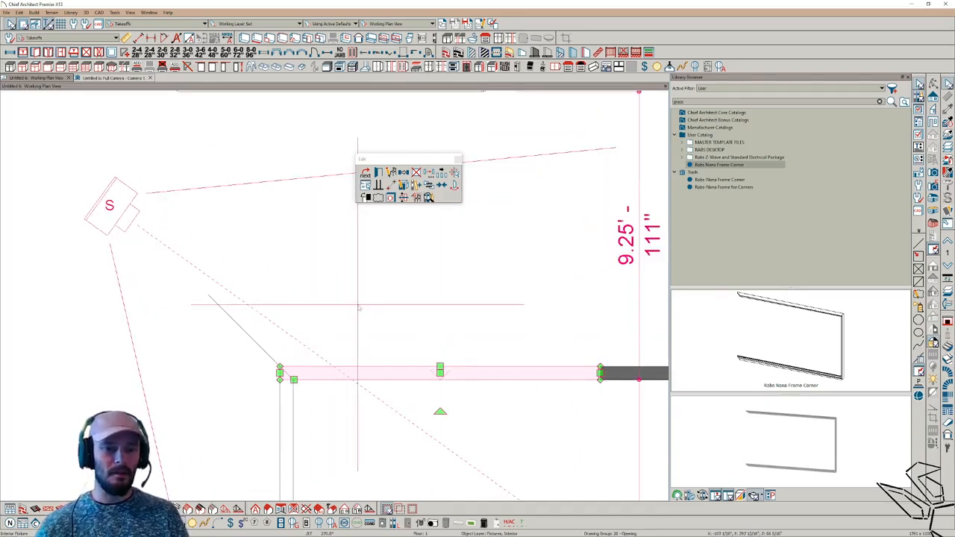
middle_drag(354, 315, 300, 268)
Step: Select both corner frames in the camera view and raise them vertically by a set distance at a 90° angle
click(118, 78)
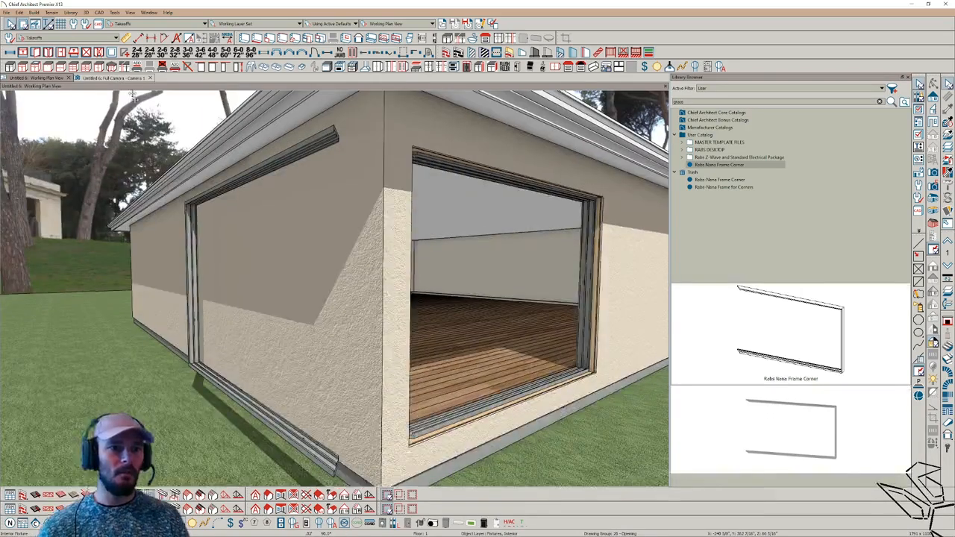
scroll(380, 262, down, 5)
middle_drag(379, 262, 534, 260)
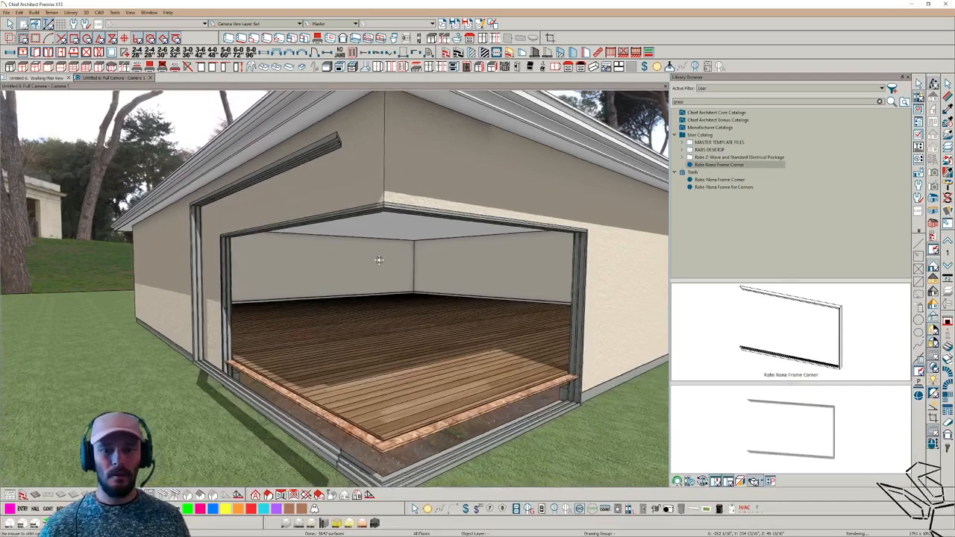
key(space)
click(319, 221)
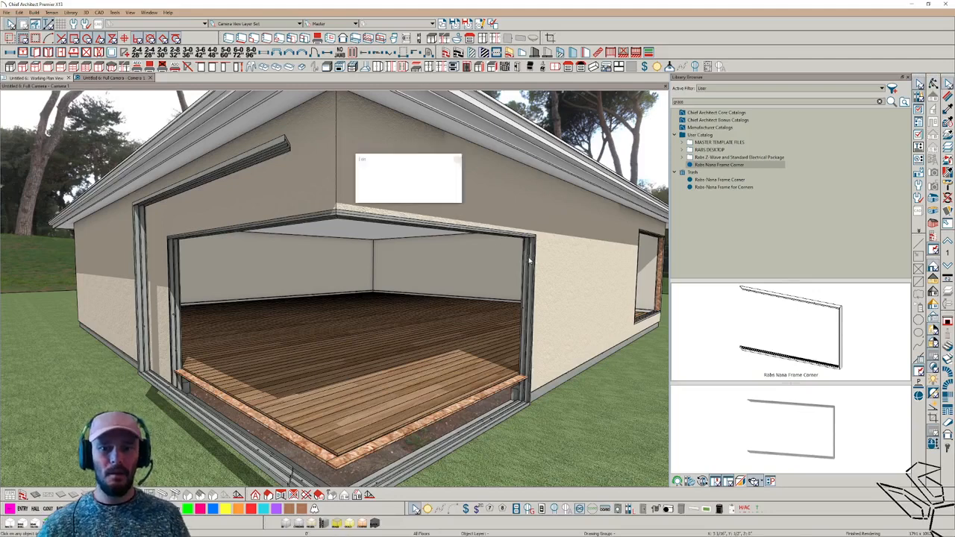
click(295, 222)
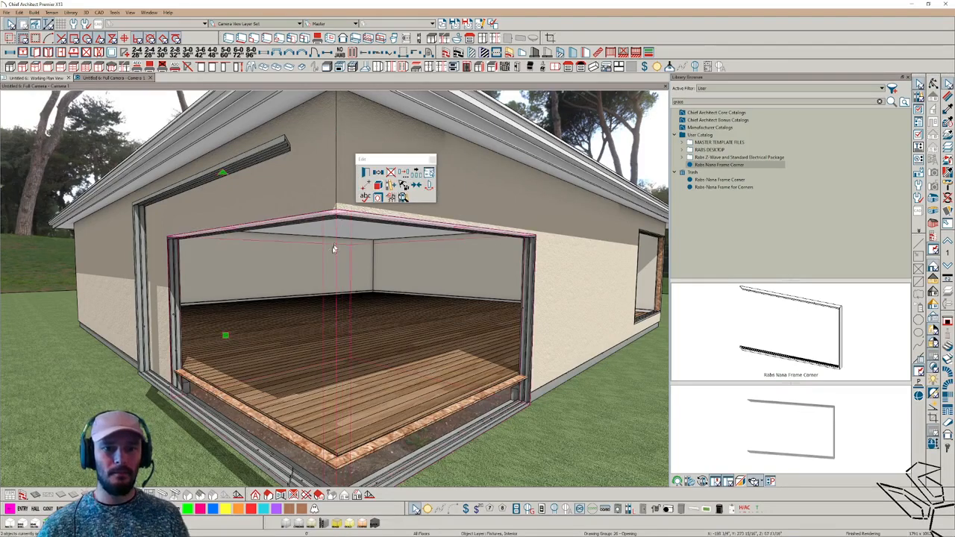
drag(227, 334, 224, 310)
key(Tab)
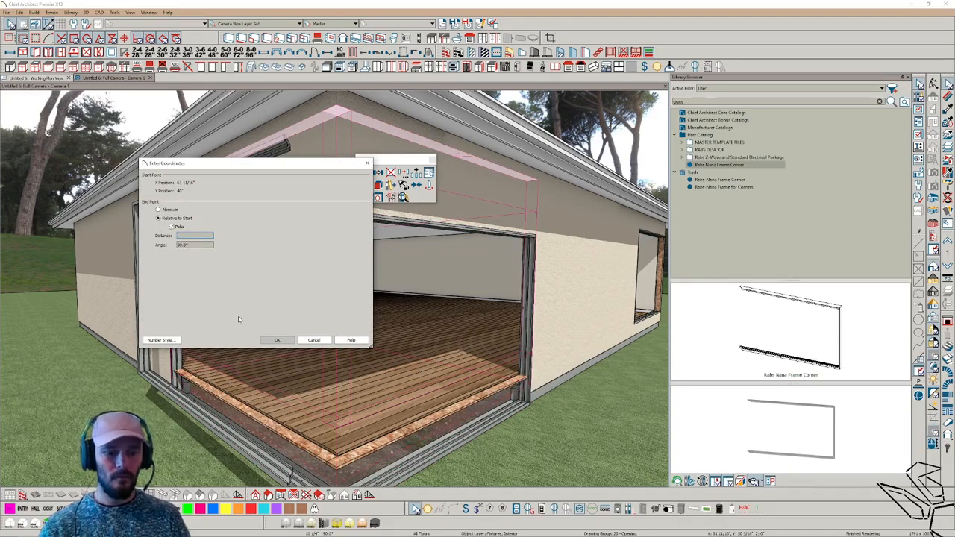
key(Return)
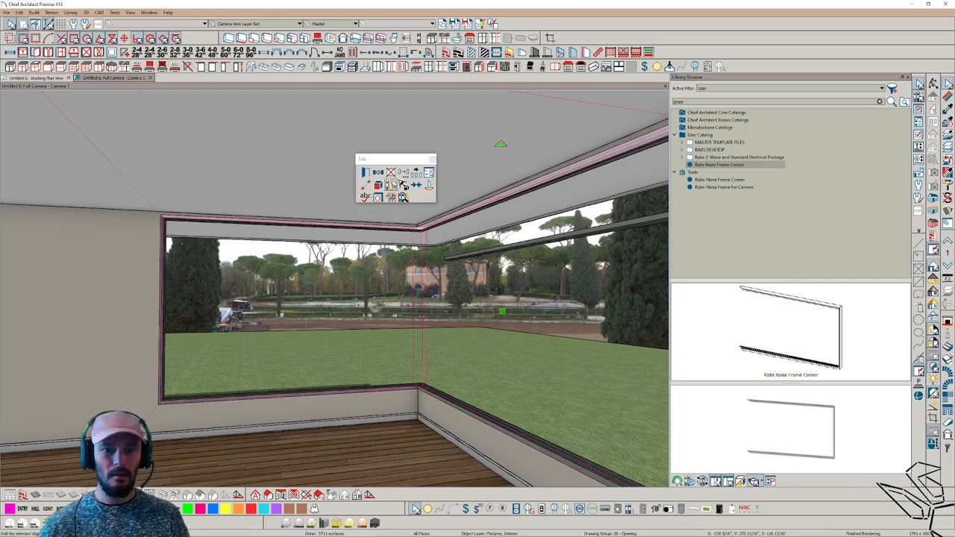
Step: Set both corner frames' depth to 5 1/8" and lower them by changing their finished-floor-to-bottom height
click(366, 174)
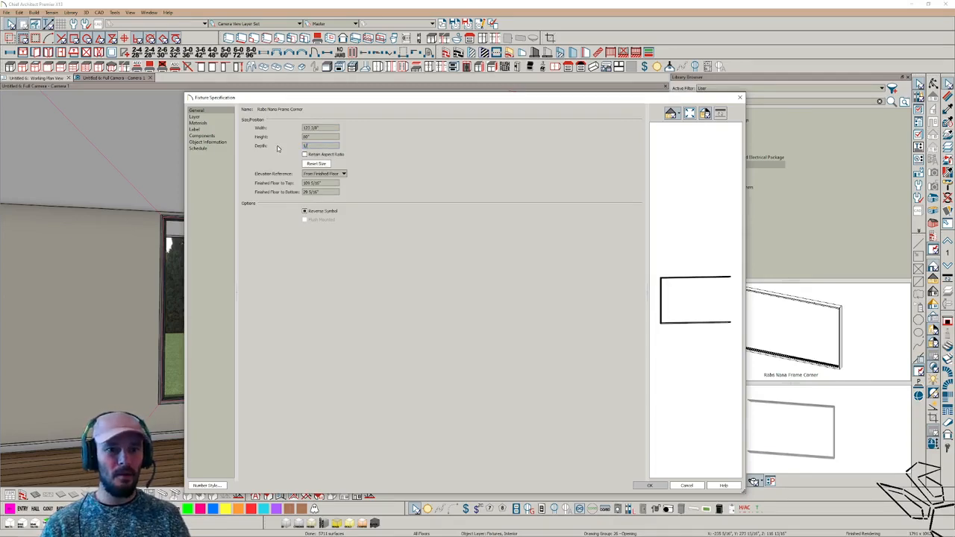
key(Return)
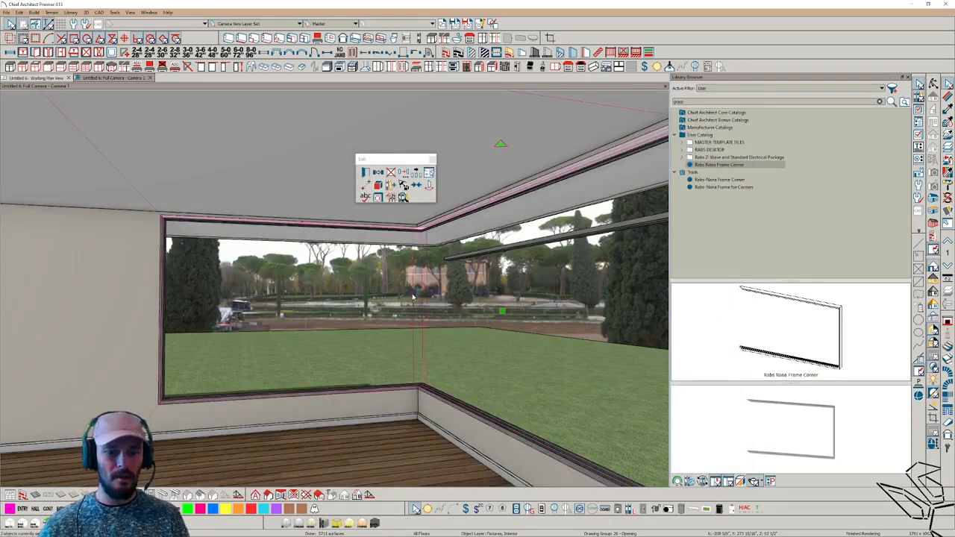
click(366, 173)
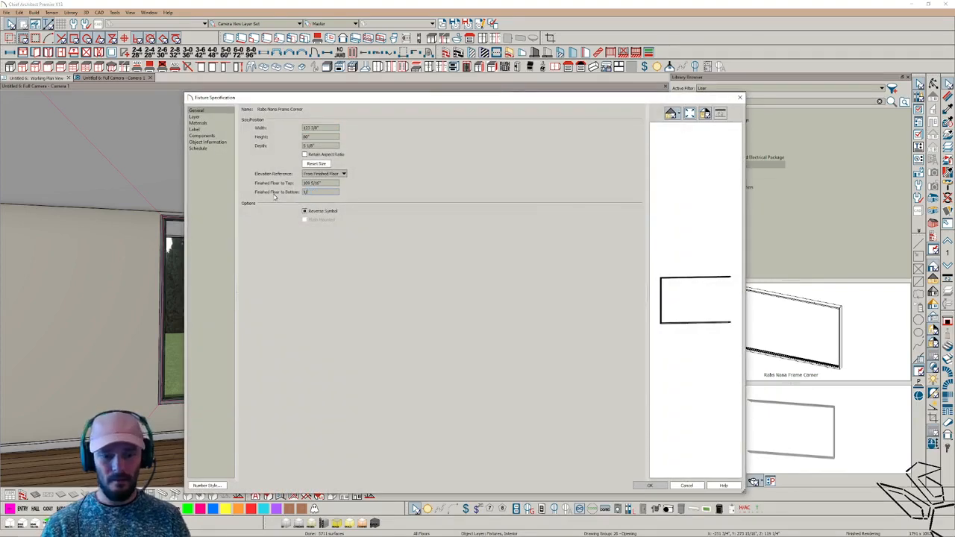
key(Return)
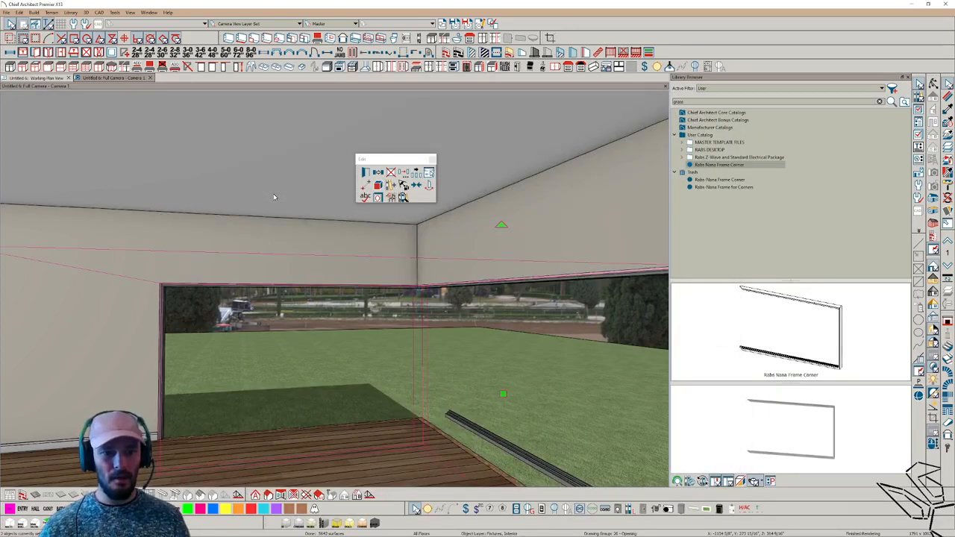
middle_drag(274, 197, 270, 230)
double_click(270, 230)
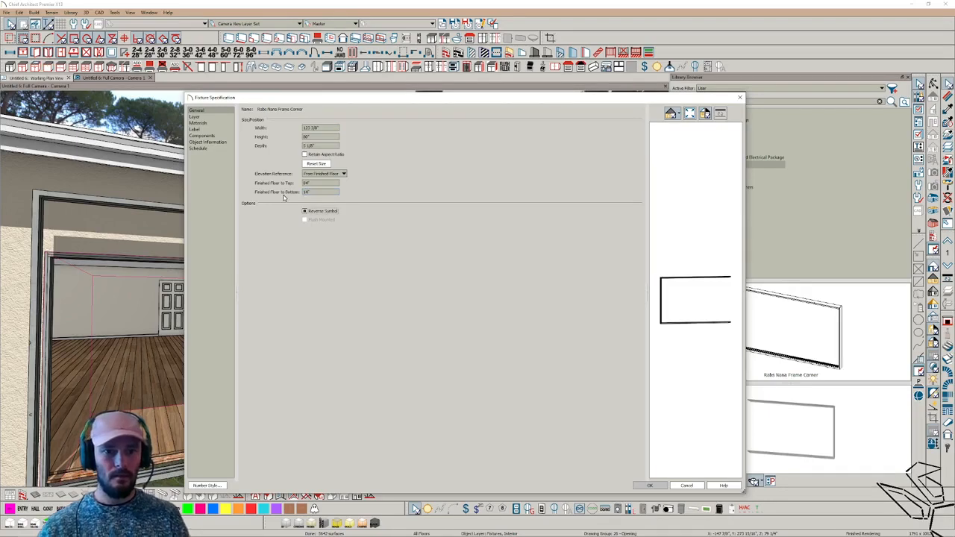
click(648, 486)
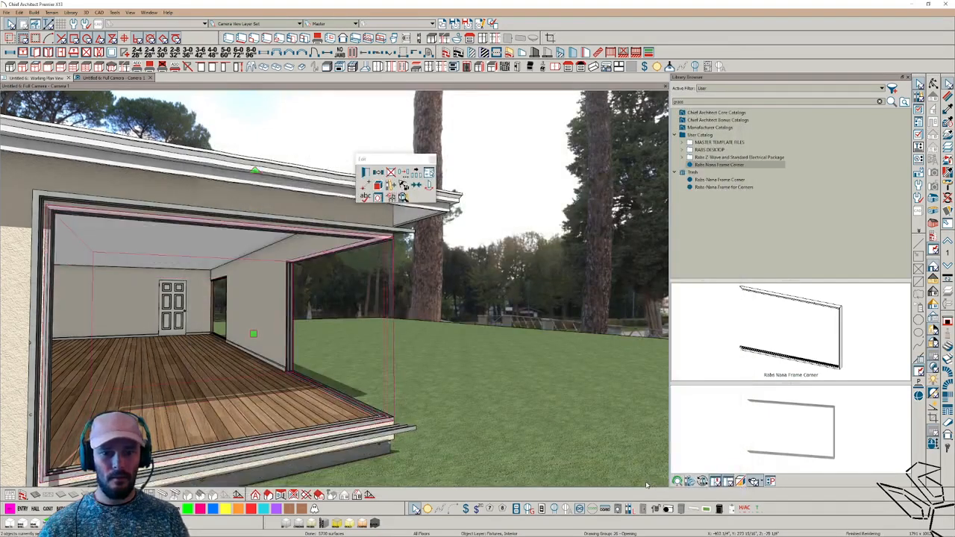
Step: Examine the lowered corner frames, their jambs and the mitred meeting point from outside the house corner
middle_drag(484, 383, 166, 305)
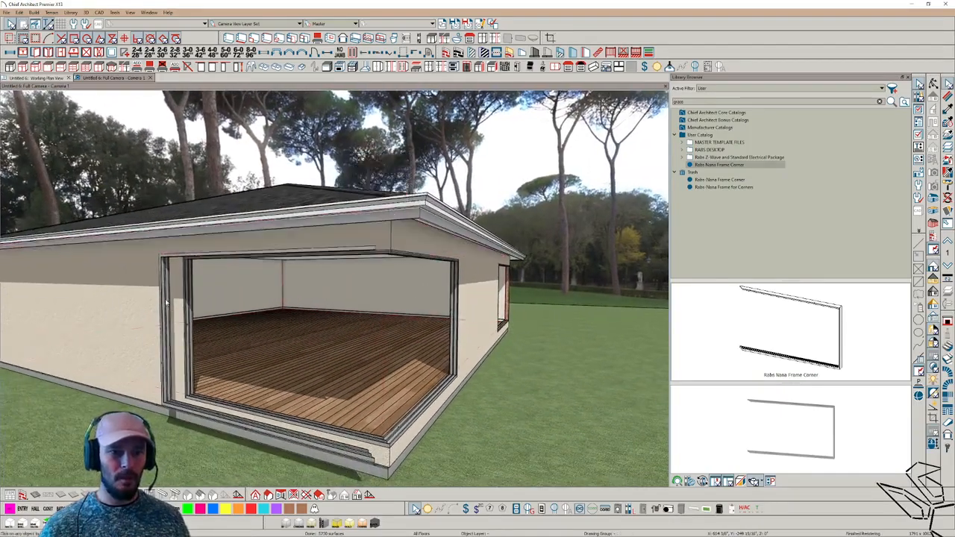
click(164, 306)
click(189, 272)
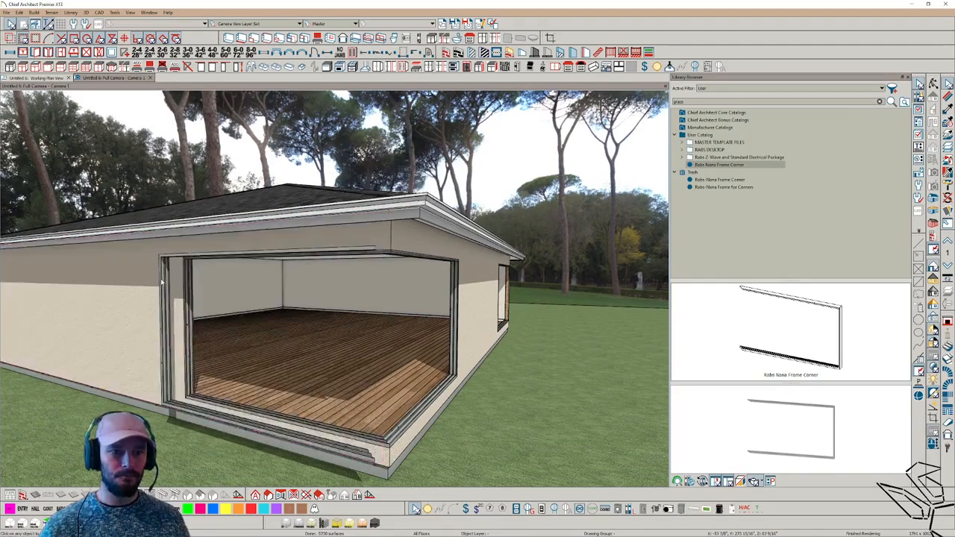
click(224, 255)
middle_drag(227, 256, 368, 231)
click(327, 391)
key(Escape)
click(328, 391)
Step: In the working plan view, move the original architectural frame block well clear of the house corner and camera
click(44, 77)
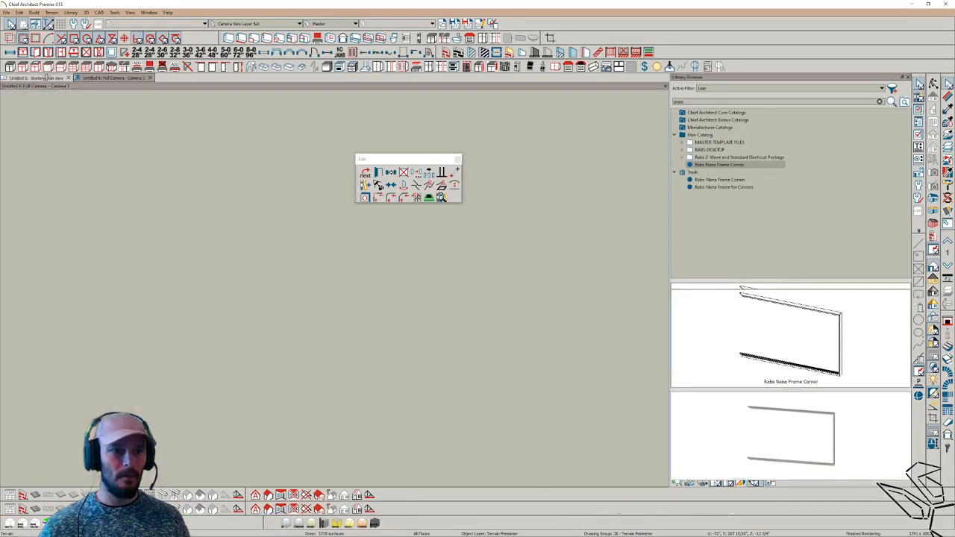
scroll(345, 292, down, 6)
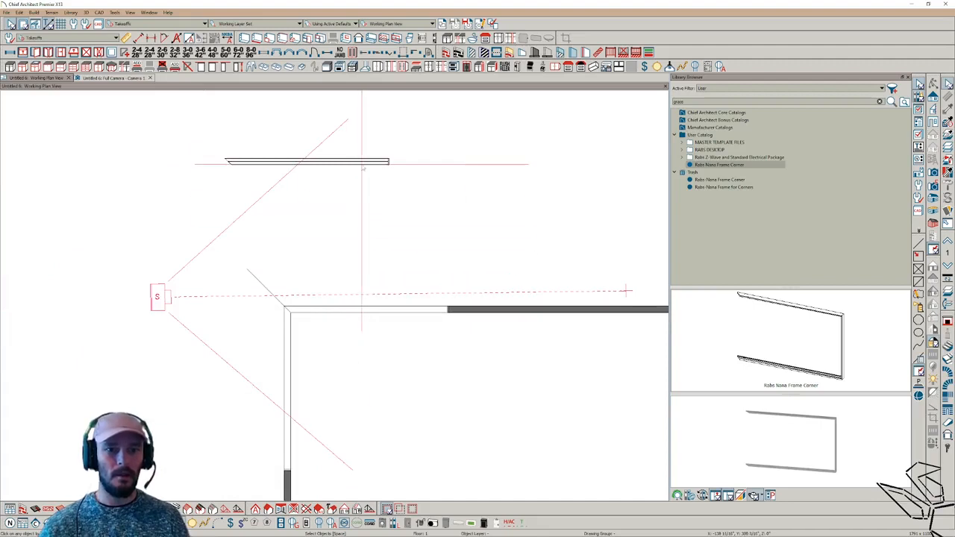
click(306, 161)
drag(306, 161, 37, 105)
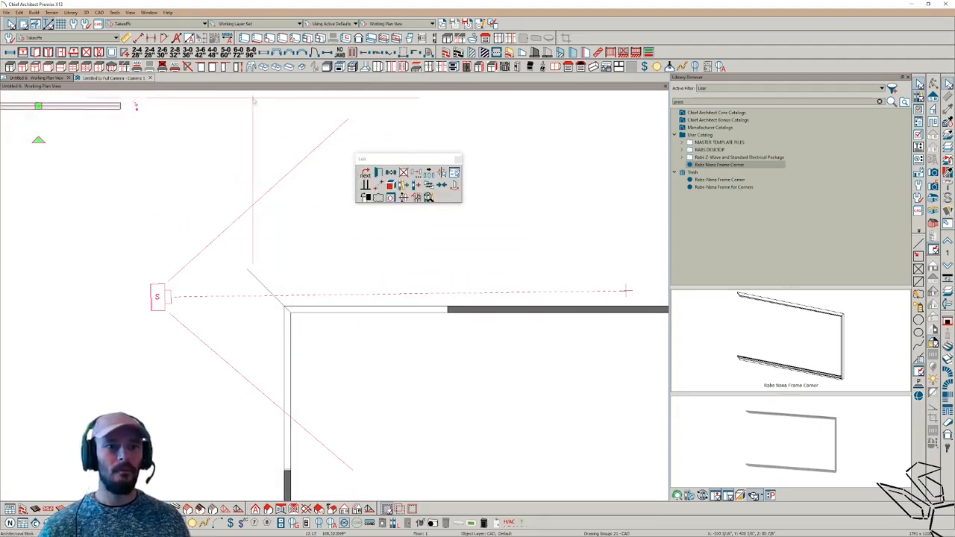
Step: Place a 5068 sliding door in the horizontal wall, within the corner frame's opening
click(379, 53)
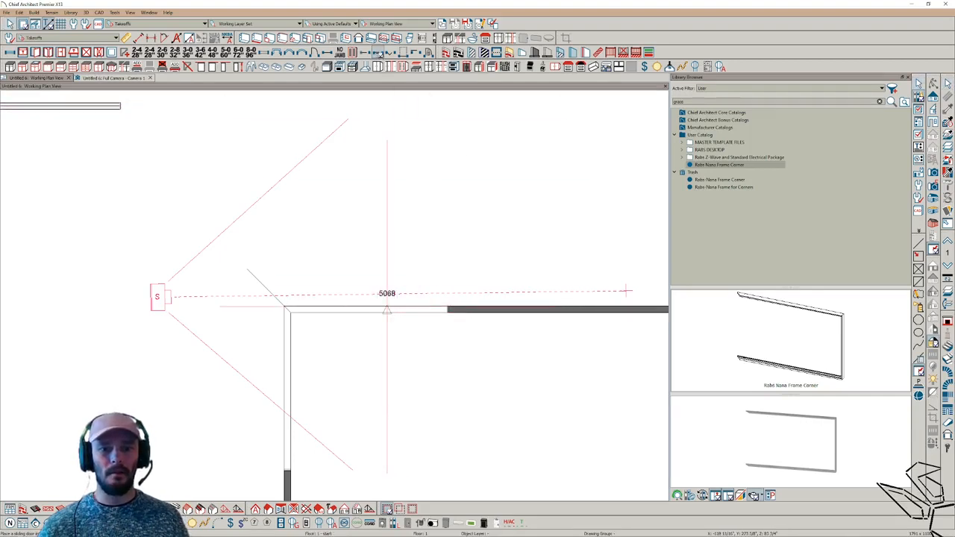
key(space)
Step: Turn off the fill of the 2D block in the symbol specifications of both corner frames
click(395, 312)
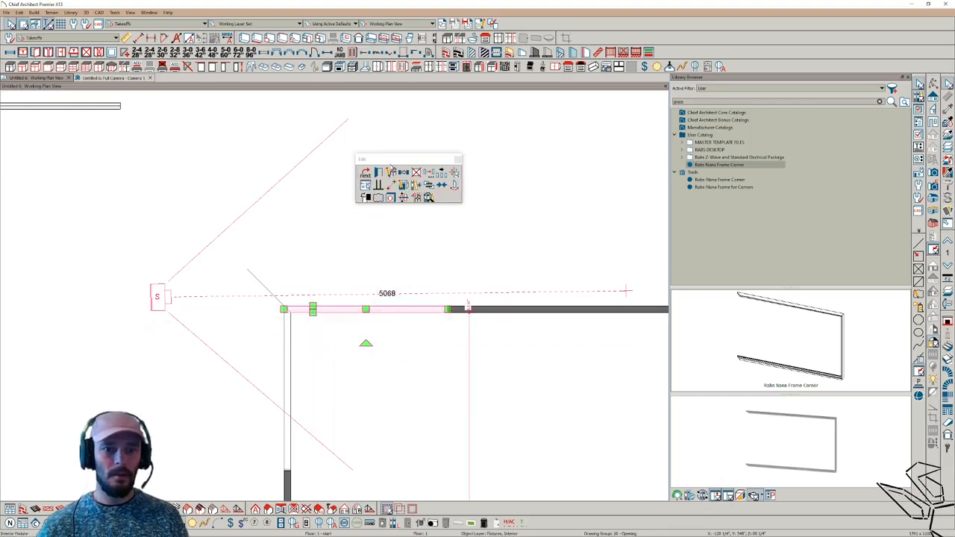
click(386, 173)
click(284, 142)
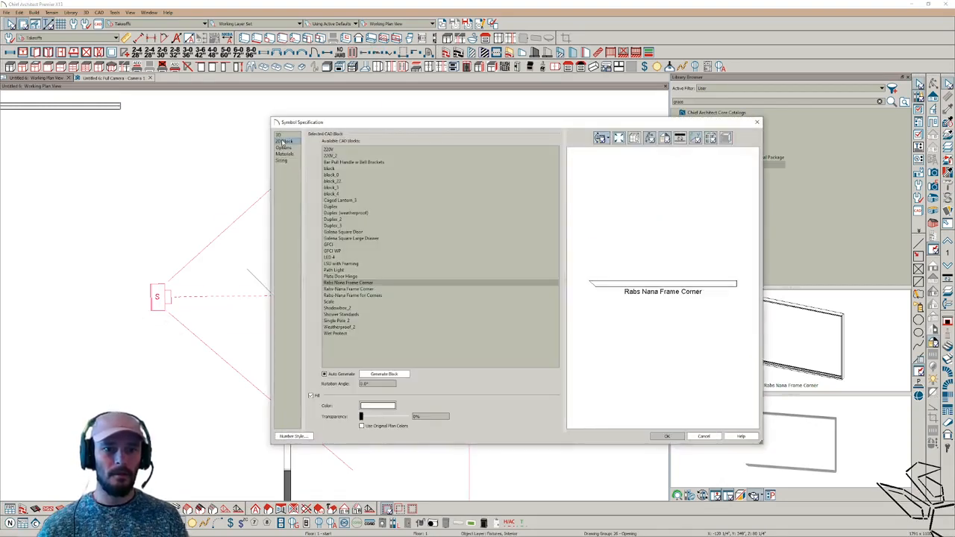
click(313, 396)
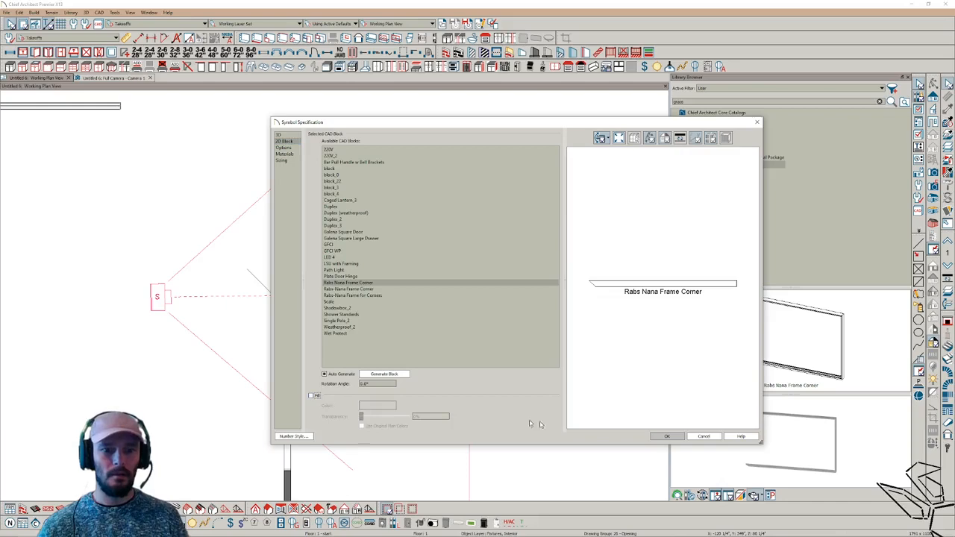
click(660, 438)
click(403, 172)
click(312, 396)
click(667, 436)
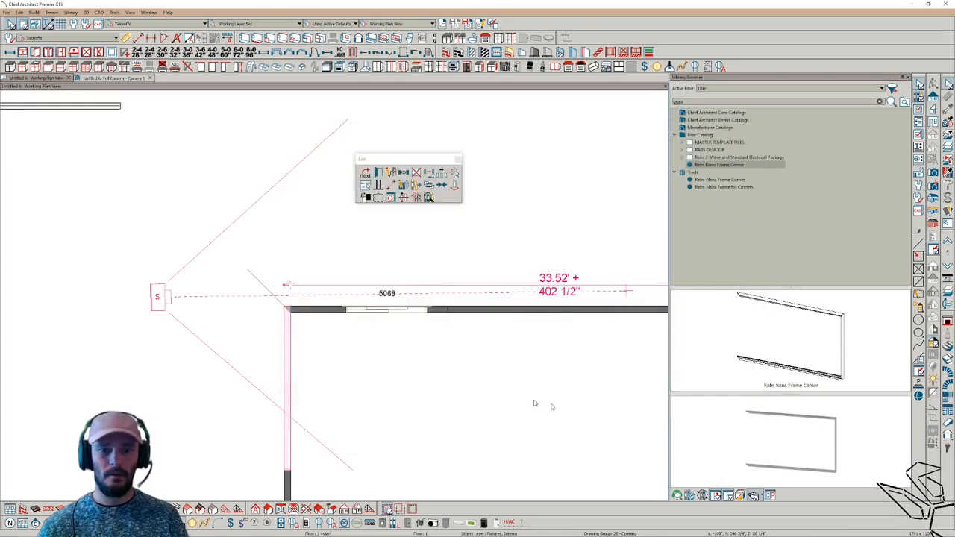
Step: Remove the interior casing, exterior casing and jamb from the sliding door
click(395, 310)
scroll(431, 313, up, 3)
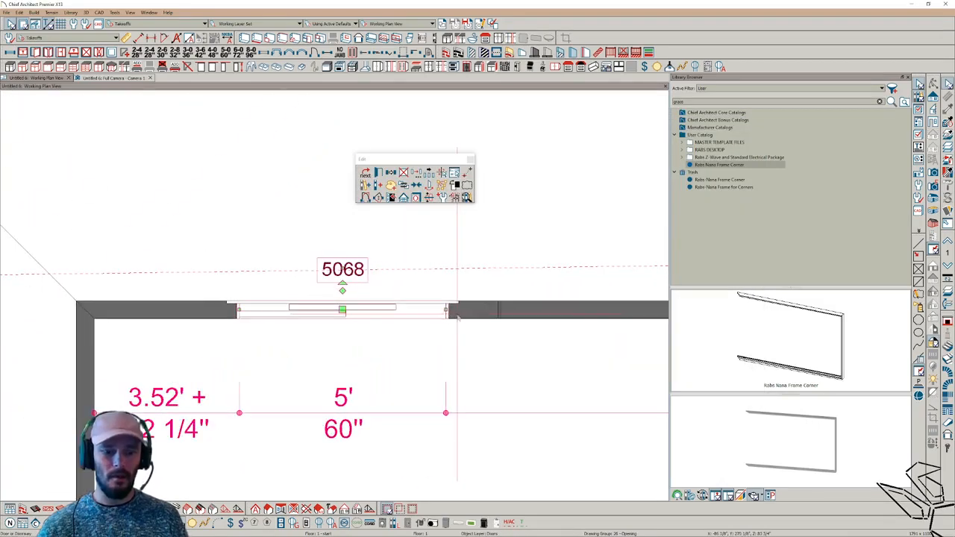
key(ctrl+e)
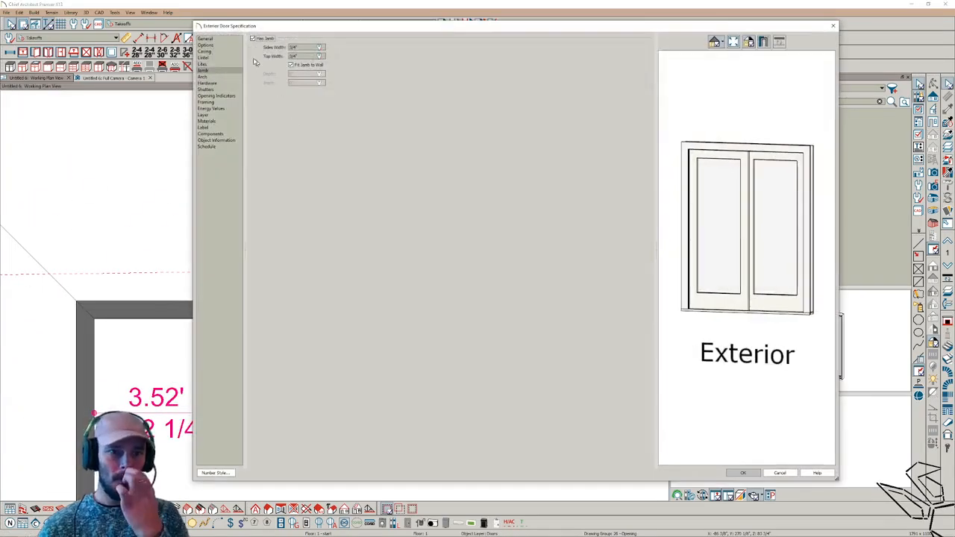
click(205, 39)
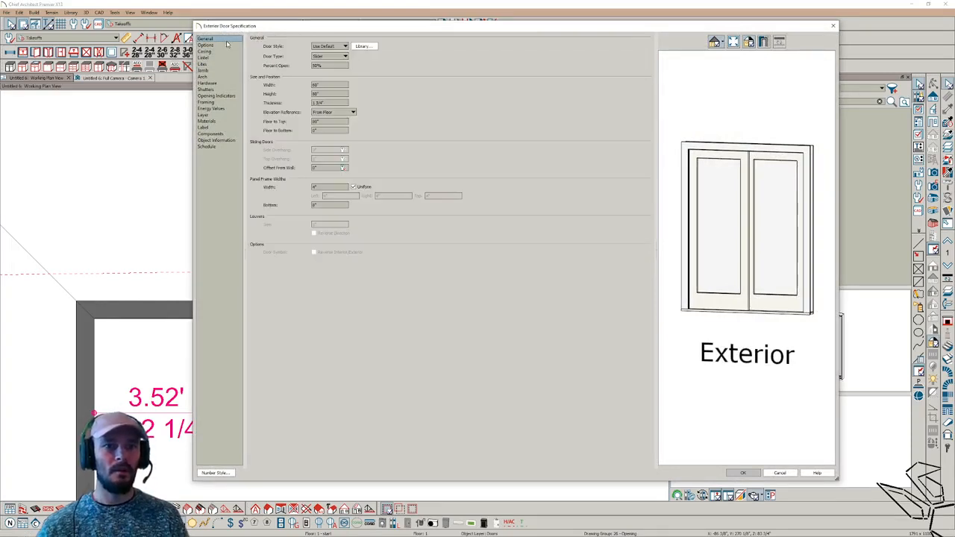
click(213, 51)
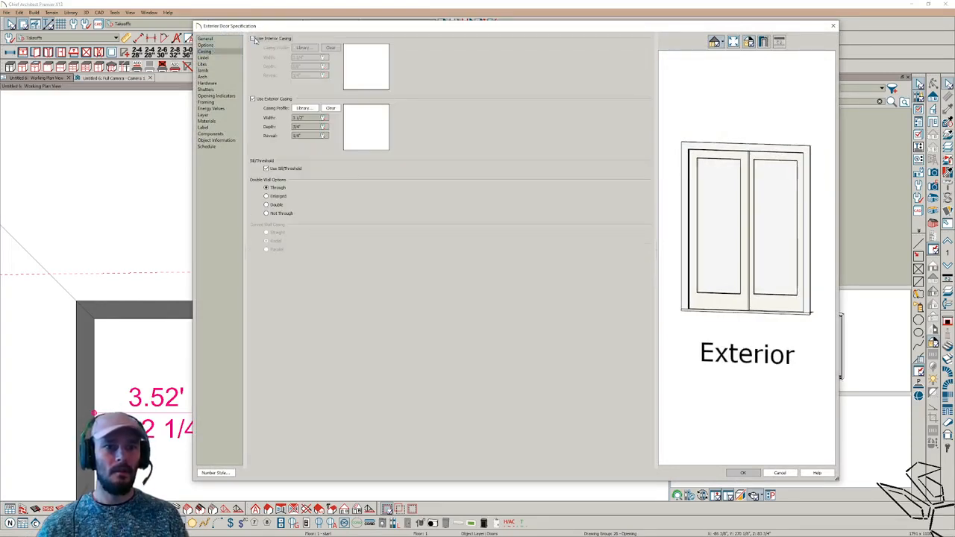
click(254, 98)
click(204, 70)
click(265, 39)
Step: Set the door style to Glass Panel, with panel frame widths of 2" and a bottom frame width of 2"
click(209, 45)
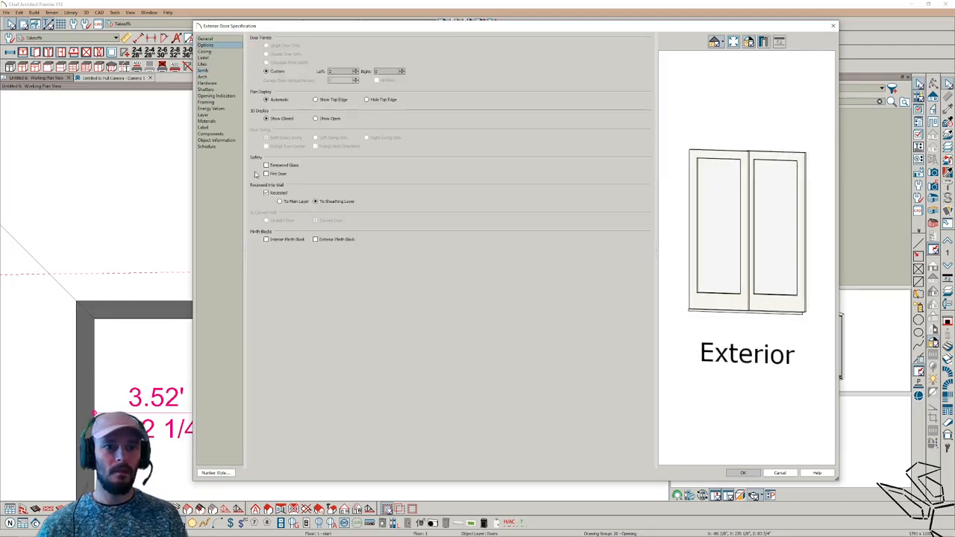
click(214, 40)
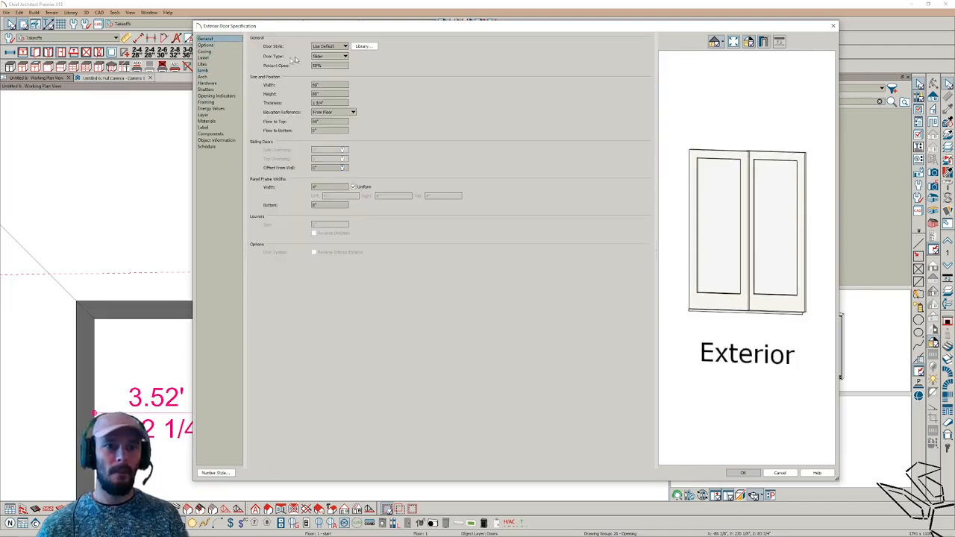
click(323, 47)
click(325, 79)
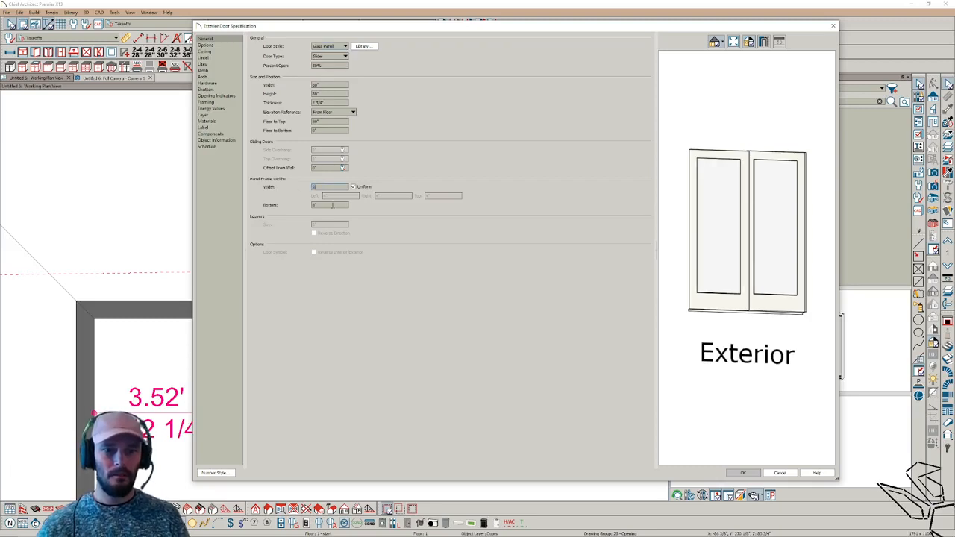
drag(320, 206, 308, 206)
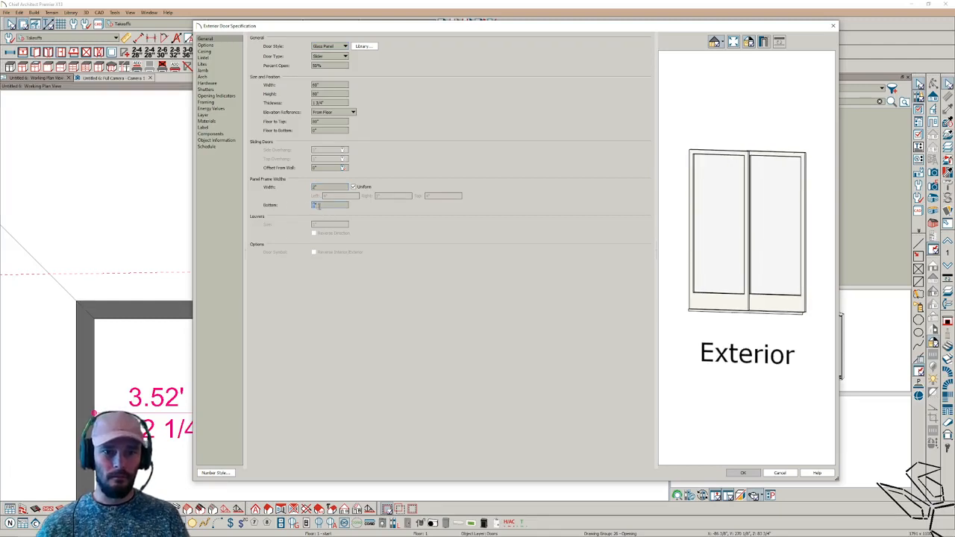
text(2)
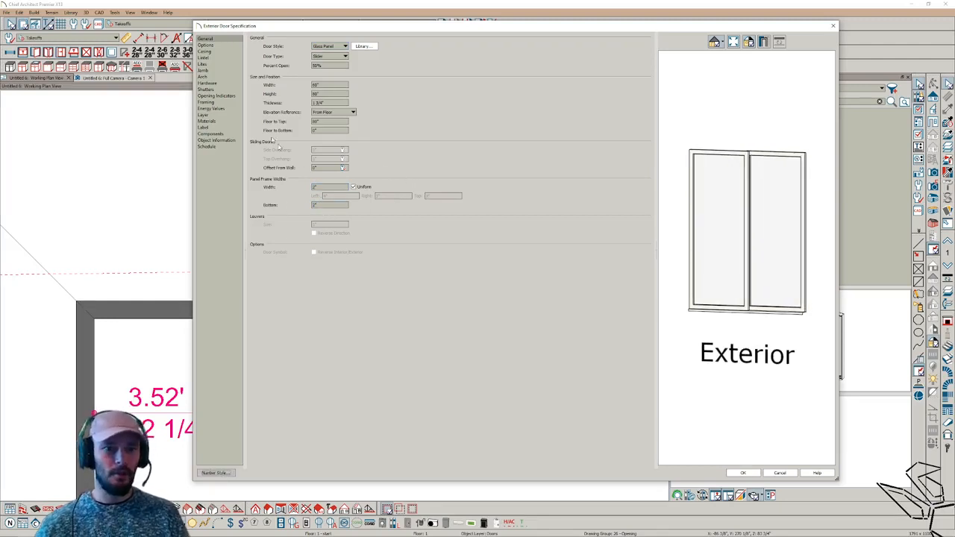
Step: Turn off the door's sill/threshold and set its custom panel count to 4 left and 0 right
click(214, 52)
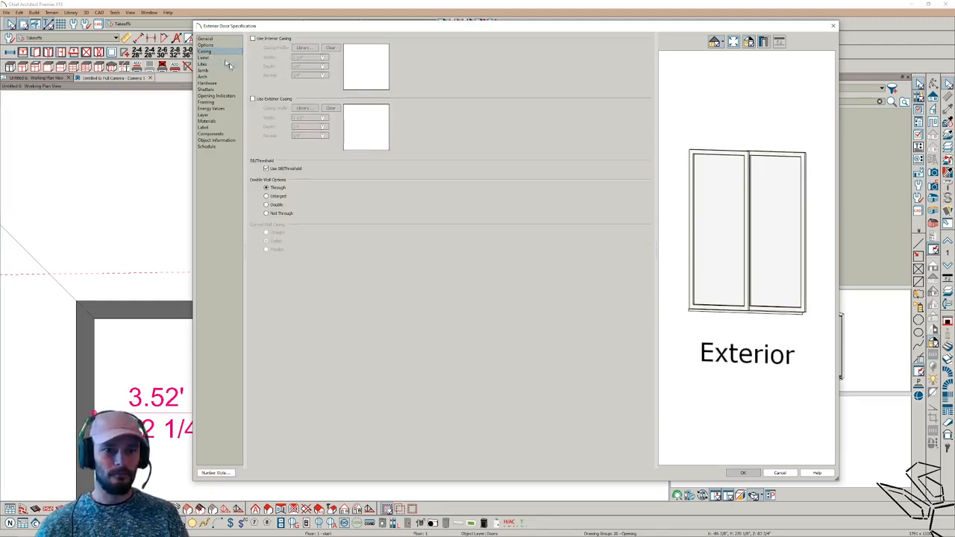
click(270, 170)
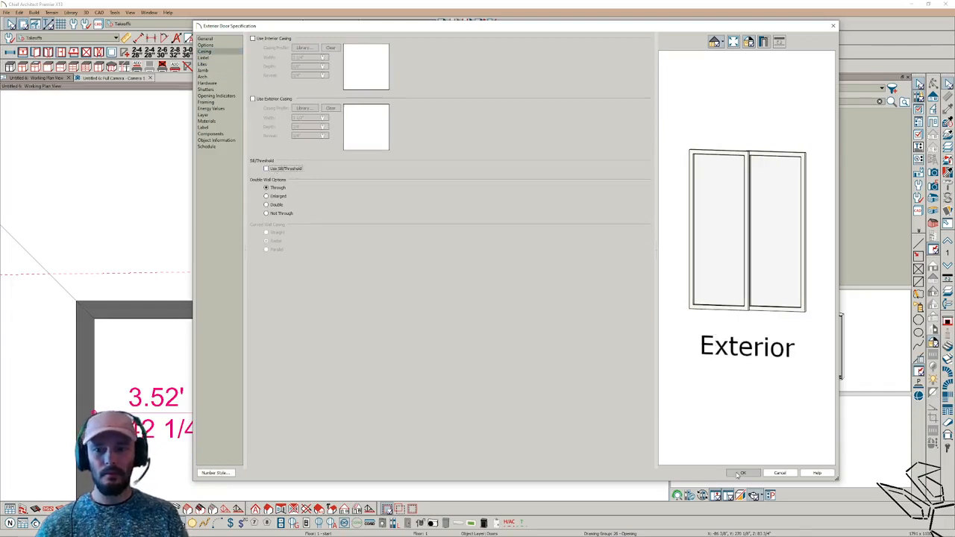
click(211, 45)
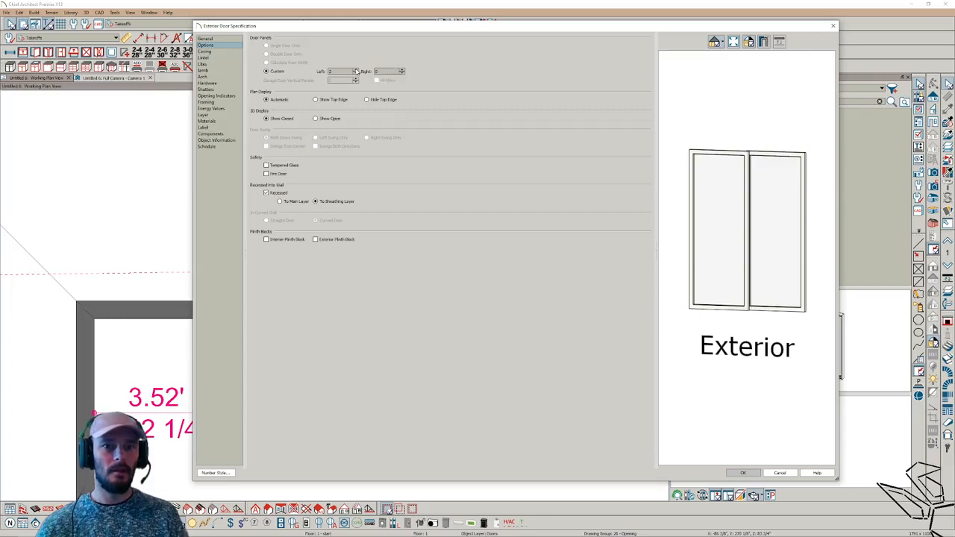
click(742, 473)
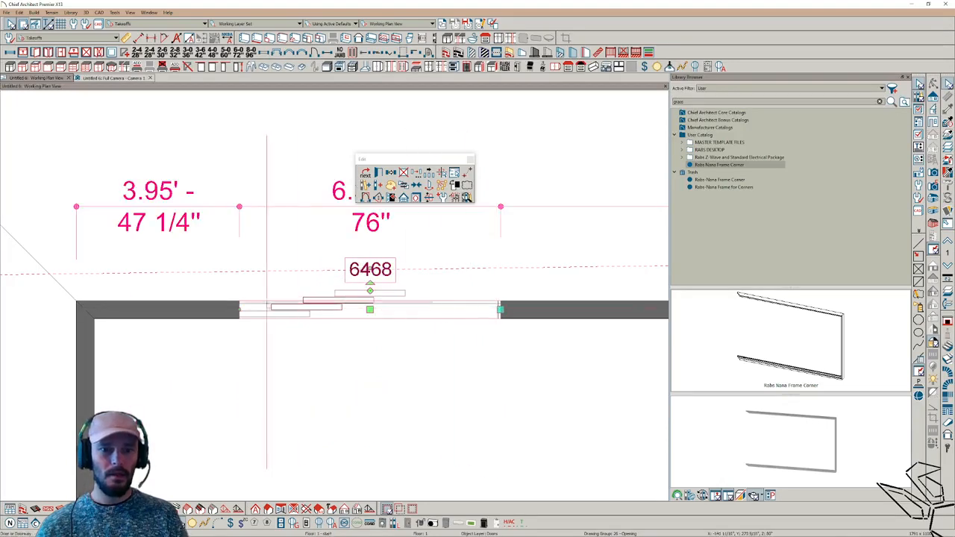
Step: Stretch the sliding door to the wall corner so it spans the corner frame's opening, about 120 3/4" wide
drag(240, 309, 76, 309)
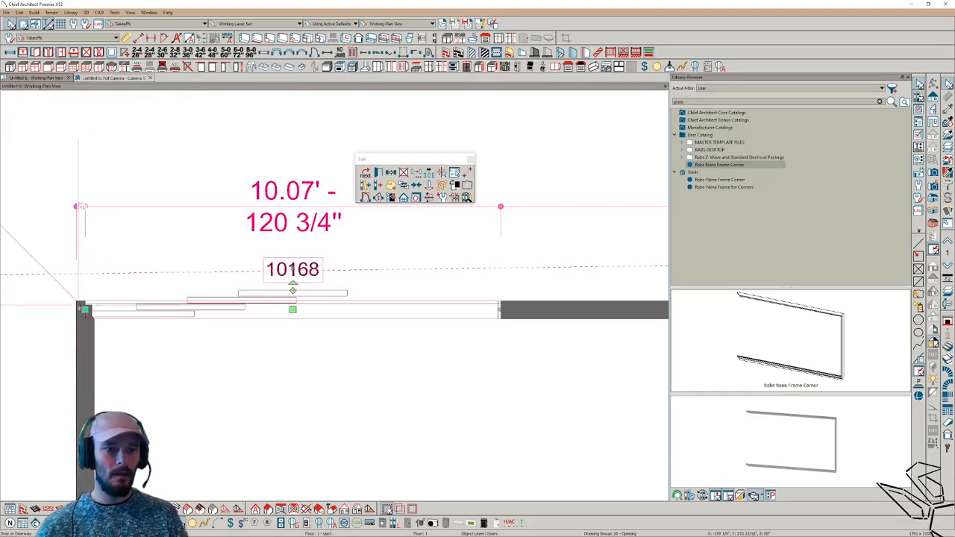
scroll(373, 288, down, 2)
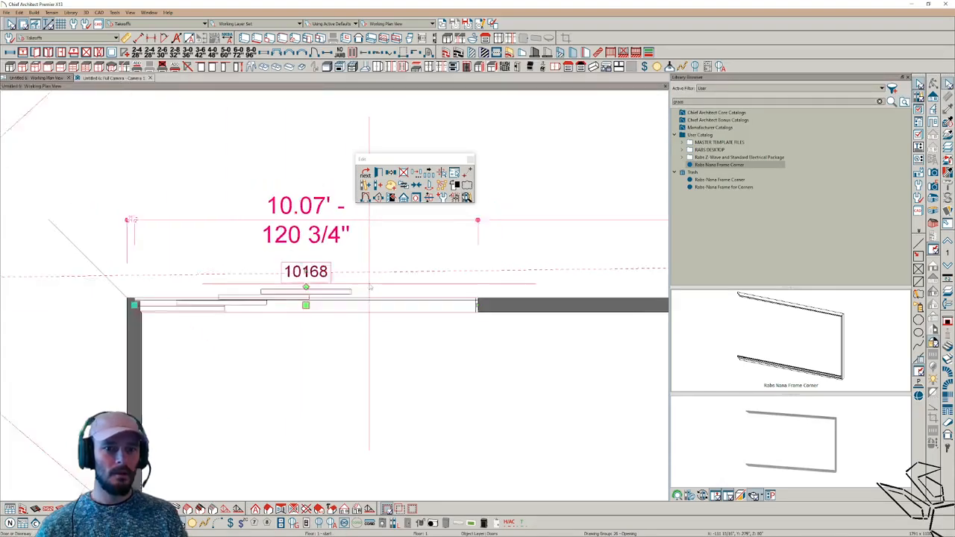
click(516, 301)
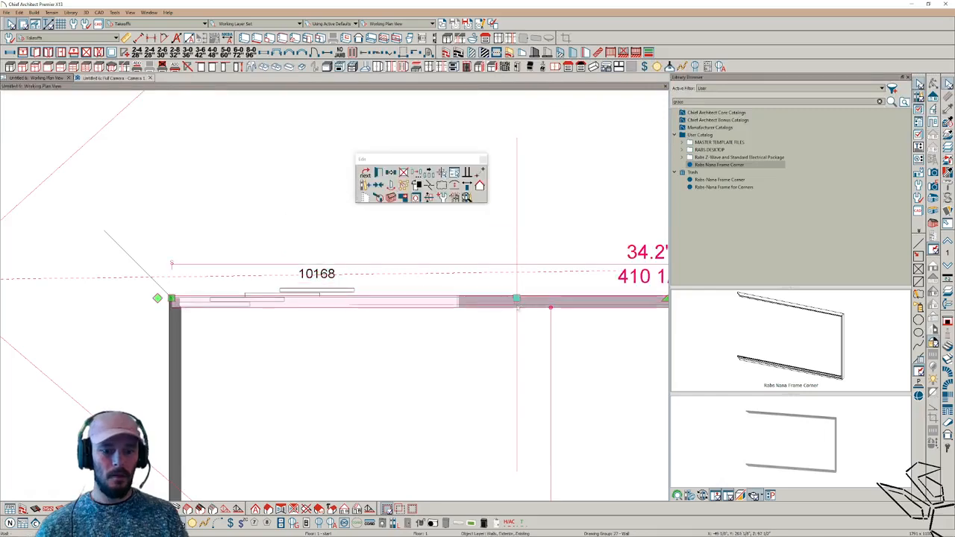
Step: Adjust the sliding door's general settings so its stacked panels fit within the wall's thickness
click(329, 303)
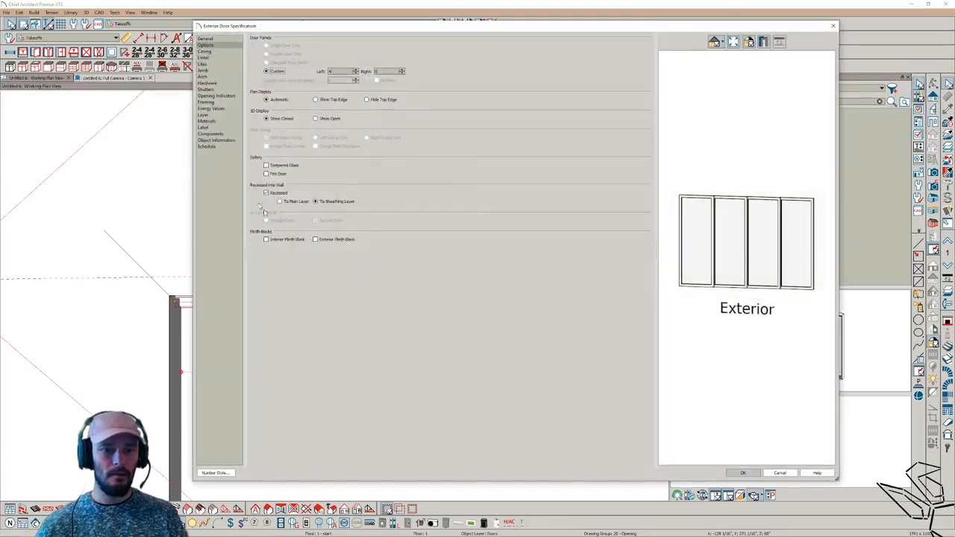
double_click(313, 270)
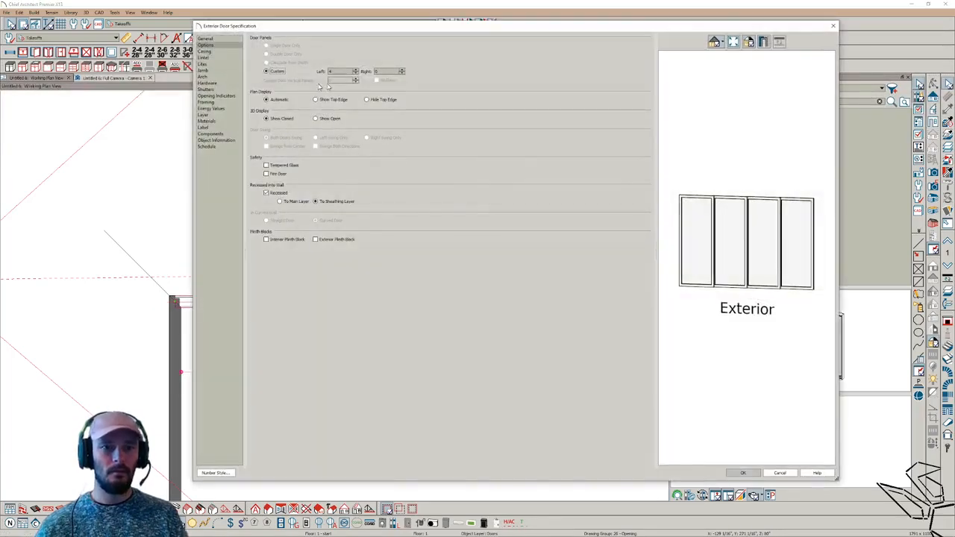
click(209, 38)
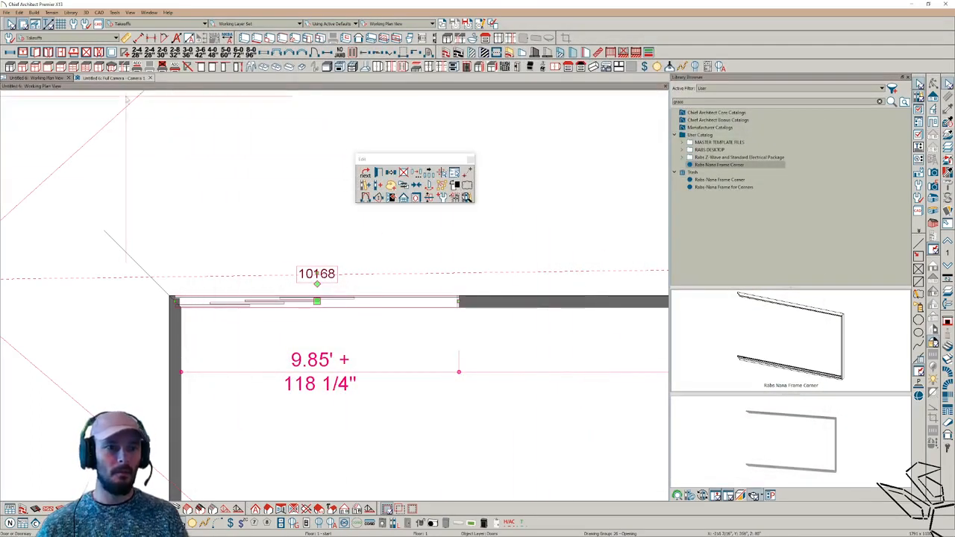
Step: Copy the sliding door onto the adjoining wall by reflecting it about the diagonal line at the house corner
scroll(182, 153, down, 5)
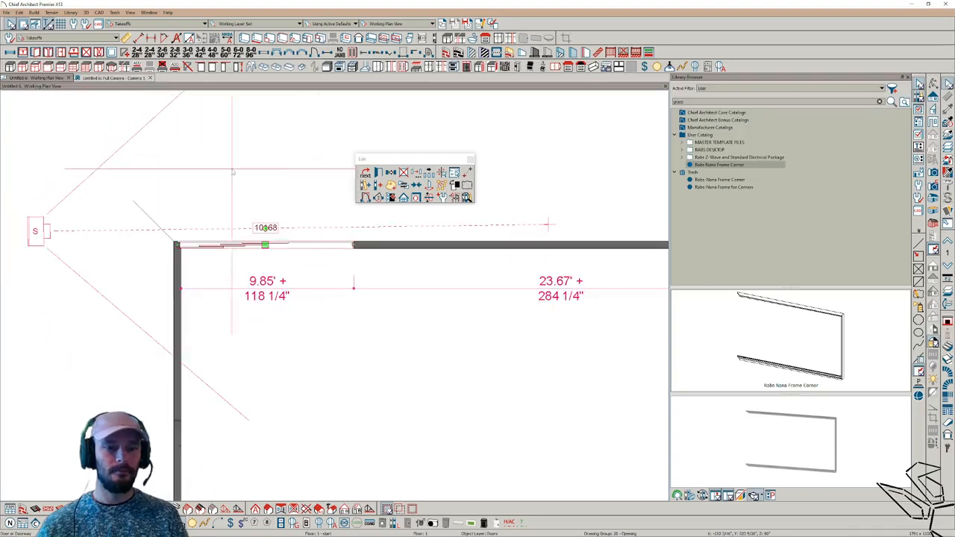
click(390, 174)
click(388, 187)
click(142, 210)
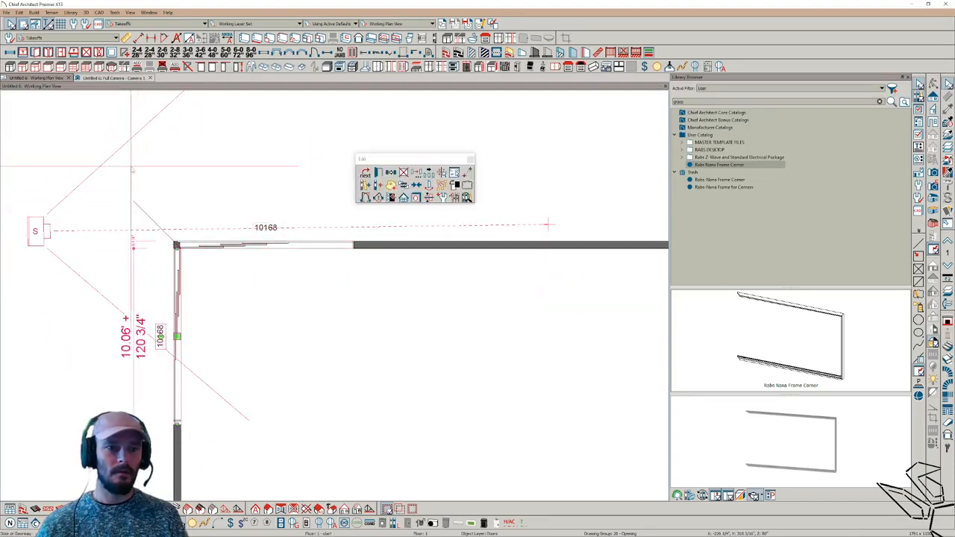
Step: Examine the paired corner doors and the mitred frame sill from several angles in the 3D camera view
click(111, 78)
middle_drag(343, 277, 94, 282)
click(94, 283)
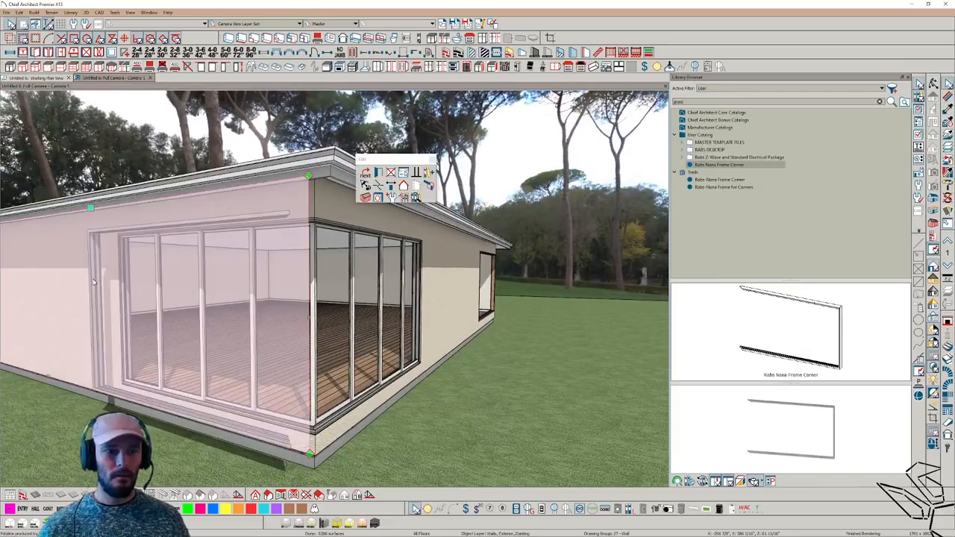
middle_drag(111, 230, 209, 405)
click(254, 383)
key(Escape)
click(209, 403)
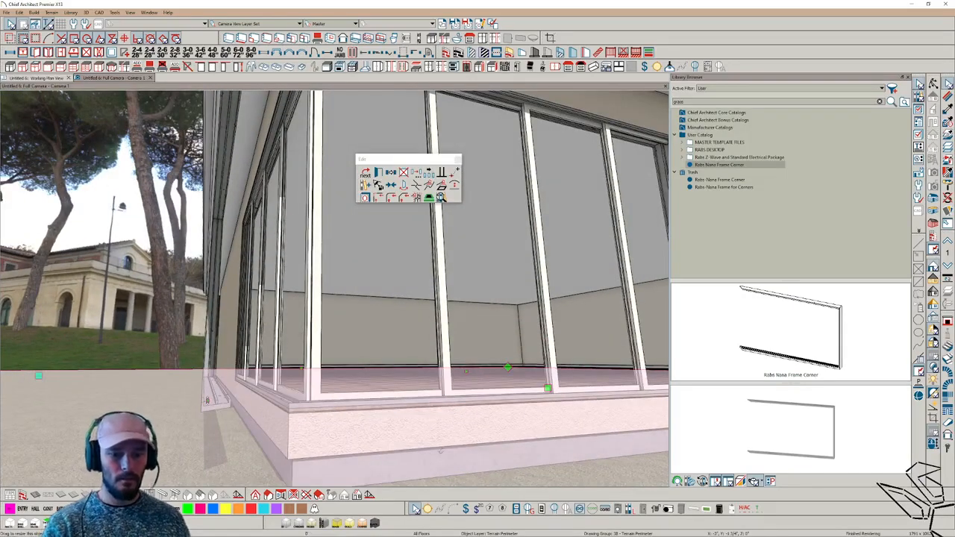
middle_drag(207, 401, 227, 447)
Step: Delete the spare corner frame lying outside the house in the plan view
click(37, 78)
scroll(321, 215, down, 6)
middle_drag(364, 212, 349, 270)
scroll(355, 270, down, 1)
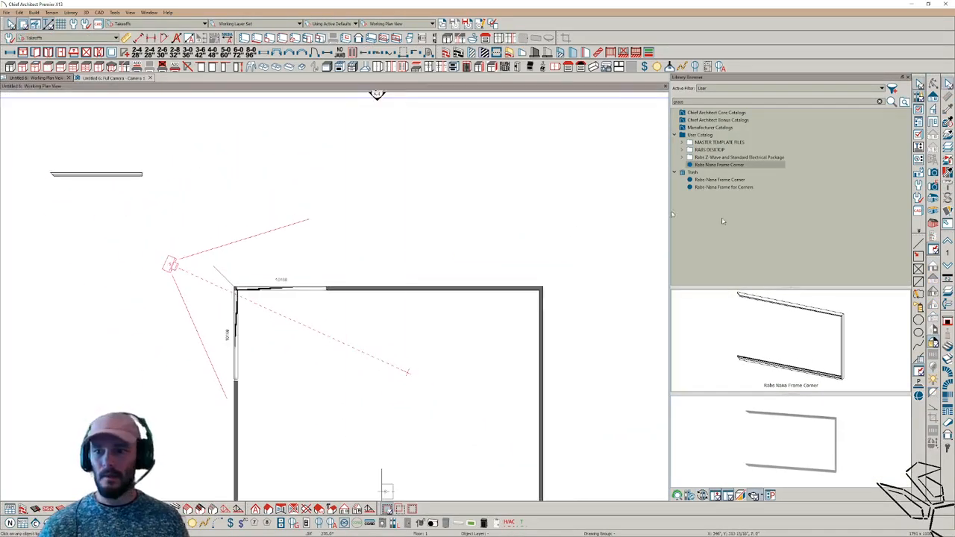
click(97, 174)
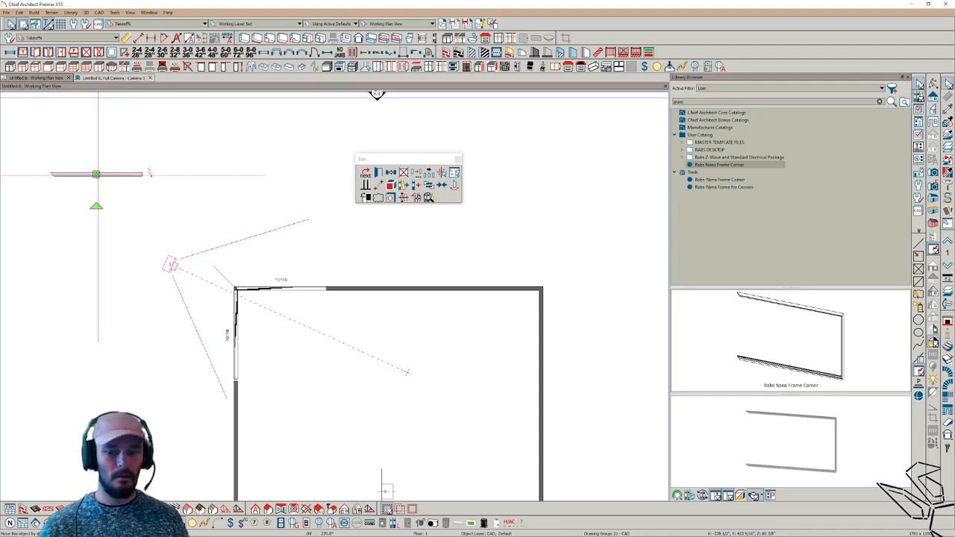
key(Delete)
scroll(231, 216, up, 6)
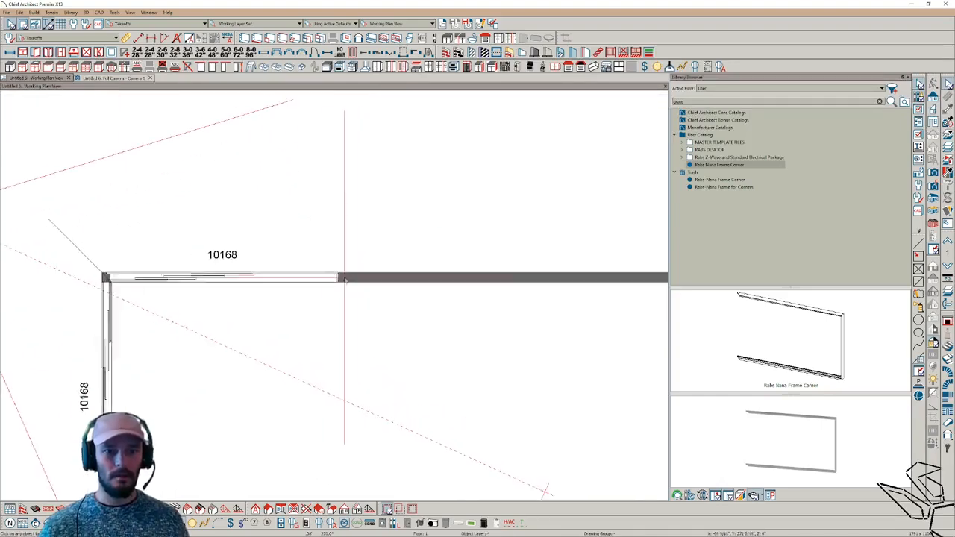
click(281, 277)
scroll(309, 280, down, 4)
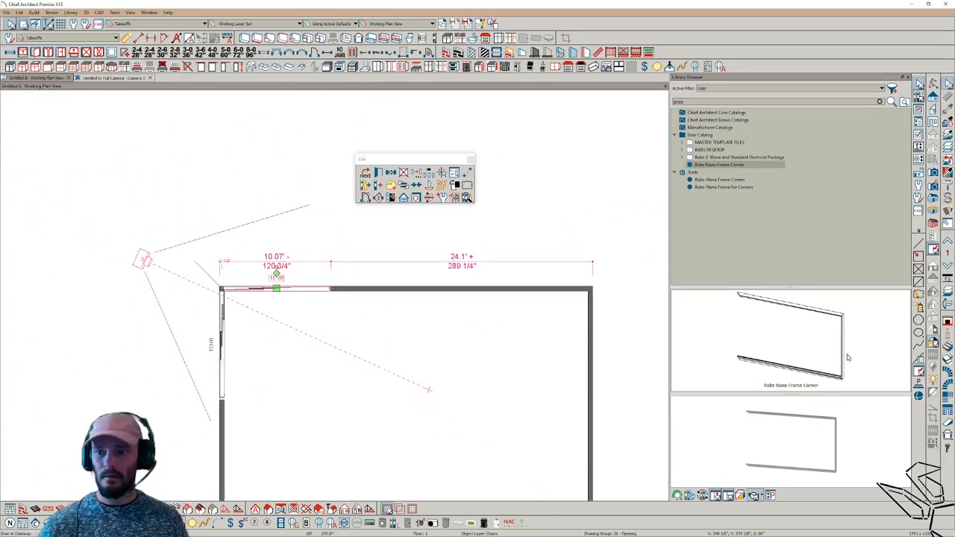
click(948, 266)
click(948, 243)
click(948, 244)
click(948, 267)
scroll(625, 306, up, 1)
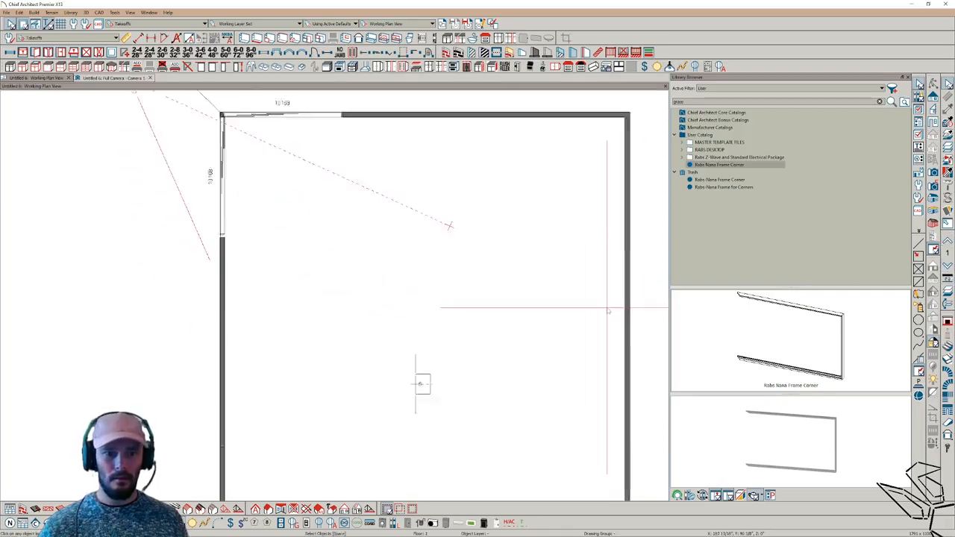
scroll(478, 336, down, 3)
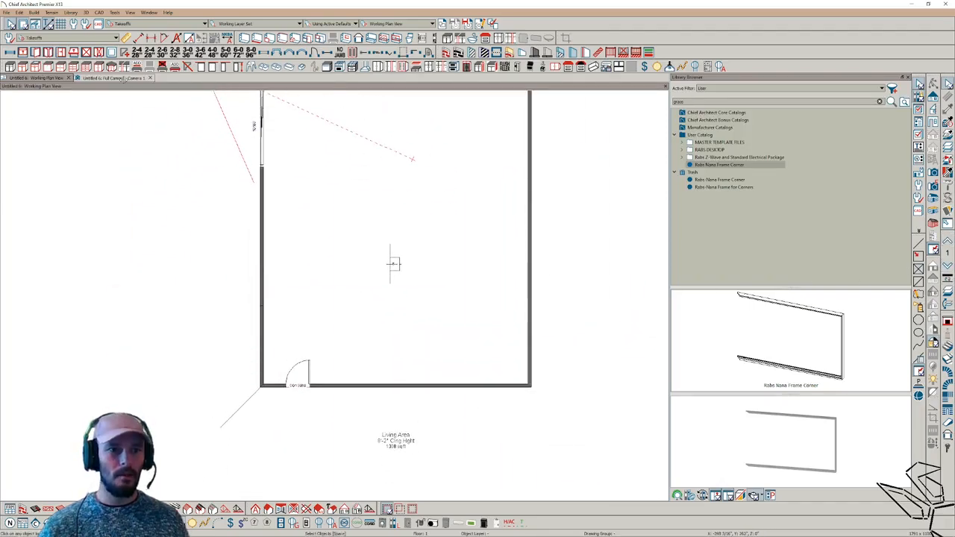
Step: Show the sliding doors on both sides of the corner in their open position in the 3D camera view
click(124, 79)
middle_drag(259, 255, 366, 252)
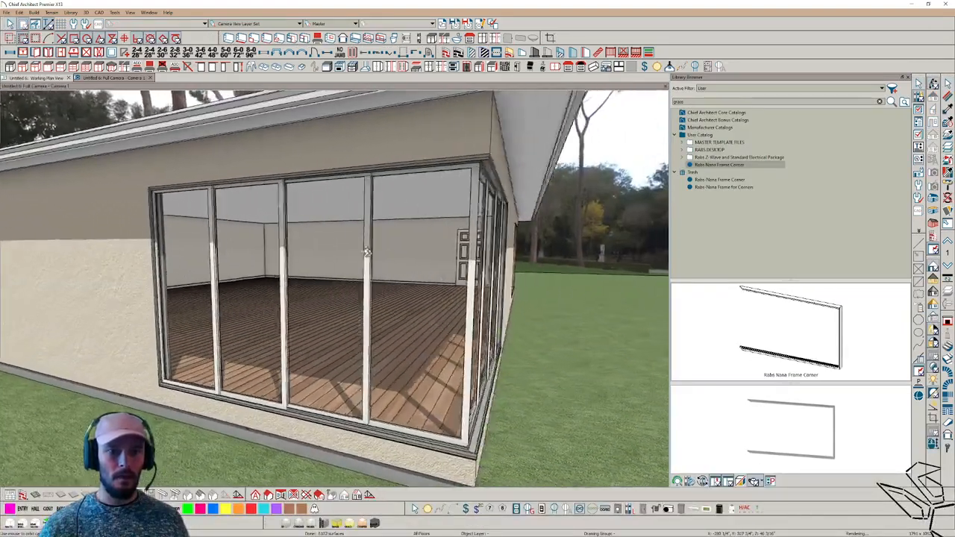
click(302, 206)
middle_drag(302, 206, 403, 197)
click(381, 198)
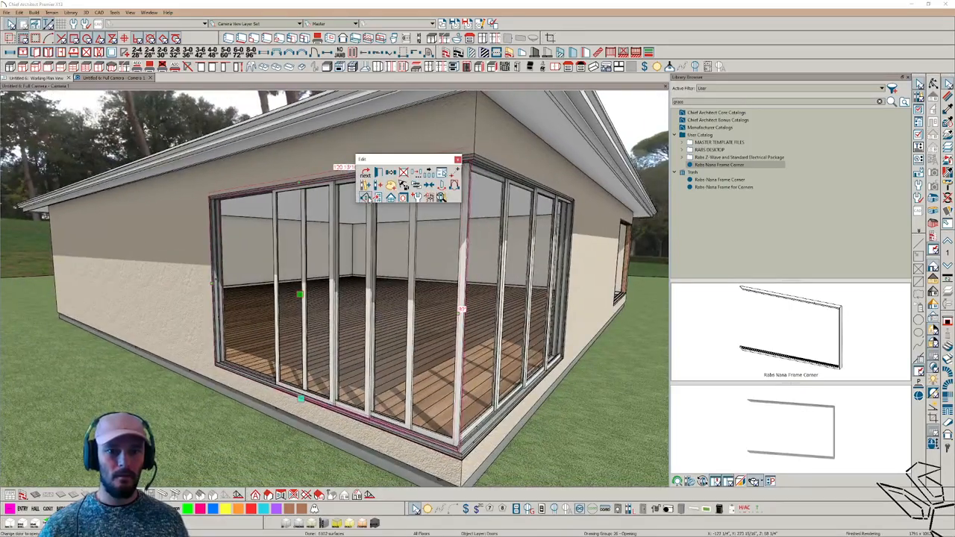
click(453, 185)
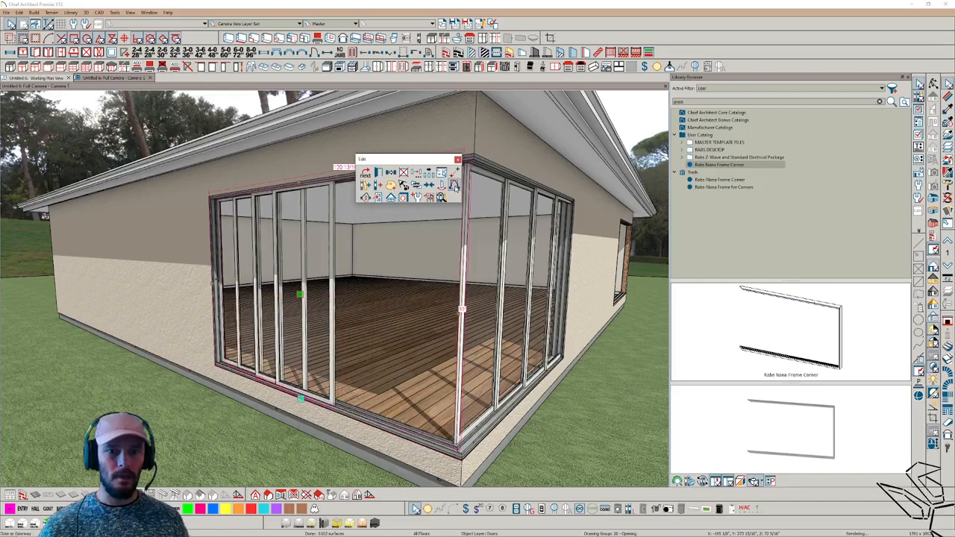
click(491, 282)
middle_drag(377, 197, 438, 213)
click(453, 186)
click(453, 187)
Step: Adjust the jamb-side edge of the selected sliding door so its open panels sit properly within the corner frame
scroll(518, 303, down, 3)
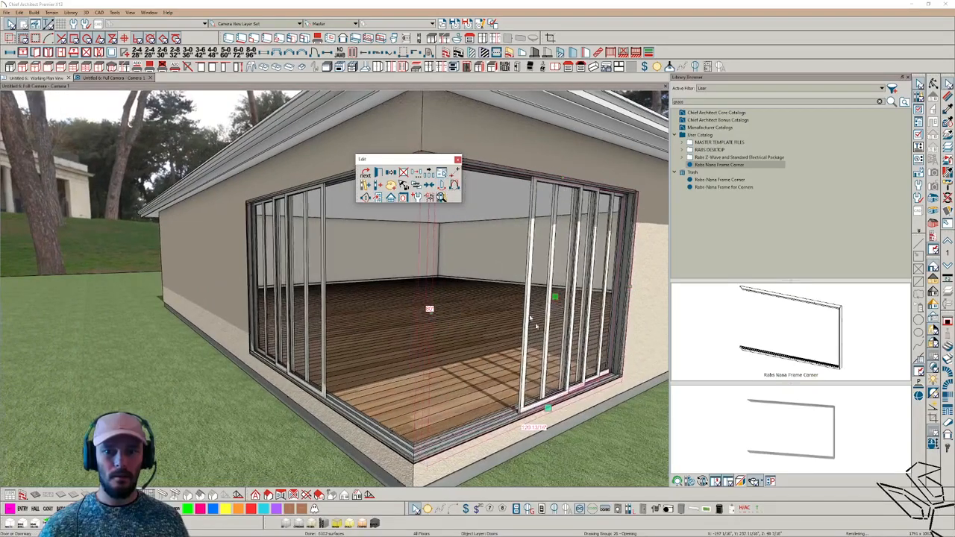
middle_drag(614, 313, 524, 305)
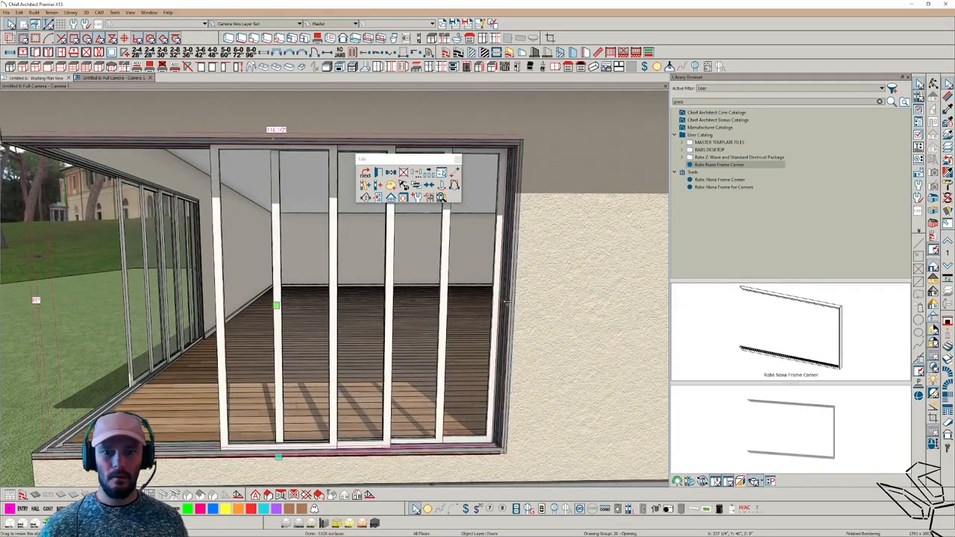
drag(502, 304, 503, 305)
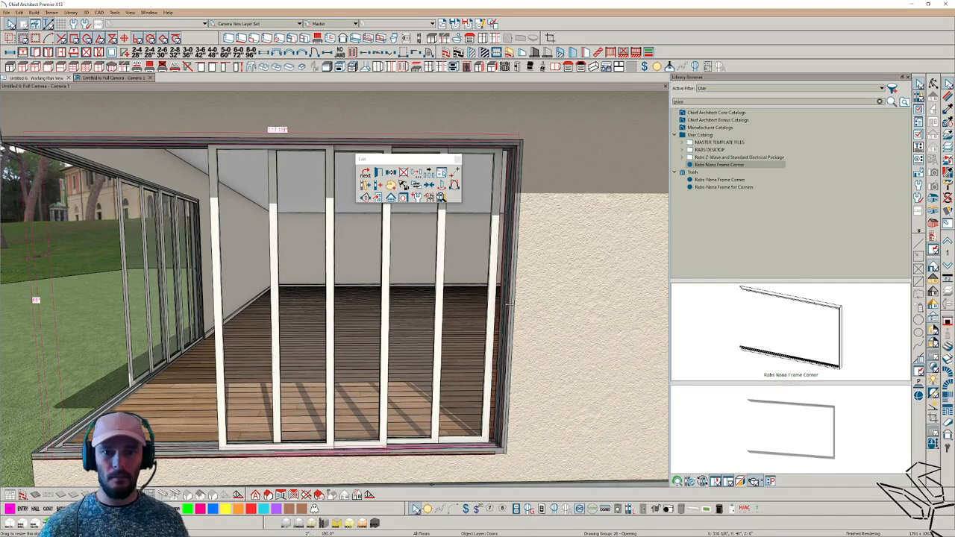
drag(511, 305, 511, 304)
middle_drag(427, 332, 450, 415)
click(456, 416)
Step: Adjust the daytime backdrop intensity of the Physically Based ray-traced rendering and reframe the view on the open corner
middle_drag(554, 280, 632, 264)
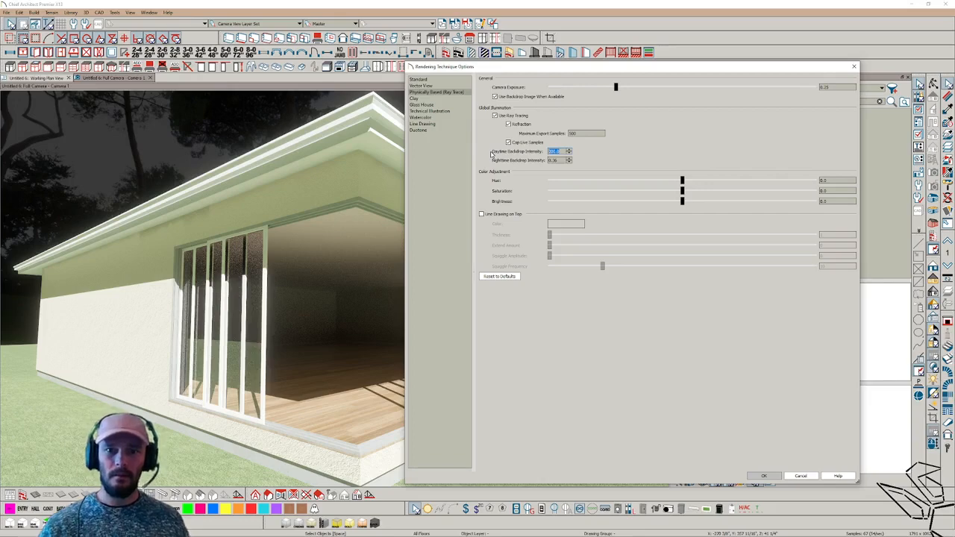
text(1)
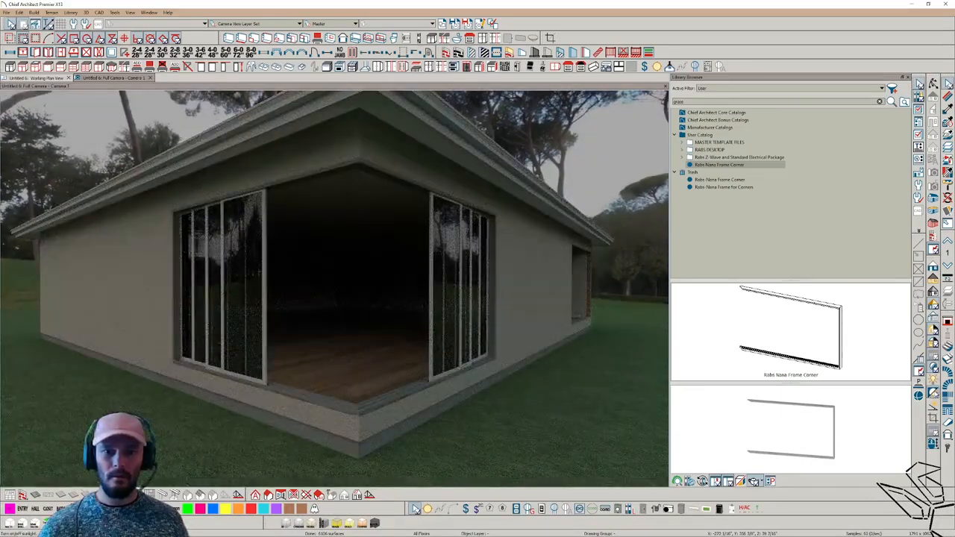
key(Left)
key(Left)
key(Left)
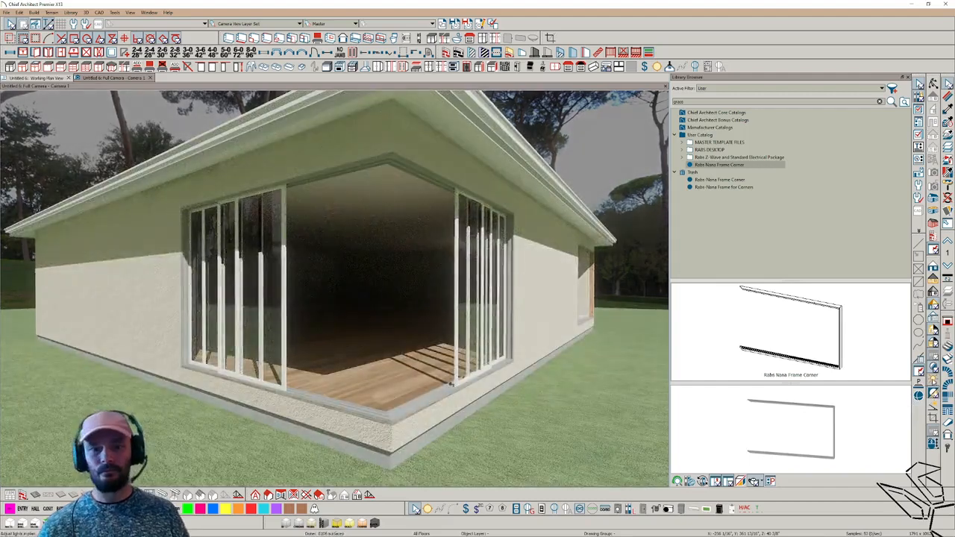
Step: Stop the generic sun from following the camera and set its direction angle to 20°
click(934, 381)
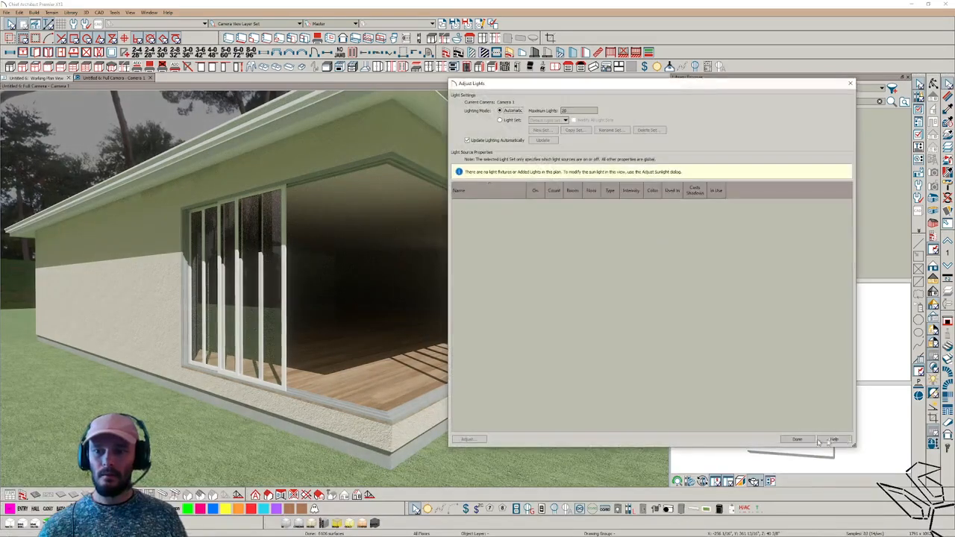
click(798, 439)
click(934, 409)
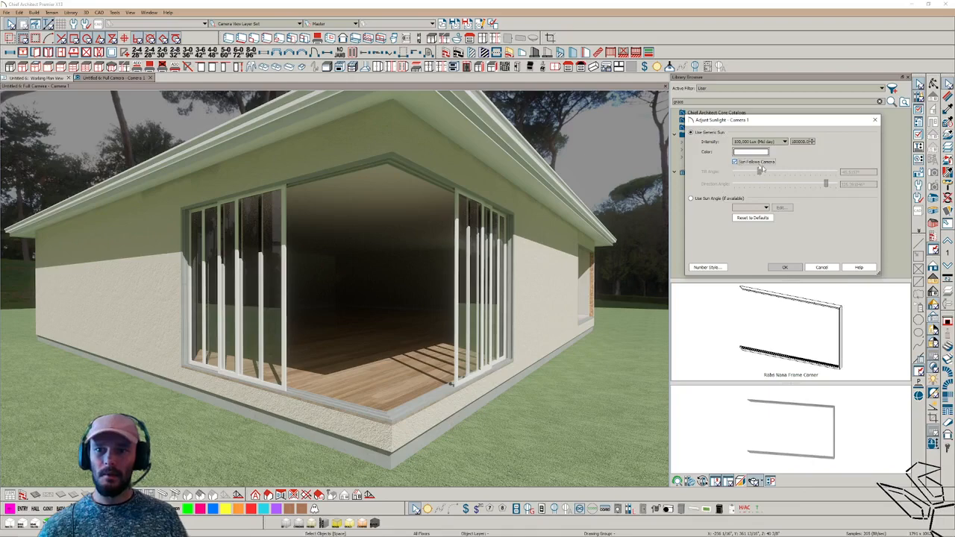
click(735, 162)
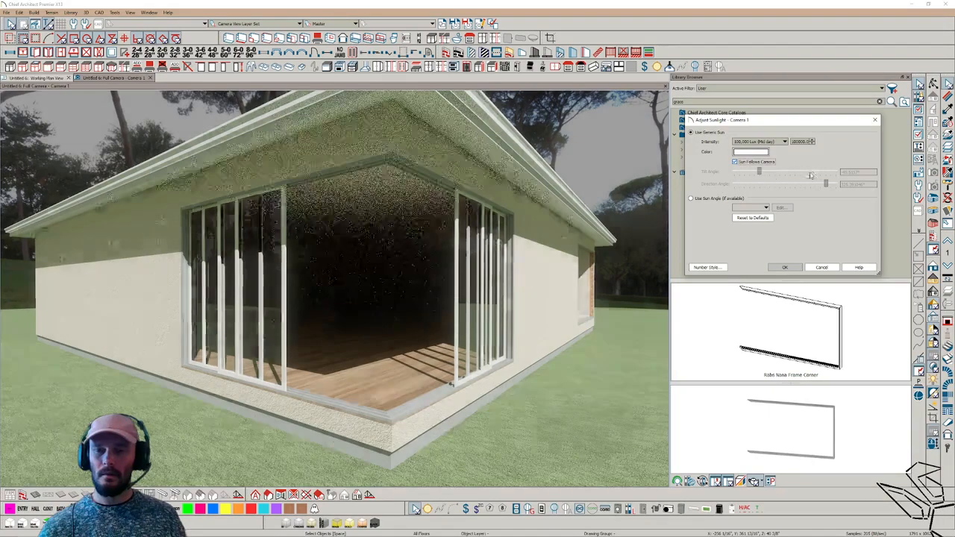
click(735, 162)
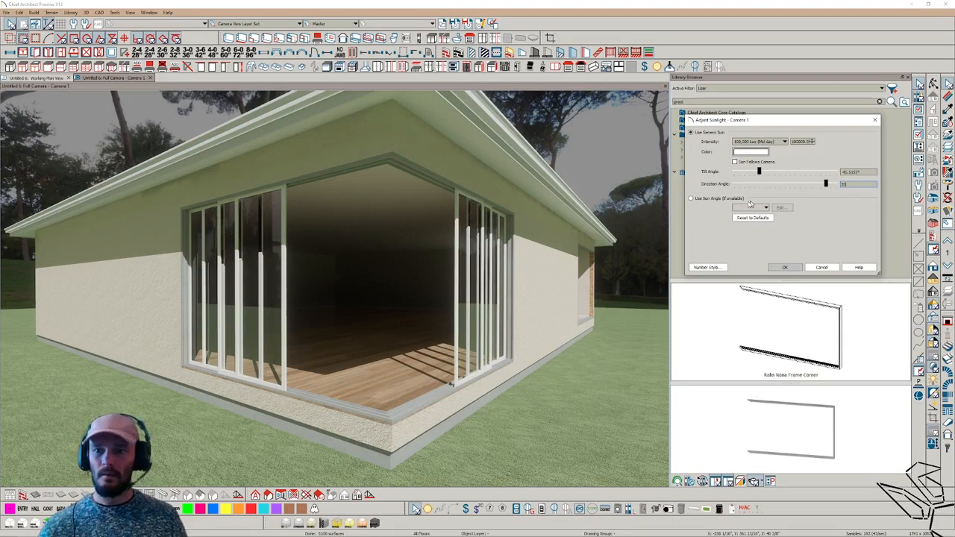
key(Tab)
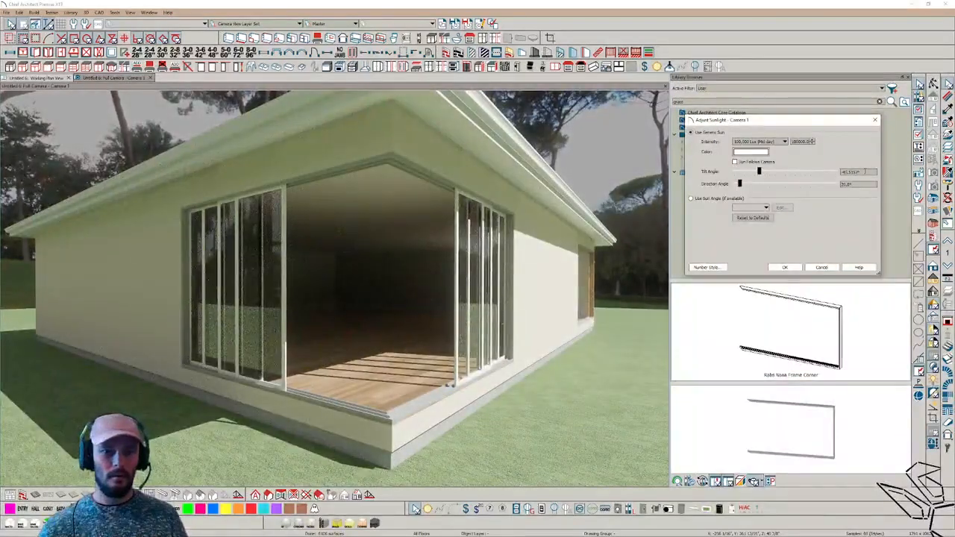
click(788, 268)
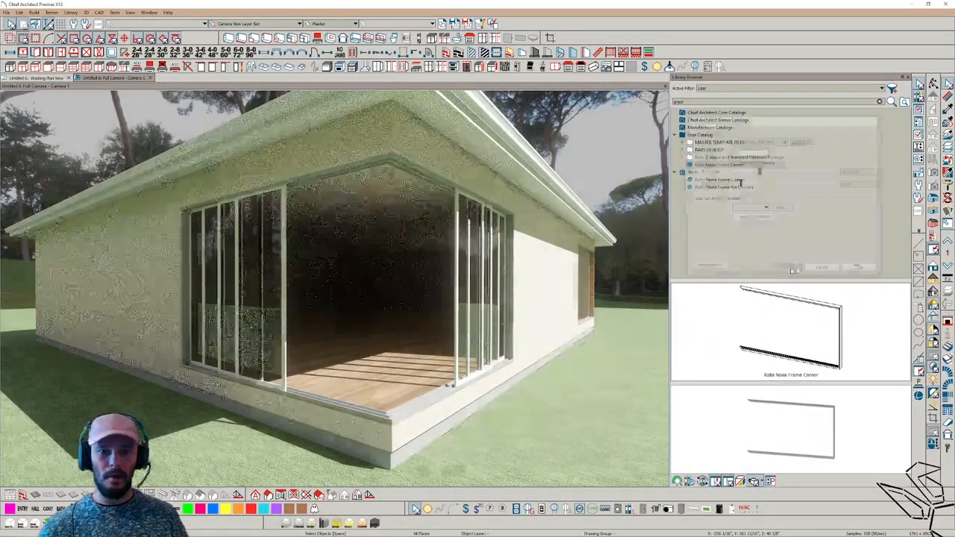
Step: Examine the open corner doors and their frames in the ray-traced camera view
middle_drag(464, 276, 502, 398)
scroll(469, 407, down, 3)
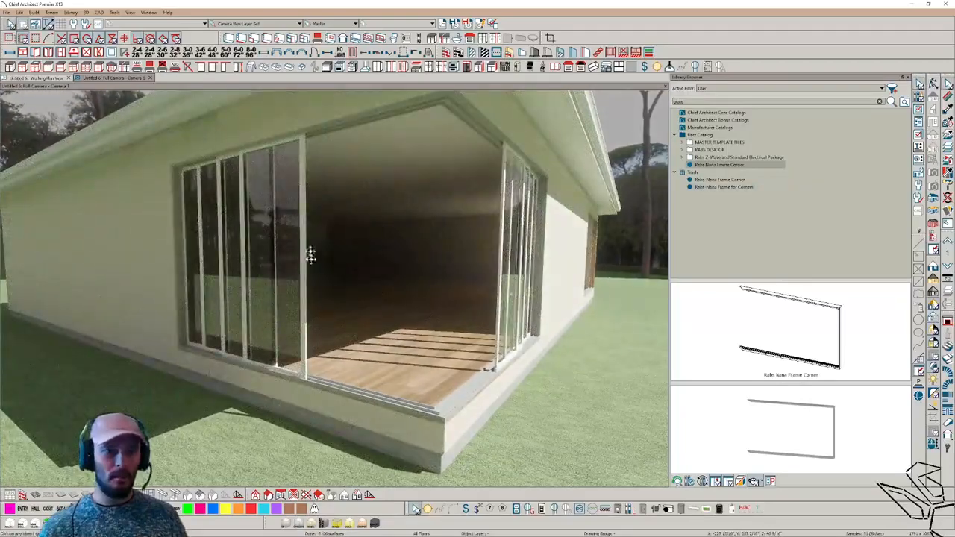
middle_drag(311, 255, 480, 229)
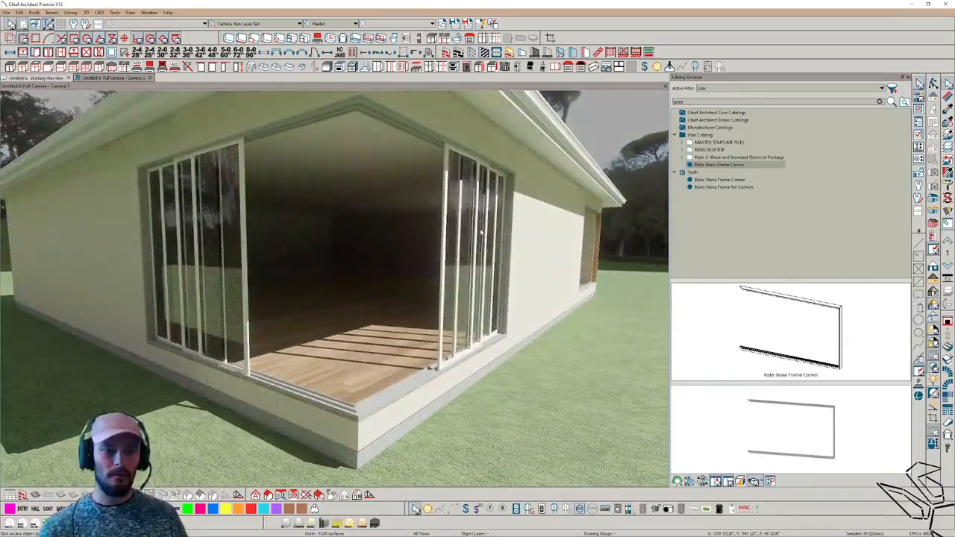
middle_drag(484, 232, 484, 232)
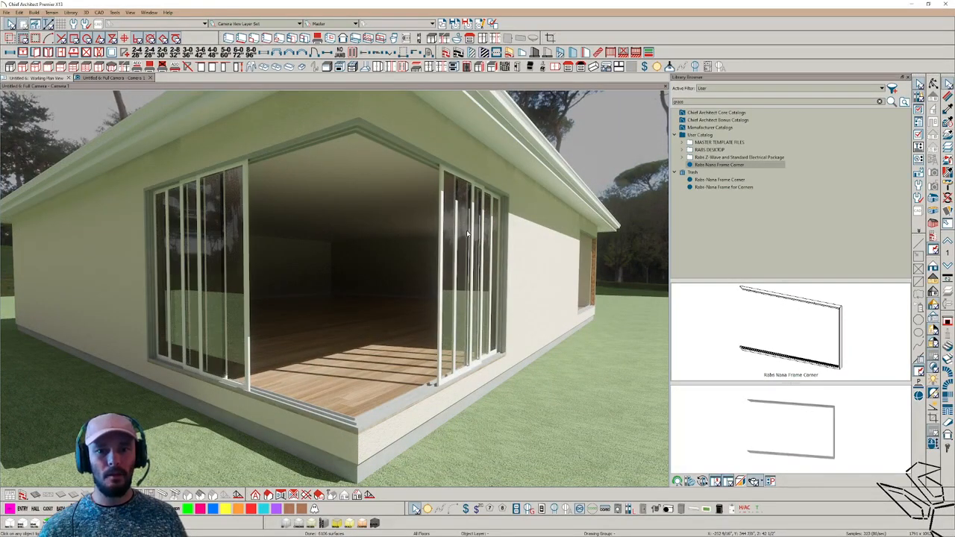
Step: Find the saved Rabs-Corner Nana Frame in the user catalog's desktop folder and select it for placement
middle_drag(467, 231, 687, 160)
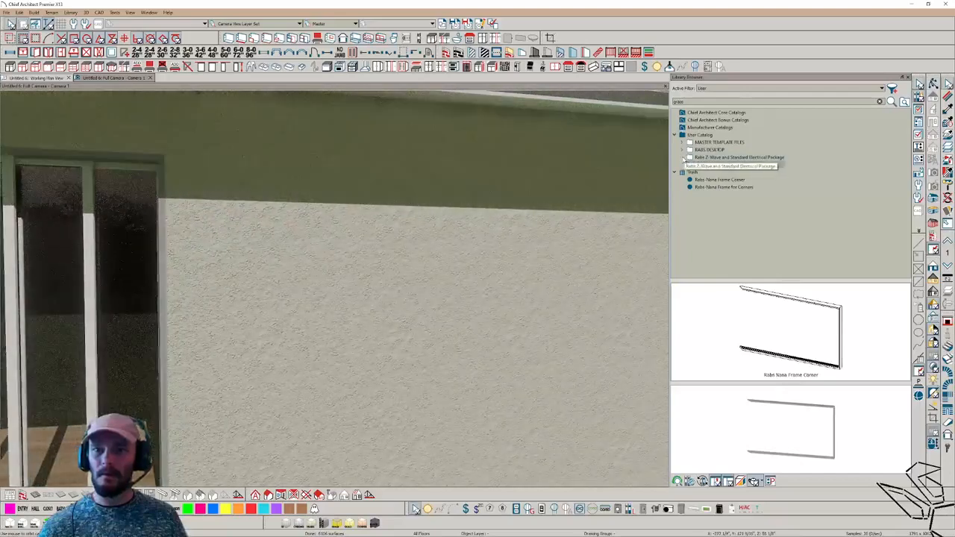
click(685, 158)
click(682, 151)
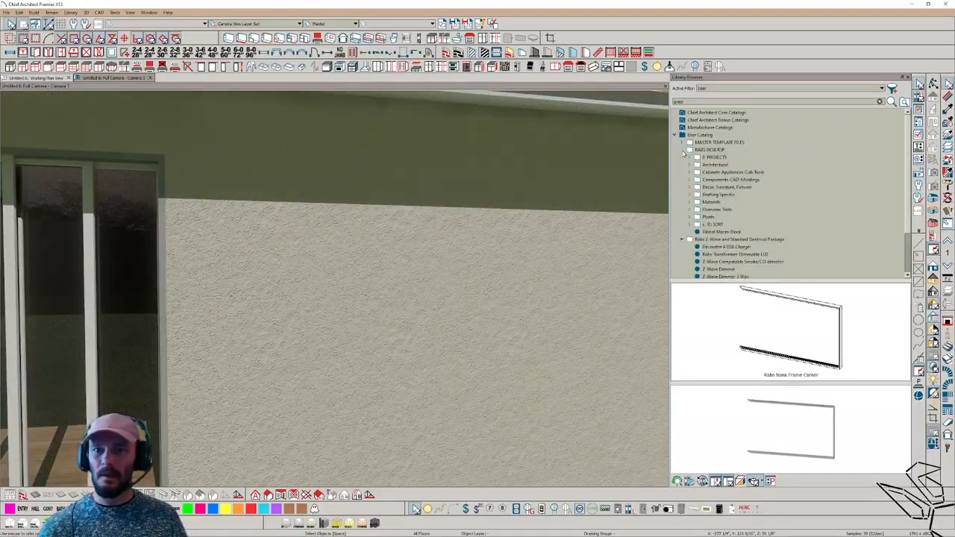
click(690, 224)
scroll(844, 212, down, 10)
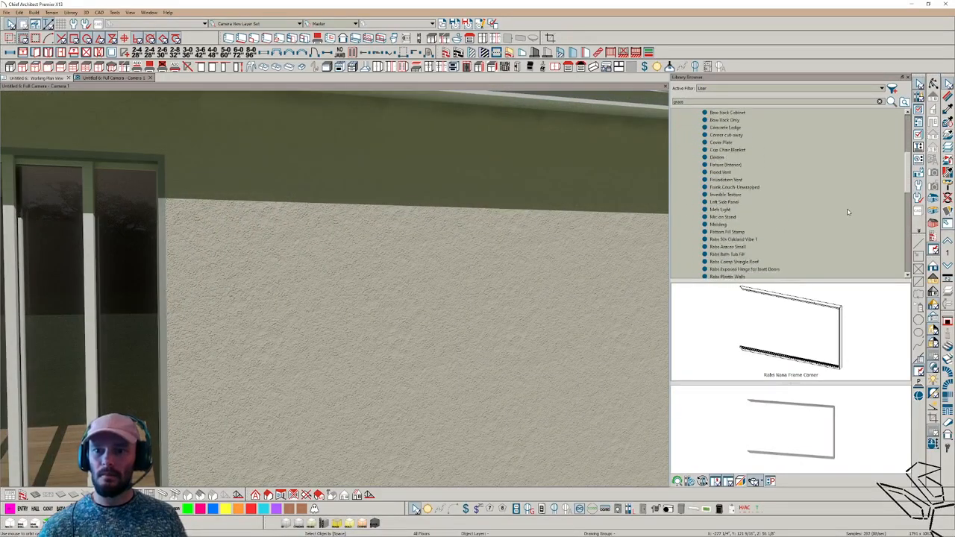
scroll(807, 207, down, 6)
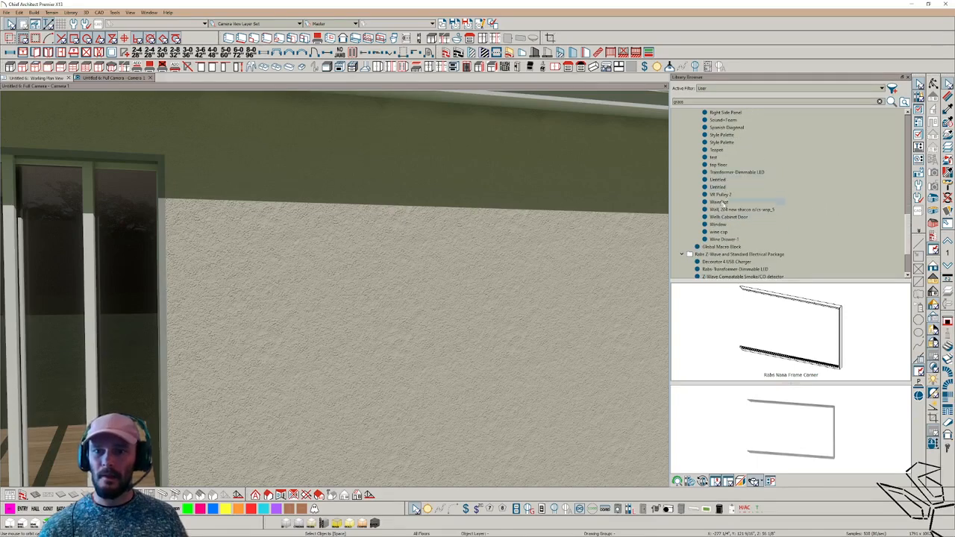
scroll(760, 224, up, 1)
scroll(760, 224, up, 5)
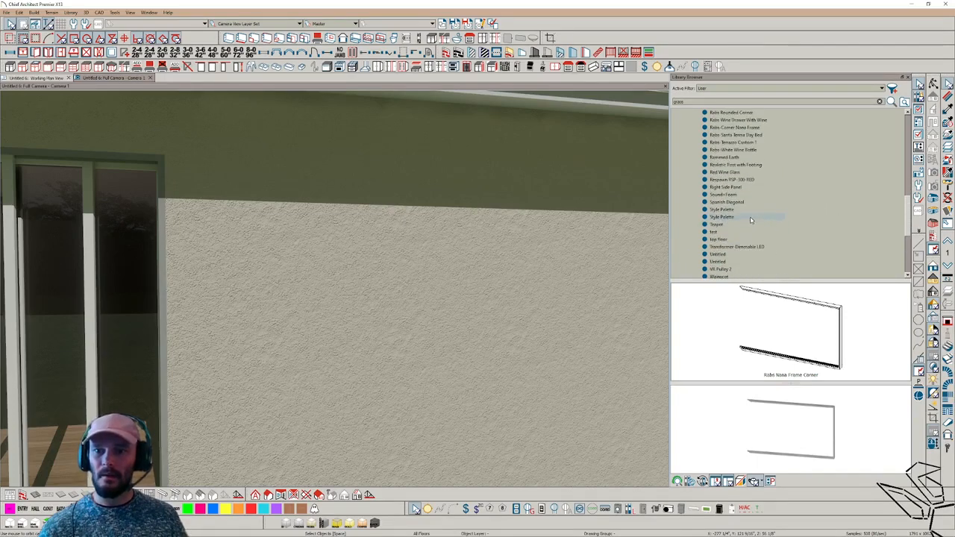
scroll(724, 173, up, 2)
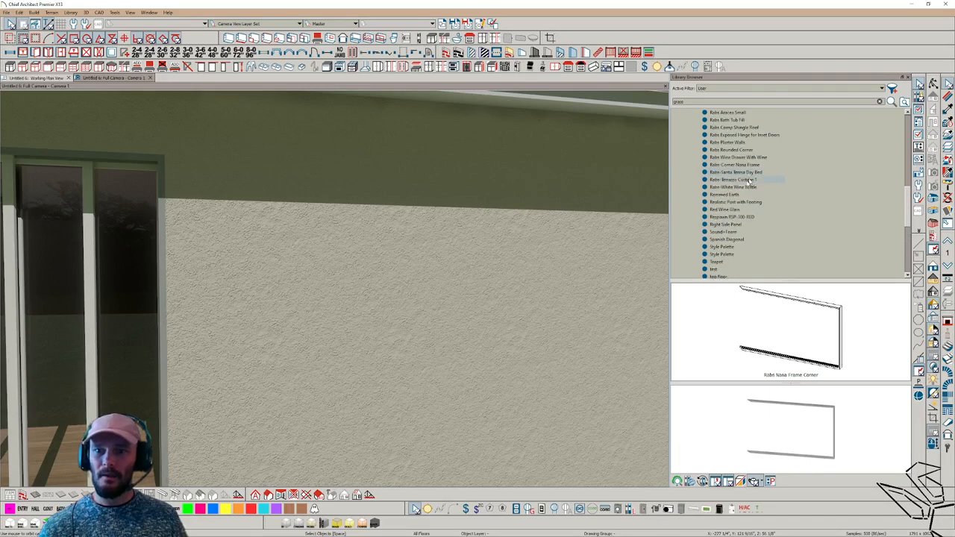
click(738, 166)
Step: Place the corner Nana frame in the exterior wall beside another house corner and select it in the working plan view
middle_drag(517, 235, 422, 283)
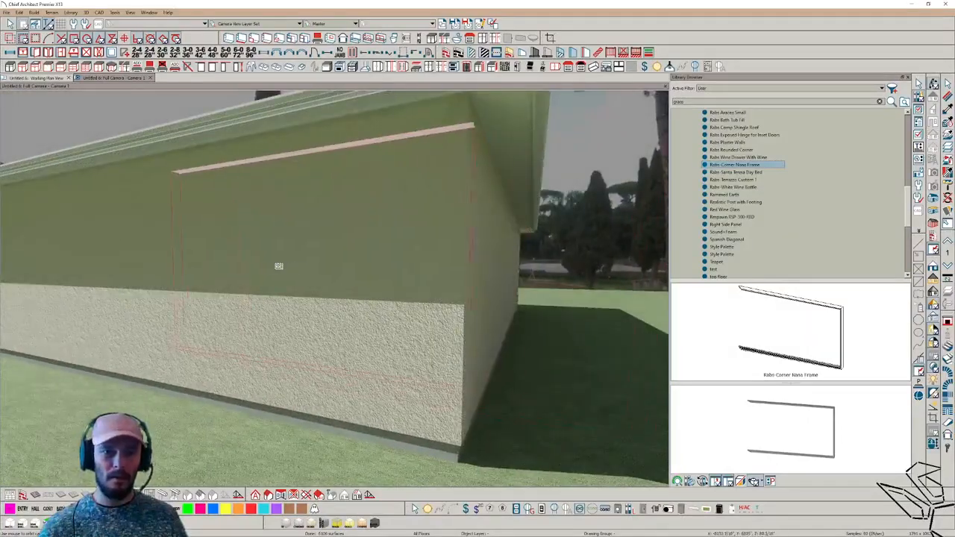
click(257, 270)
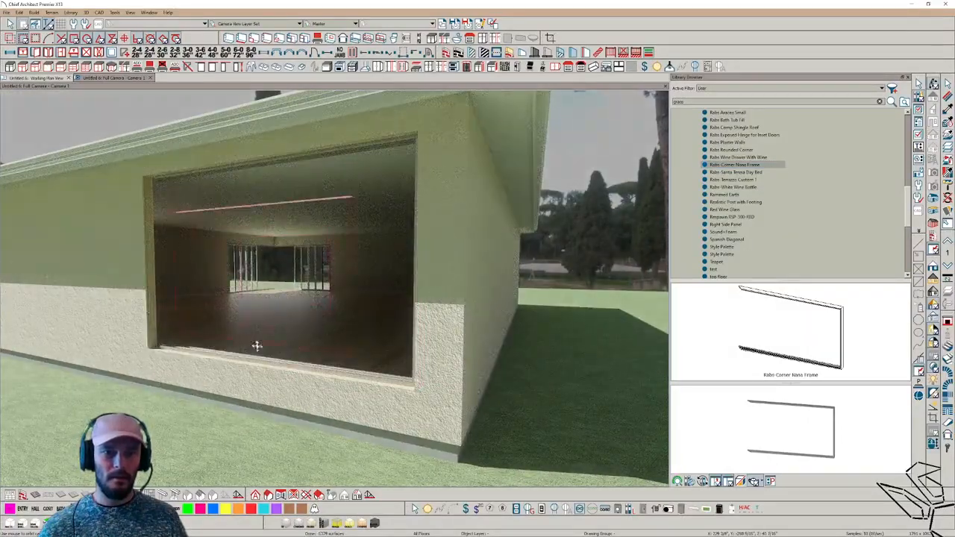
click(254, 341)
middle_drag(253, 341, 221, 226)
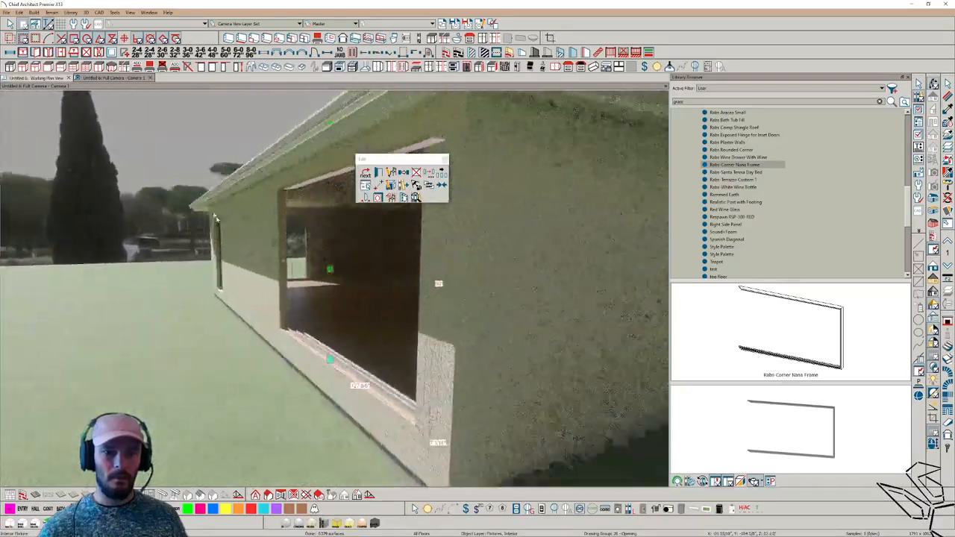
click(48, 78)
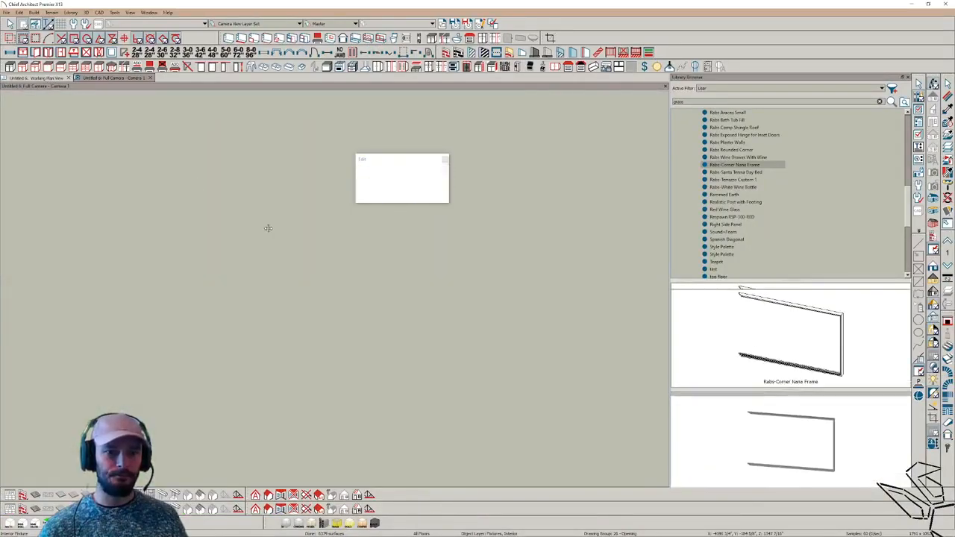
scroll(284, 242, down, 3)
scroll(429, 342, up, 5)
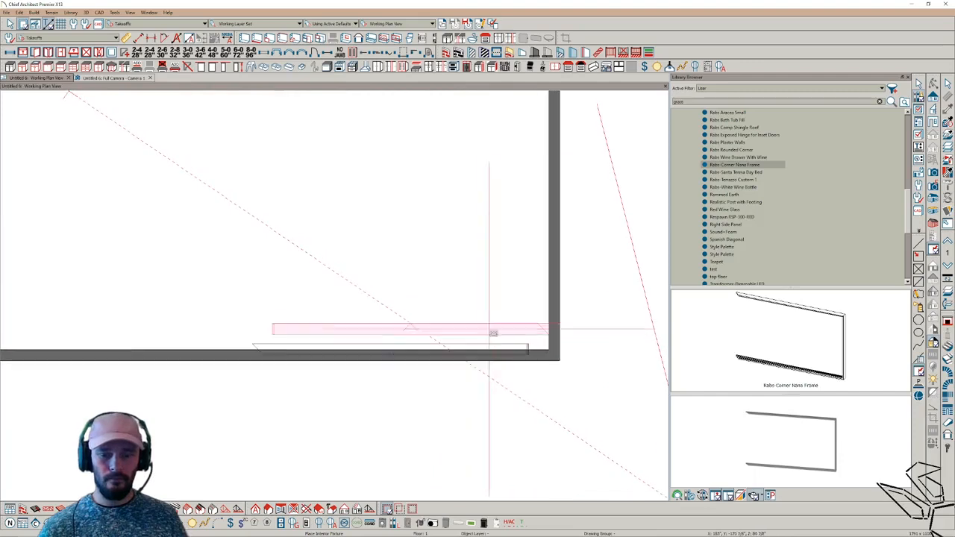
key(Escape)
drag(543, 326, 196, 377)
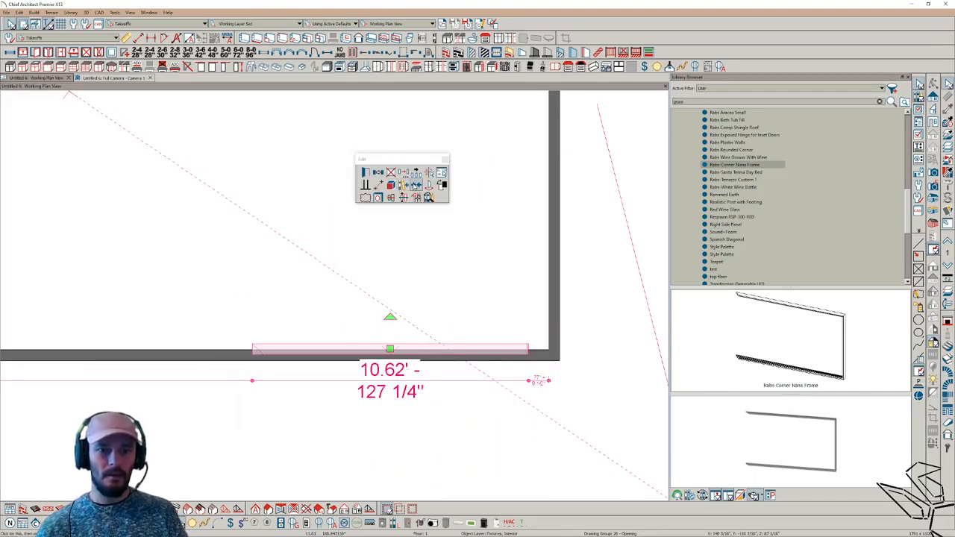
Step: Change the two exterior walls meeting at this corner to a thicker wall
scroll(247, 343, down, 2)
click(231, 349)
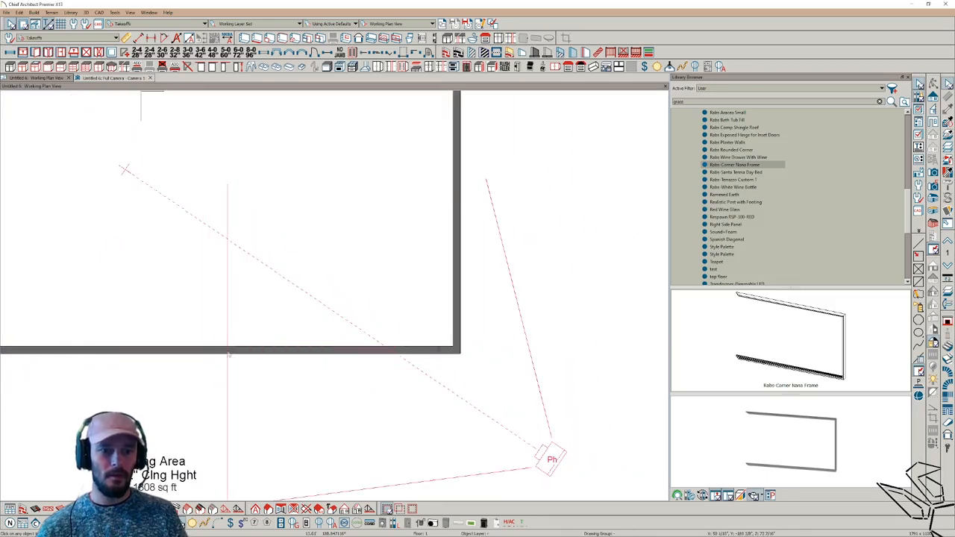
click(457, 250)
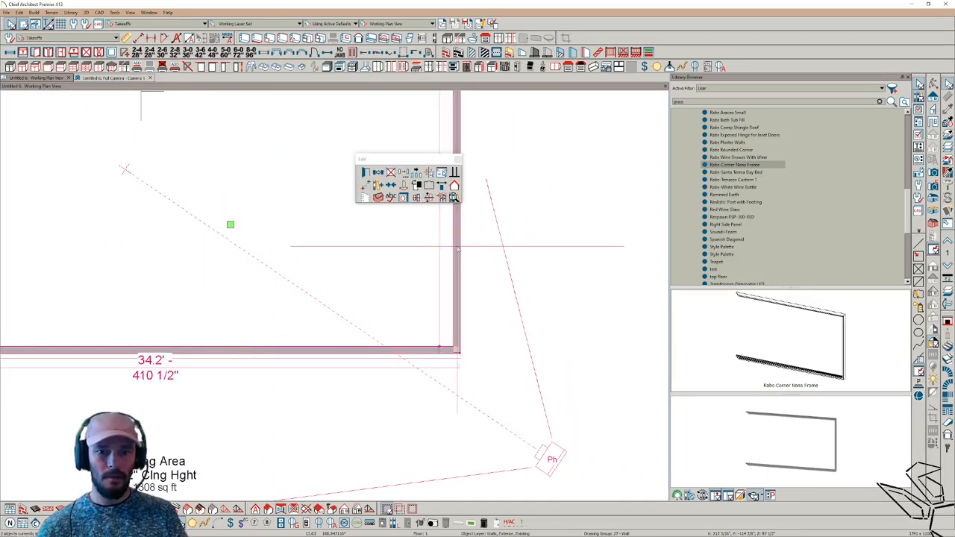
double_click(459, 249)
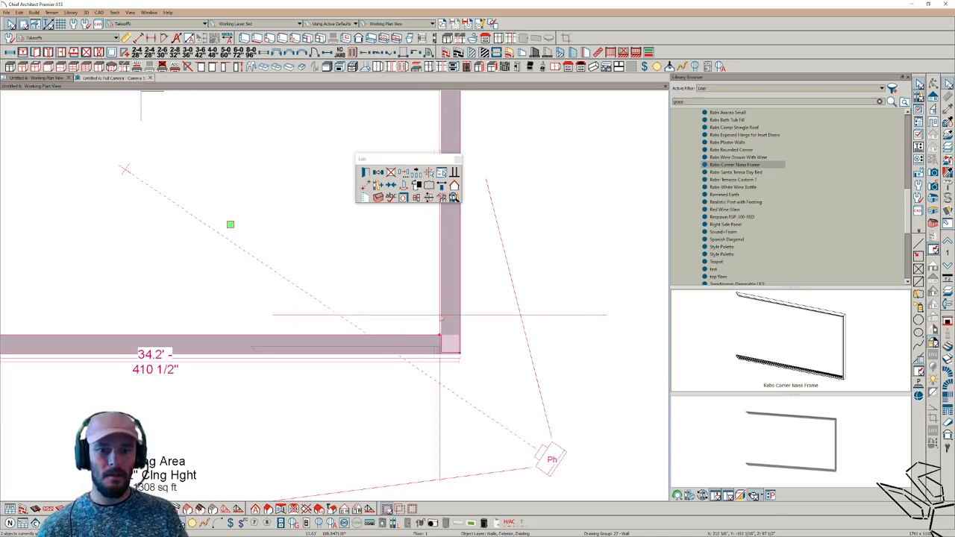
Step: Try to fit the frame to the corner by turning its mitred end outward and stretching it to the full wall depth and 182" wide
click(349, 350)
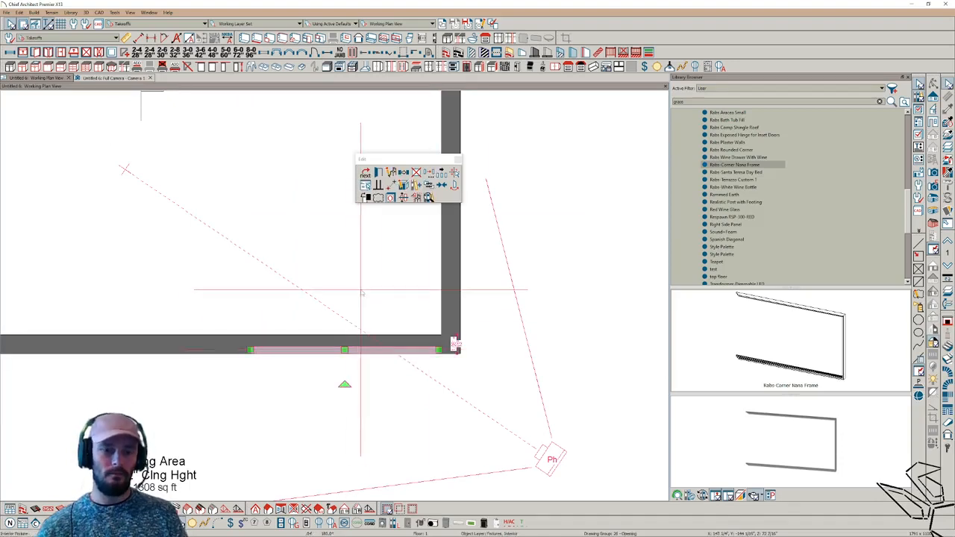
scroll(363, 294, up, 2)
drag(352, 362, 352, 343)
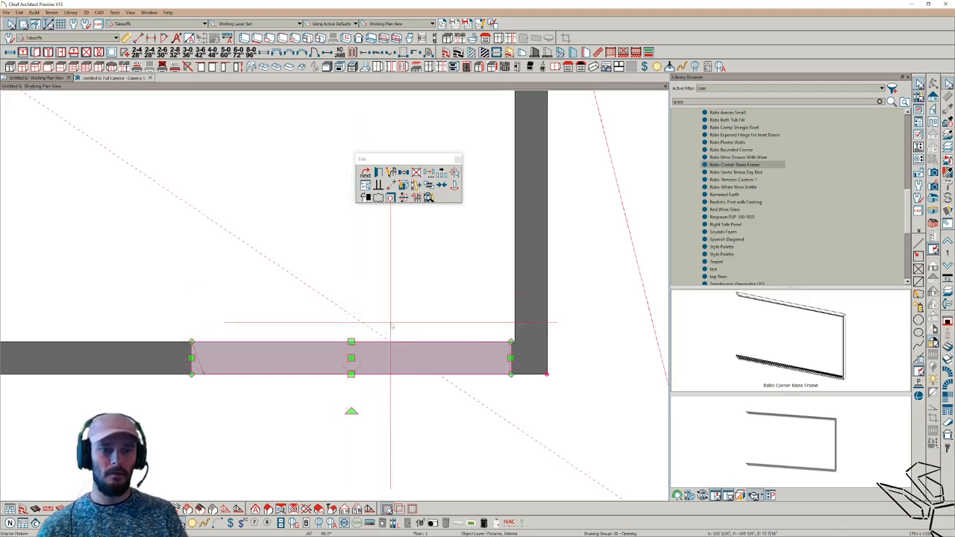
drag(351, 411, 354, 286)
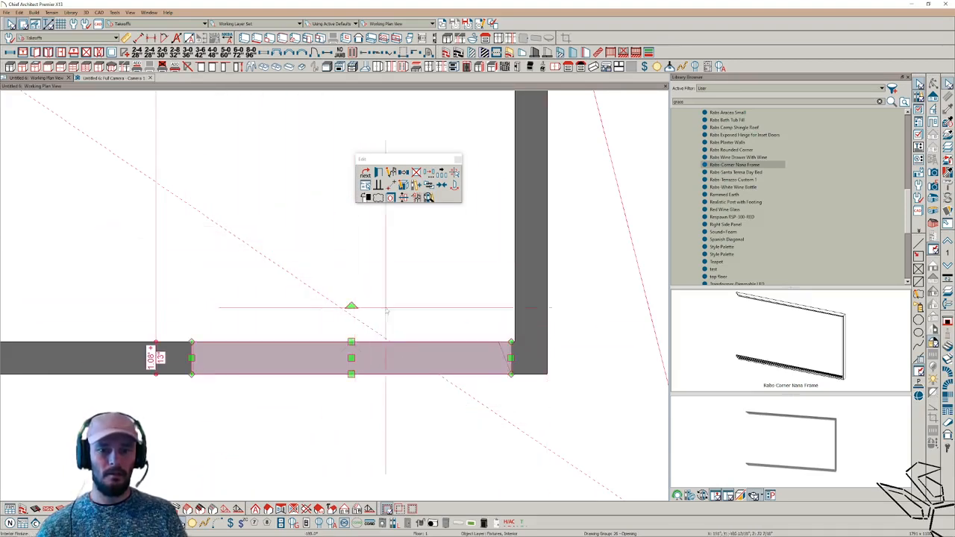
drag(510, 358, 547, 373)
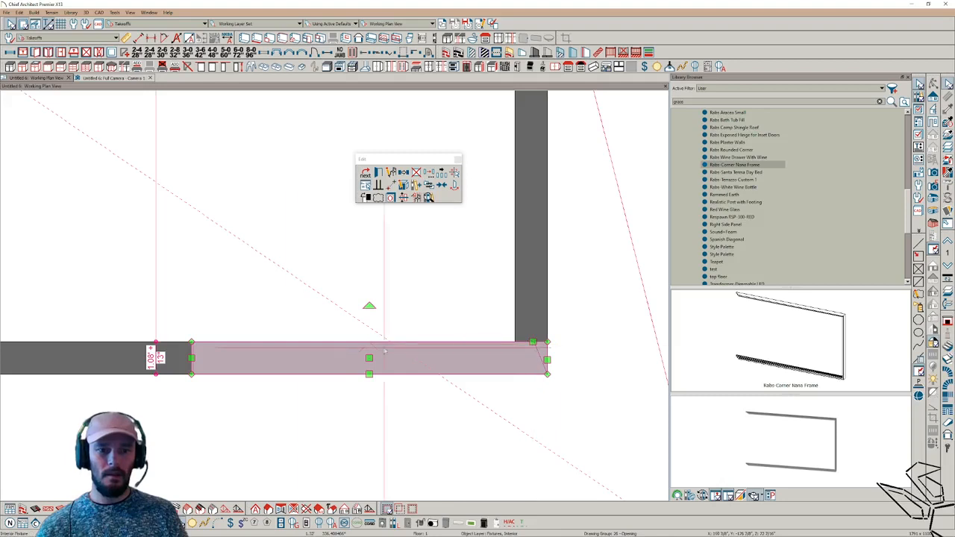
drag(192, 358, 90, 358)
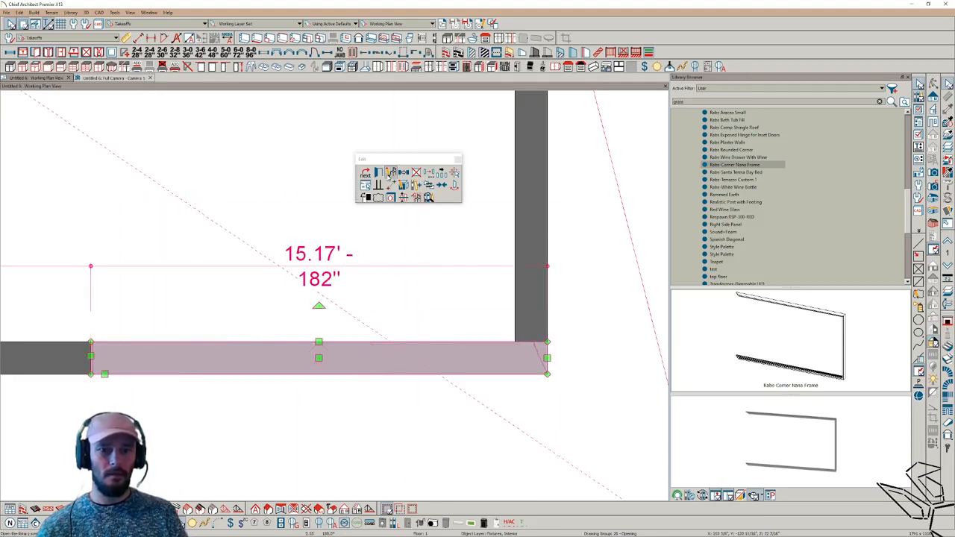
Step: Regenerate the frame's 2D block and check its stretch planes, and undo the frame's stretching and rotation
click(390, 173)
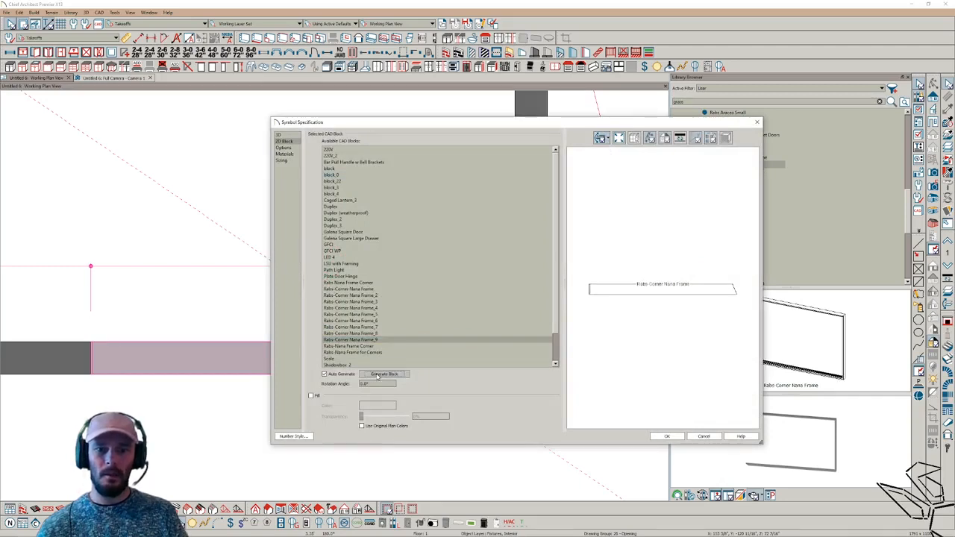
click(666, 437)
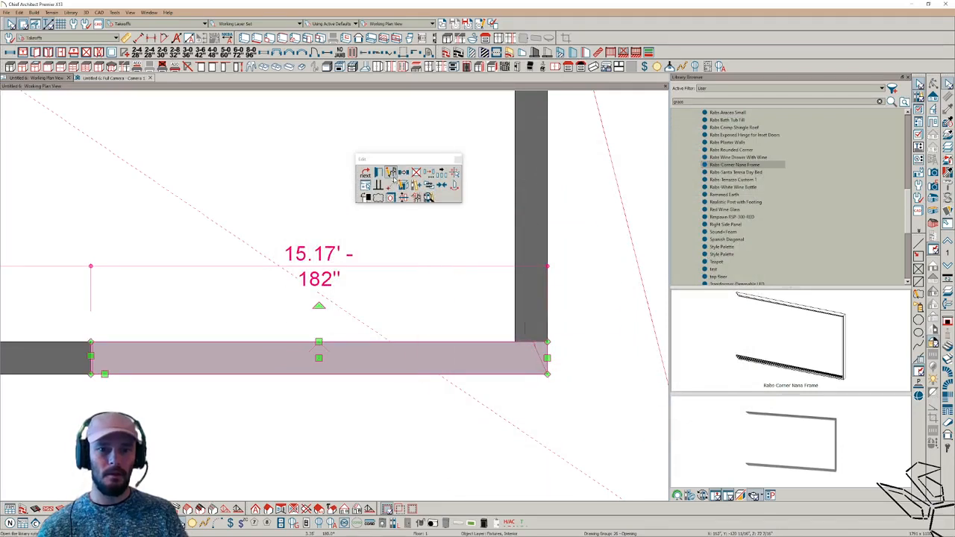
click(391, 177)
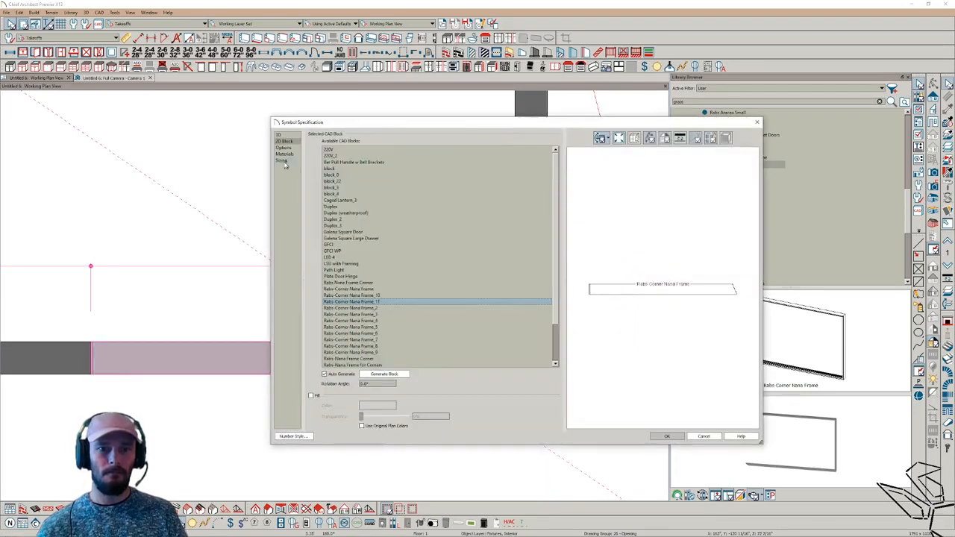
click(282, 162)
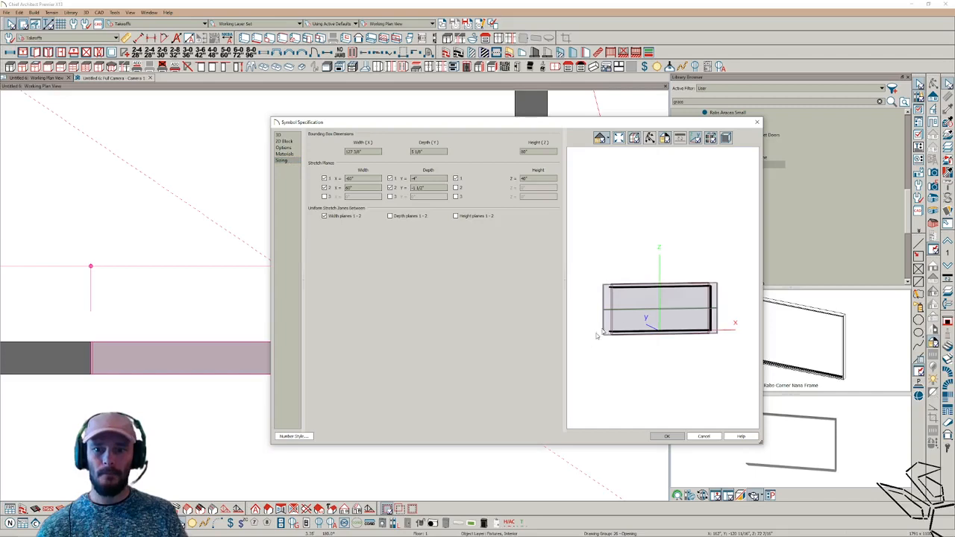
scroll(629, 280, up, 3)
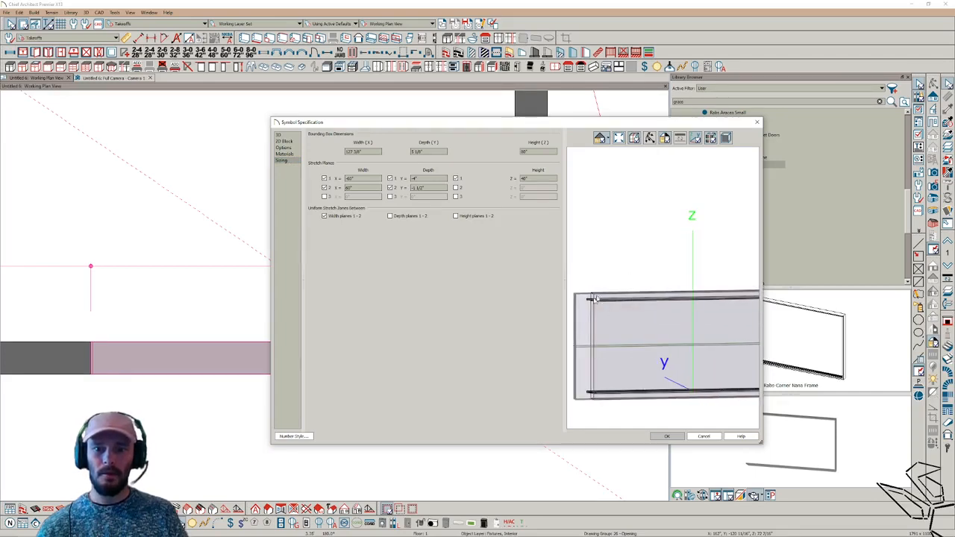
click(667, 436)
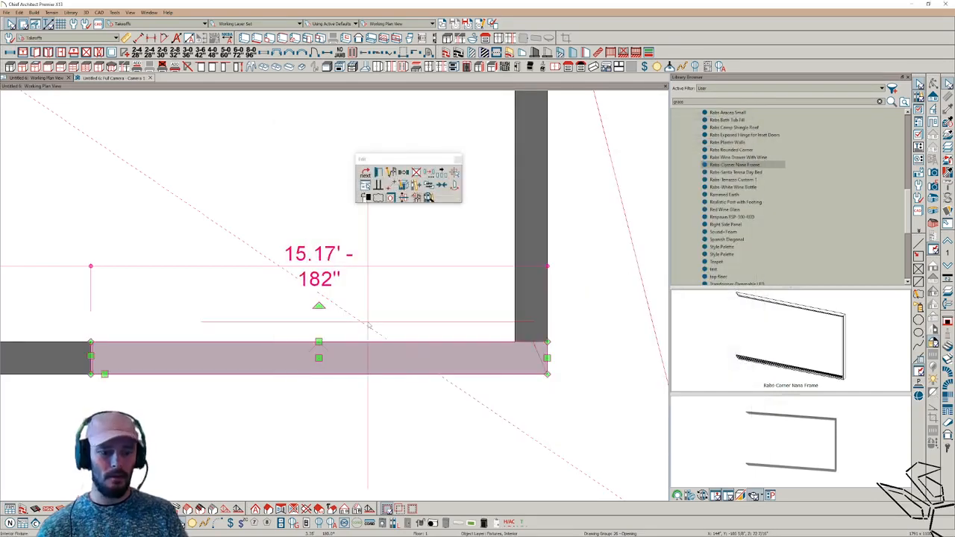
click(362, 325)
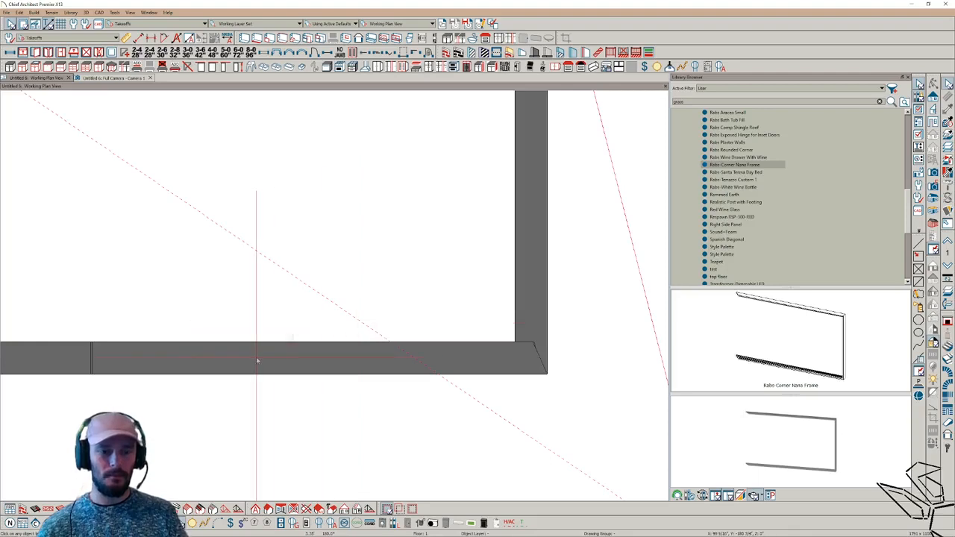
scroll(265, 351, down, 1)
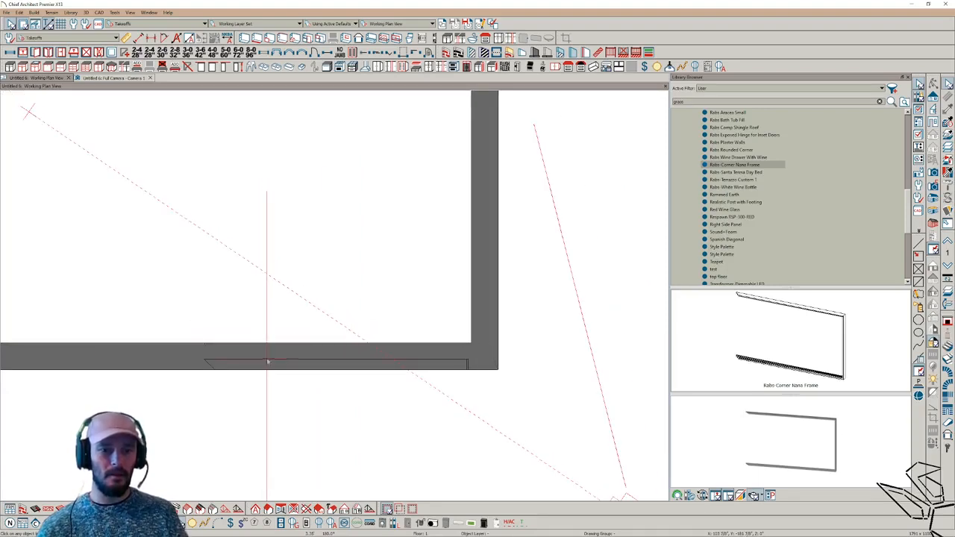
Step: Move the frame's two width stretch planes inward and stretch the frame to the full wall depth and 157 1/4" wide
click(268, 354)
click(391, 173)
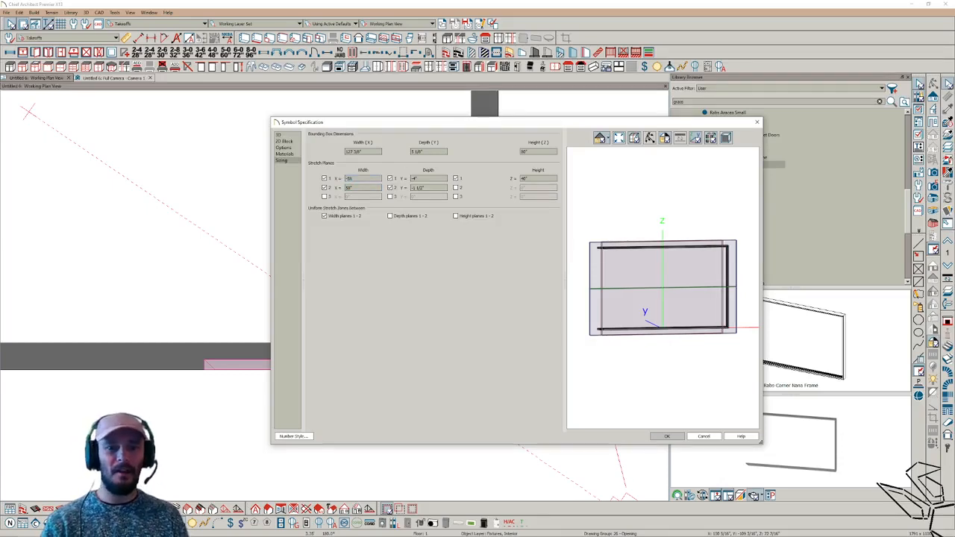
key(Return)
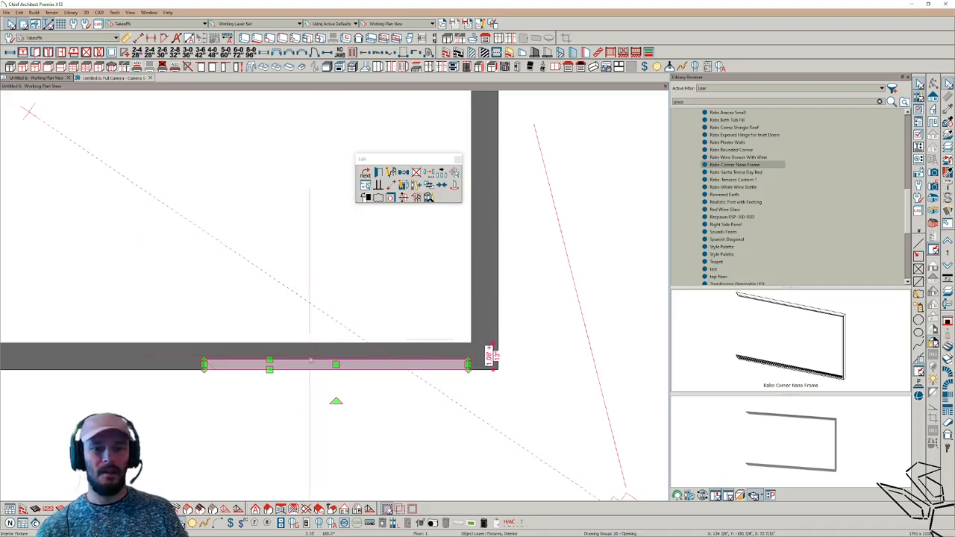
drag(269, 359, 265, 341)
drag(204, 343, 143, 344)
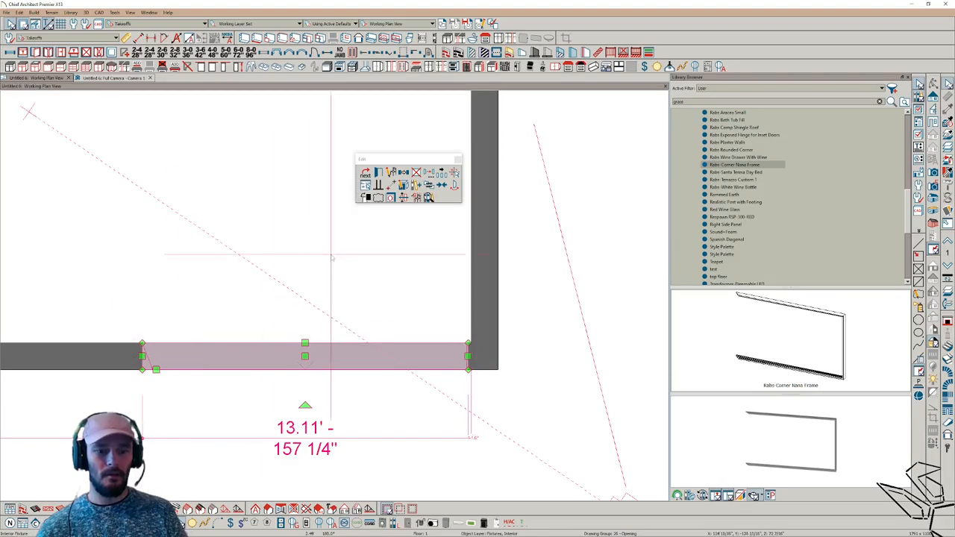
Step: Examine the stretched frame's bounding box and stretch planes in its symbol sizing settings
click(391, 173)
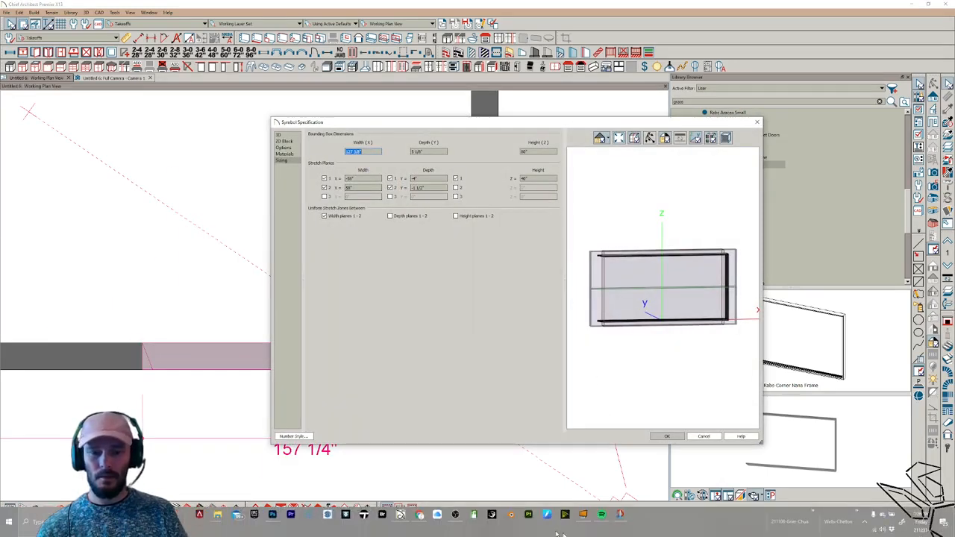
click(456, 515)
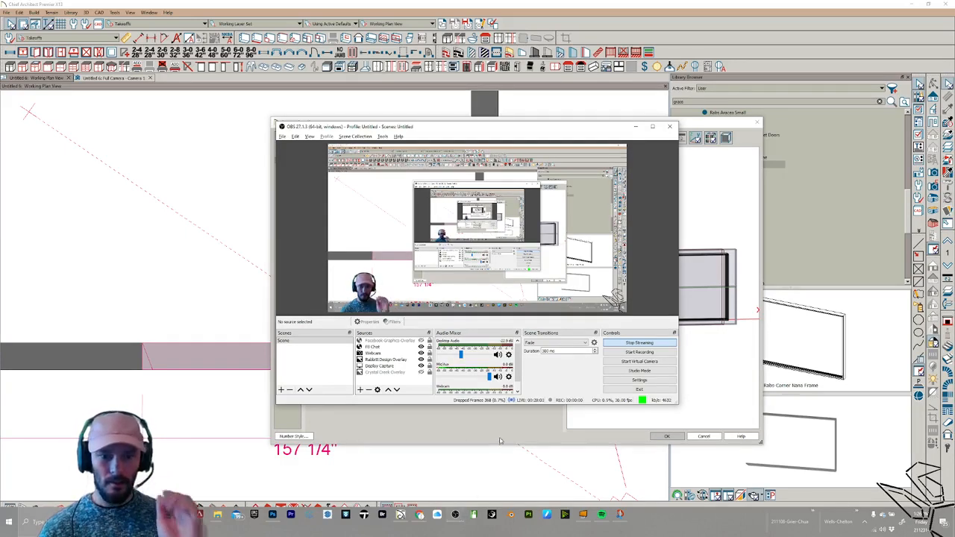
click(470, 431)
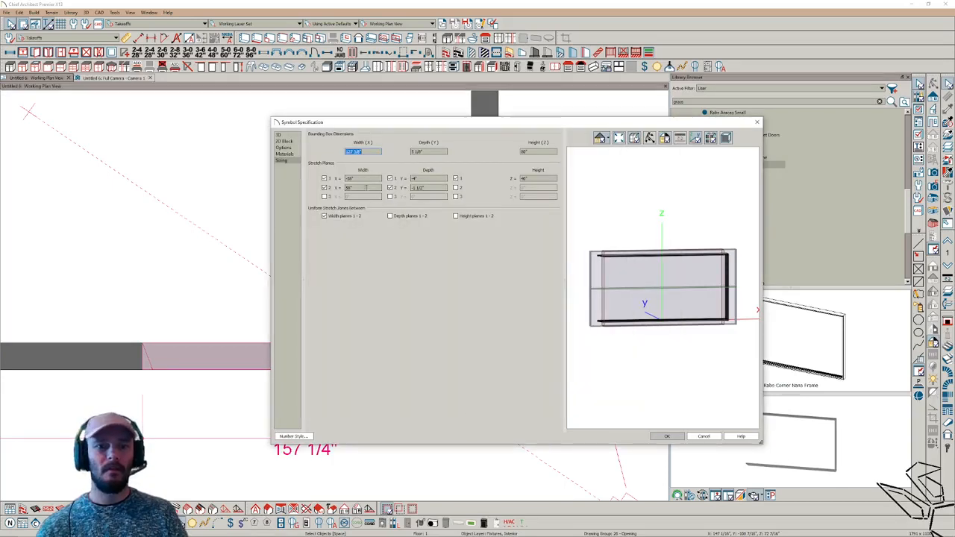
click(624, 253)
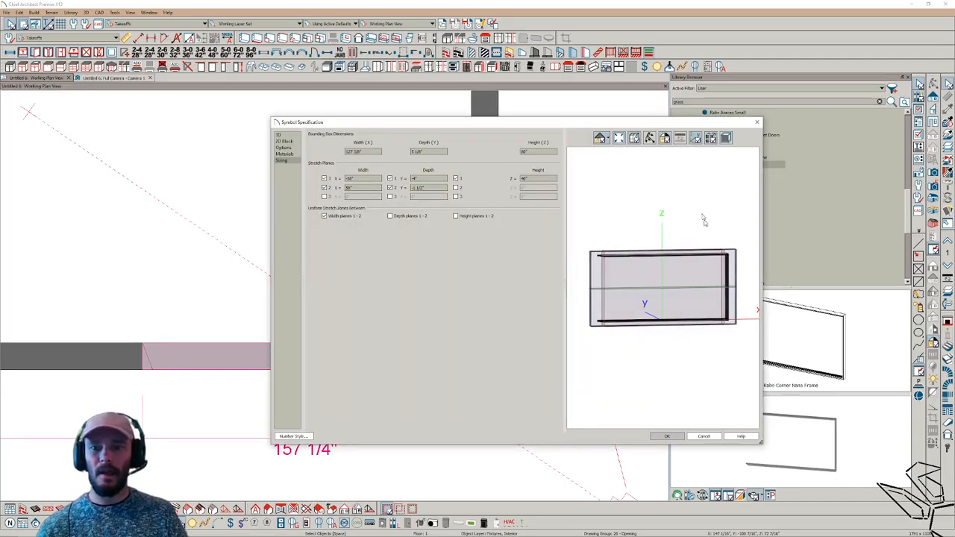
Step: Inspect how the frame's mitred end sits against its width and depth stretch planes in the symbol preview
drag(636, 247, 659, 304)
scroll(629, 272, up, 2)
scroll(585, 309, up, 4)
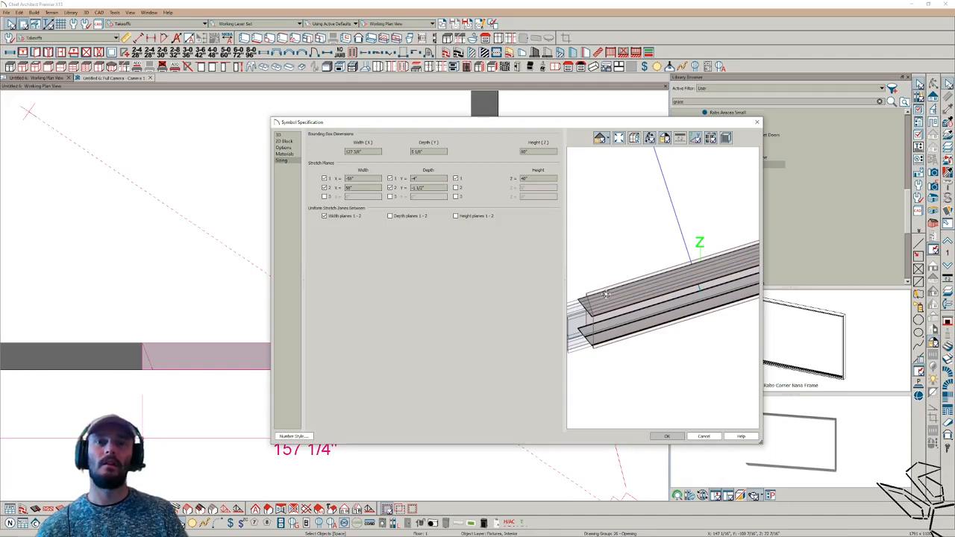
drag(609, 295, 678, 315)
scroll(678, 315, up, 5)
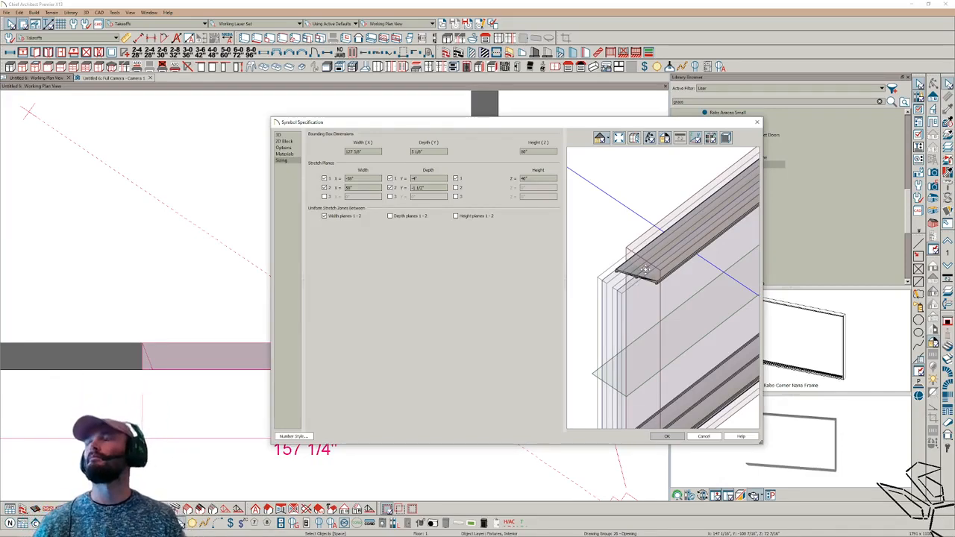
click(667, 437)
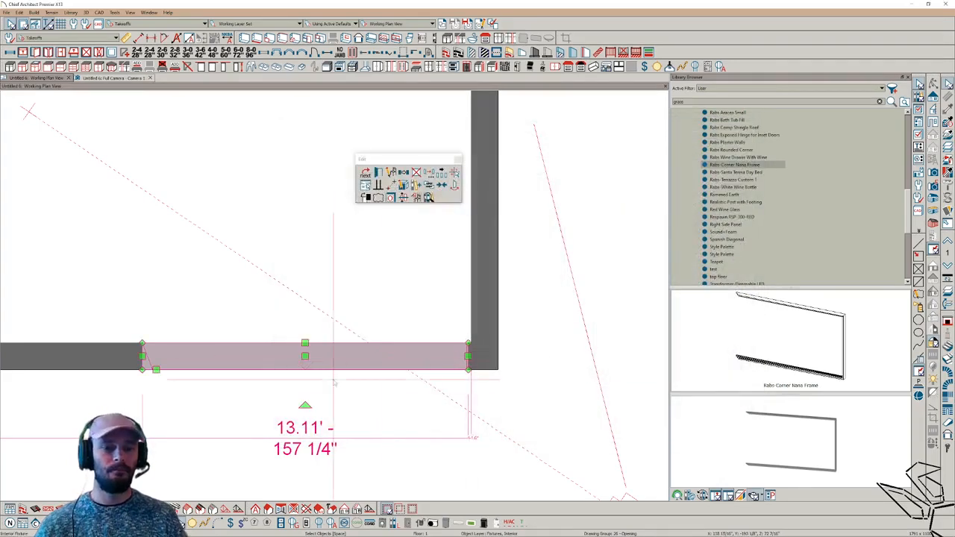
Step: Rotate the frame 180 degrees and move it point to point so its mitred end meets the outer wall corner
drag(306, 405, 308, 280)
scroll(388, 291, up, 2)
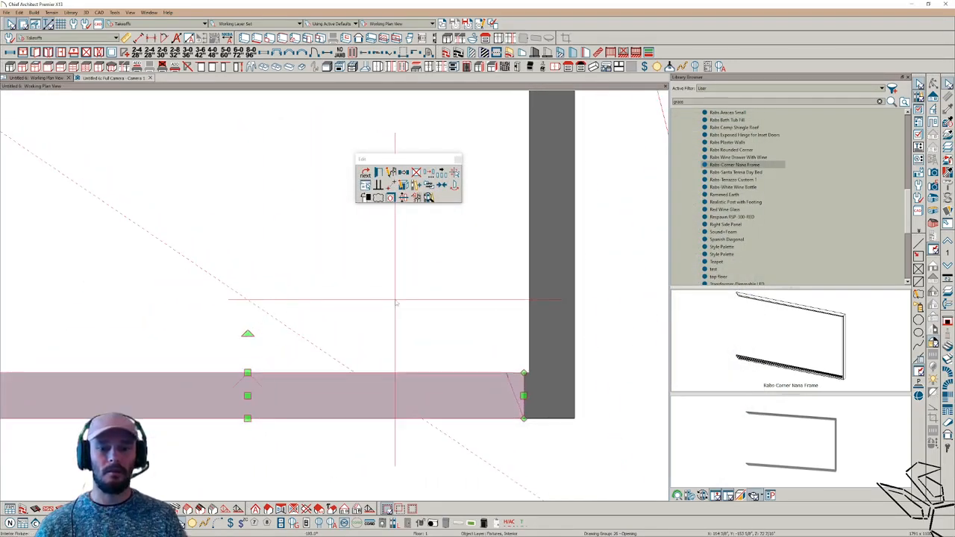
click(392, 184)
click(524, 418)
click(576, 419)
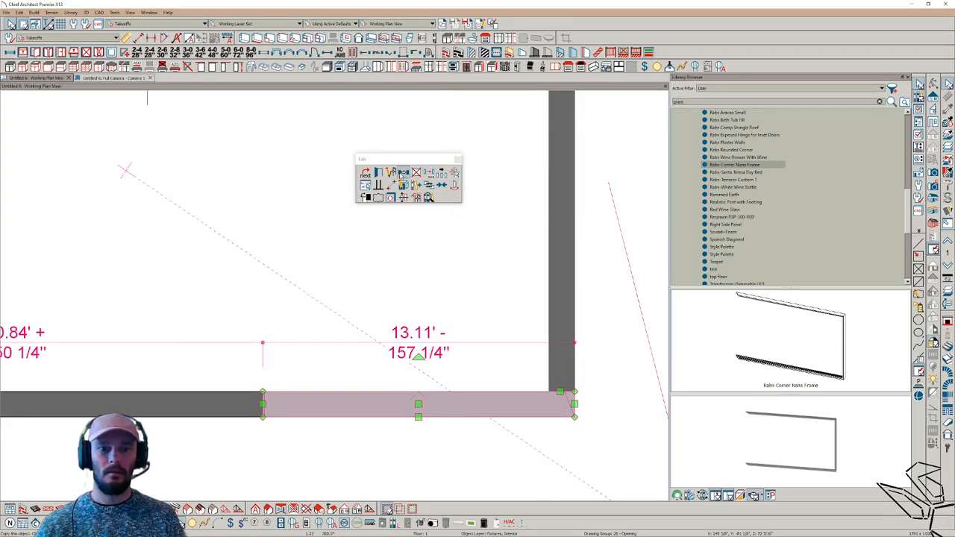
Step: Mirror a copy of the frame about the vertical wall, then rotate it 90 degrees and move it onto that wall
click(402, 175)
click(391, 187)
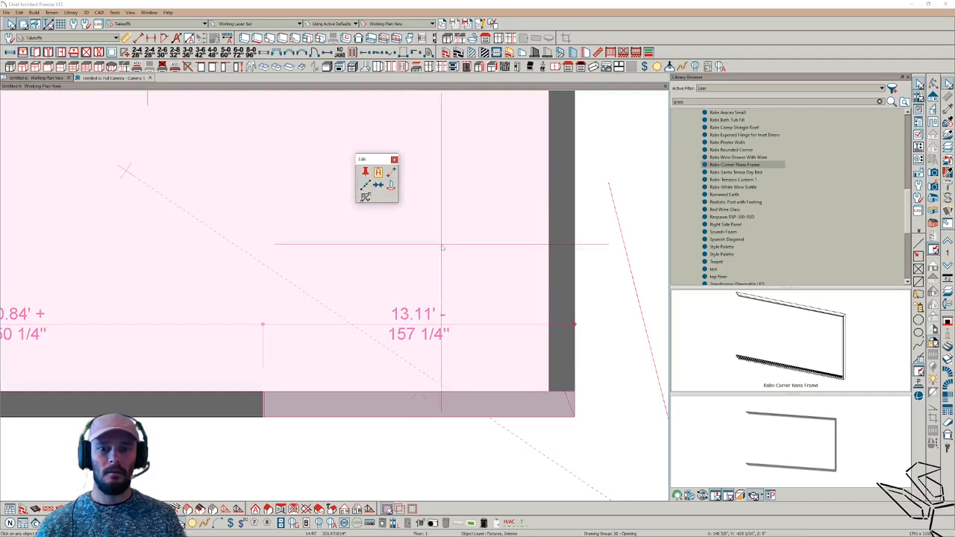
click(565, 391)
scroll(564, 387, down, 3)
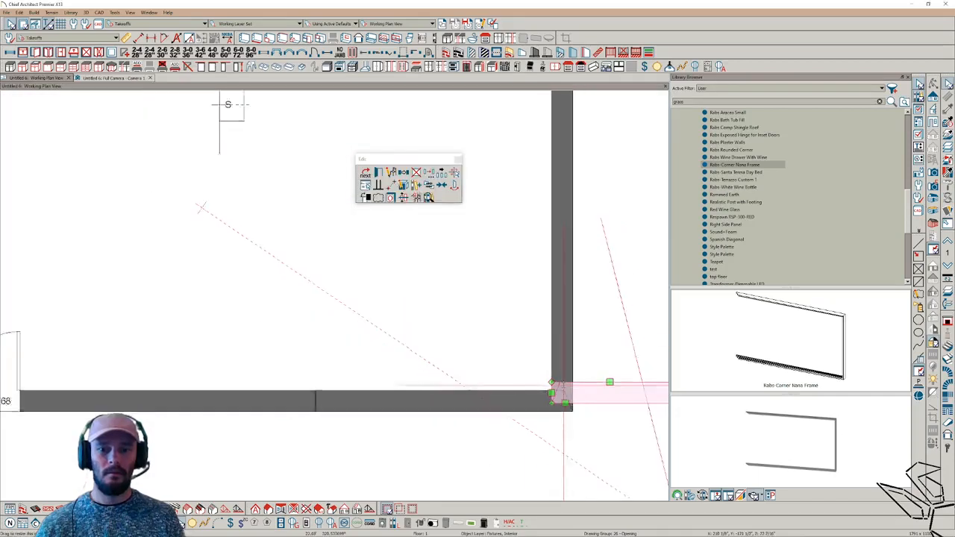
middle_drag(580, 347, 450, 321)
drag(513, 326, 450, 359)
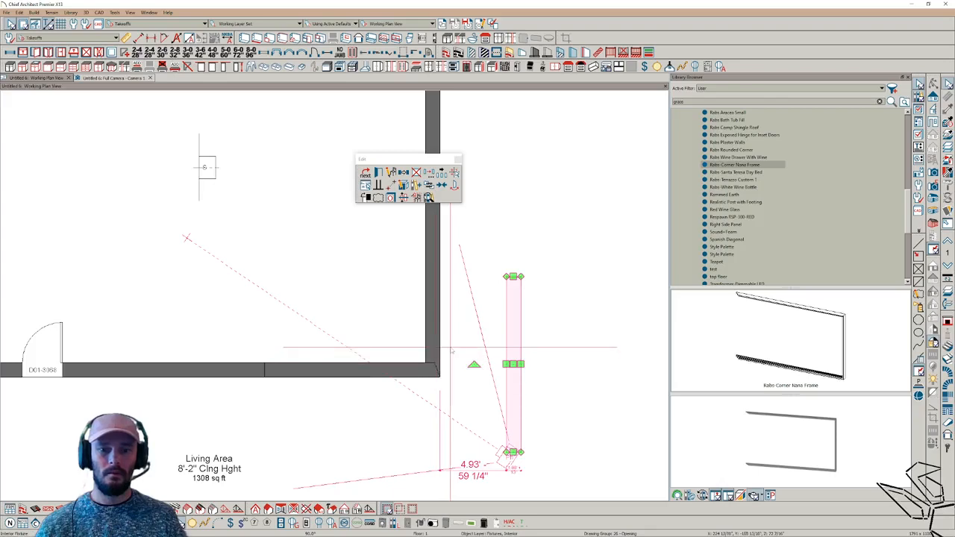
drag(513, 364, 433, 364)
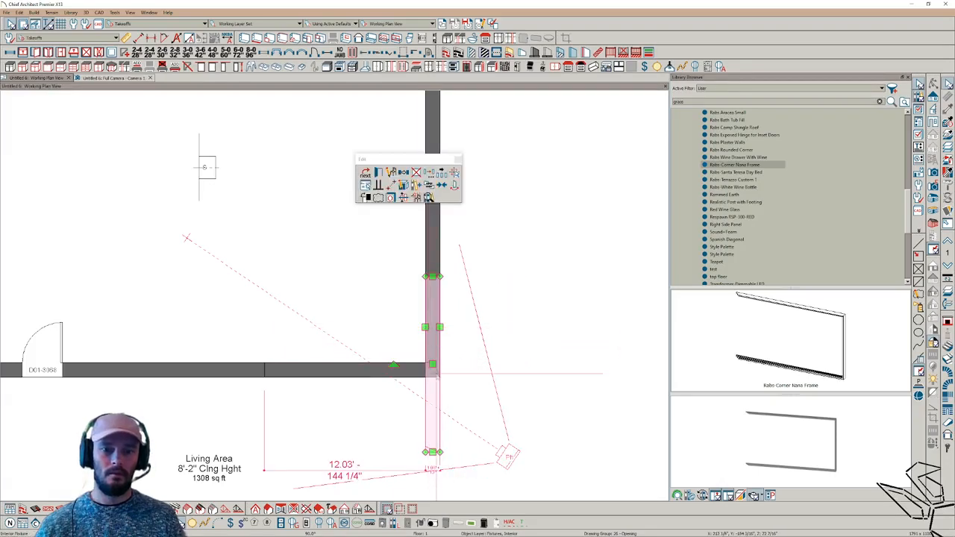
Step: Move the copied frame point to point along the vertical wall until its mitred end meets the outer corner
key(Delete)
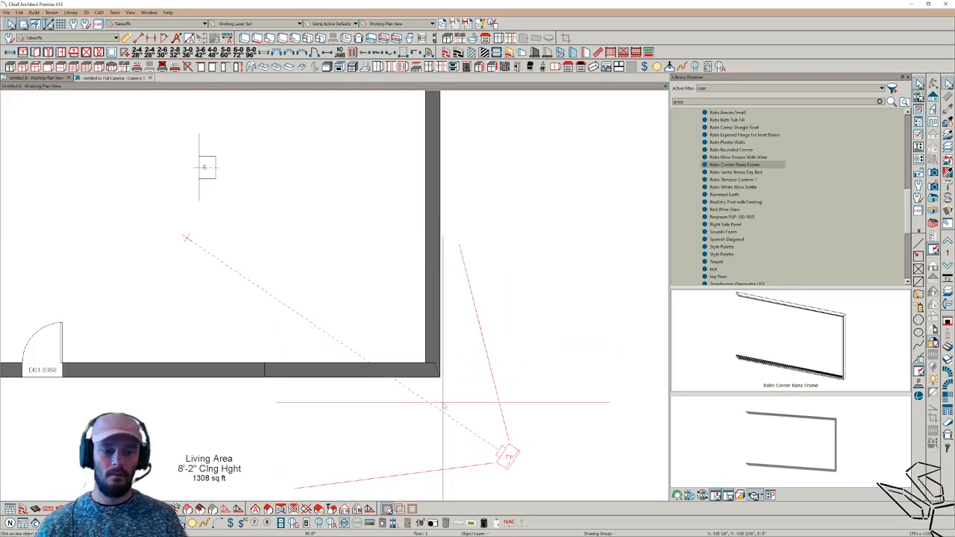
key(ctrl+z)
click(435, 405)
key(Tab)
key(m)
click(440, 453)
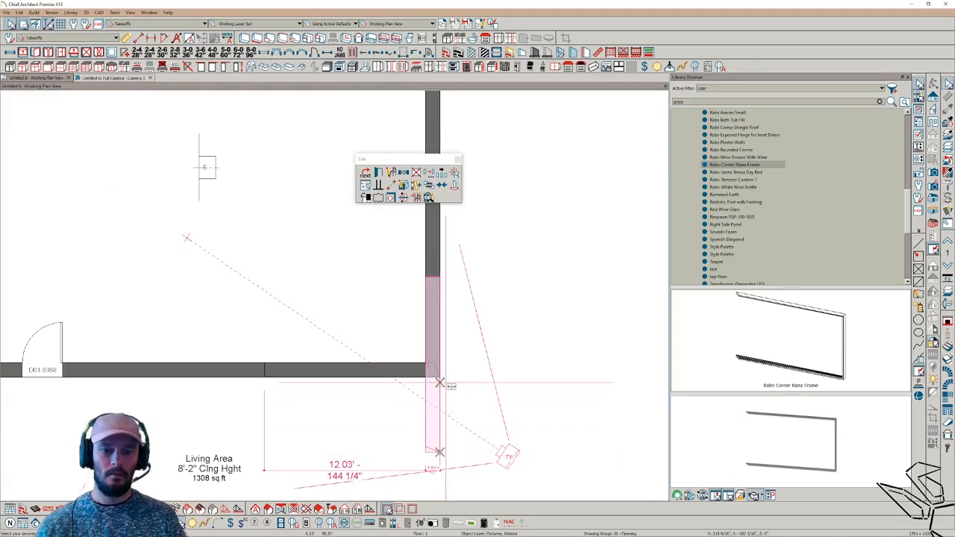
click(439, 378)
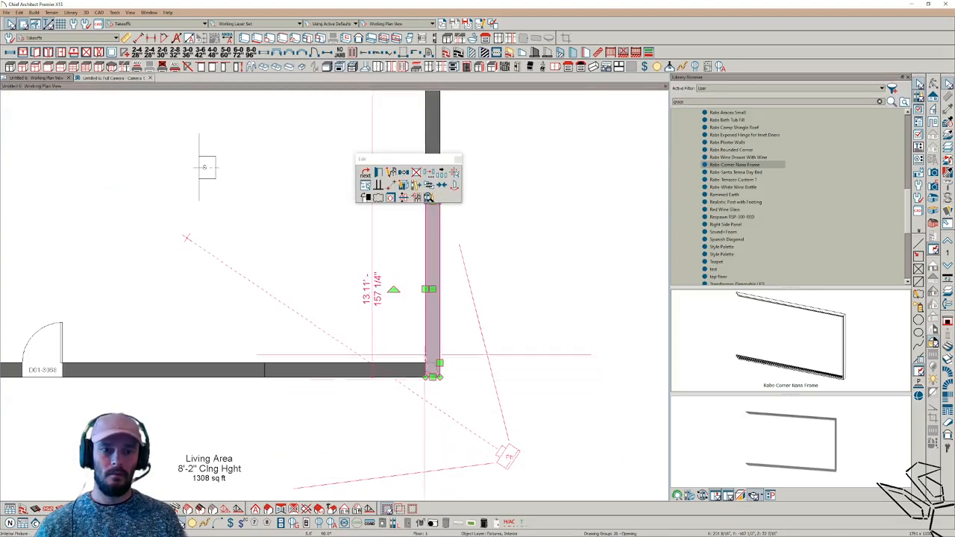
Step: Check how the two corner frames sit in the walls in the camera view
click(117, 79)
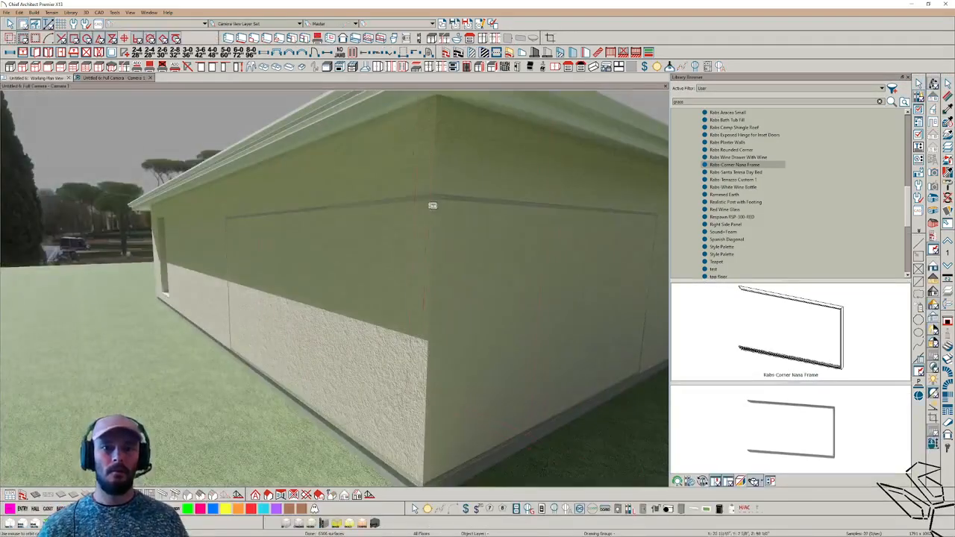
scroll(436, 207, up, 2)
middle_drag(436, 206, 457, 212)
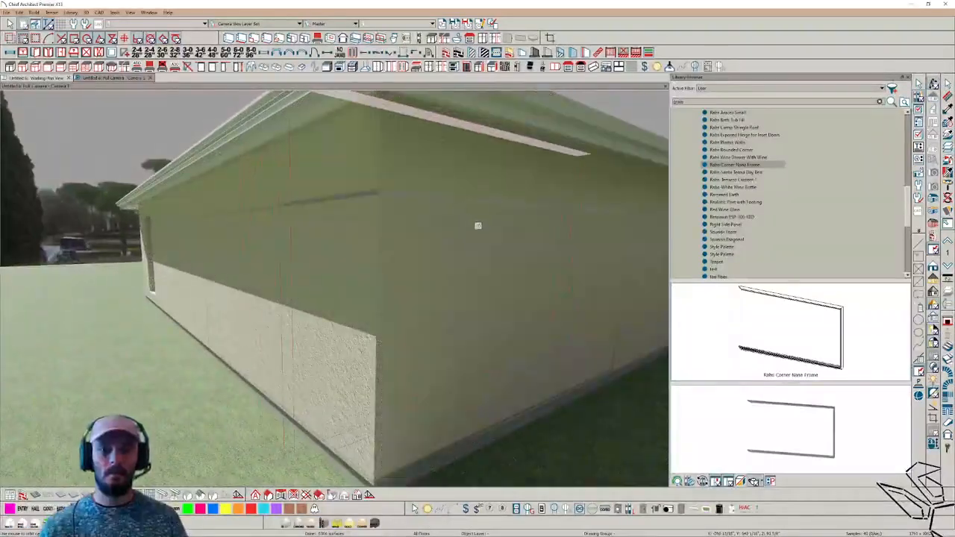
click(474, 200)
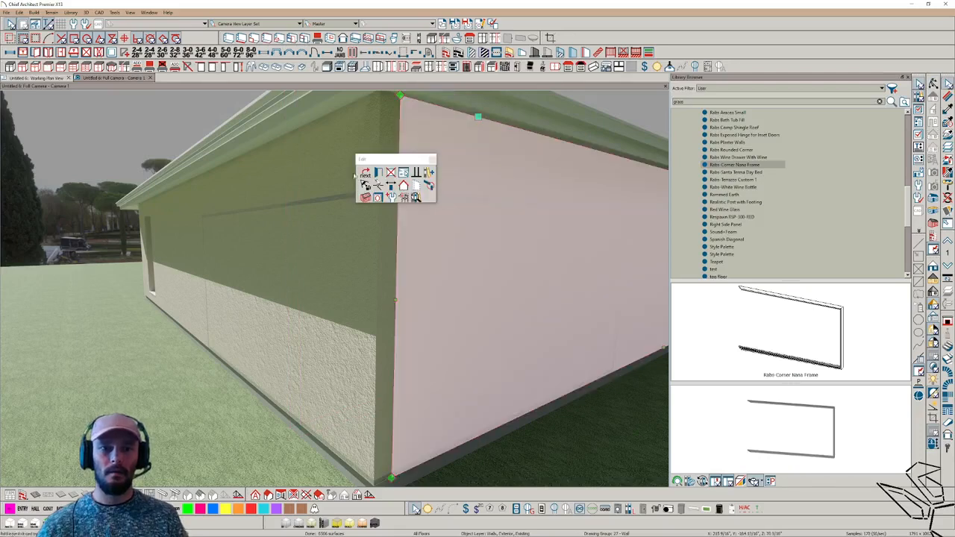
click(58, 78)
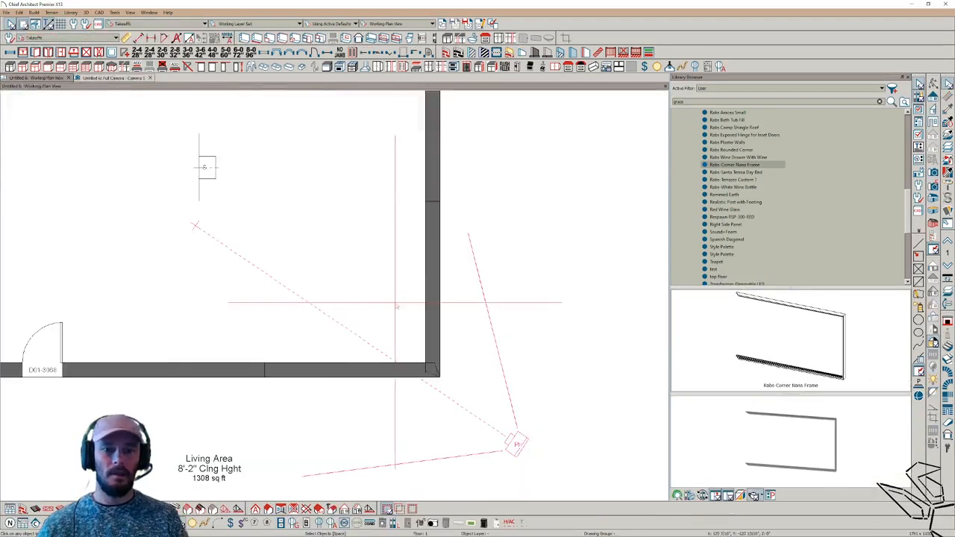
click(432, 230)
shift+click(320, 369)
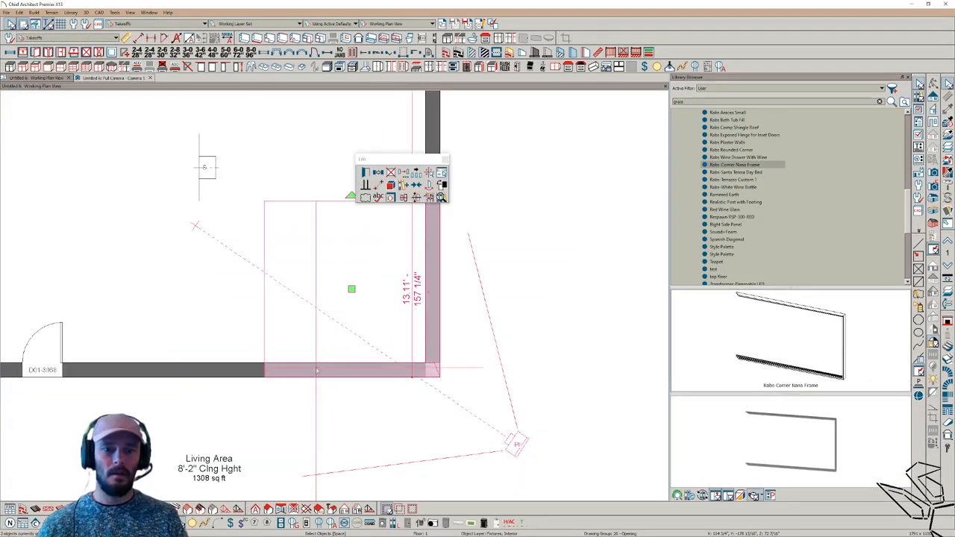
key(ctrl+e)
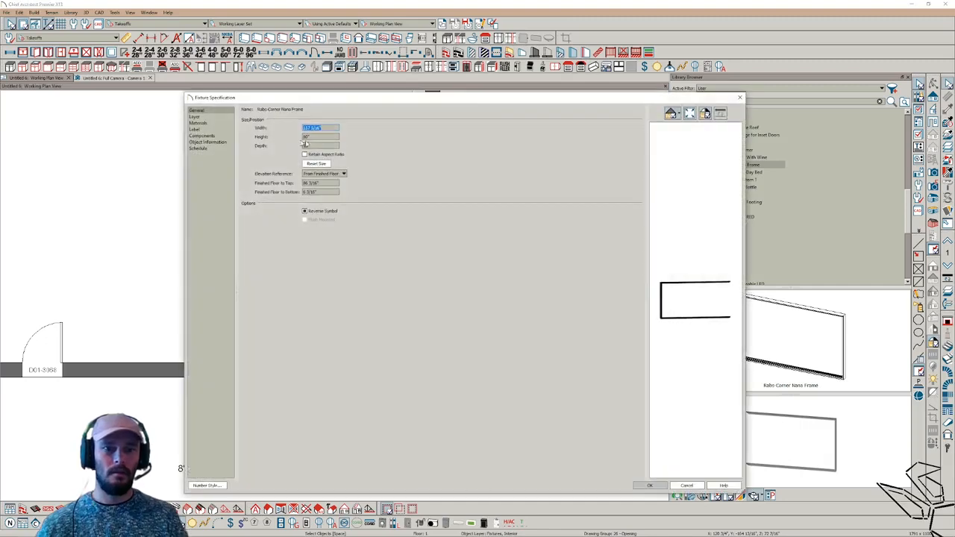
click(687, 486)
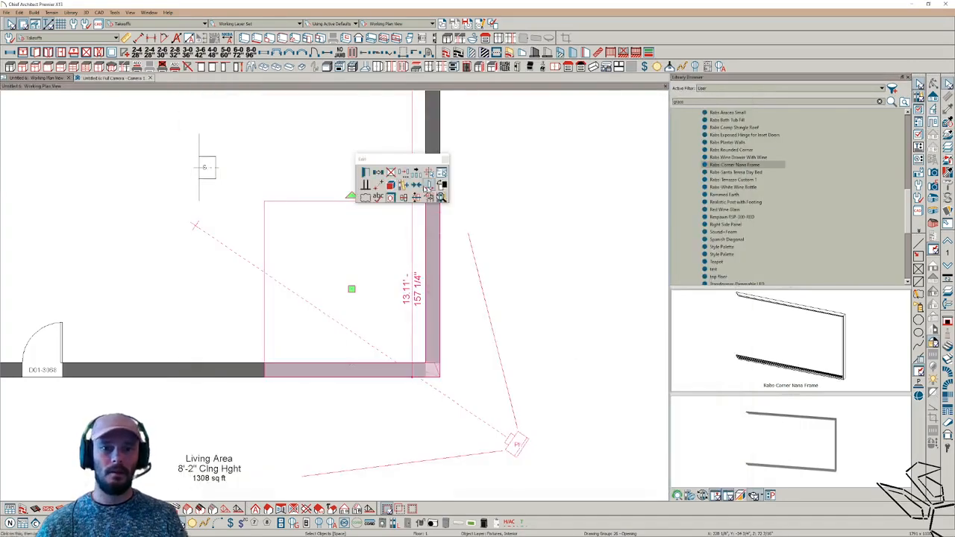
Step: Set the vertical wall's frame symbol to insert into the wall
click(438, 243)
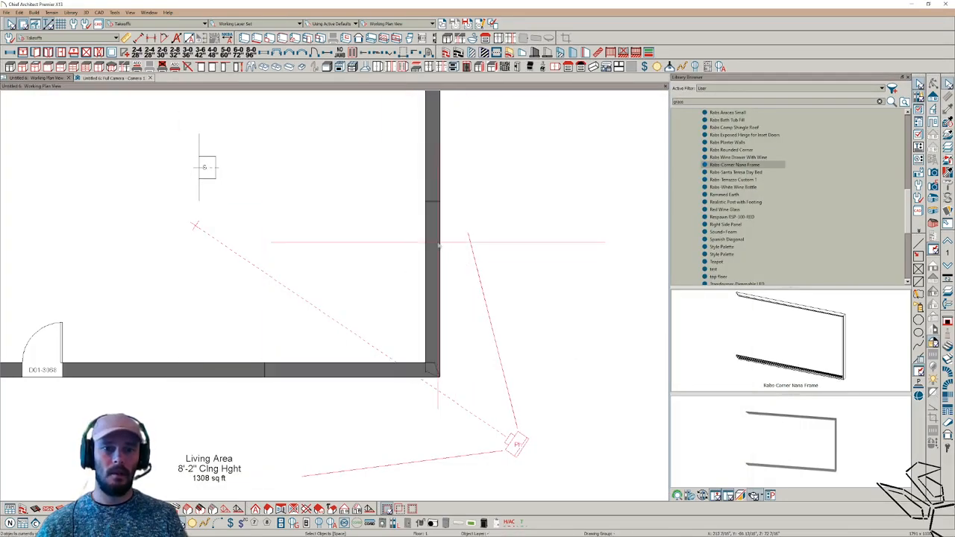
click(391, 172)
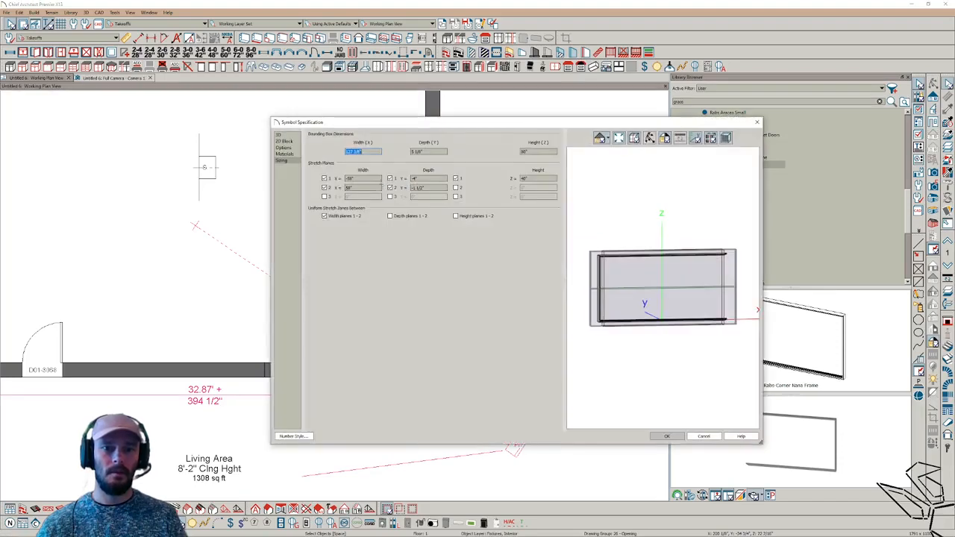
click(284, 147)
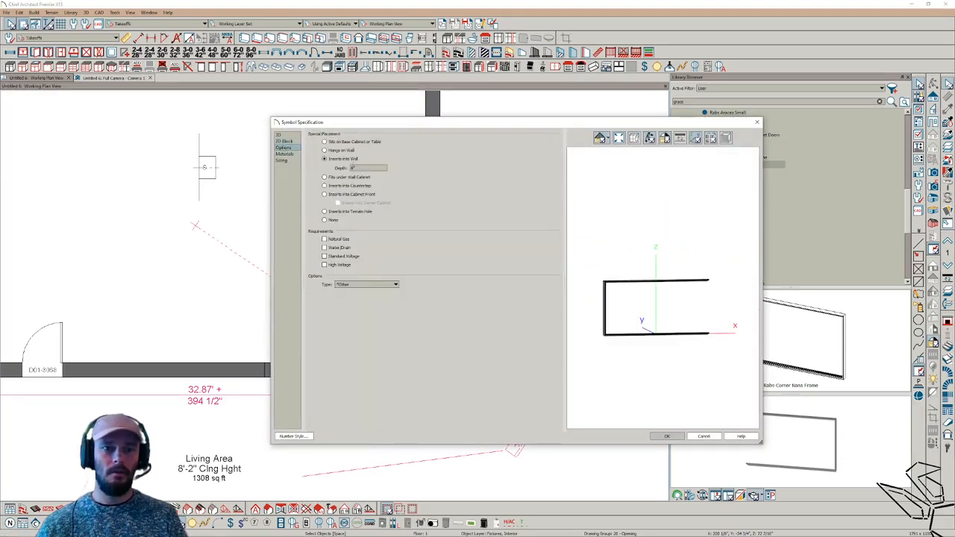
key(Return)
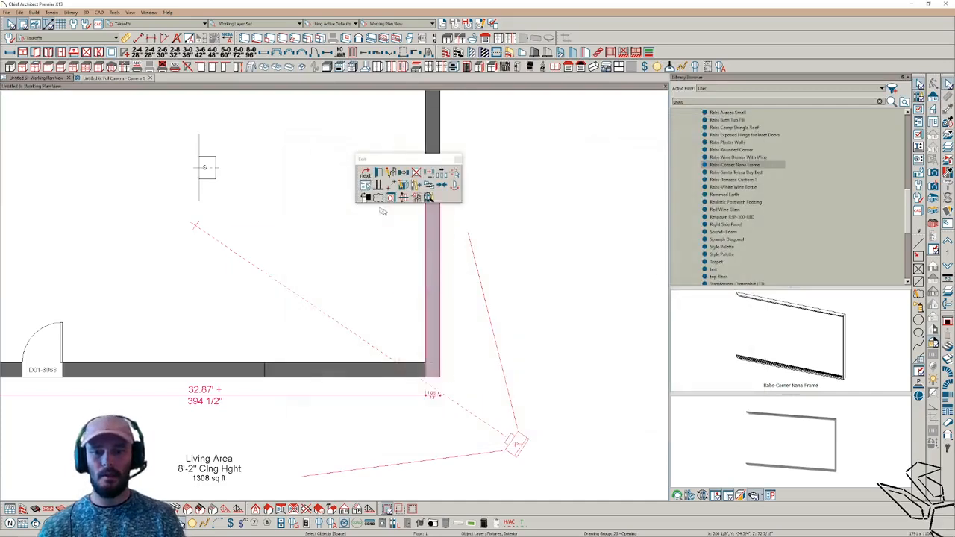
Step: Delete the horizontal wall's frame and draw a diagonal reference line outward from the outer wall corner
click(372, 373)
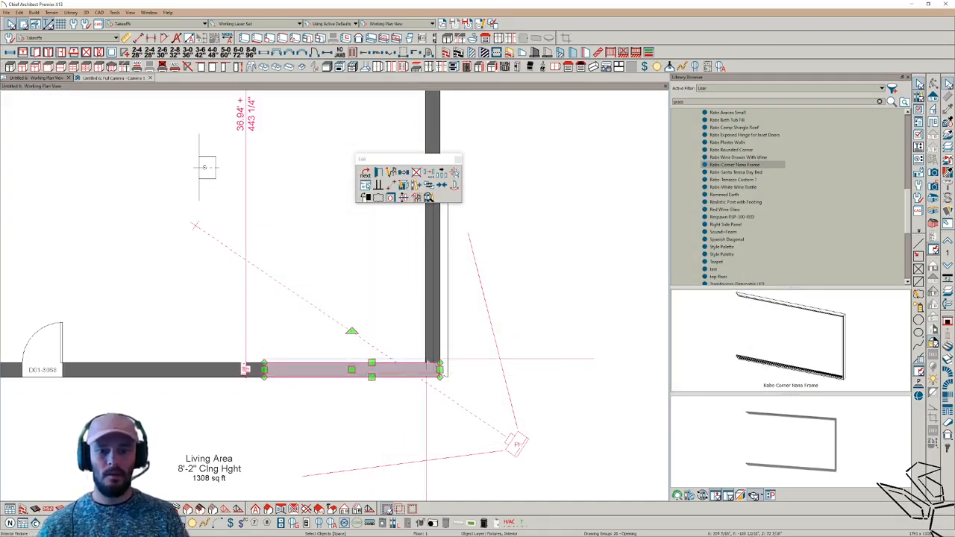
key(Delete)
key(l)
drag(443, 378, 489, 425)
Step: Reflect a copy of the vertical wall's frame about the diagonal line and align its mitred end with the outer corner
key(space)
click(447, 334)
drag(440, 377, 443, 378)
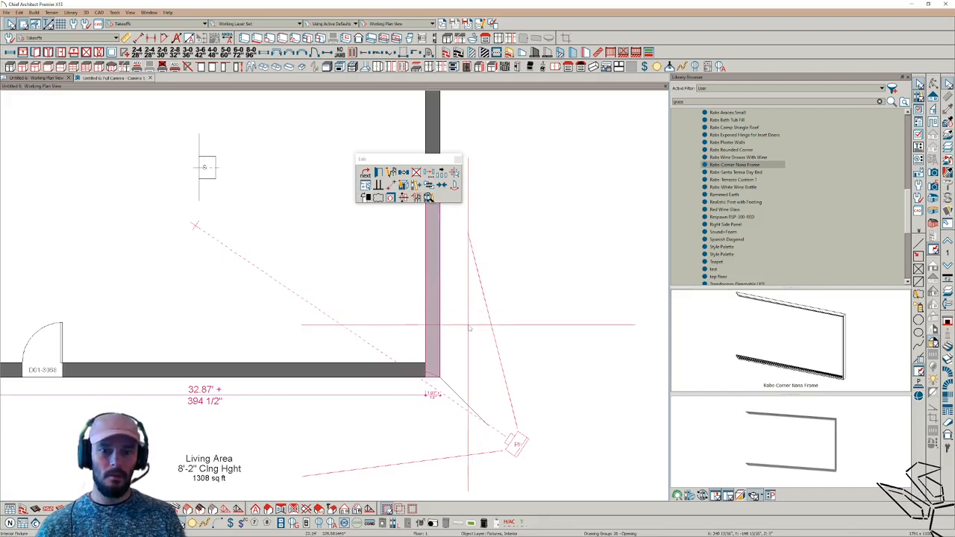
key(r)
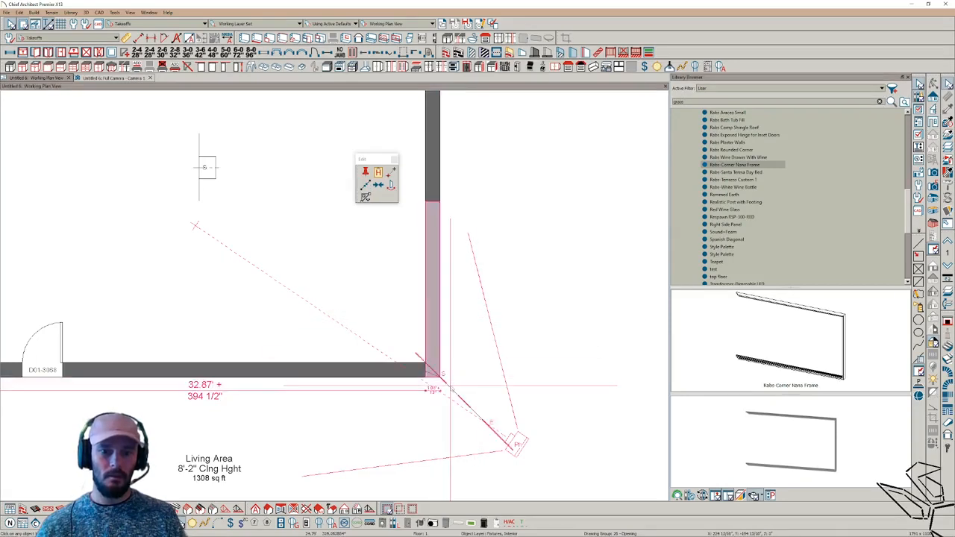
click(441, 382)
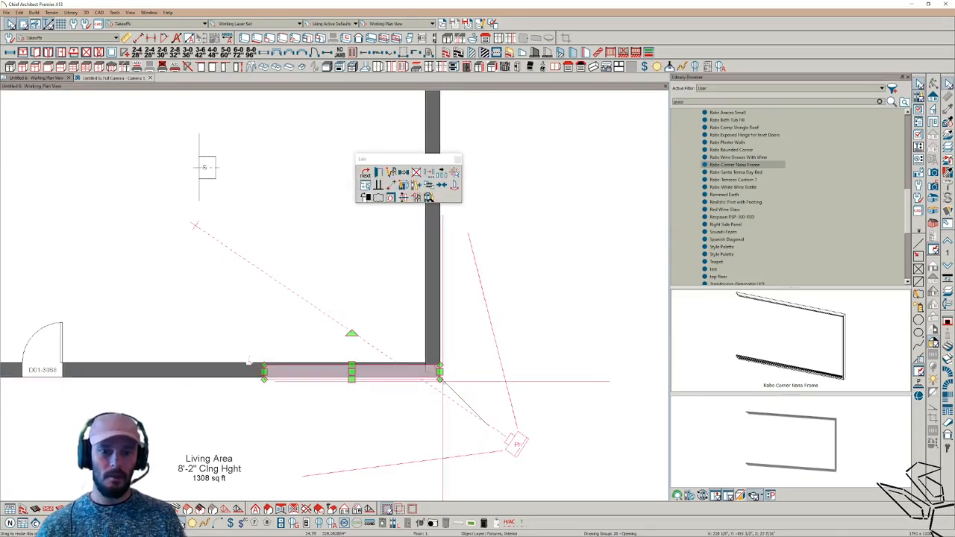
click(439, 380)
click(440, 377)
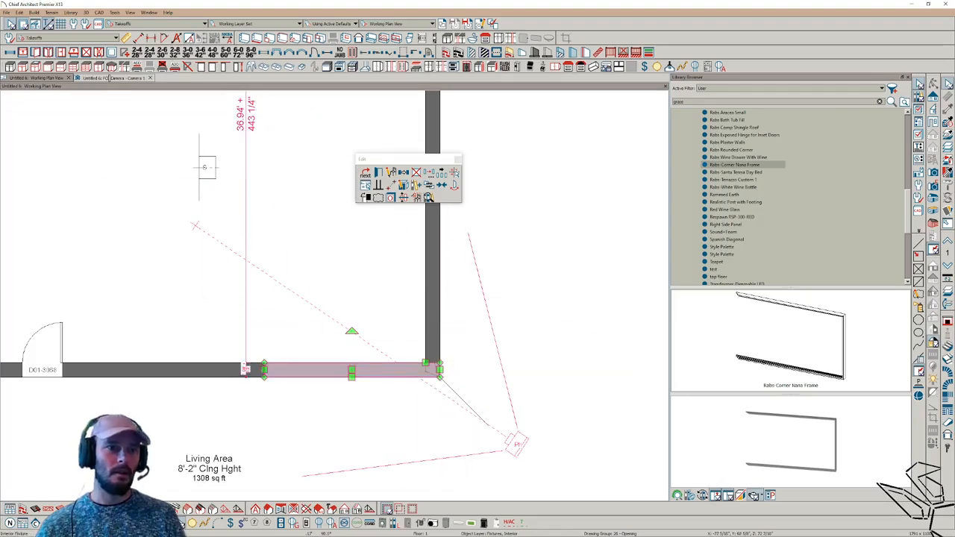
Step: Inspect both frames and the corner opening in the camera view, and check the adjoining wall's general settings
click(112, 78)
middle_drag(467, 367, 449, 247)
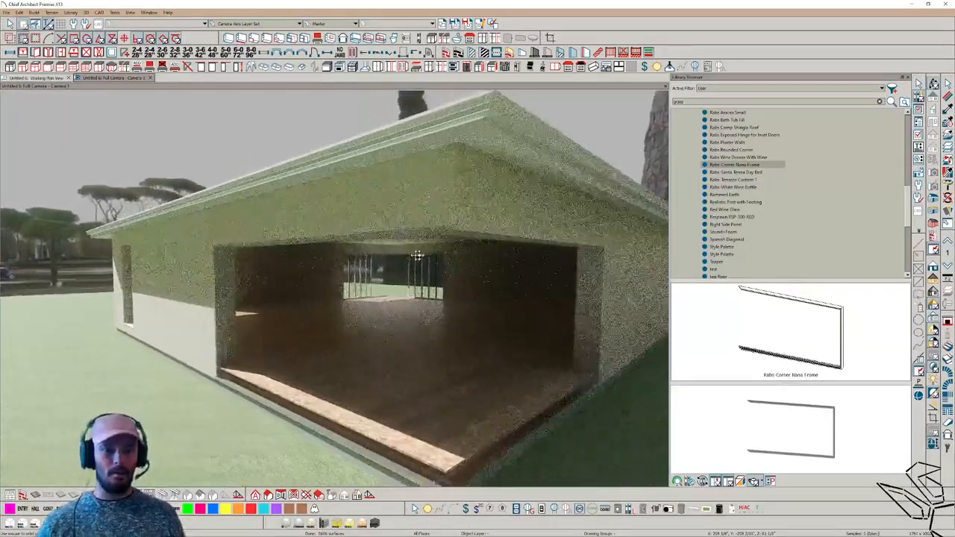
click(454, 226)
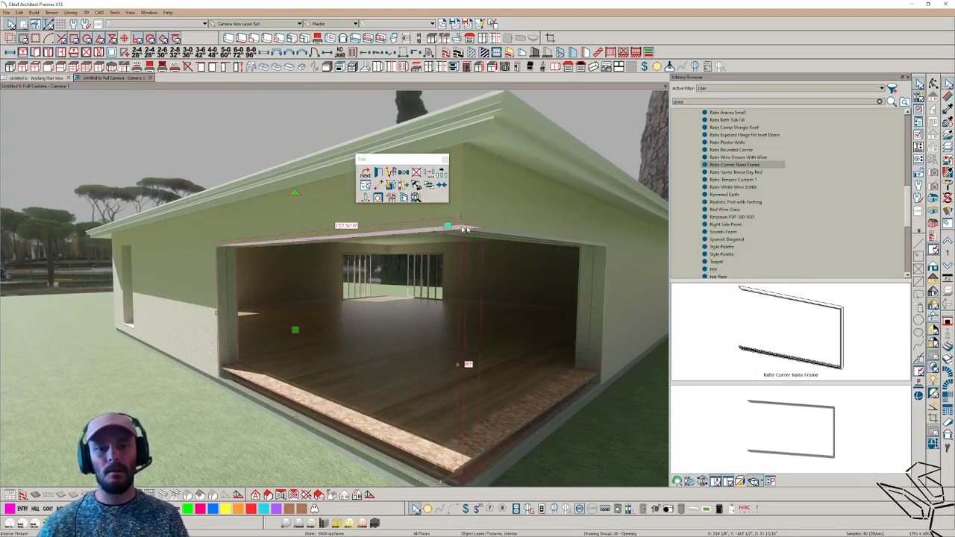
click(501, 235)
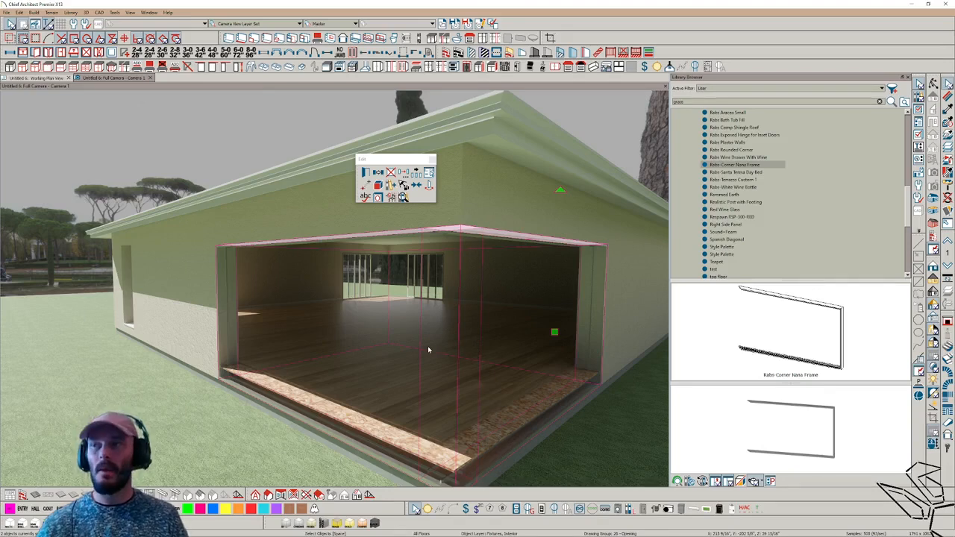
click(615, 272)
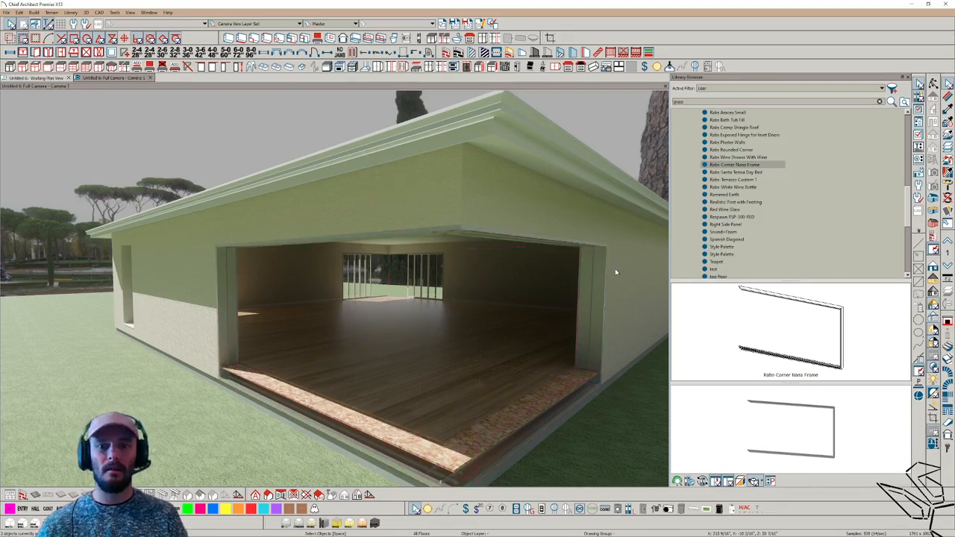
click(407, 185)
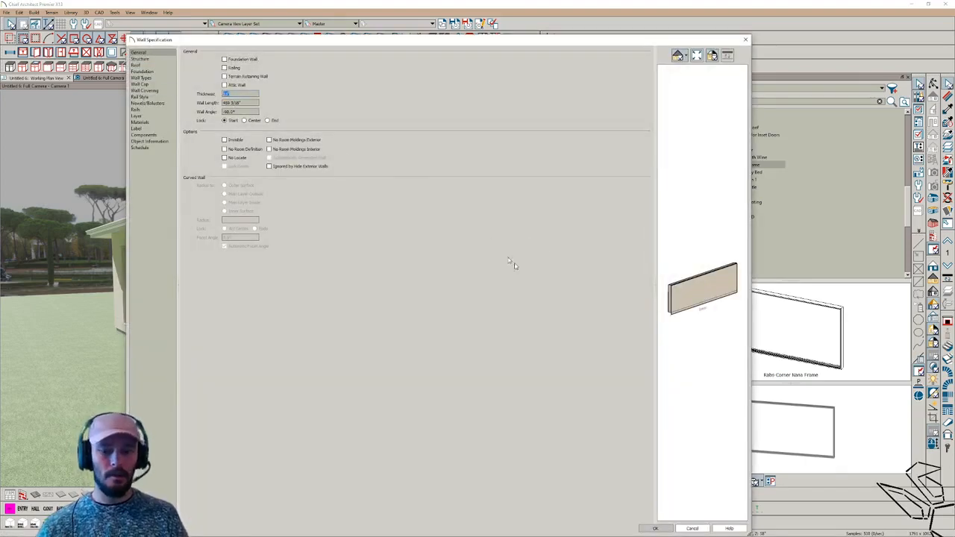
click(693, 528)
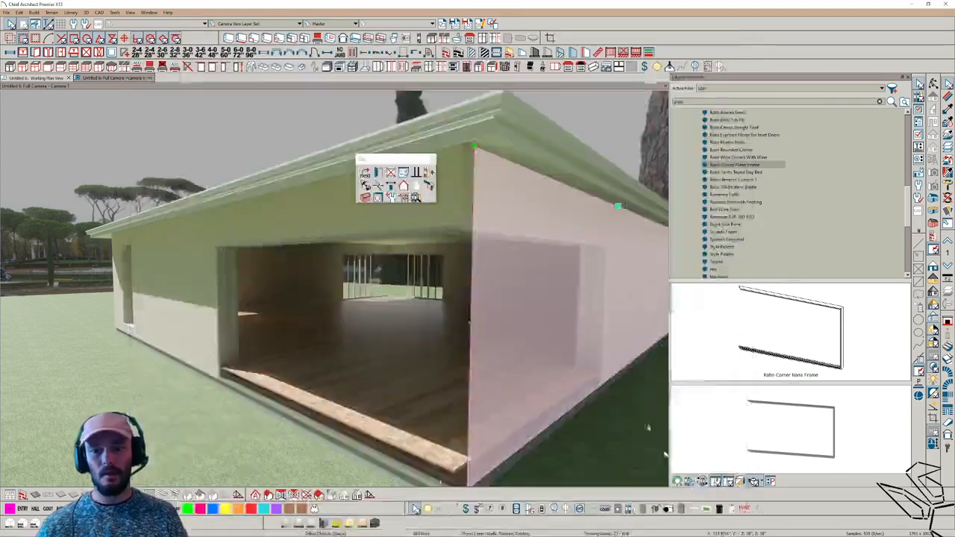
click(49, 77)
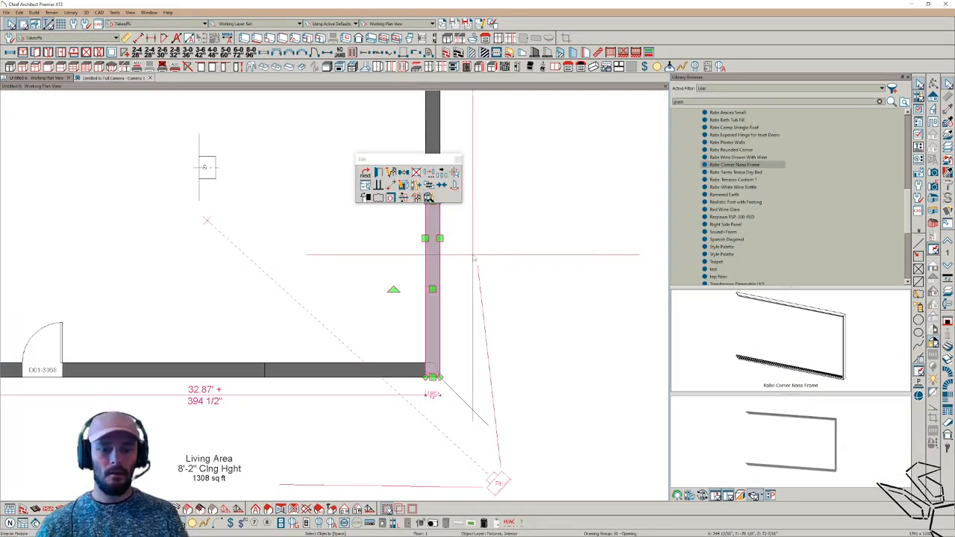
Step: Set the vertical wall frame's insert-into-wall depth to 15" and realign the frame with the outer wall corner
click(428, 197)
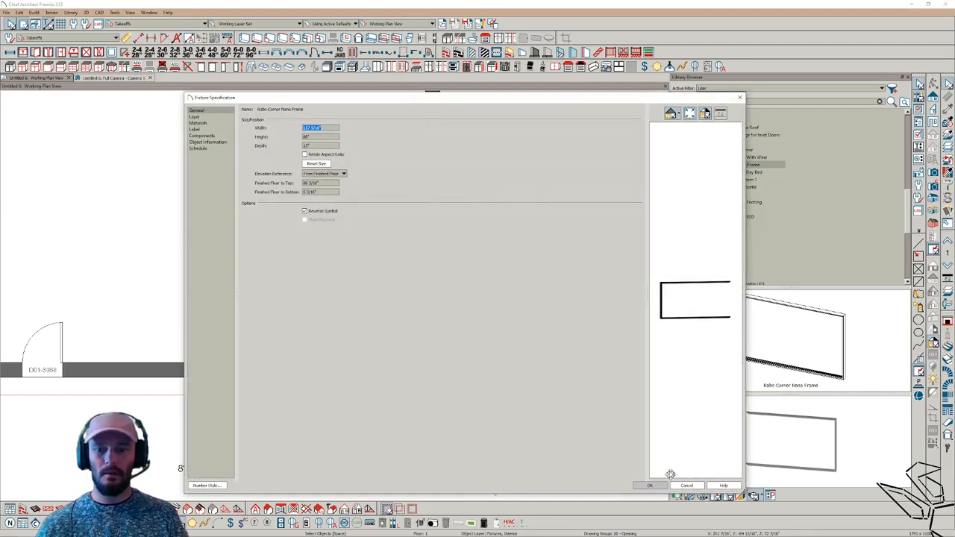
click(686, 486)
click(392, 174)
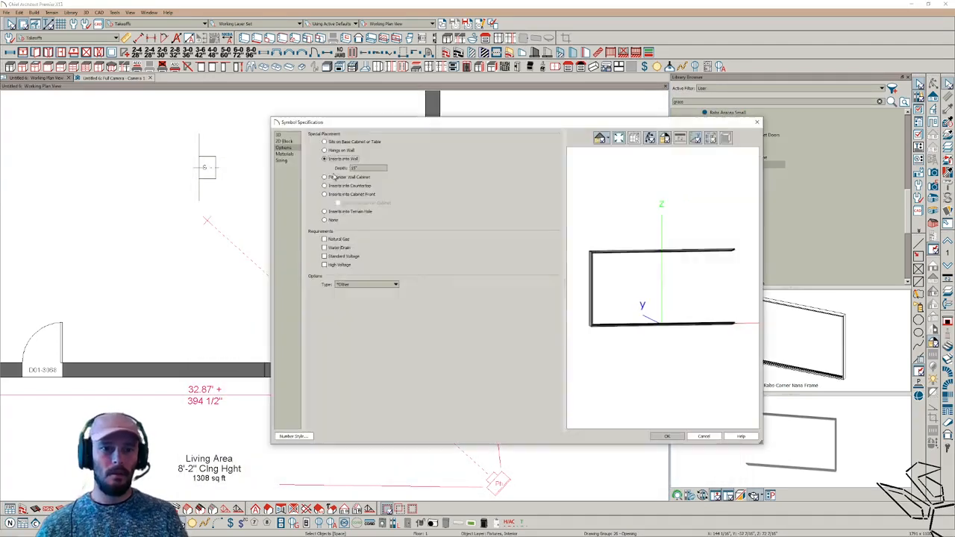
text(15)
key(Return)
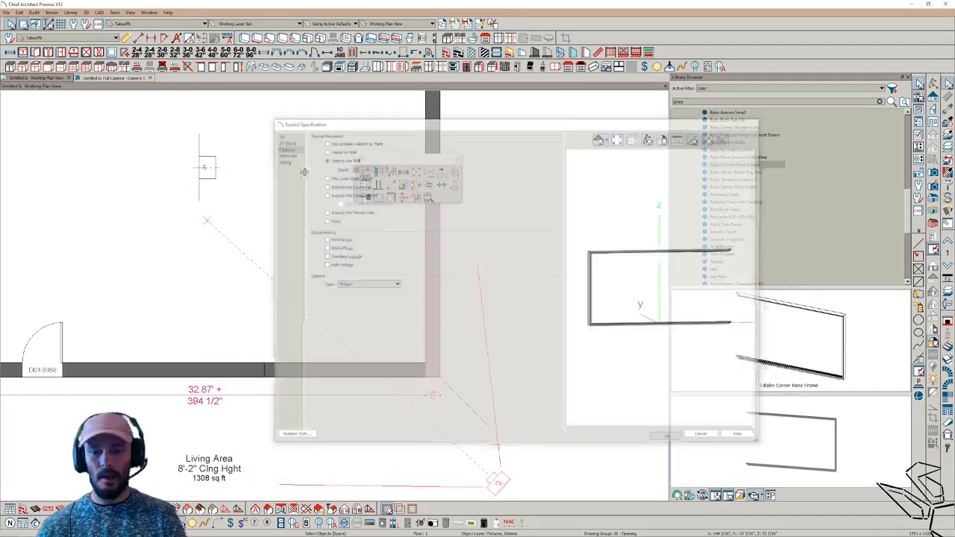
scroll(442, 268, up, 3)
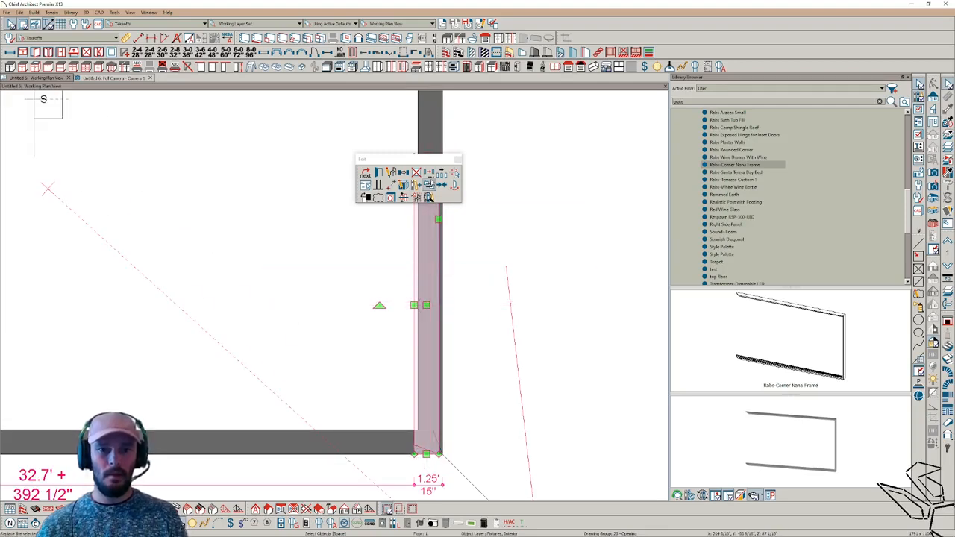
click(431, 184)
click(432, 258)
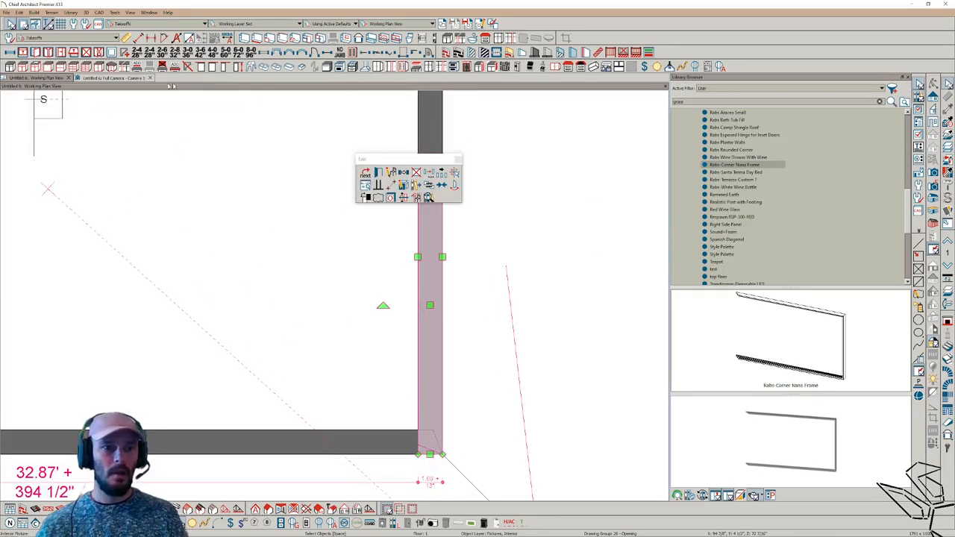
Step: Try a different insert-into-wall depth for the vertical wall's frame from the camera view
click(120, 77)
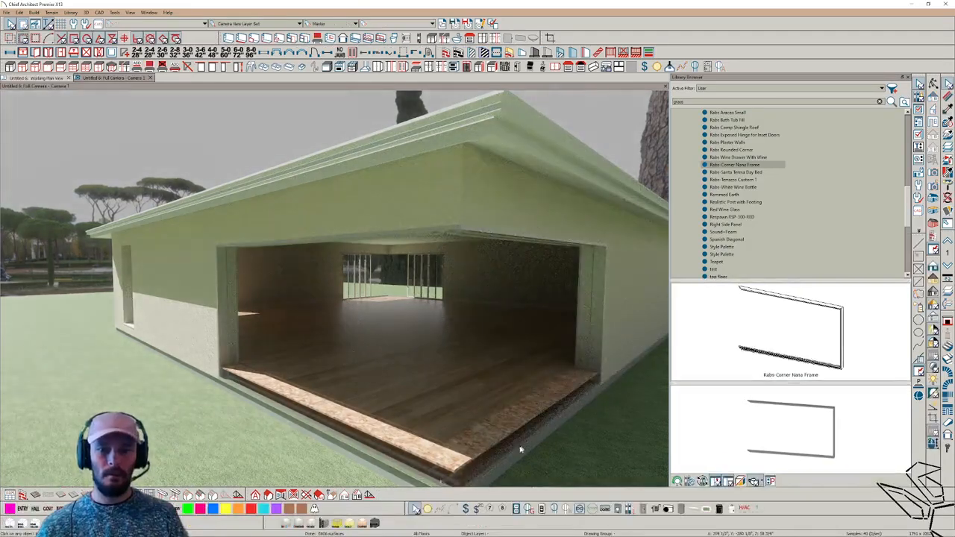
click(522, 444)
middle_drag(567, 452, 559, 427)
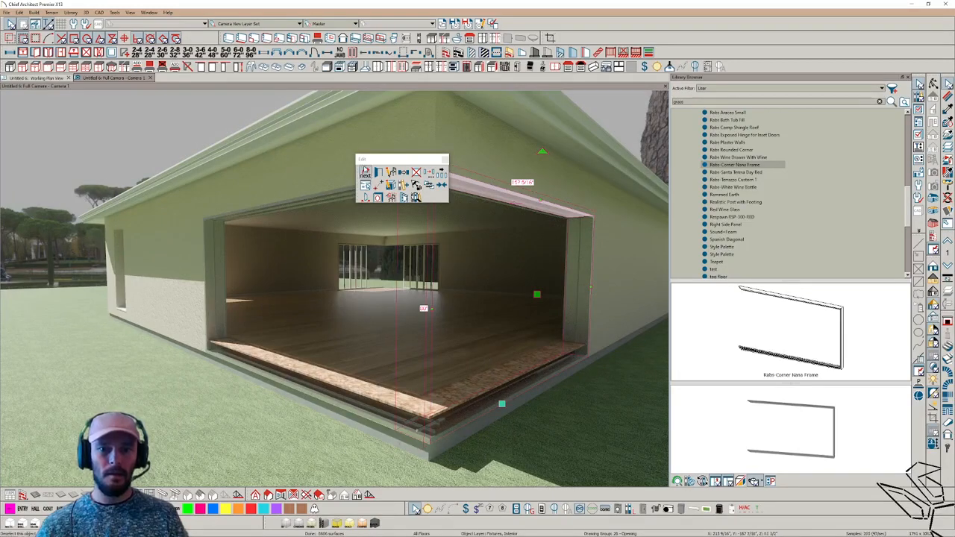
click(391, 172)
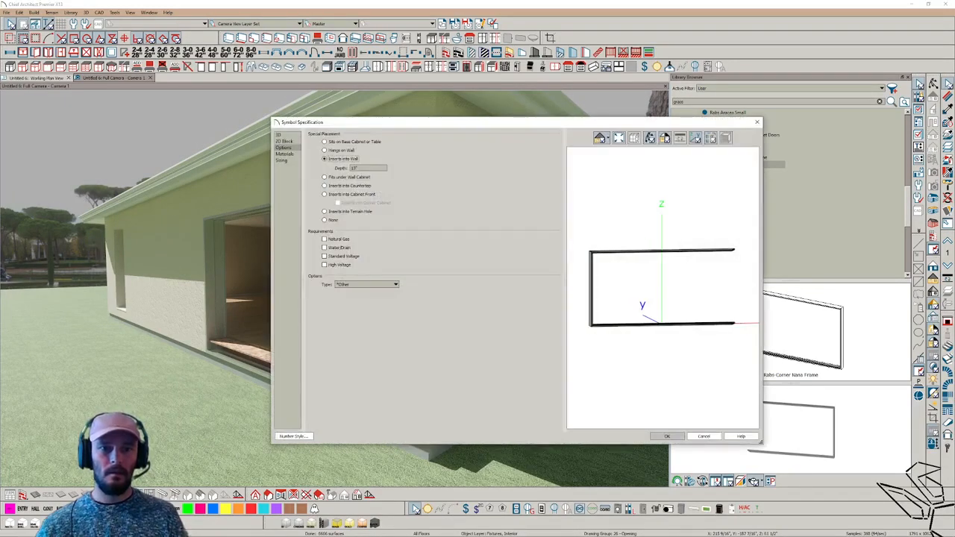
key(Return)
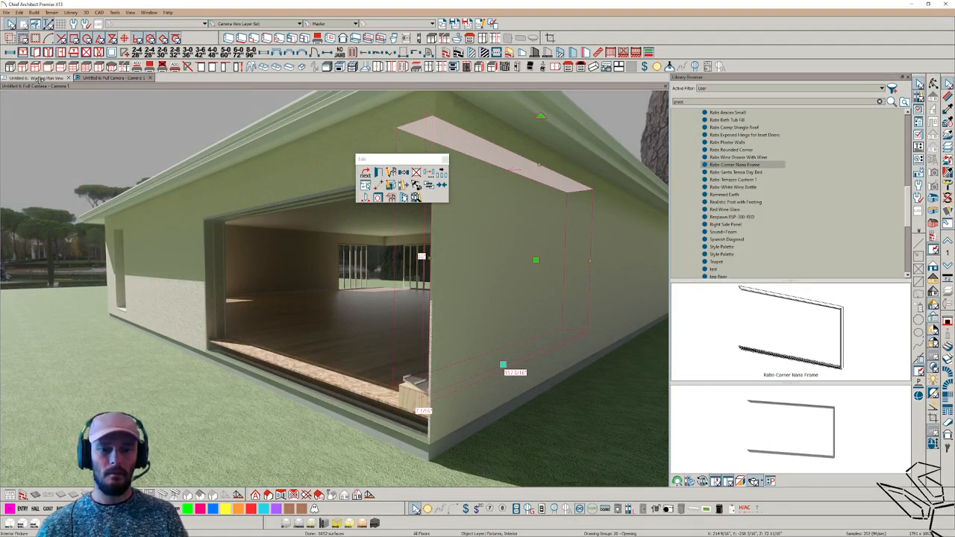
Step: Realign the vertical wall's frame with the wall faces in plan and check its opening in the camera view
click(39, 79)
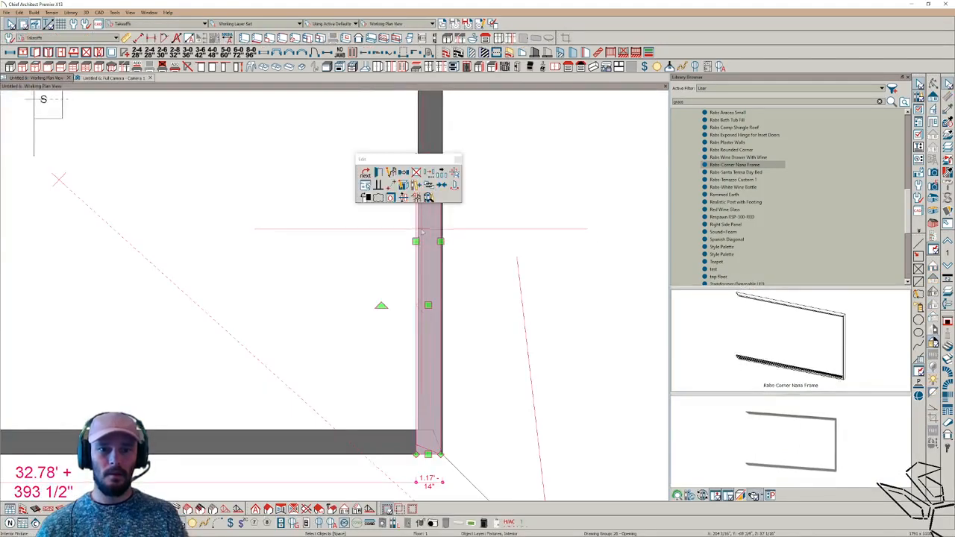
click(441, 187)
click(429, 260)
click(132, 78)
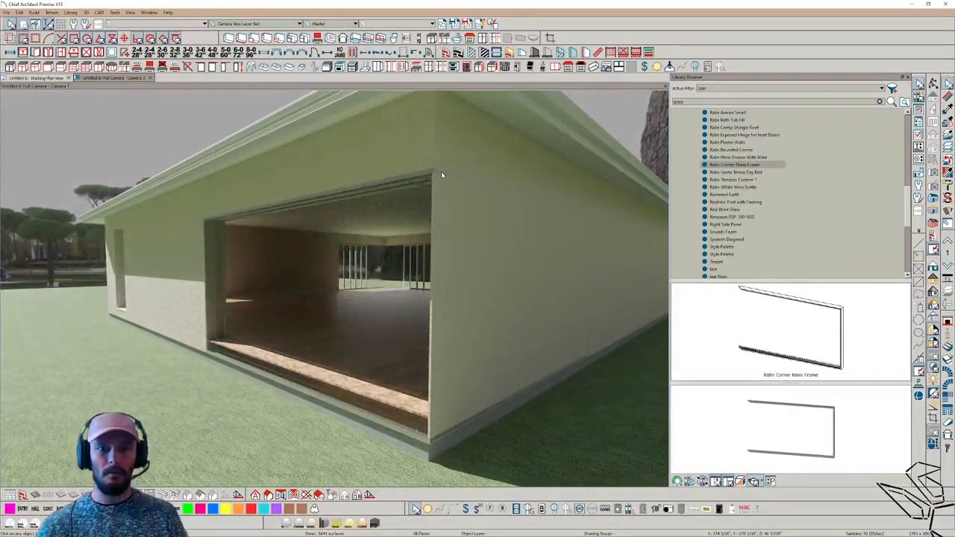
click(441, 175)
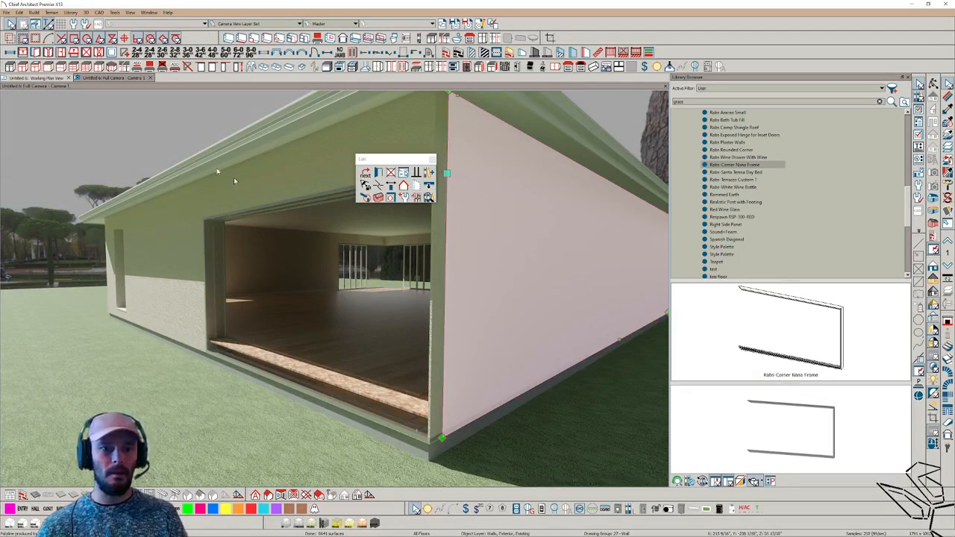
click(51, 77)
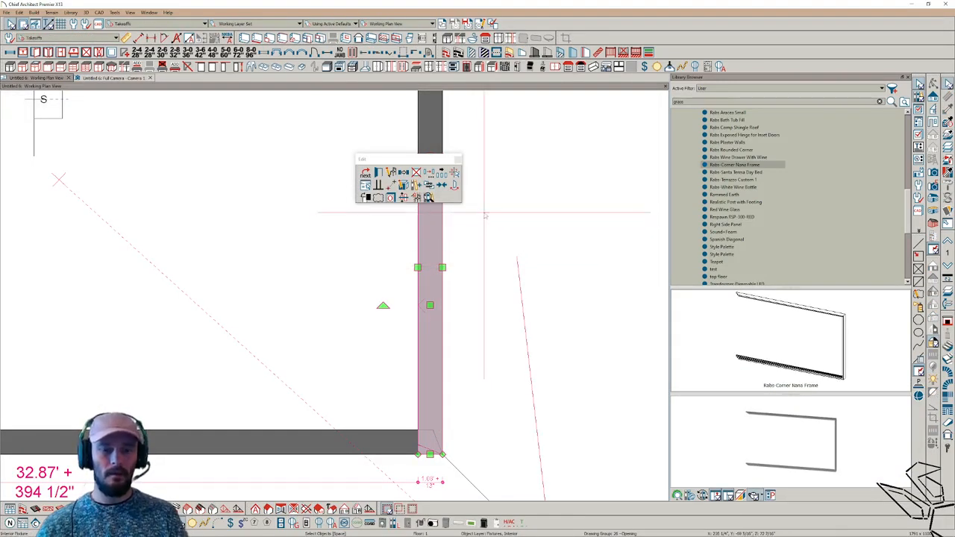
Step: Readjust the vertical wall frame's insertion depth and move its mitred end onto the outer wall corner
key(ctrl+e)
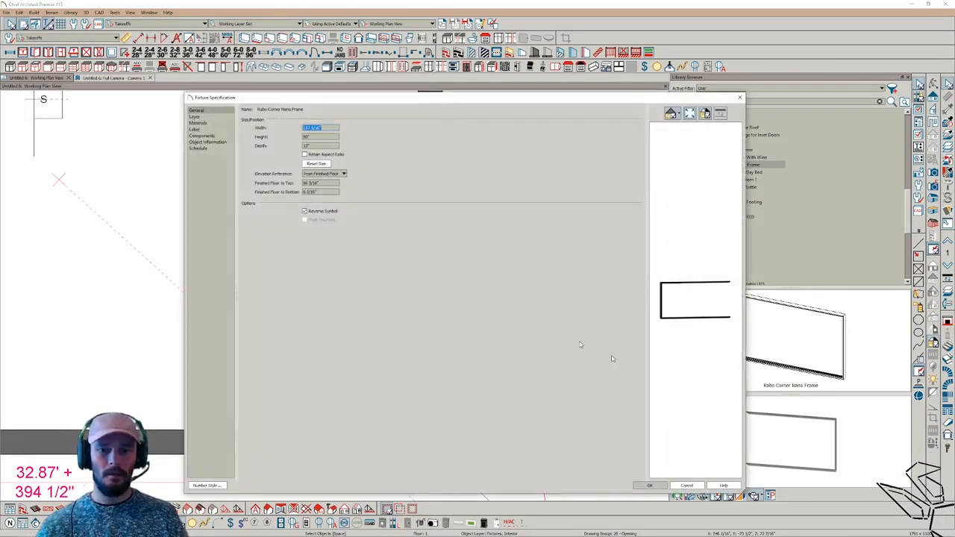
click(687, 486)
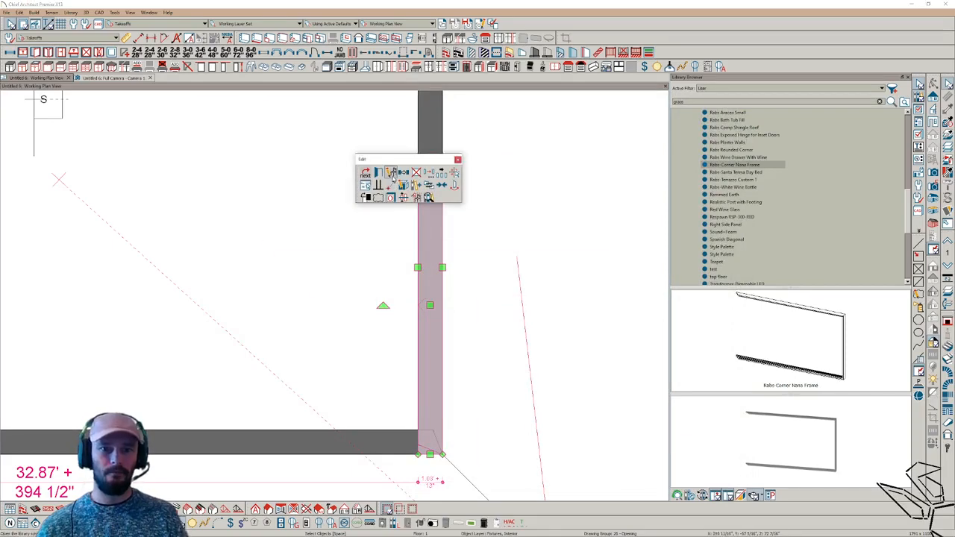
click(391, 174)
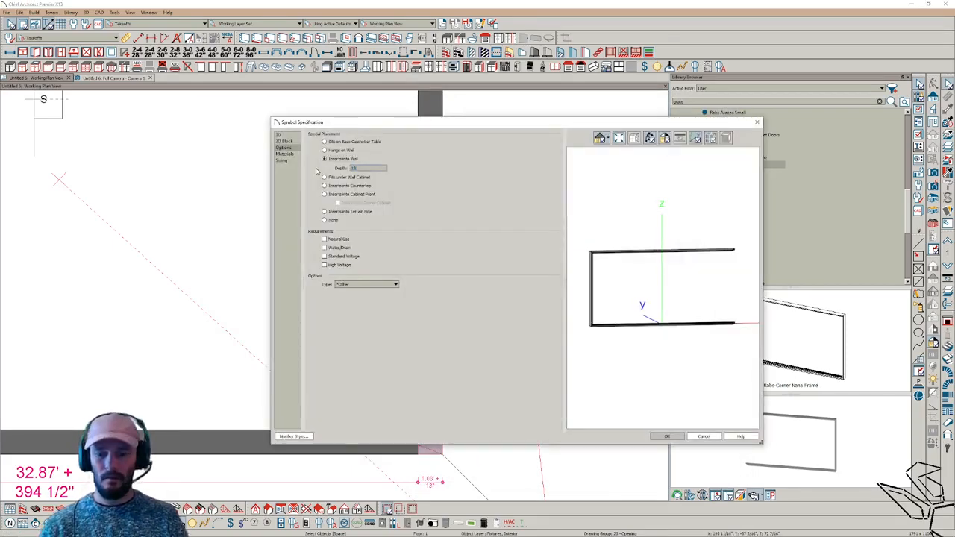
key(Escape)
key(m)
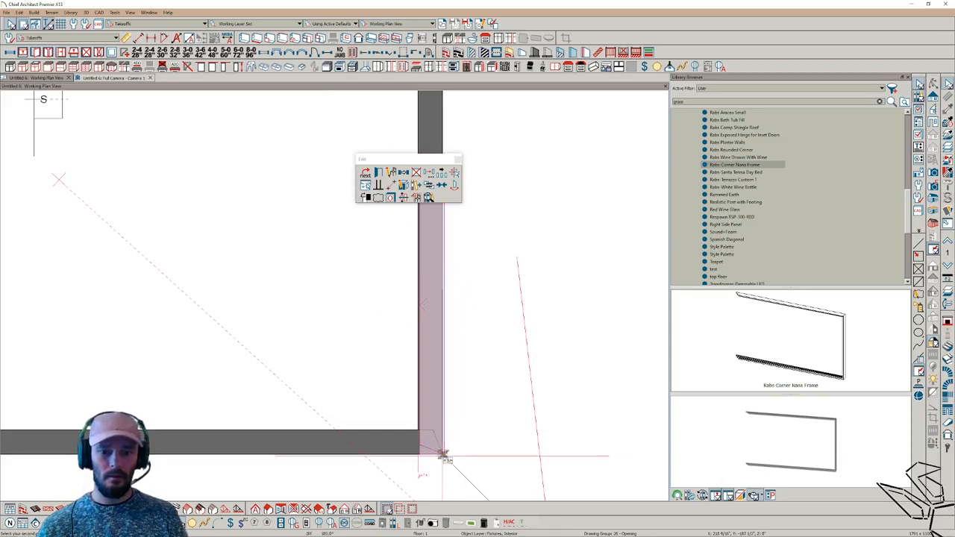
click(442, 455)
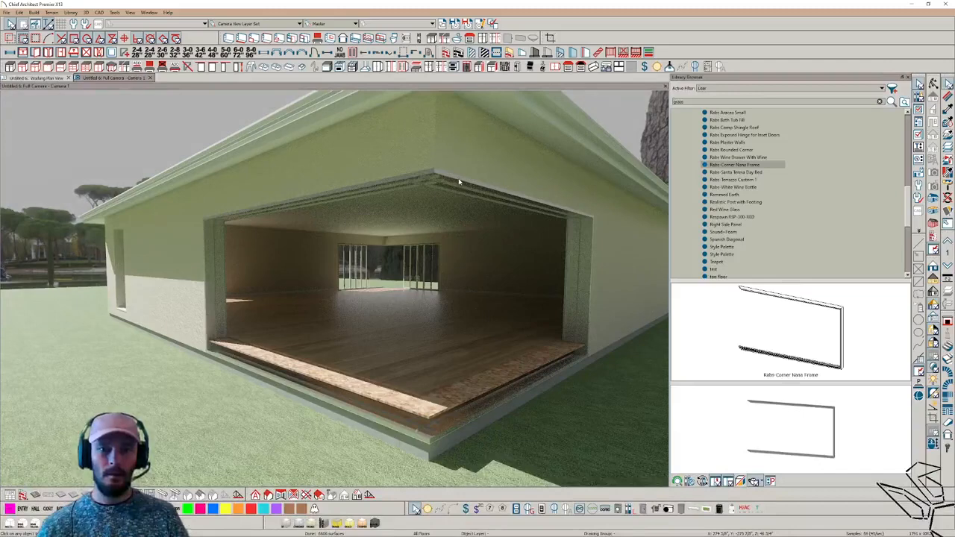
Step: Try raising both corner frames together and editing their height above the finished floor
click(459, 181)
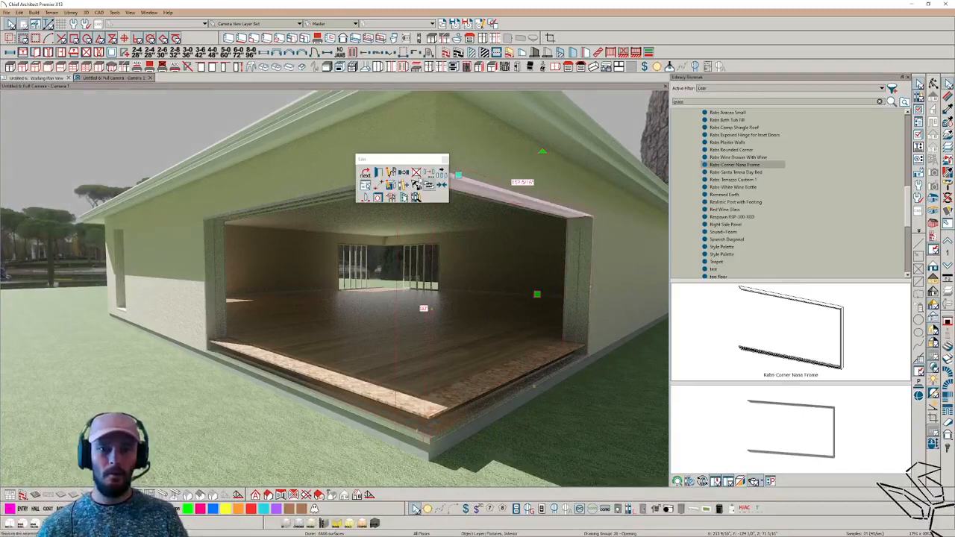
click(340, 200)
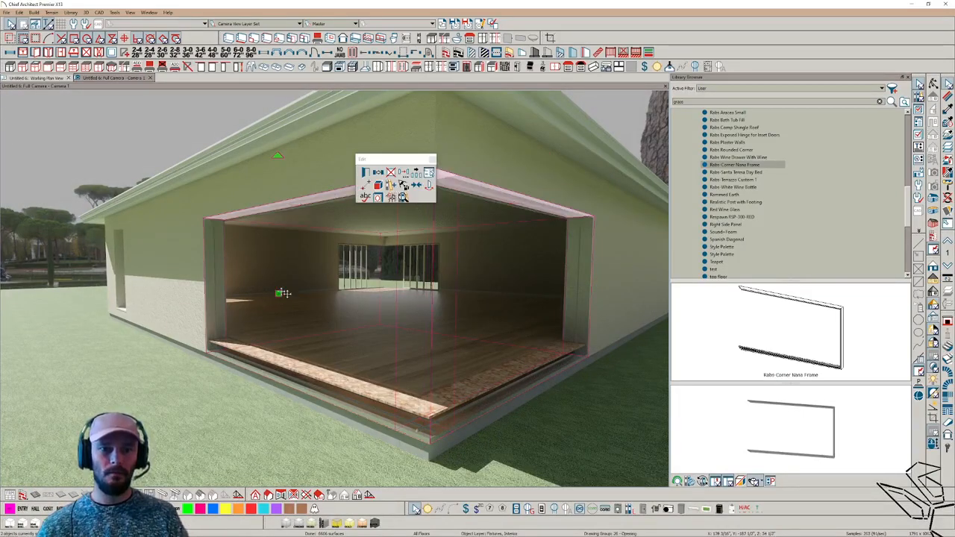
drag(280, 297, 276, 277)
key(Tab)
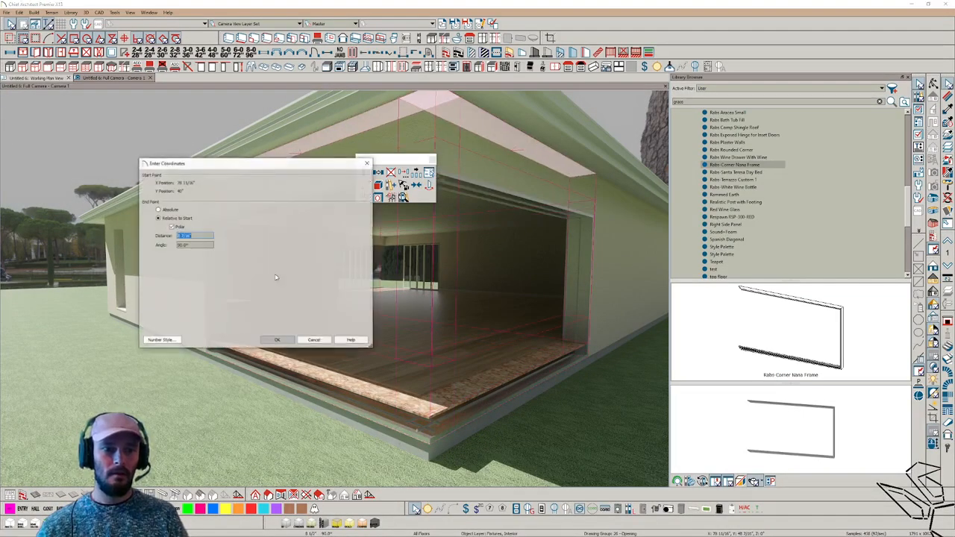
key(Return)
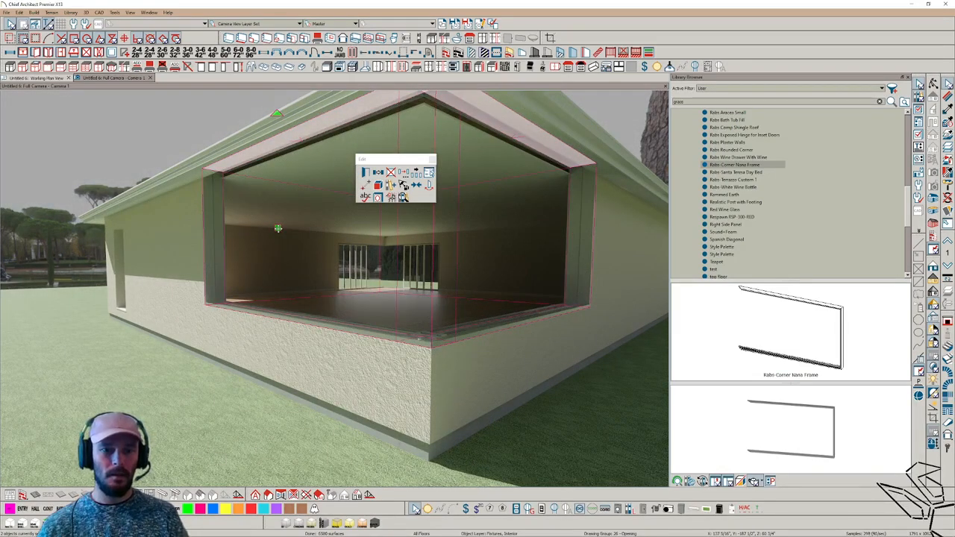
double_click(366, 241)
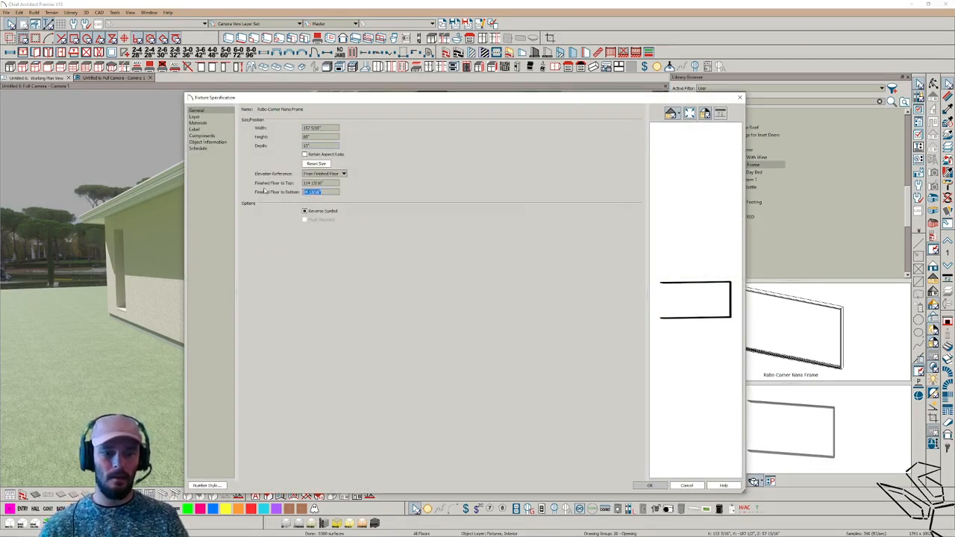
key(Return)
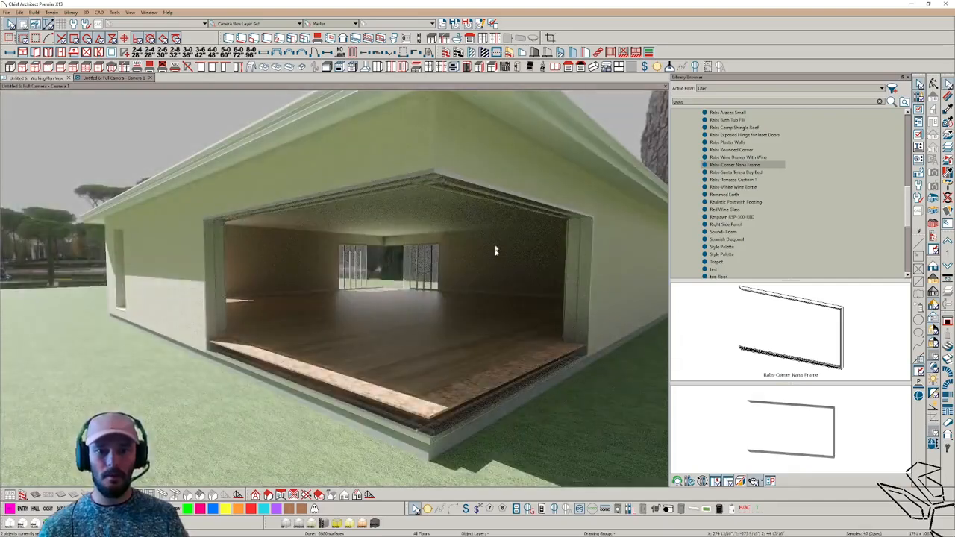
Step: Select both corner frames and raise them together by an entered relative distance
click(494, 188)
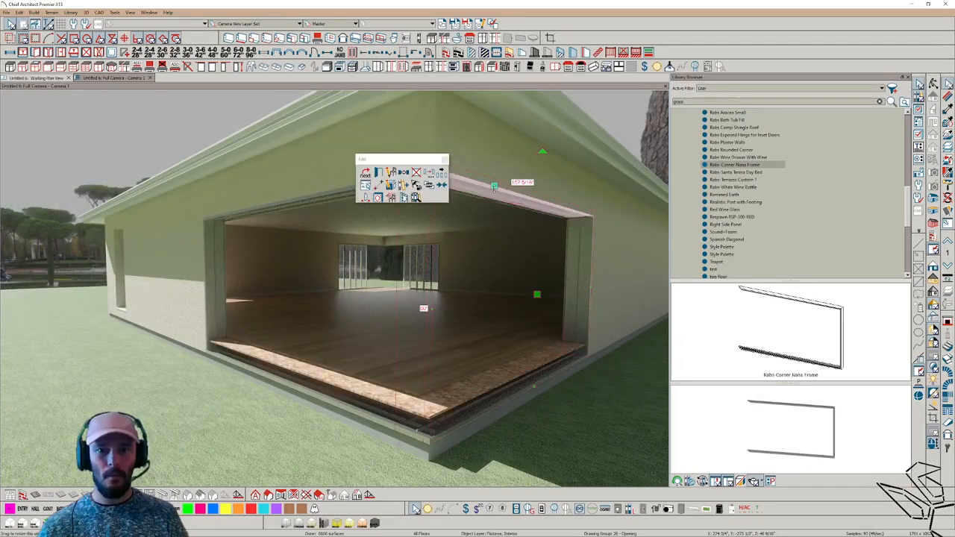
click(285, 203)
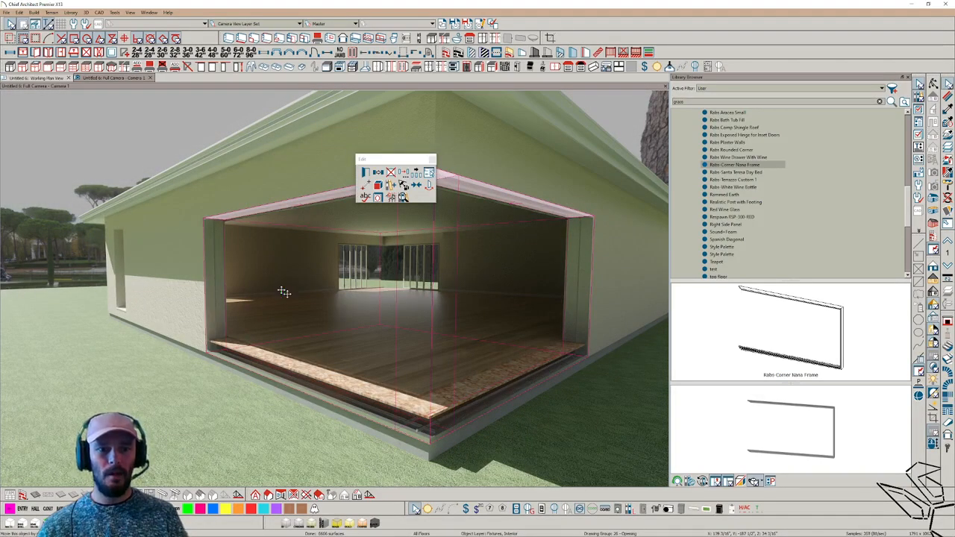
click(285, 292)
key(Tab)
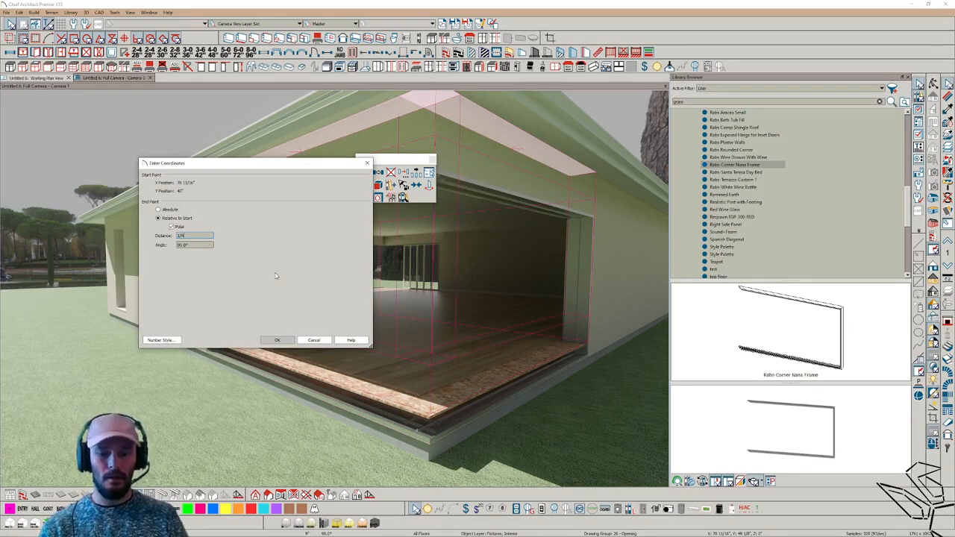
key(Return)
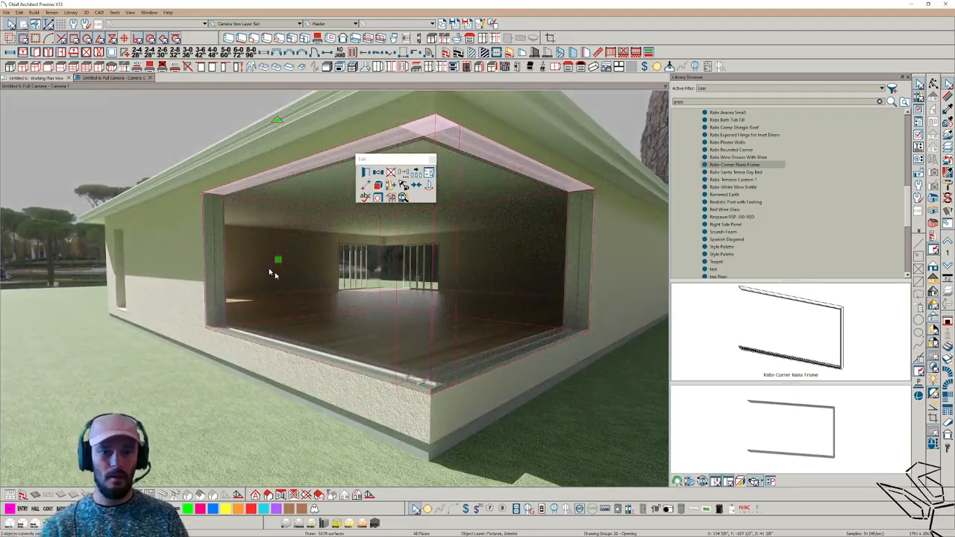
Step: Shift both corner frames down and up together to test how the wall openings follow them
middle_drag(269, 270, 266, 305)
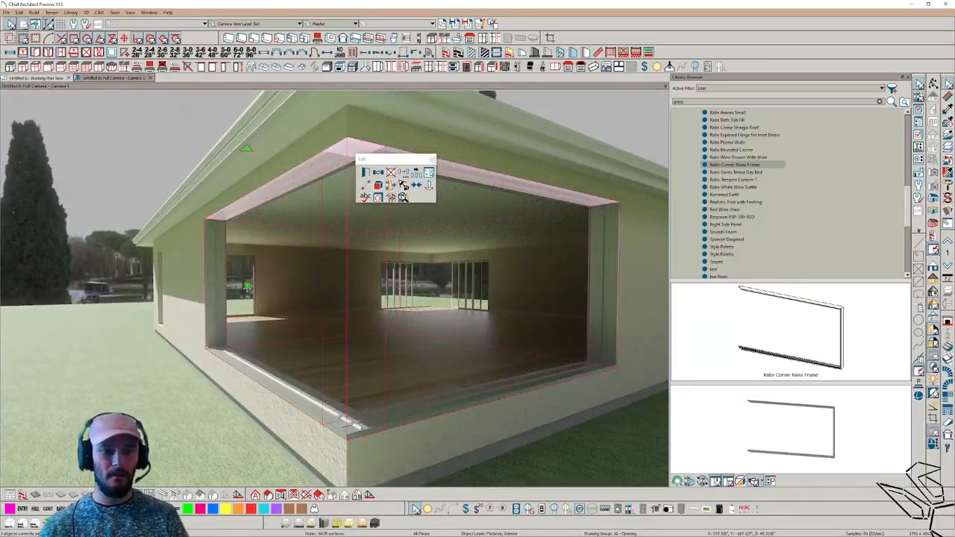
drag(246, 288, 244, 305)
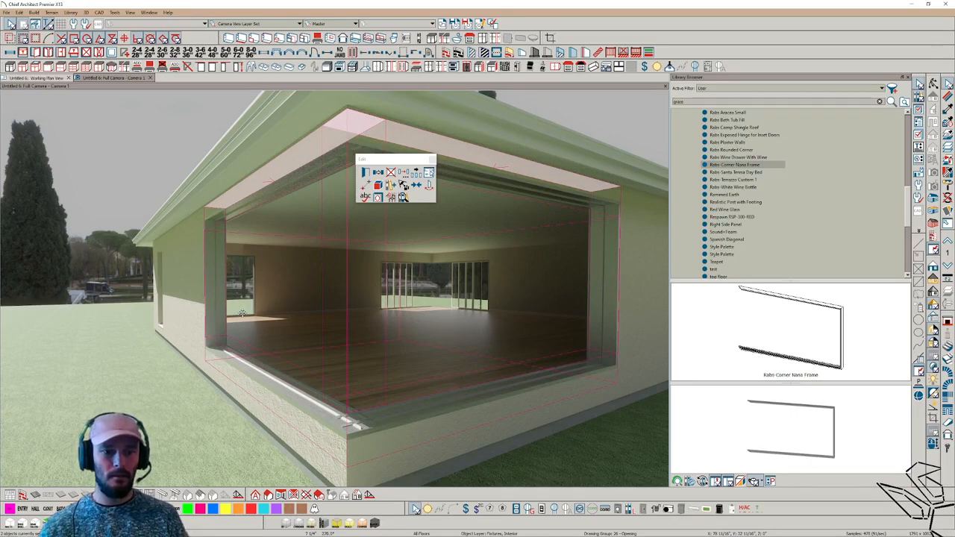
drag(243, 314, 243, 311)
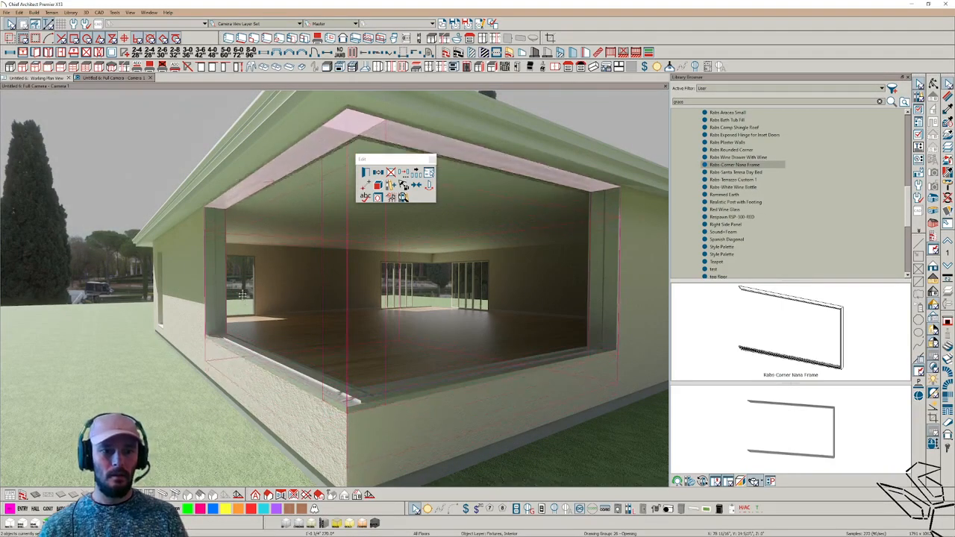
drag(243, 289, 244, 292)
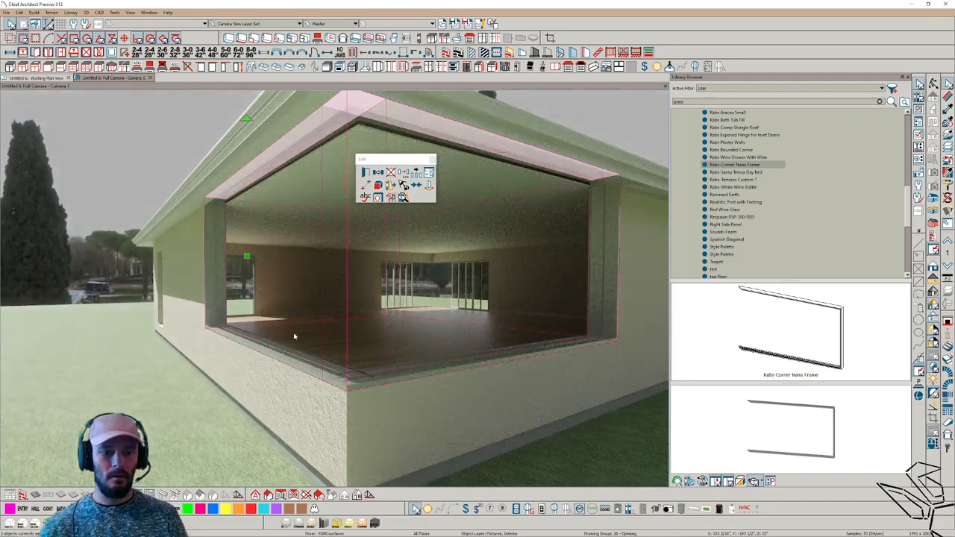
Step: Adjust both corner frames' bottom height relative to the finished floor until their sills sit at floor level
double_click(312, 359)
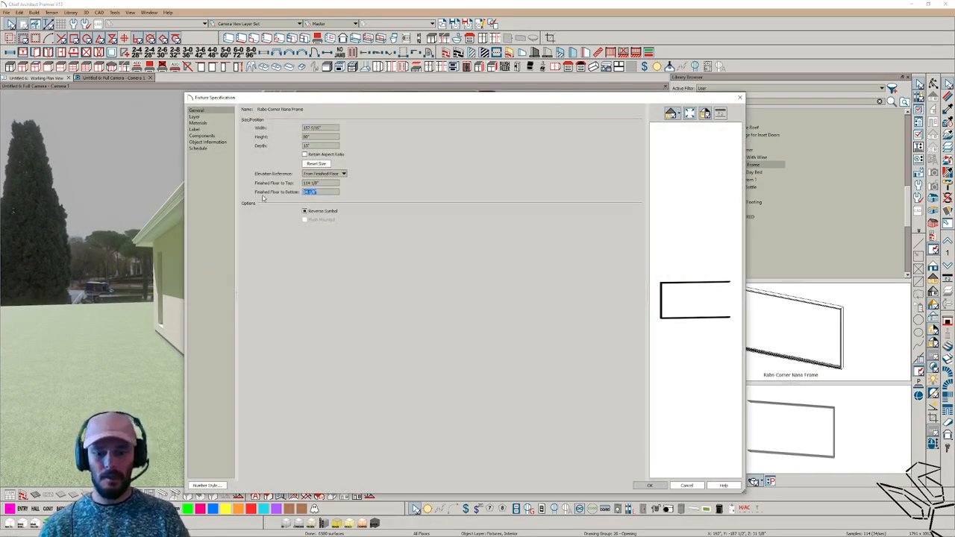
key(Return)
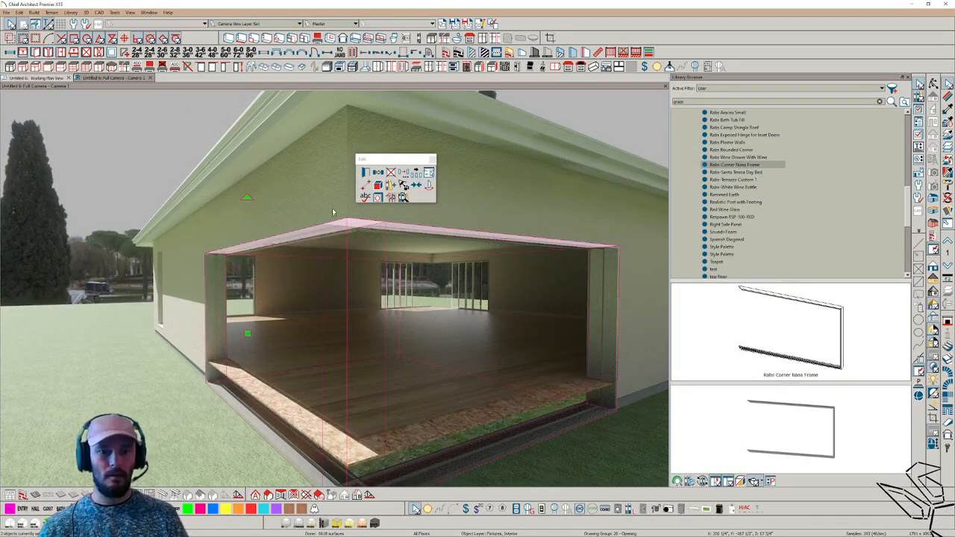
key(ctrl+e)
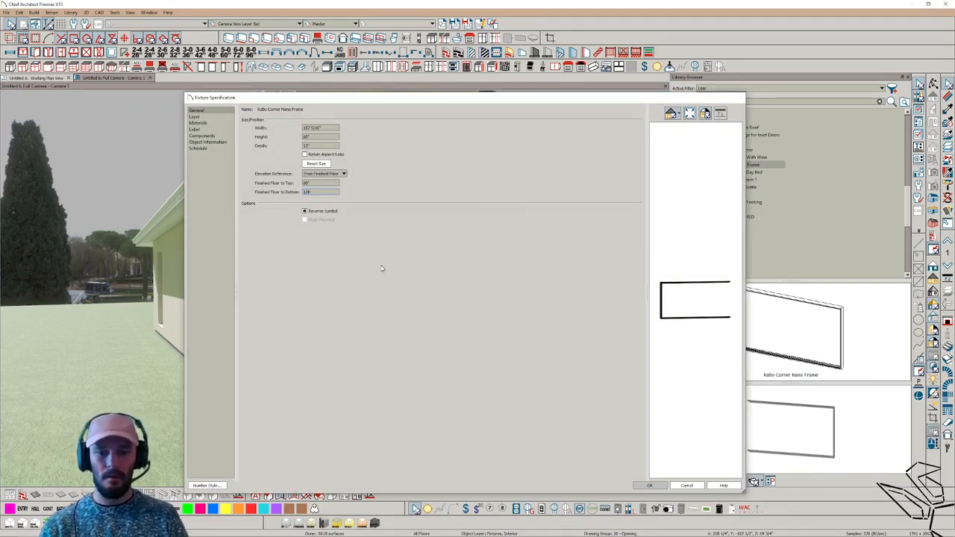
key(Return)
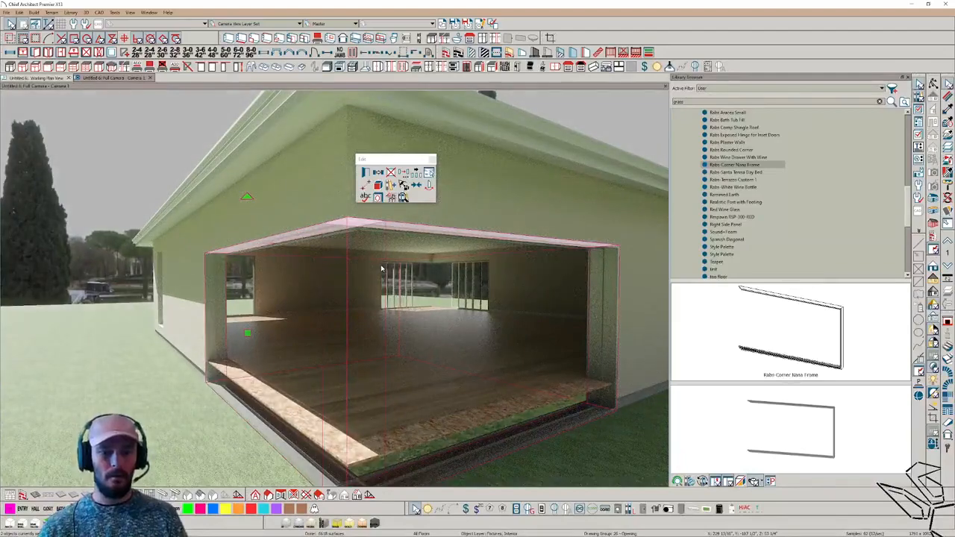
key(ctrl+e)
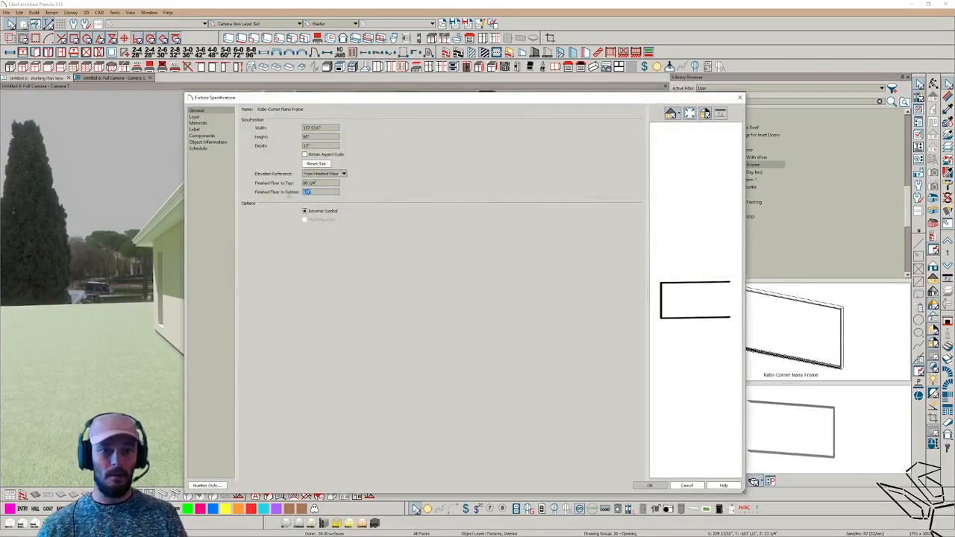
key(Return)
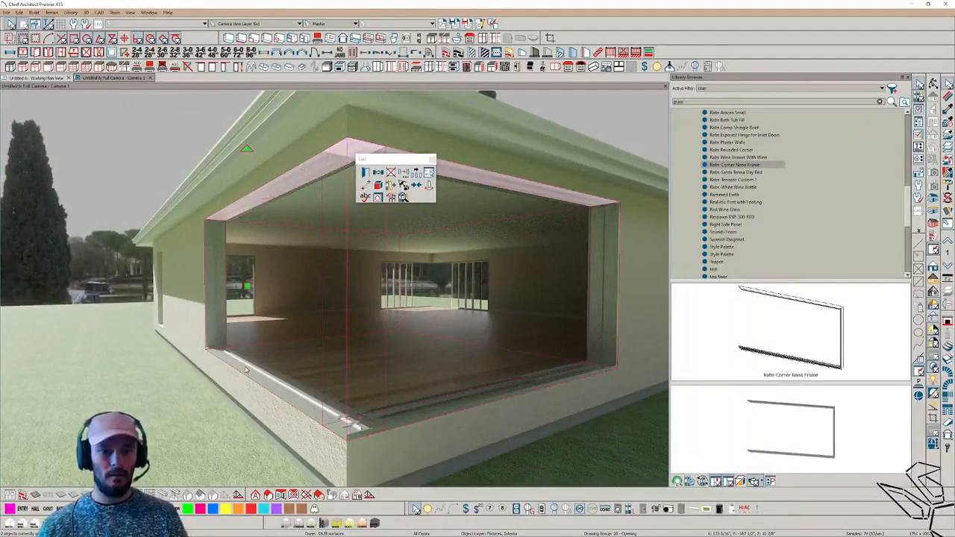
Step: Examine how the corner frames' sills meet the finished floor and wall openings from inside and outside the house
scroll(262, 375, up, 6)
mouse_move(264, 374)
middle_down()
mouse_move(344, 277)
mouse_move(331, 331)
middle_up()
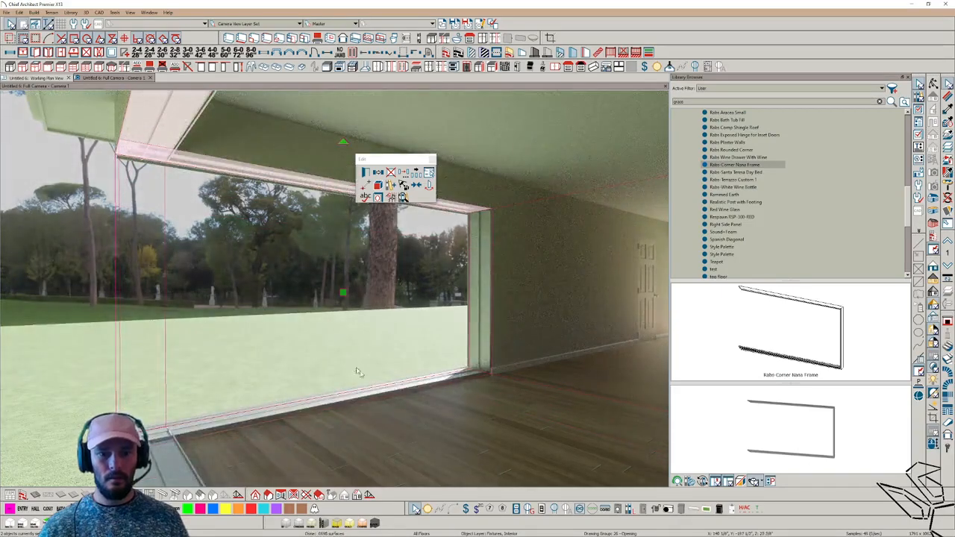
click(424, 408)
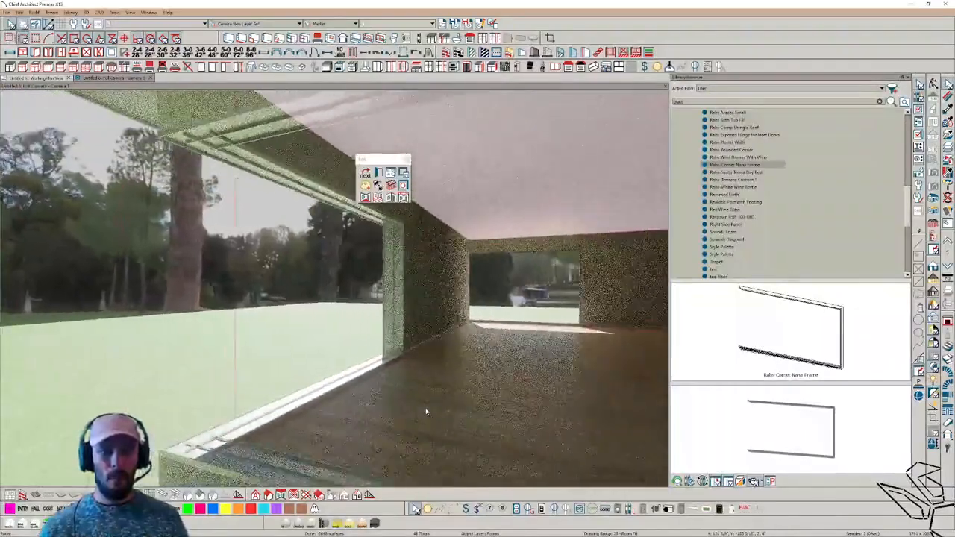
middle_drag(412, 424, 470, 371)
click(470, 371)
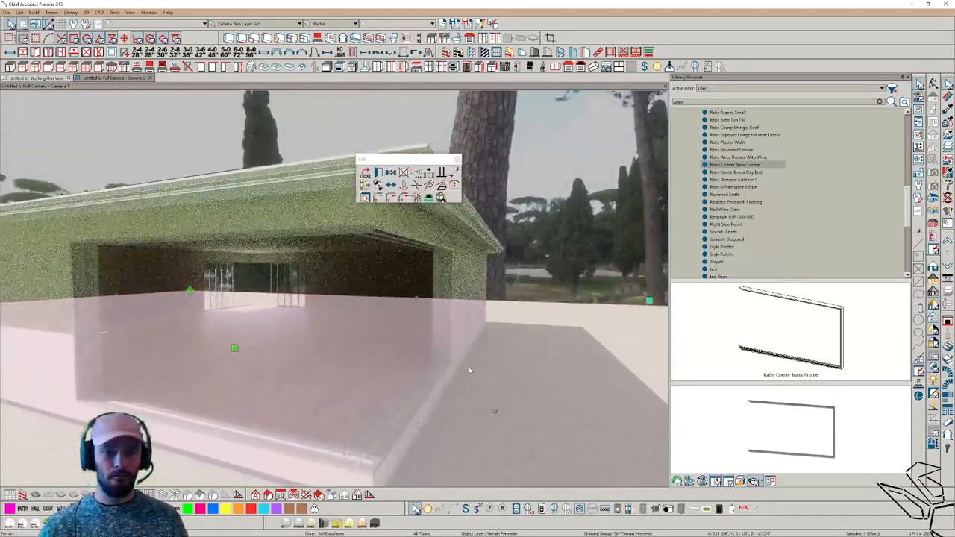
middle_drag(470, 371, 359, 370)
scroll(359, 370, down, 10)
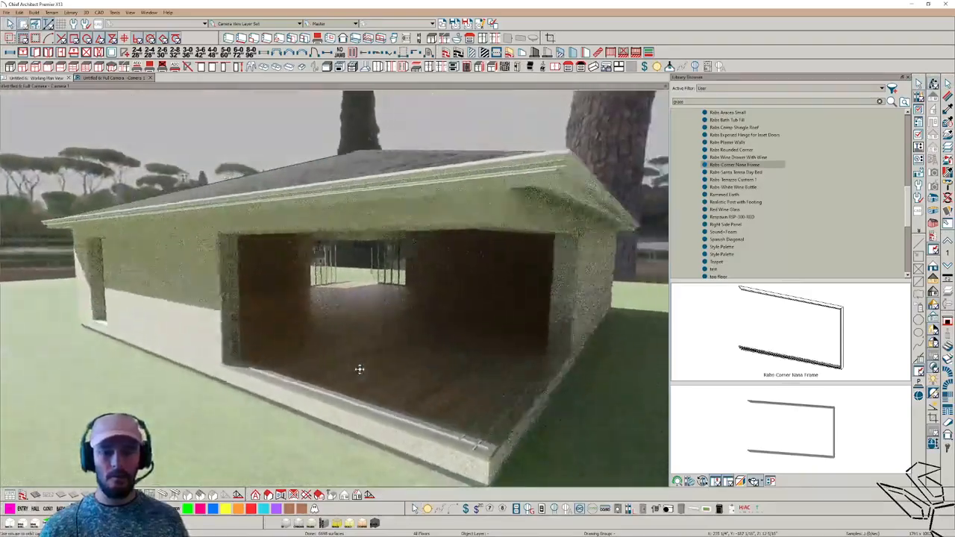
Step: Examine the opposite corner of the house with its mitred frames and sliding glass doors from outside
middle_drag(360, 370, 335, 374)
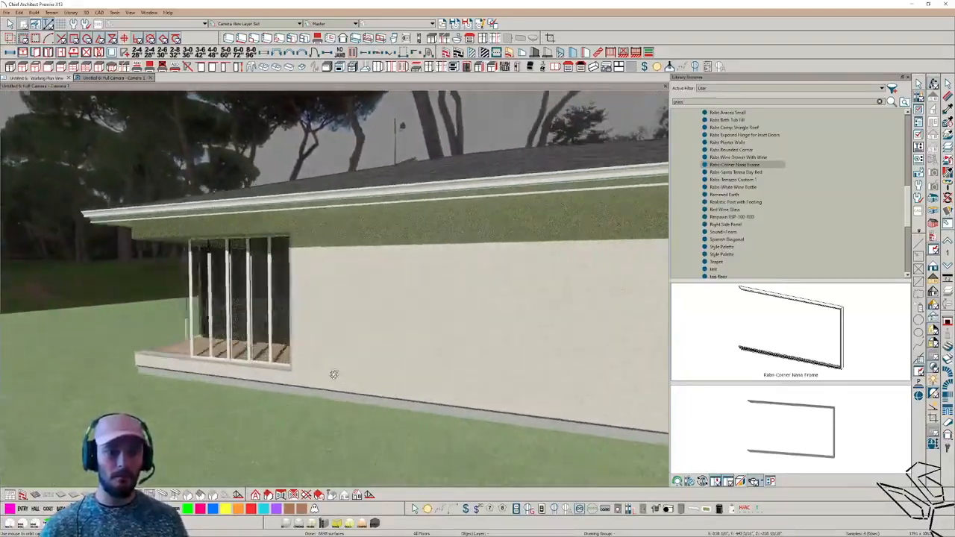
middle_drag(207, 379, 298, 363)
middle_drag(353, 321, 400, 215)
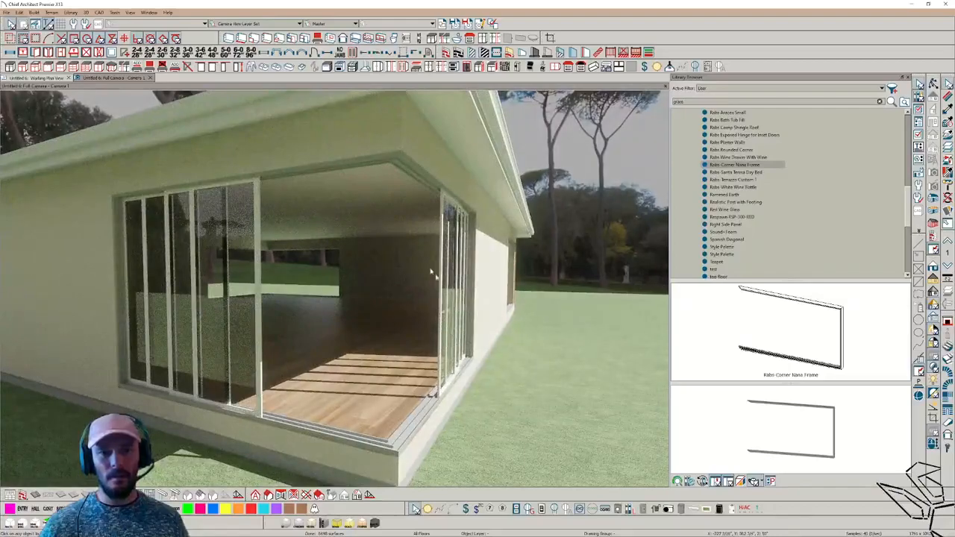
scroll(357, 309, down, 10)
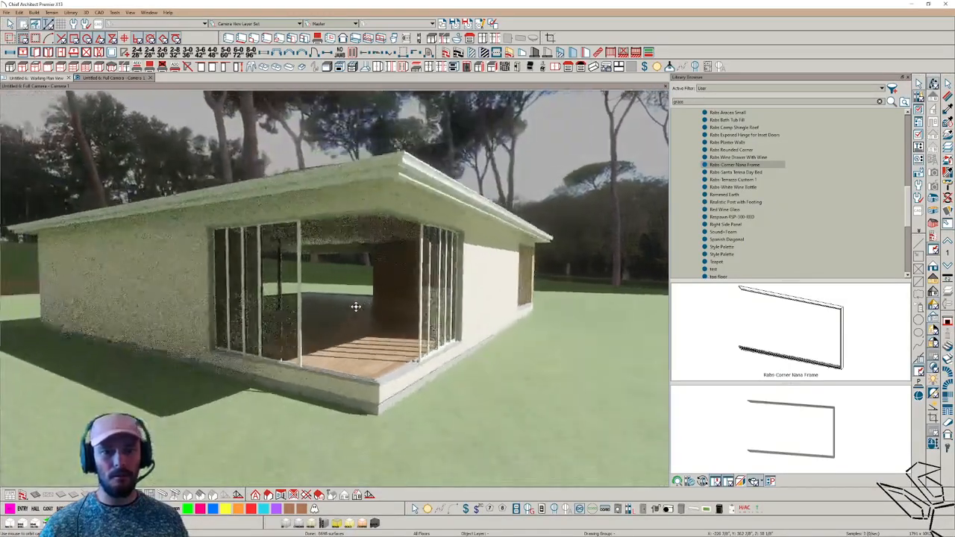
scroll(356, 306, down, 2)
scroll(356, 307, up, 5)
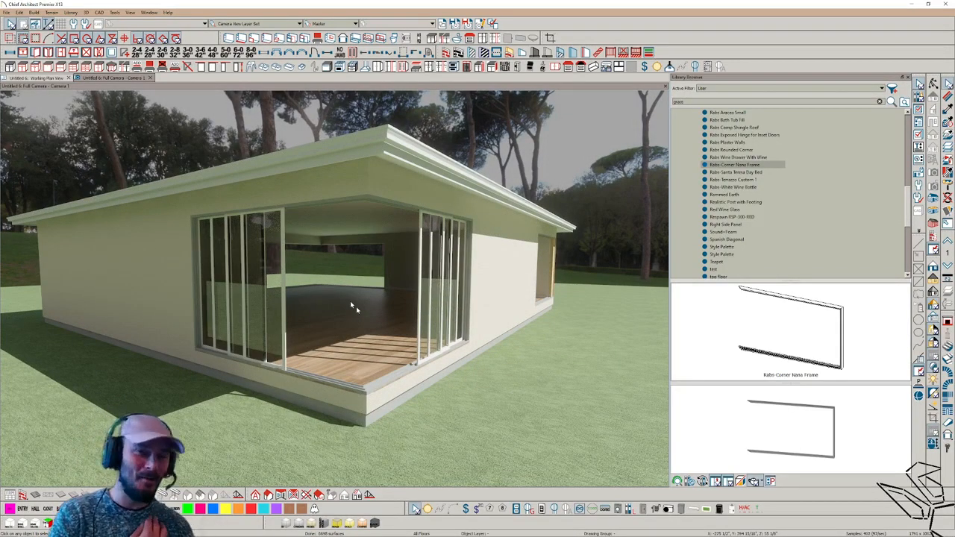
mouse_move(406, 533)
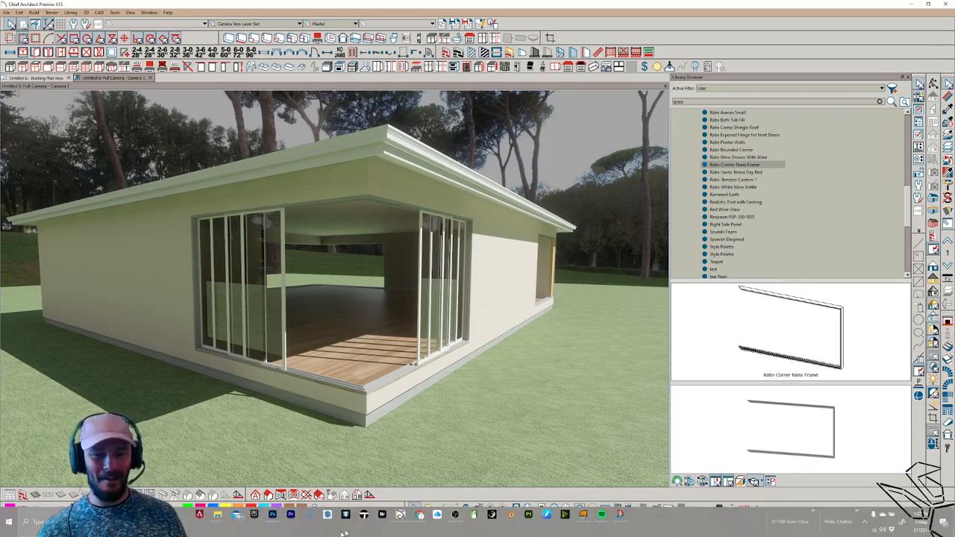